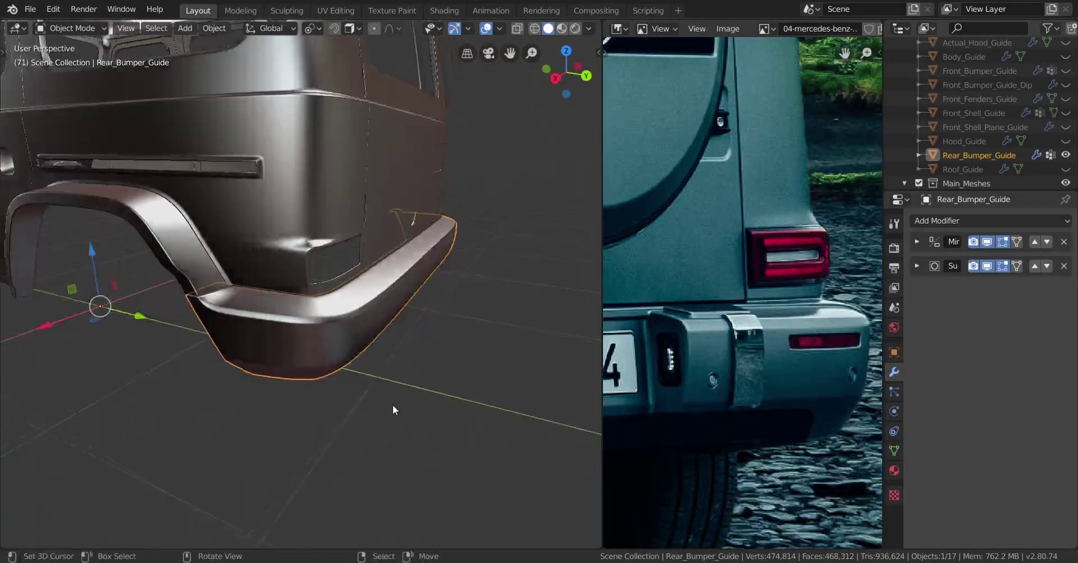
- Select the open border edge loops of the Rear_Bumper_Guide mesh, checking them in wireframe, and return to Object Mode
scroll(371, 379, up, 2)
middle_drag(329, 388, 289, 385)
scroll(204, 308, down, 1)
middle_drag(203, 309, 245, 286)
key(Tab)
scroll(196, 327, up, 4)
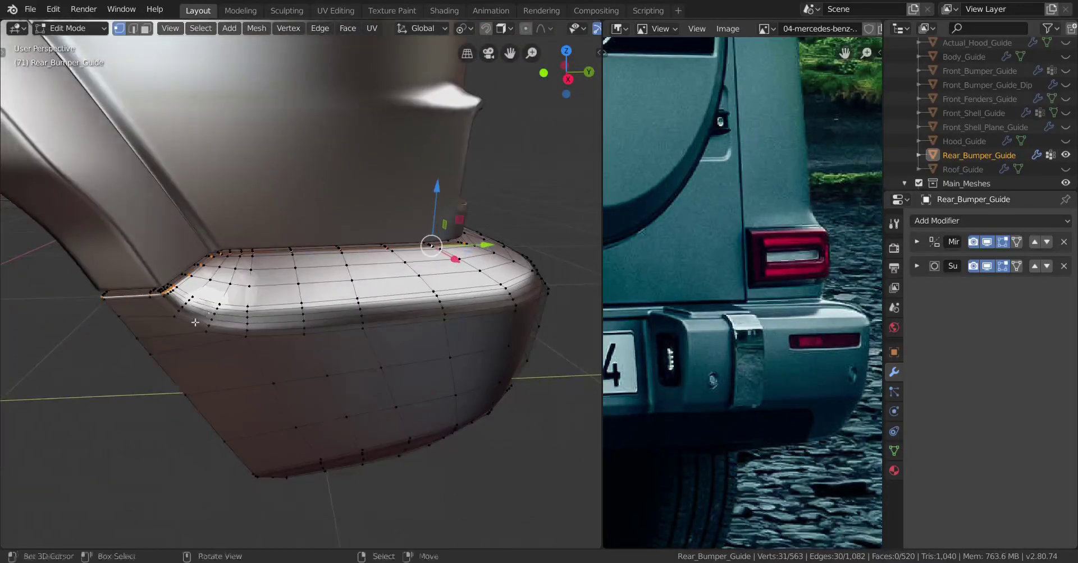
key(shift+z)
middle_drag(273, 362, 271, 359)
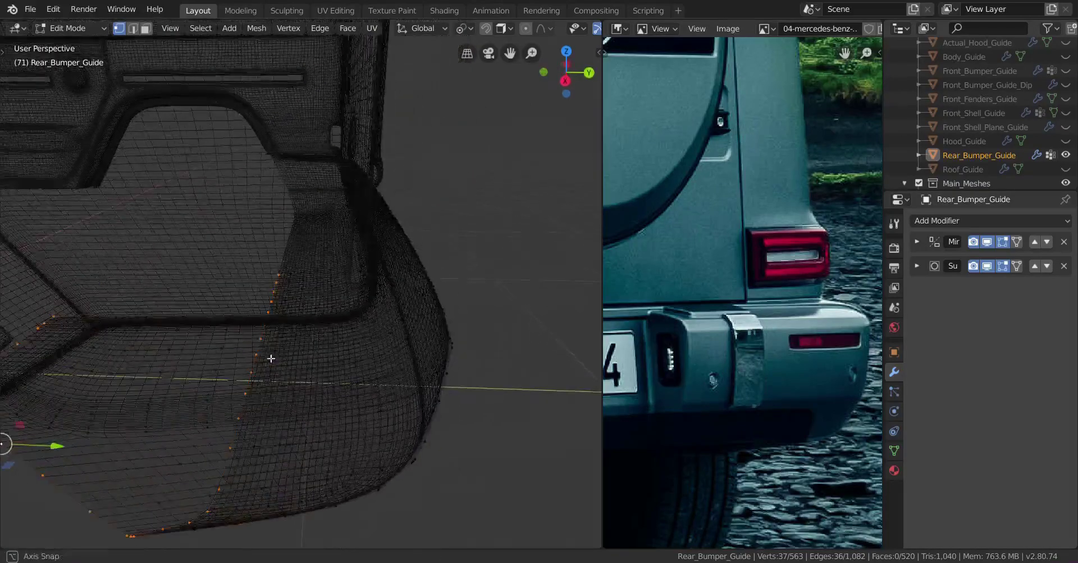
middle_drag(240, 328, 303, 330)
key(z)
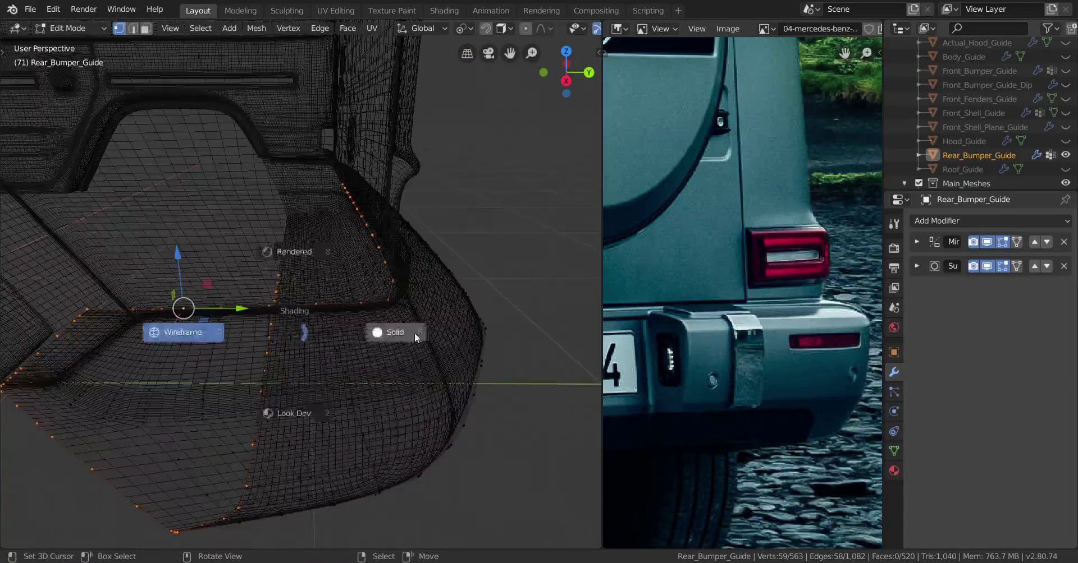
click(414, 332)
scroll(414, 332, up, 4)
middle_drag(414, 333, 325, 346)
scroll(368, 342, down, 6)
key(Tab)
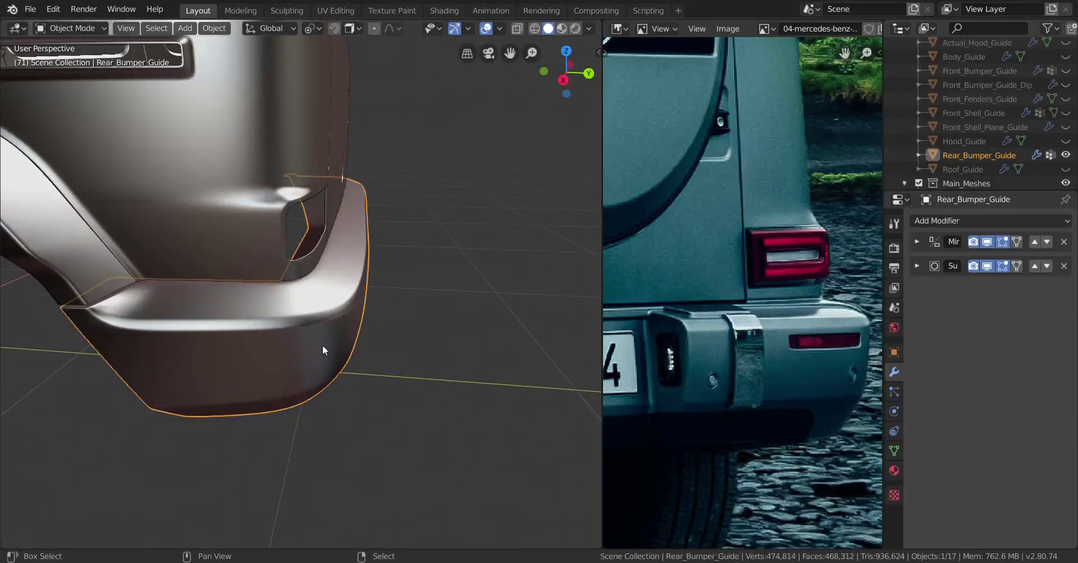
- Duplicate Rear_Bumper_Guide in place and move the copy to the Main_Meshes collection
key(shift+d)
right_click(349, 358)
key(m)
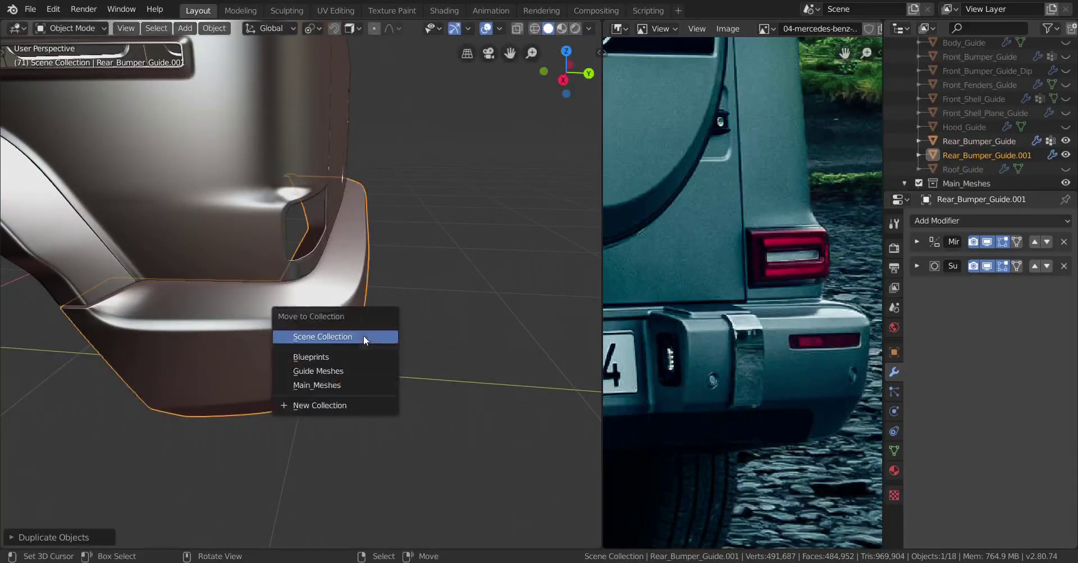
click(322, 385)
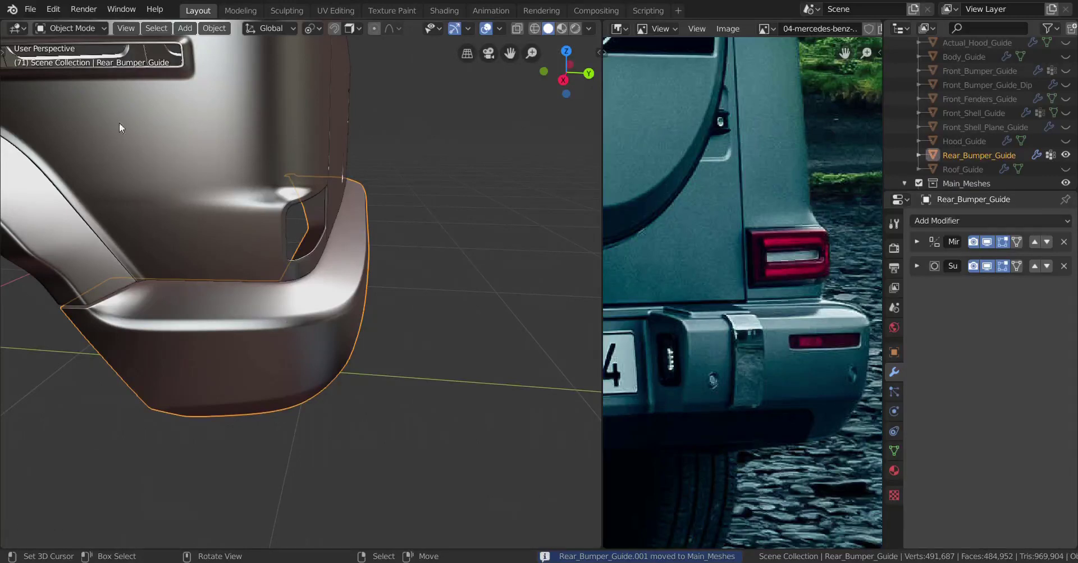
- Edge-slide the selected border loops of the original Rear_Bumper_Guide mesh
scroll(264, 231, up, 5)
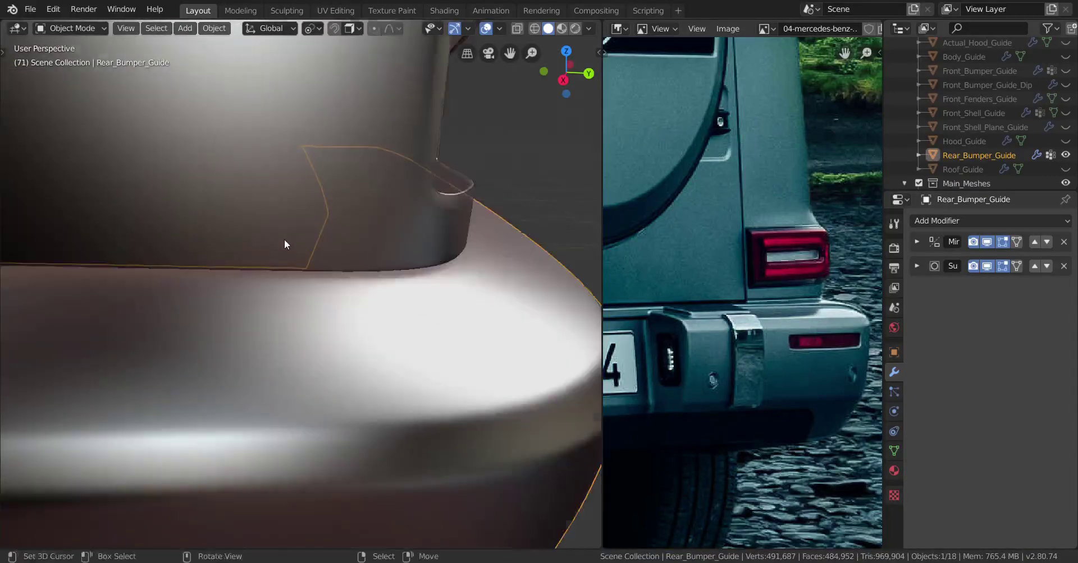
scroll(285, 243, down, 7)
key(Tab)
scroll(260, 272, up, 2)
scroll(351, 300, up, 3)
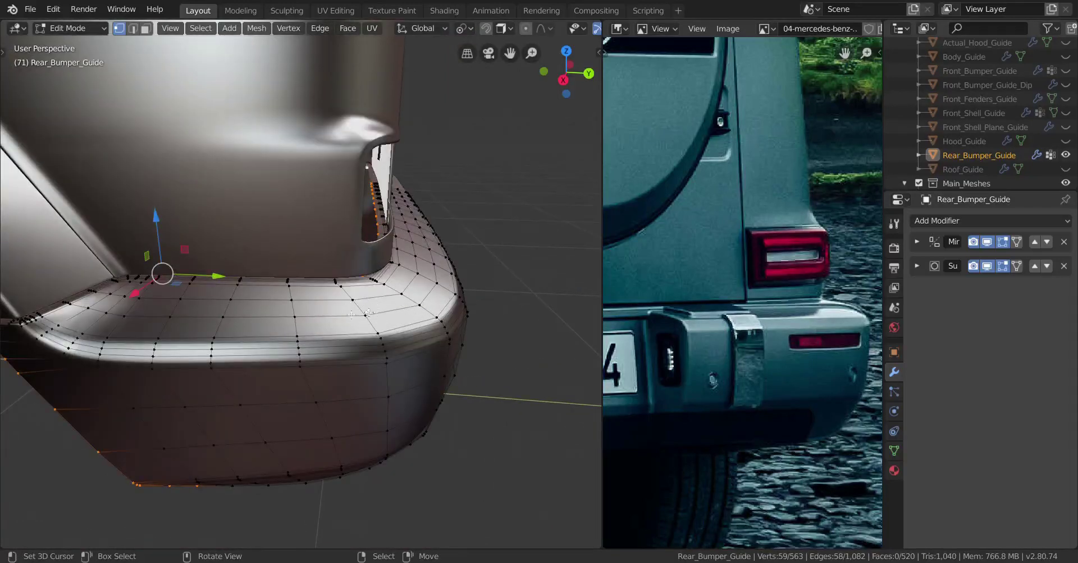
key(g)
key(g)
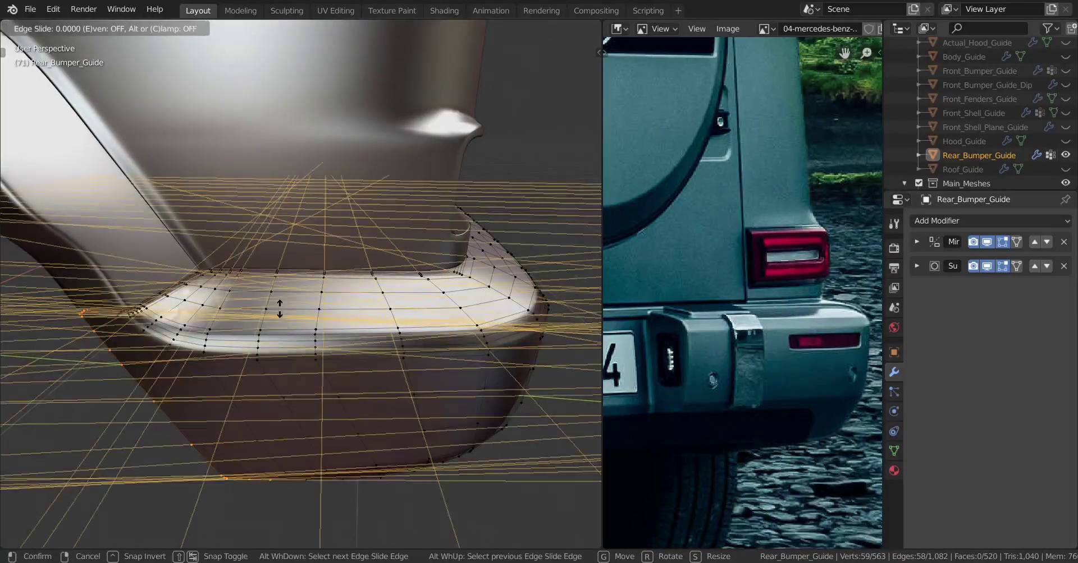
click(291, 319)
- Edge-slide the guide's border loops again slightly, check them in wireframe, and undo the last adjustment
middle_drag(292, 320, 369, 305)
scroll(336, 309, down, 8)
scroll(342, 298, up, 4)
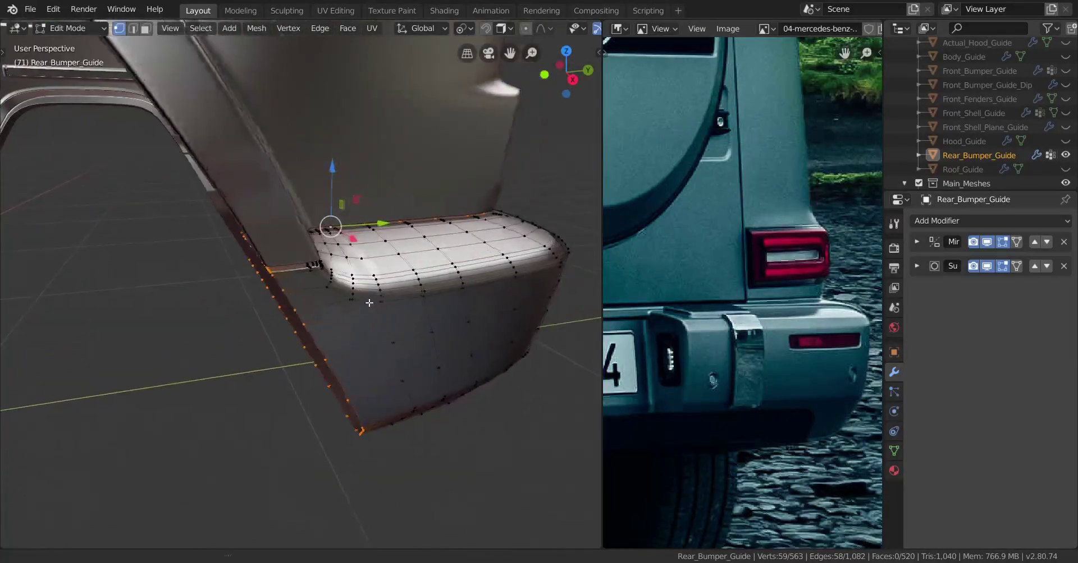
key(g)
key(g)
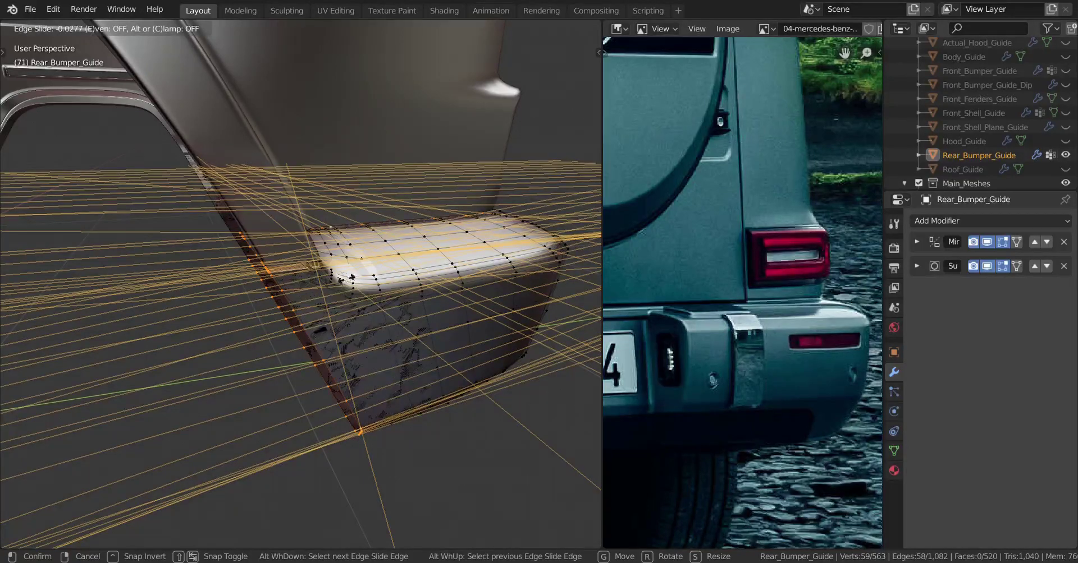
click(328, 266)
middle_drag(328, 266, 212, 298)
key(shift+z)
key(ctrl+z)
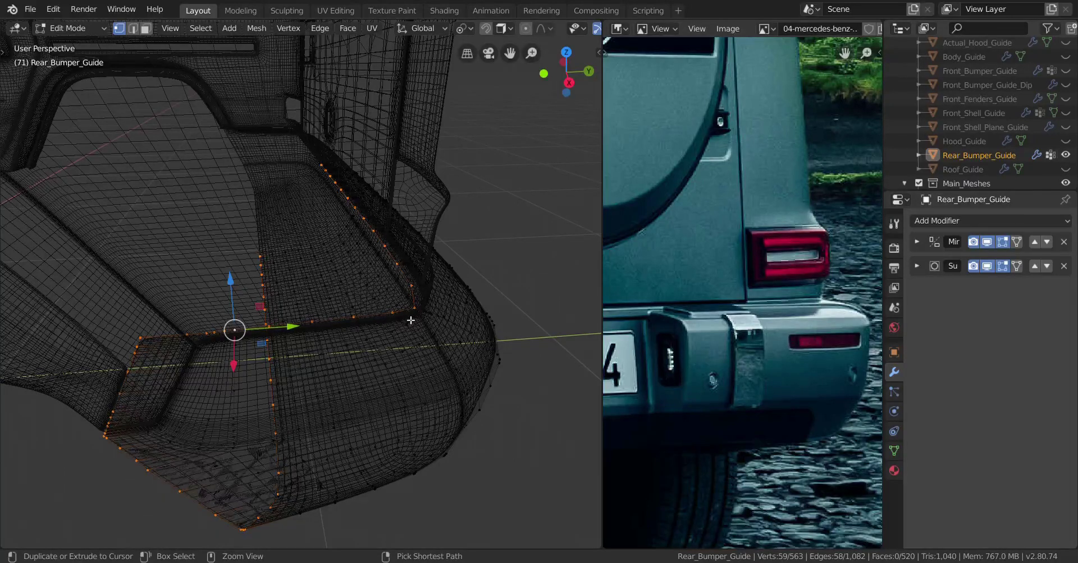
mouse_move(397, 321)
middle_down()
mouse_move(330, 293)
mouse_move(452, 305)
mouse_move(438, 305)
middle_up()
key(shift+z)
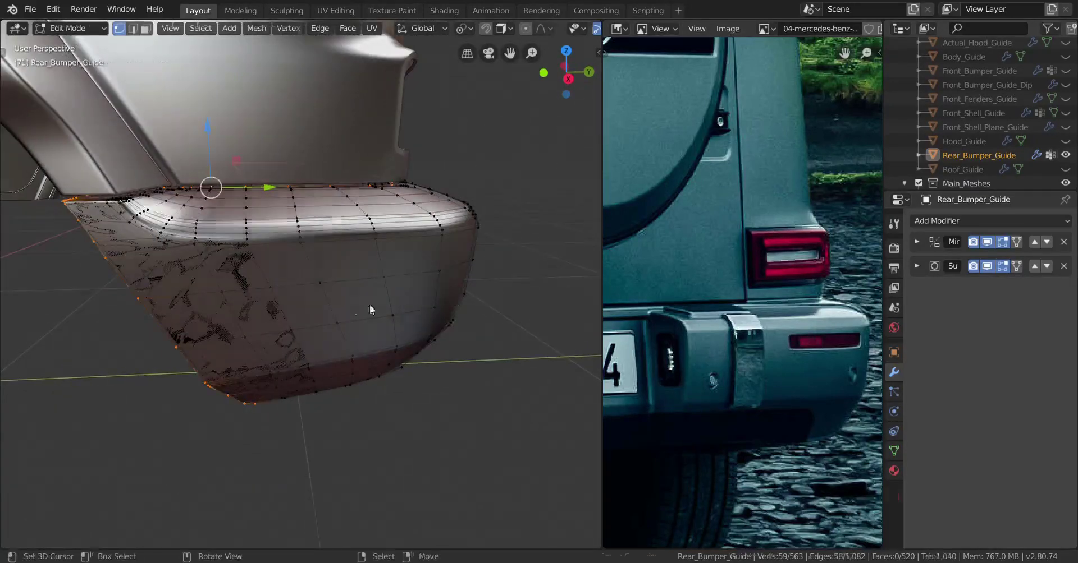
- Leave Edit Mode, hide Rear_Bumper_Guide, and collapse the Guide Meshes collection
key(Tab)
scroll(348, 305, down, 2)
mouse_move(331, 306)
middle_down()
mouse_move(302, 308)
mouse_move(334, 308)
middle_up()
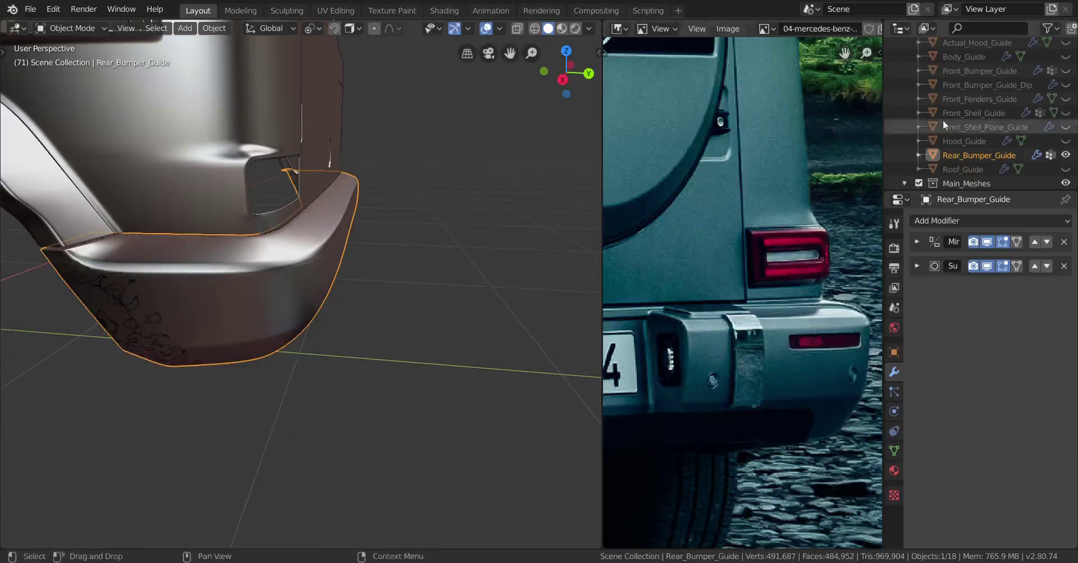
scroll(1035, 156, up, 3)
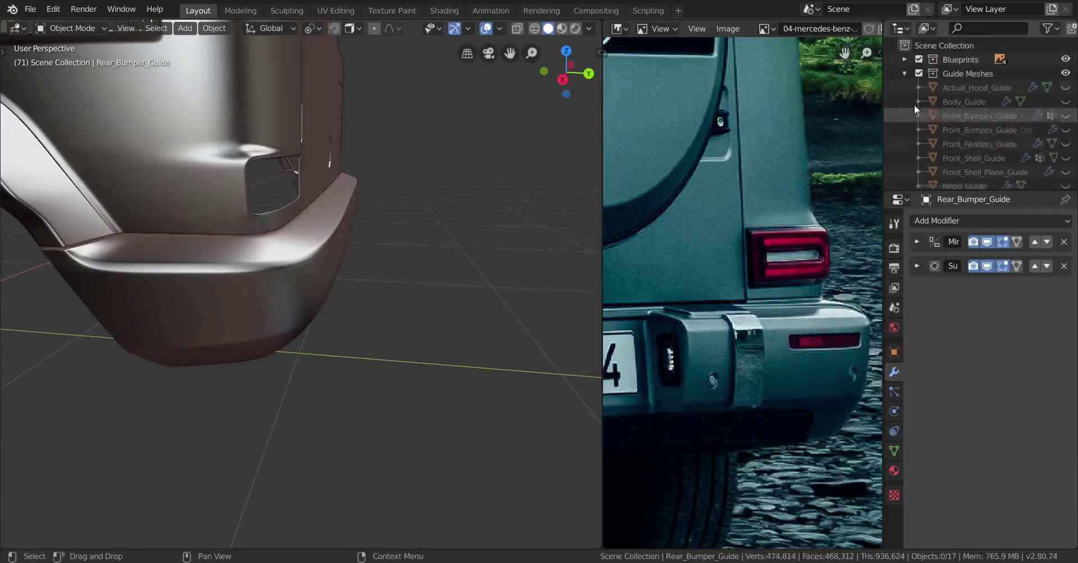
click(909, 74)
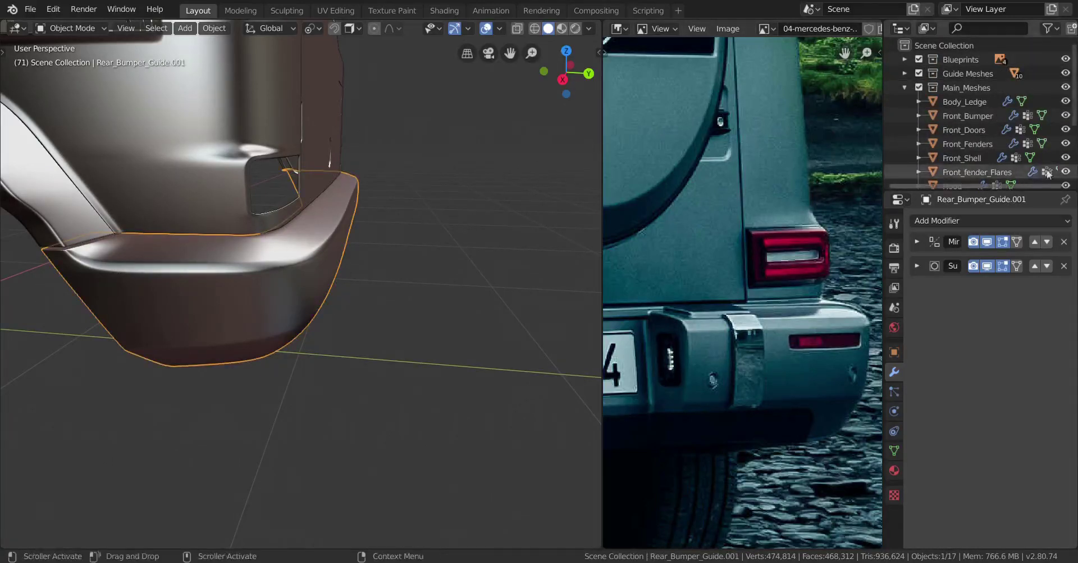
- Rename the bumper copy in the Main_Meshes collection to Rear_Bumper
scroll(990, 154, down, 5)
click(982, 121)
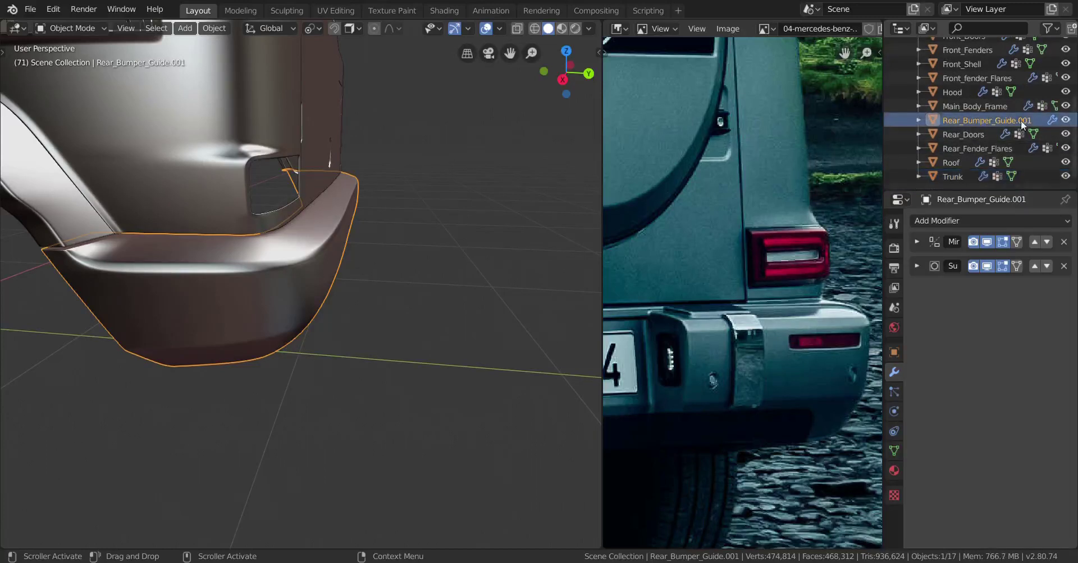
double_click(1027, 120)
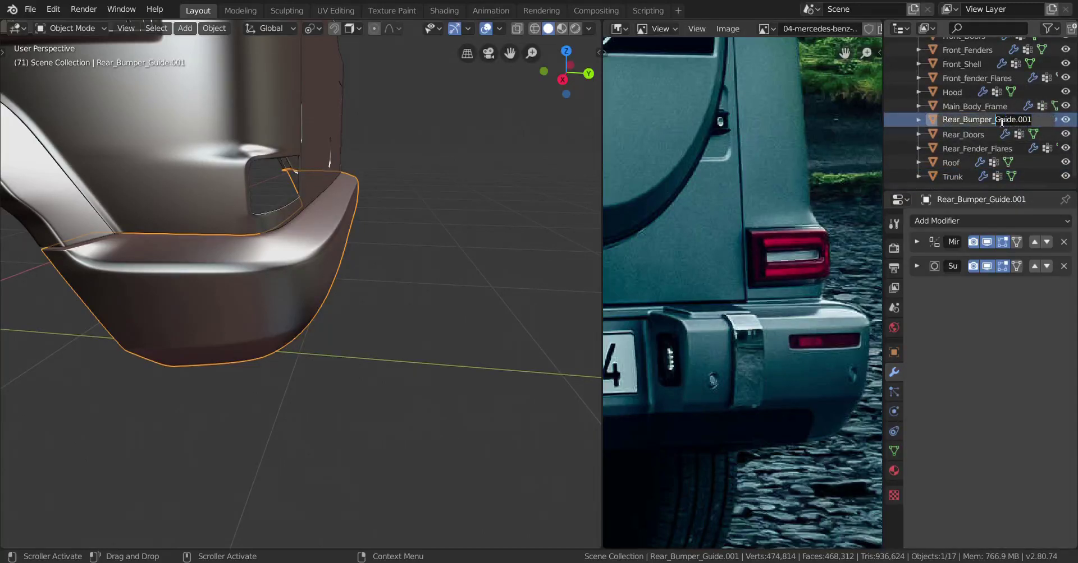
double_click(998, 120)
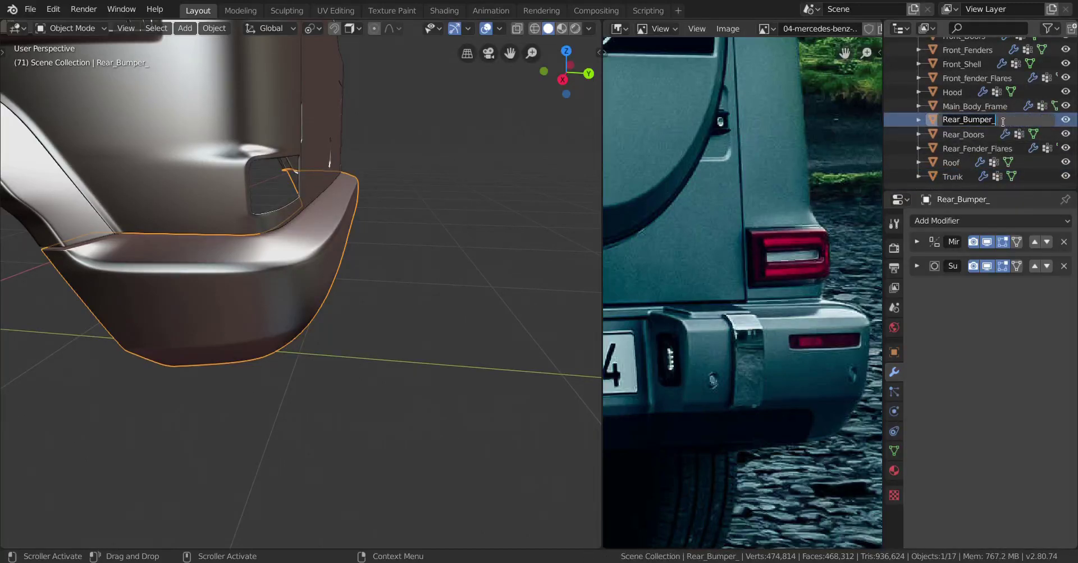
- Make Rear_Bumper_Guide in the Guide Meshes collection visible again and select it
mouse_move(407, 240)
middle_down()
mouse_move(366, 250)
mouse_move(392, 243)
middle_up()
scroll(972, 133, up, 5)
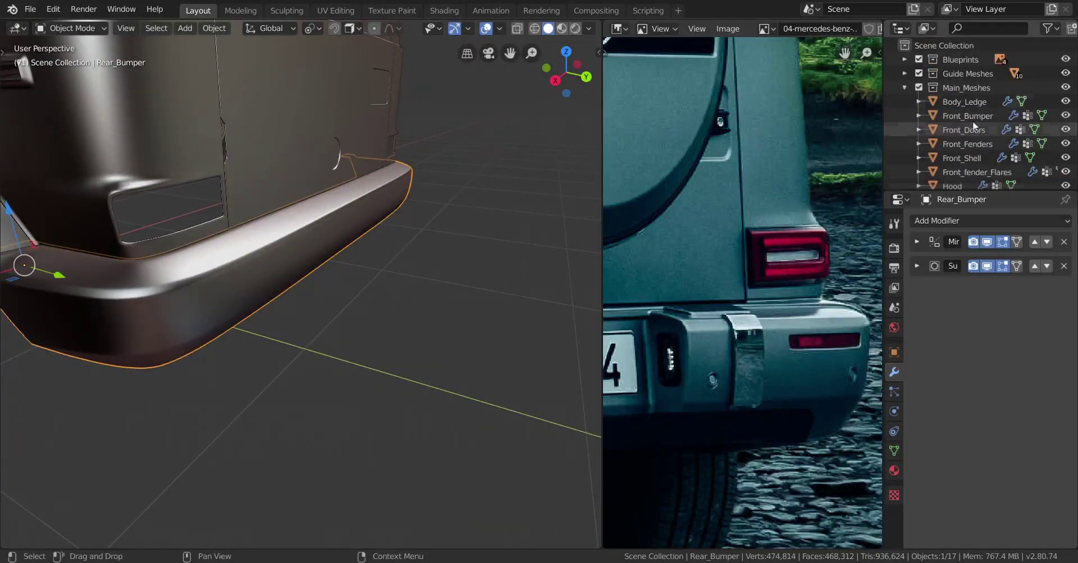
click(904, 74)
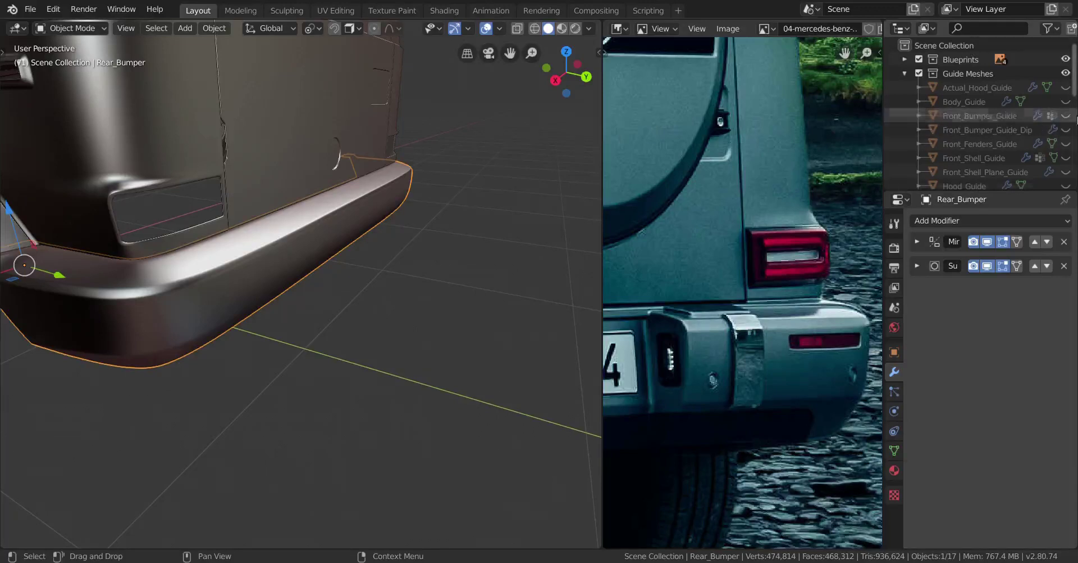
scroll(1048, 156, down, 3)
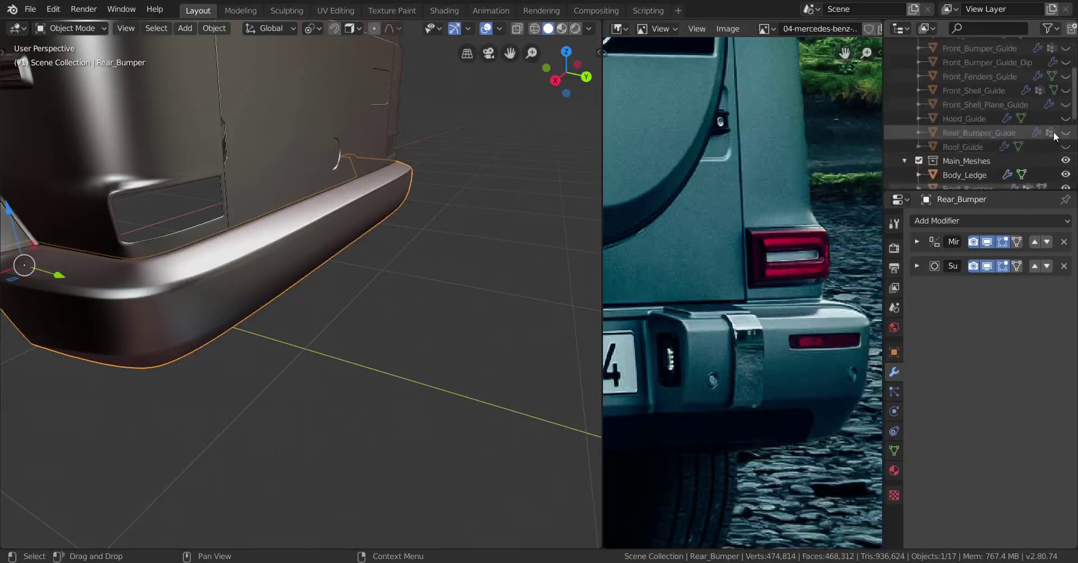
click(1065, 133)
middle_drag(297, 284, 440, 274)
click(444, 261)
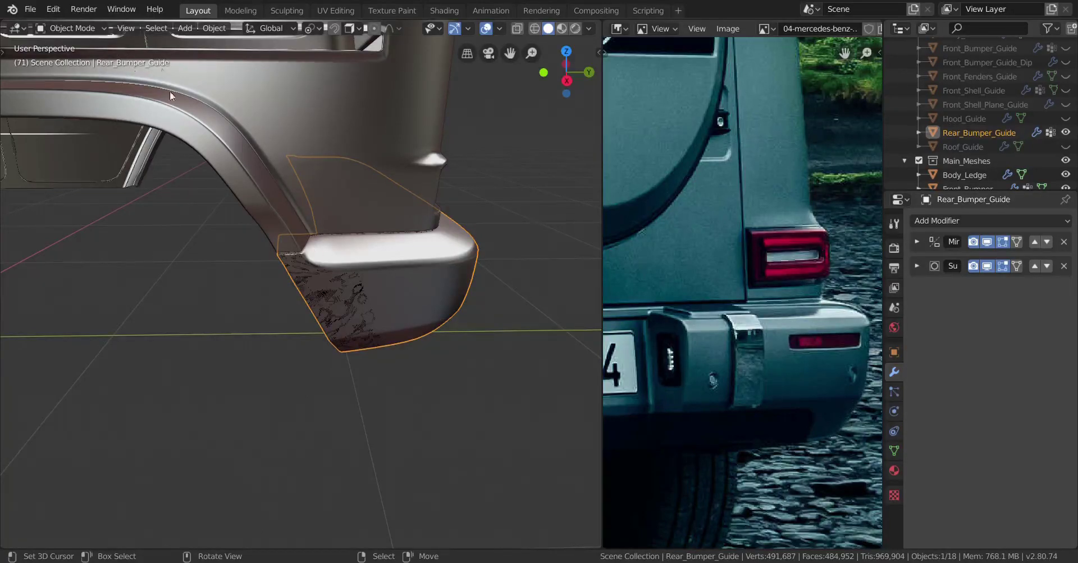
- Duplicate Rear_Bumper_Guide in place and open the copy's mesh for editing
scroll(433, 217, up, 5)
shift+middle_drag(433, 217, 252, 194)
middle_drag(253, 194, 479, 269)
key(shift+d)
key(Tab)
key(a)
click(267, 282)
- Select all vertices of the guide copy and shrink/fatten them by about -0.0002
key(KP_Decimal)
key(Tab)
key(Tab)
key(a)
middle_drag(395, 283, 368, 286)
key(alt+a)
key(a)
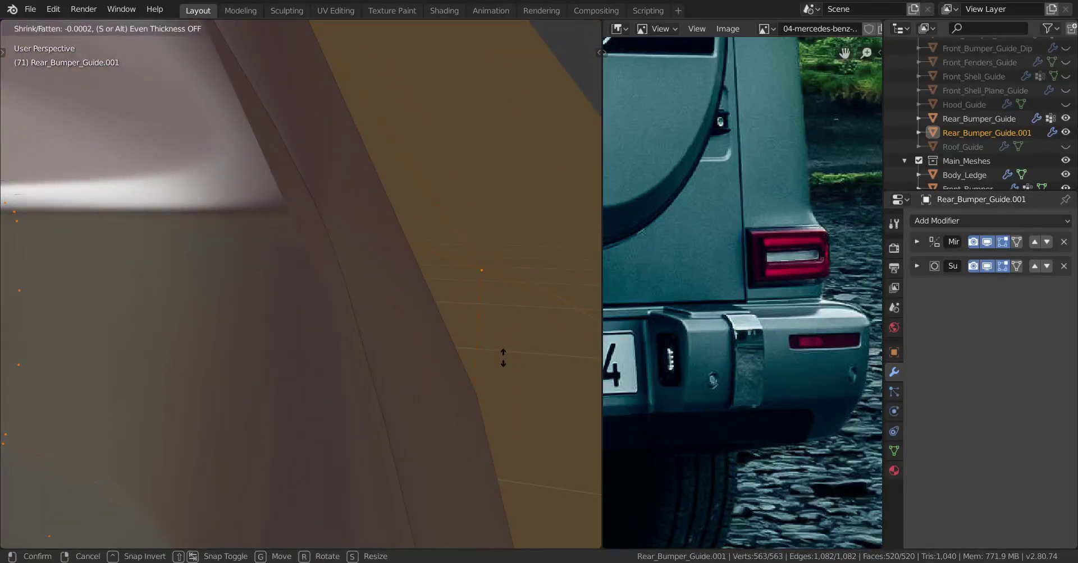
click(503, 357)
- Examine the offset bumper copy's corner in Object and Edit Mode and compare it with the reference photo
scroll(840, 325, up, 3)
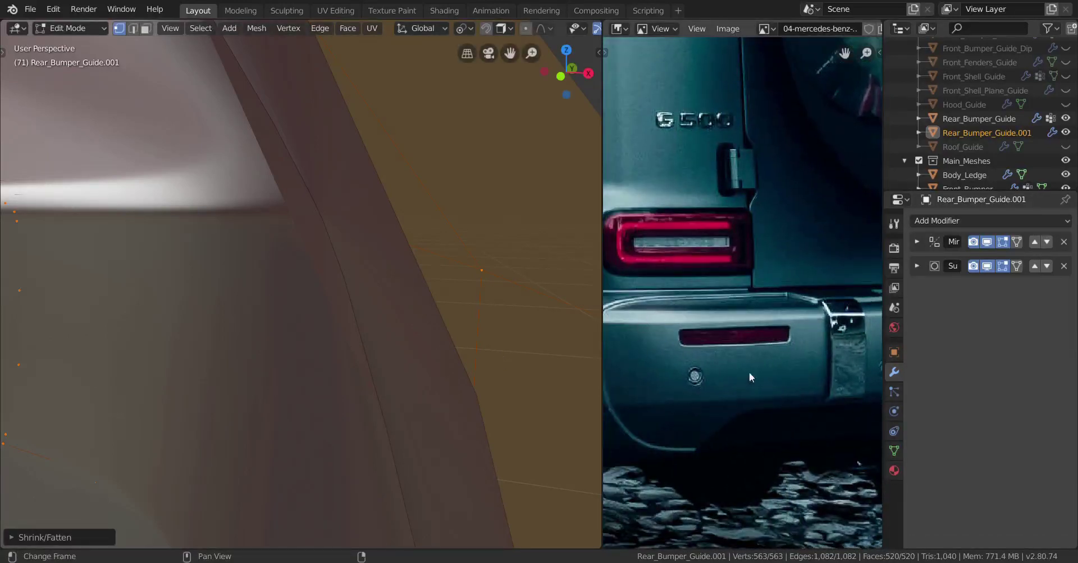
scroll(349, 305, down, 5)
middle_drag(348, 306, 377, 285)
scroll(279, 314, down, 1)
scroll(372, 271, down, 1)
key(Tab)
scroll(381, 270, up, 1)
key(Tab)
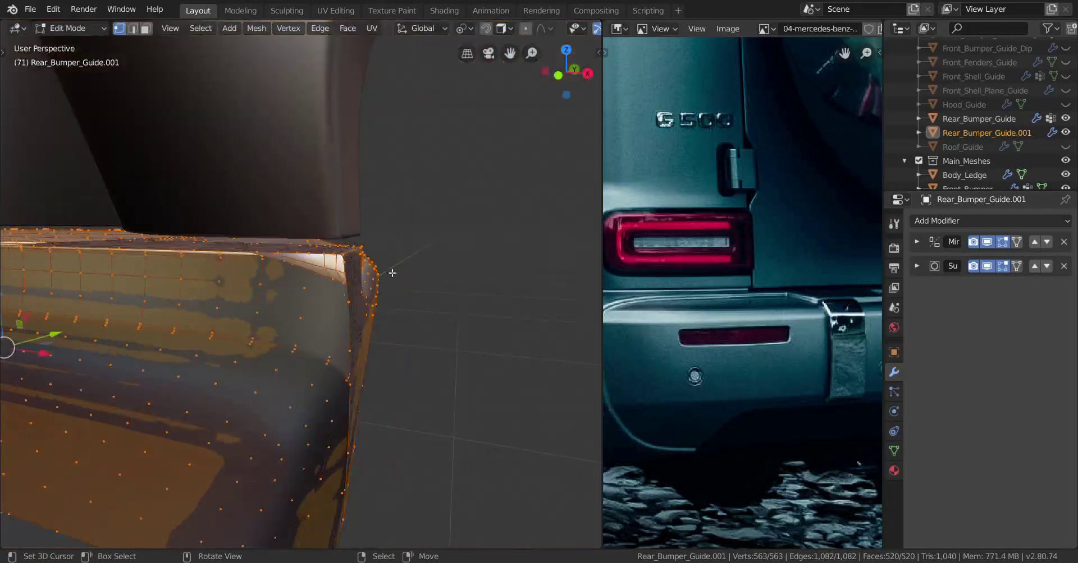
- Try a further slight shrink/fatten on all vertices of the bumper copy, then undo it
right_click(348, 267)
scroll(348, 268, up, 3)
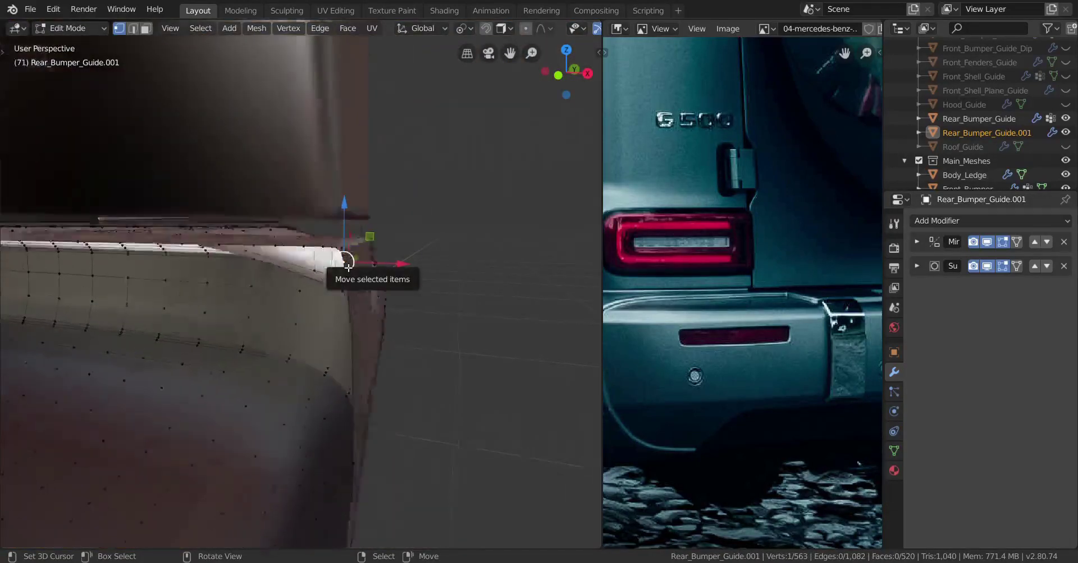
key(a)
scroll(347, 270, down, 1)
middle_drag(348, 271, 374, 265)
key(Tab)
middle_drag(342, 263, 360, 293)
scroll(235, 258, up, 2)
key(Tab)
scroll(320, 285, up, 2)
key(alt+s)
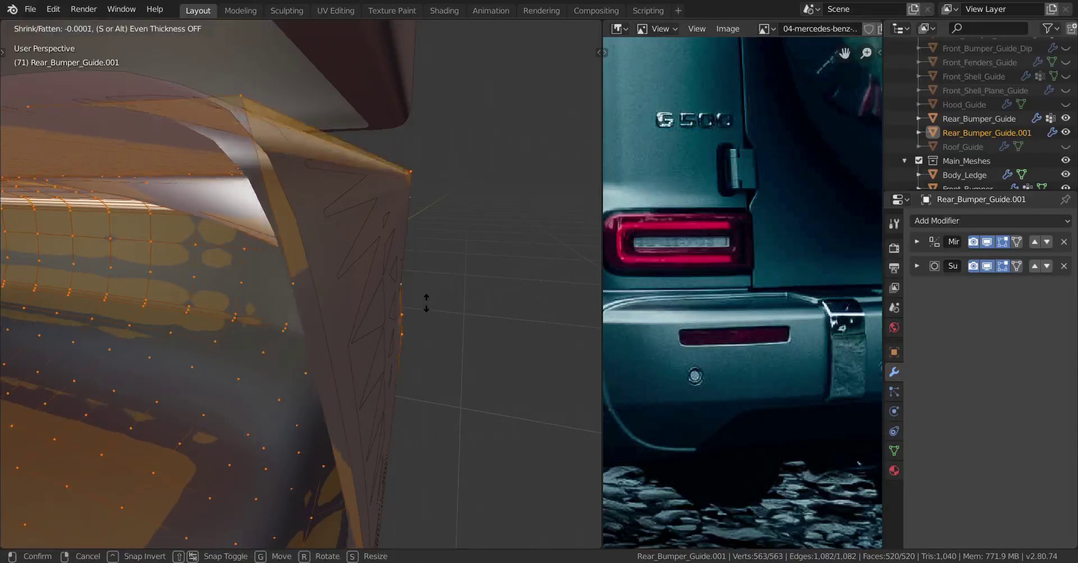
click(429, 307)
key(ctrl+z)
- Shrink/fatten the copy's whole mesh slightly again and check its upper corner in Object Mode
mouse_move(430, 308)
middle_down()
mouse_move(371, 304)
mouse_move(345, 264)
mouse_move(235, 297)
mouse_move(414, 297)
middle_up()
key(Tab)
scroll(416, 297, up, 4)
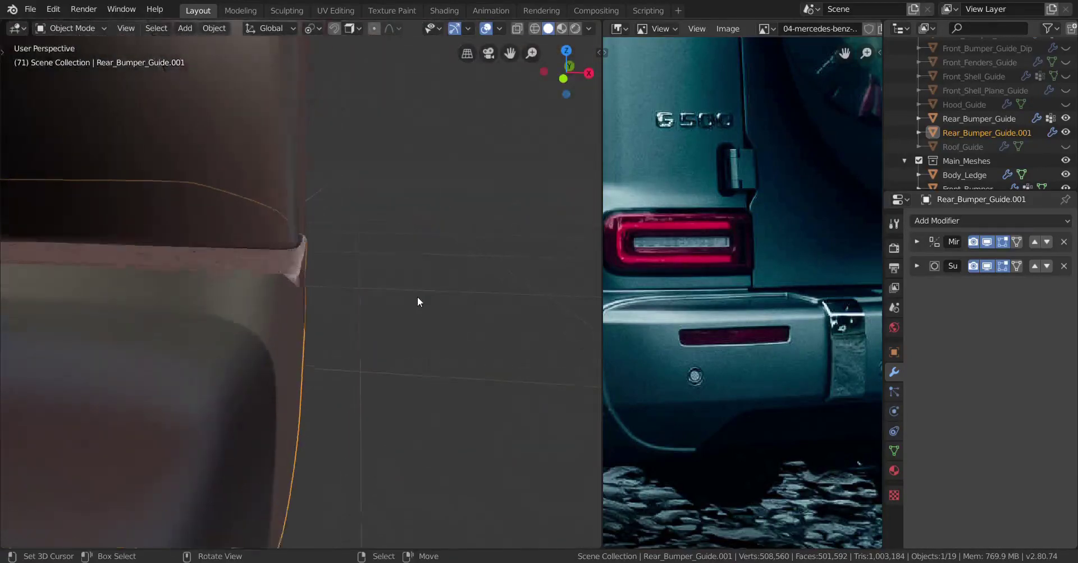
key(Tab)
key(alt+s)
key(Escape)
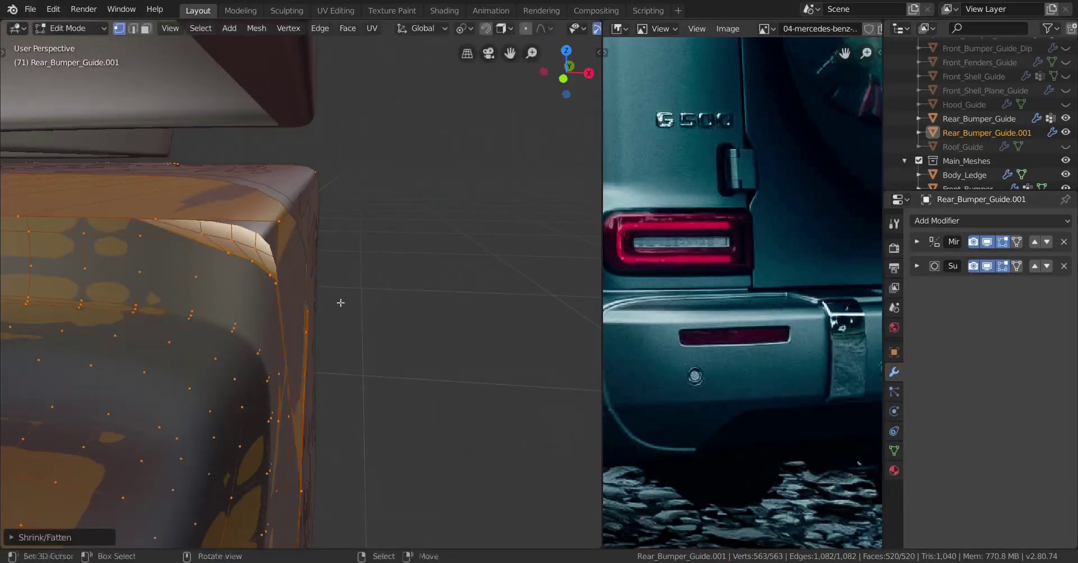
key(Tab)
middle_drag(339, 300, 421, 296)
key(Tab)
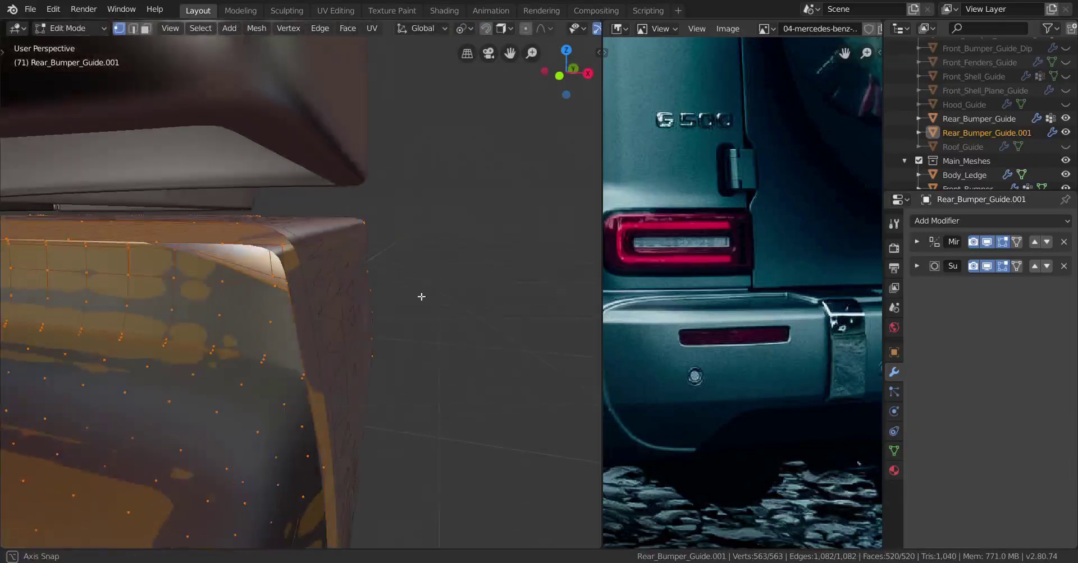
click(421, 296)
key(Tab)
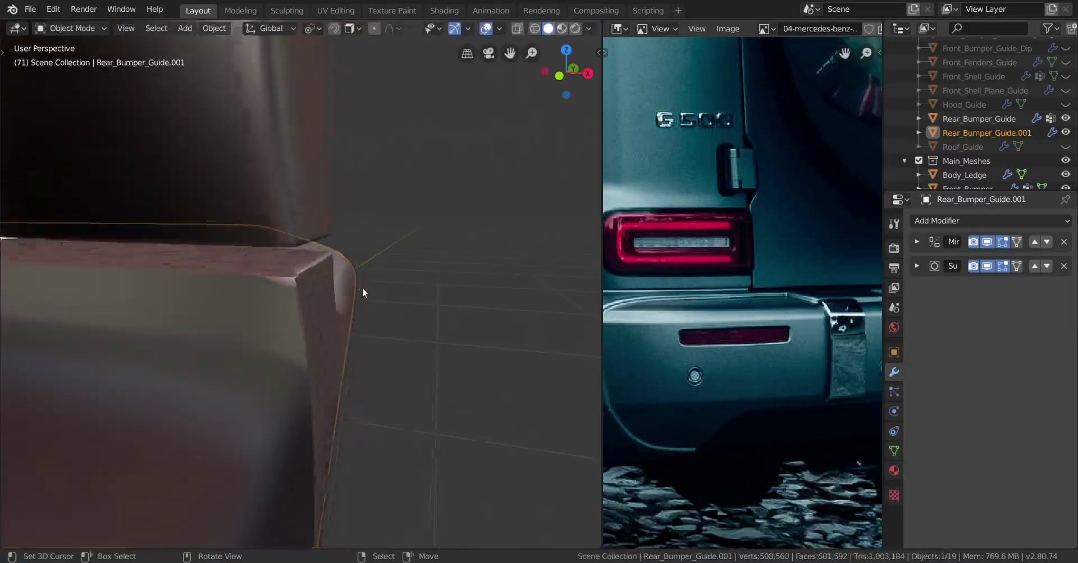
- Select the border edge loop at the bumper copy's upper corner and check it in wireframe before restoring solid shading
middle_drag(356, 281, 354, 251)
key(Tab)
mouse_move(421, 246)
middle_down()
mouse_move(396, 259)
mouse_move(371, 252)
middle_up()
alt+right_click(377, 250)
key(z)
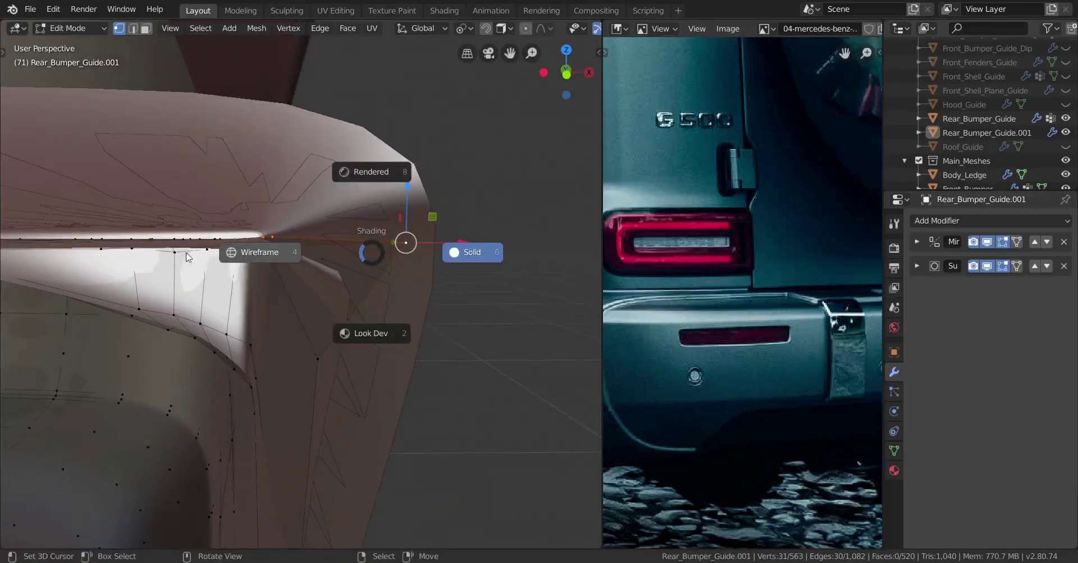
click(282, 259)
middle_drag(360, 254, 393, 248)
key(z)
click(469, 269)
- Edge-slide the selected border edge loop inward at the bumper copy's upper corner and check the corner in Object Mode
scroll(449, 268, up, 3)
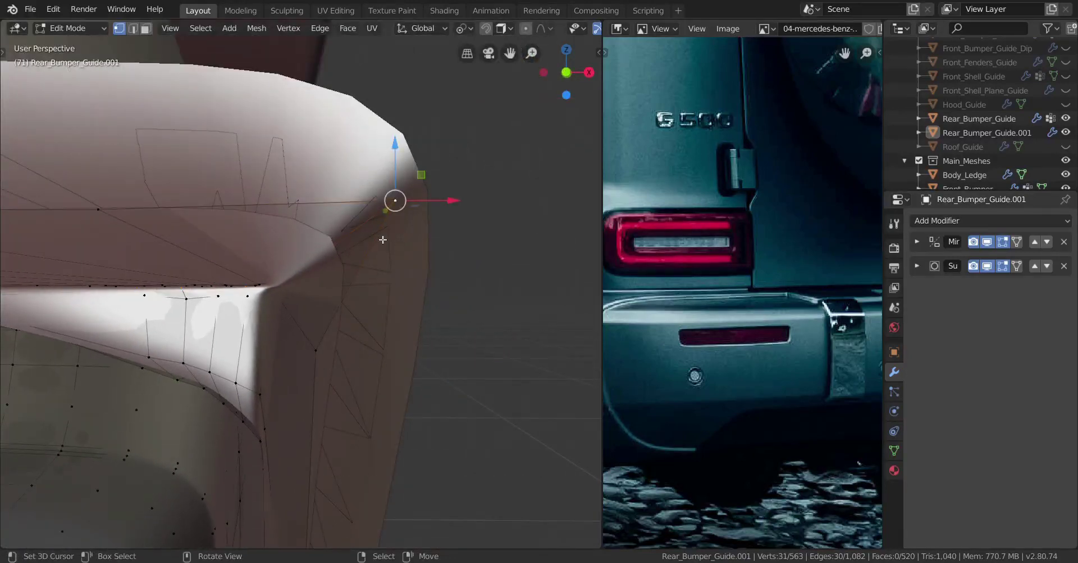
key(g)
key(g)
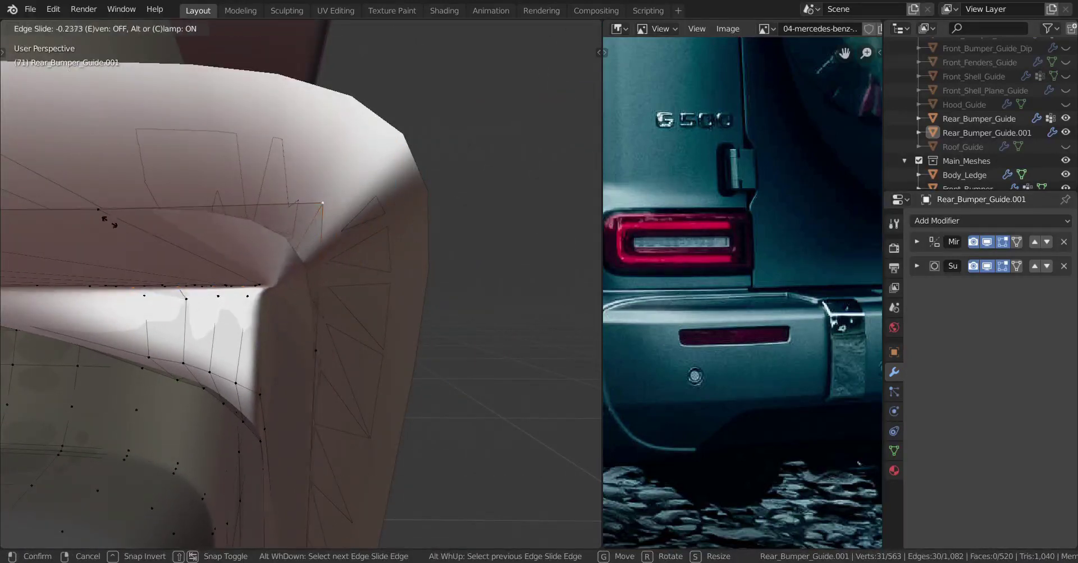
click(79, 224)
mouse_move(359, 263)
middle_down()
mouse_move(356, 230)
mouse_move(292, 246)
mouse_move(323, 212)
mouse_move(422, 223)
mouse_move(240, 240)
mouse_move(401, 268)
mouse_move(367, 261)
middle_up()
key(Tab)
scroll(366, 258, up, 8)
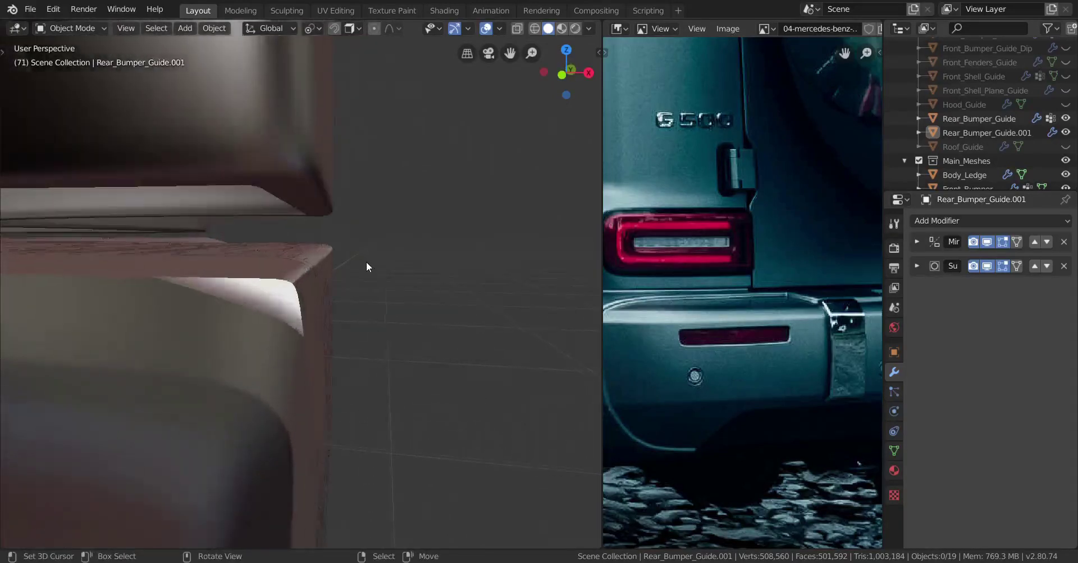
- Select all linked vertices of the bumper copy, try a shrink/fatten, and compare the corner with the reference photo in Object Mode
key(Tab)
key(ctrl+l)
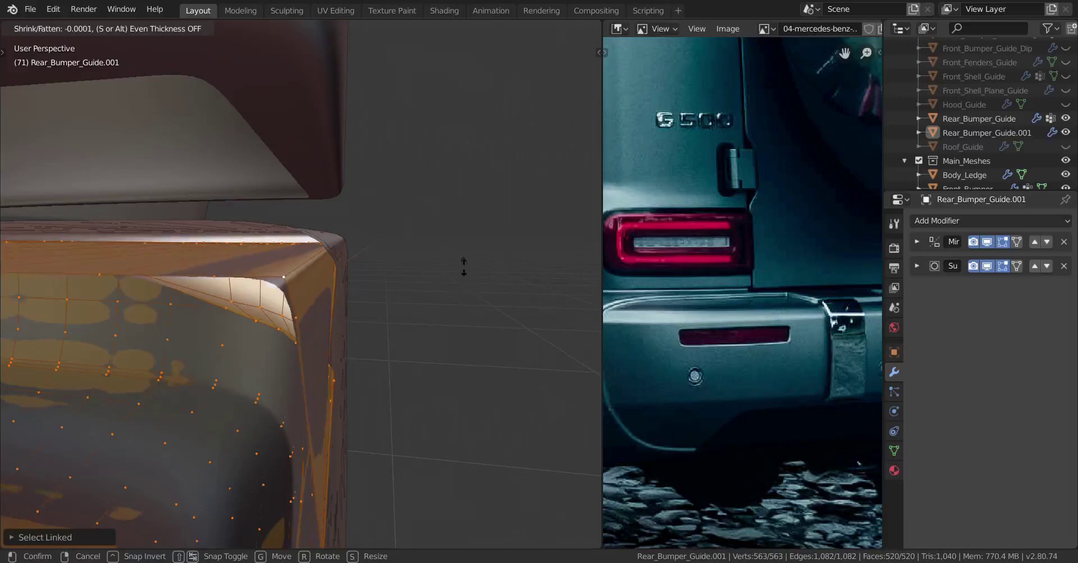
right_click(464, 267)
key(Tab)
middle_drag(382, 282, 382, 303)
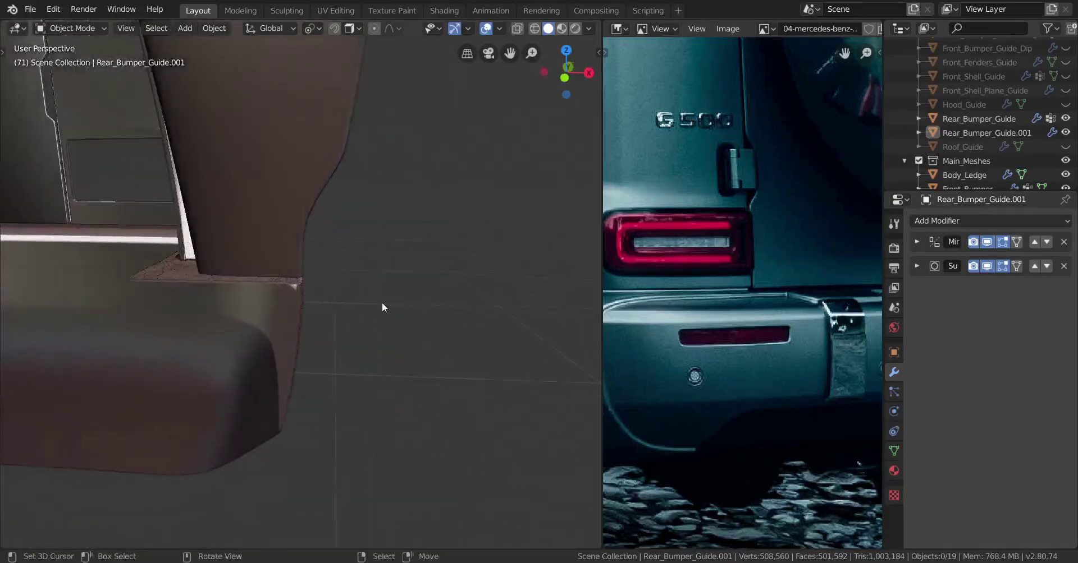
scroll(747, 315, down, 3)
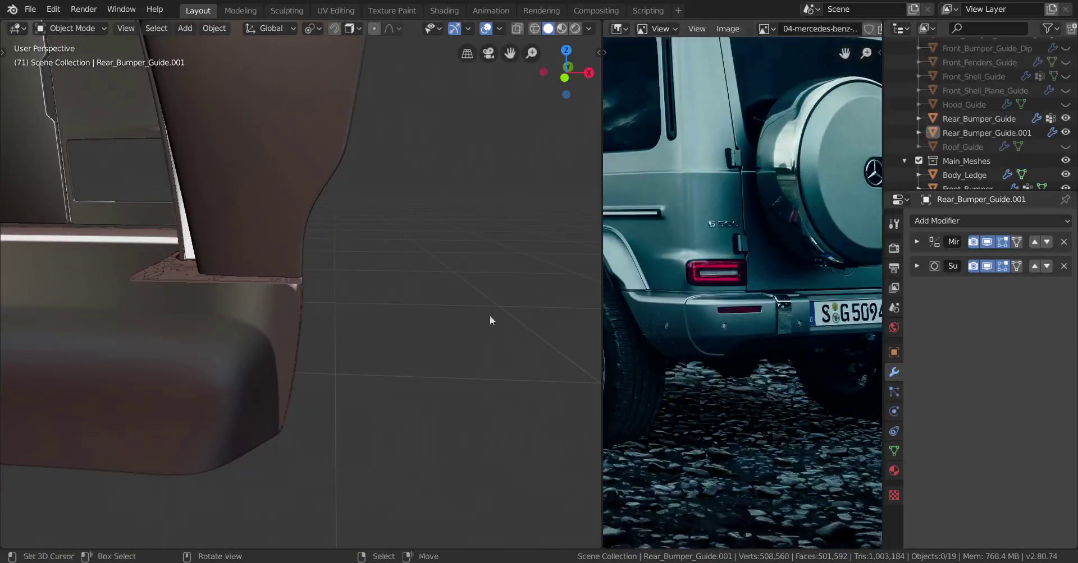
mouse_move(469, 316)
middle_down()
mouse_move(359, 315)
mouse_move(473, 309)
mouse_move(389, 312)
mouse_move(479, 320)
mouse_move(459, 320)
middle_up()
- Shrink/fatten the bumper copy's whole mesh slightly and check its upper corner in Object Mode
scroll(385, 315, up, 6)
key(Tab)
key(Tab)
key(Tab)
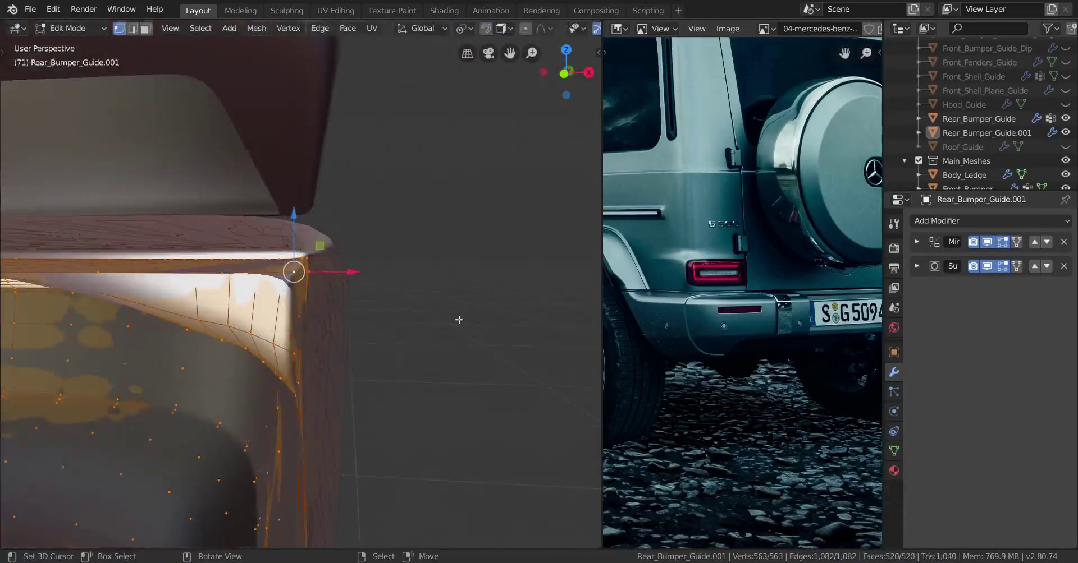
click(493, 276)
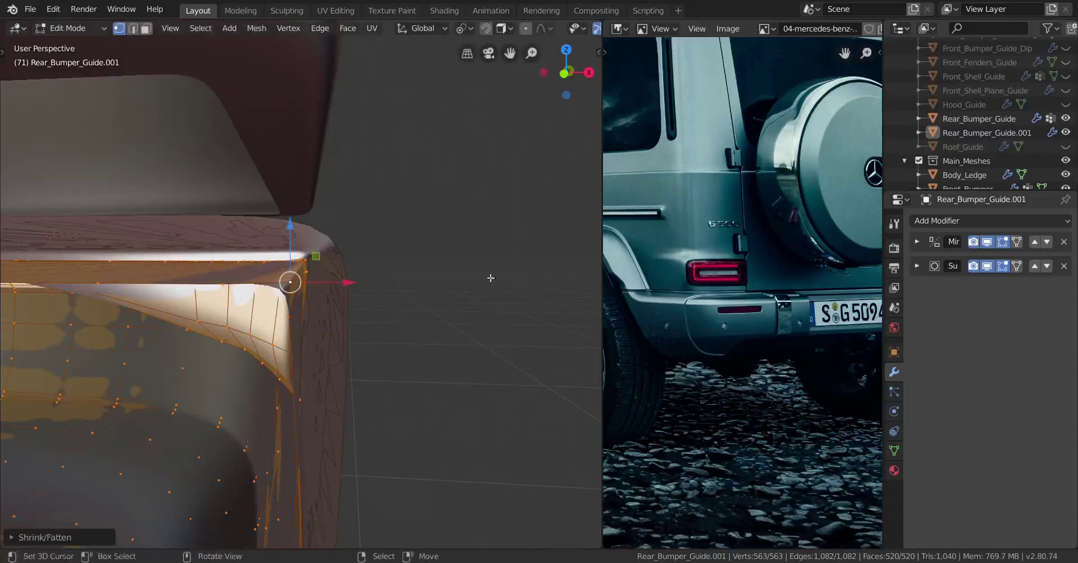
key(Tab)
middle_drag(490, 277, 453, 280)
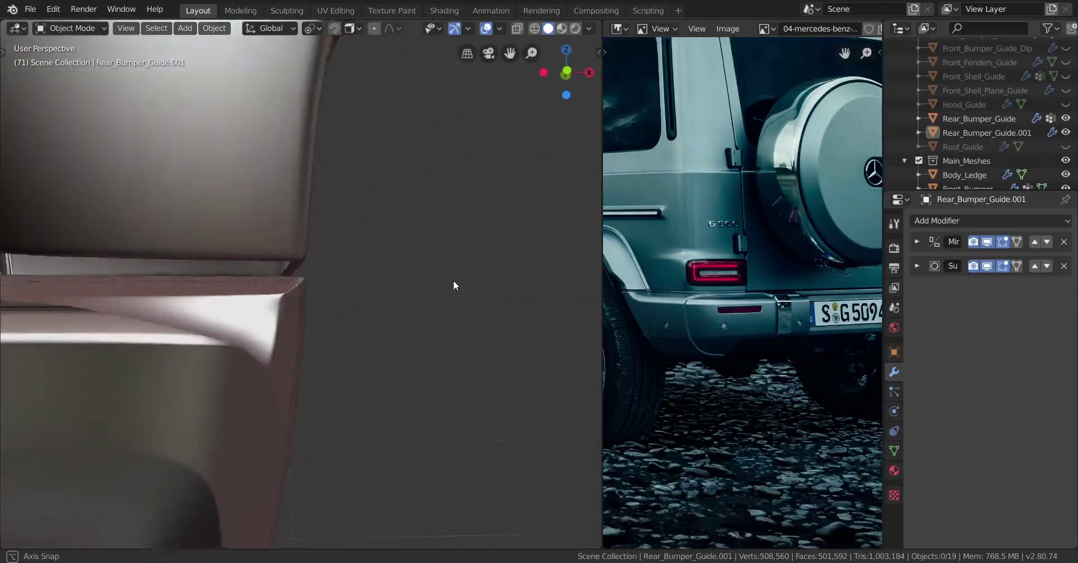
- Select the border edge loop at the bumper copy's upper corner, edge-slide it slightly inward, and check the result in Object Mode
scroll(453, 281, up, 4)
key(Tab)
scroll(383, 294, up, 3)
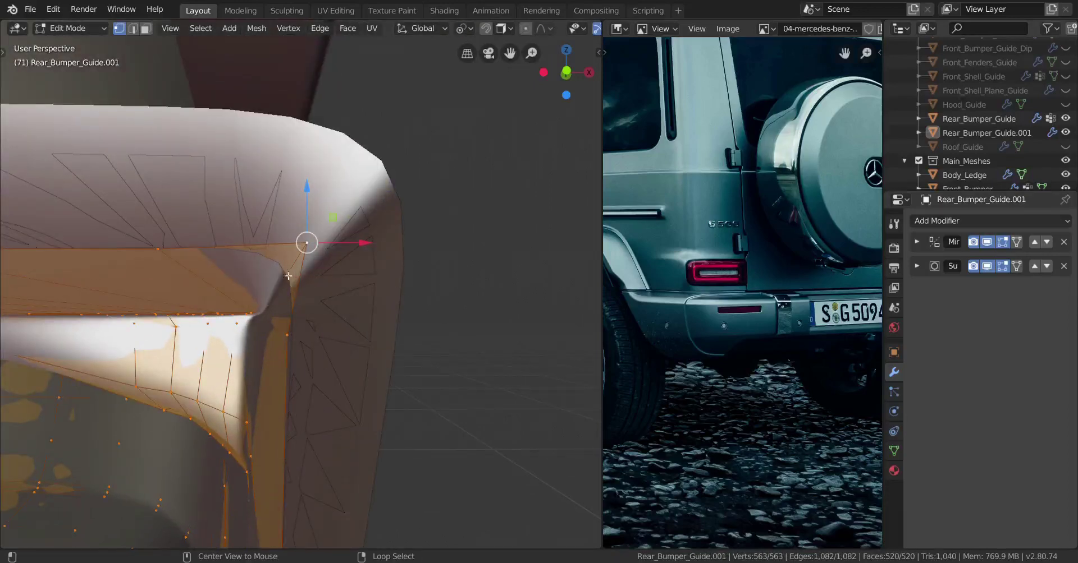
alt+click(447, 279)
key(g)
key(g)
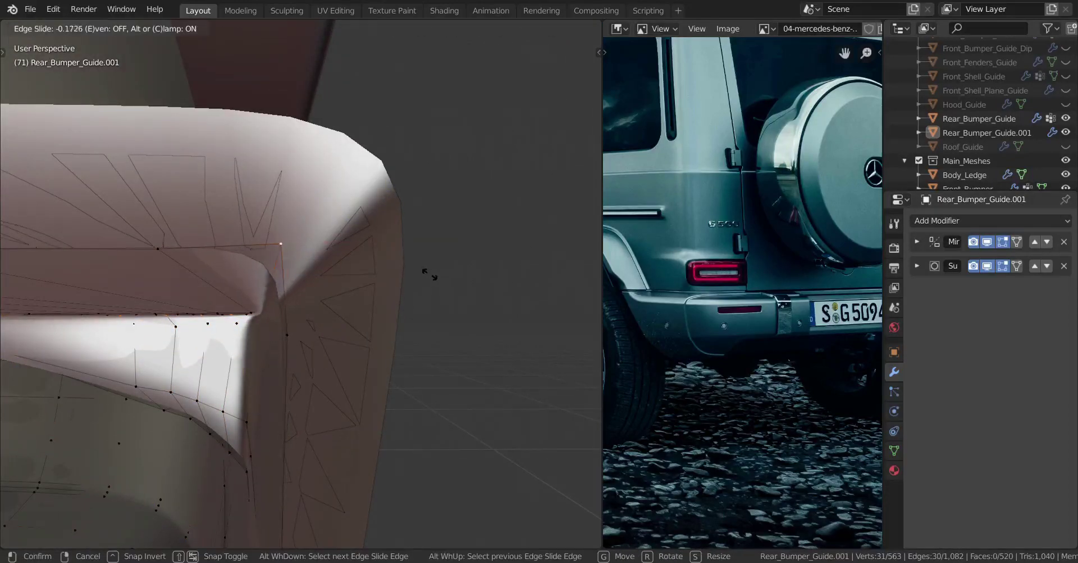
click(429, 275)
scroll(430, 279, down, 4)
key(Tab)
middle_drag(421, 274, 431, 303)
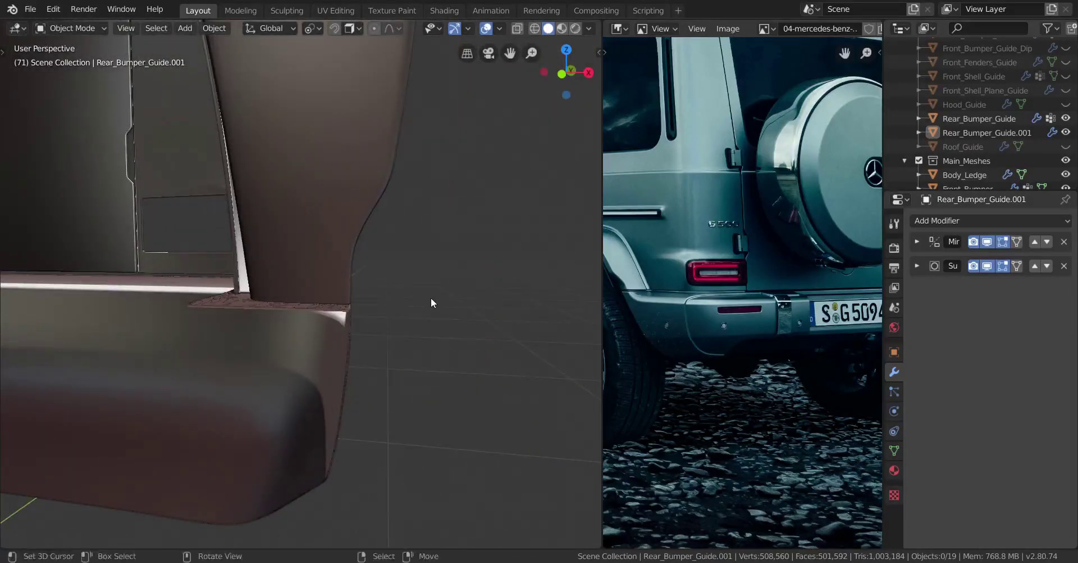
- Rename the bumper copy Rear_Bumper_Guide_Inner
click(1005, 132)
double_click(1015, 133)
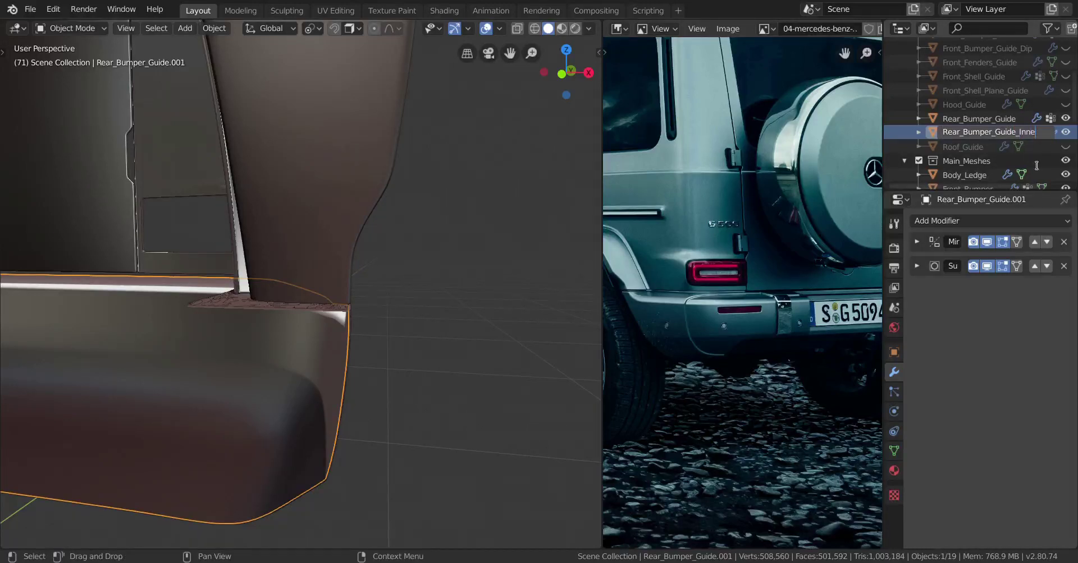
key(Return)
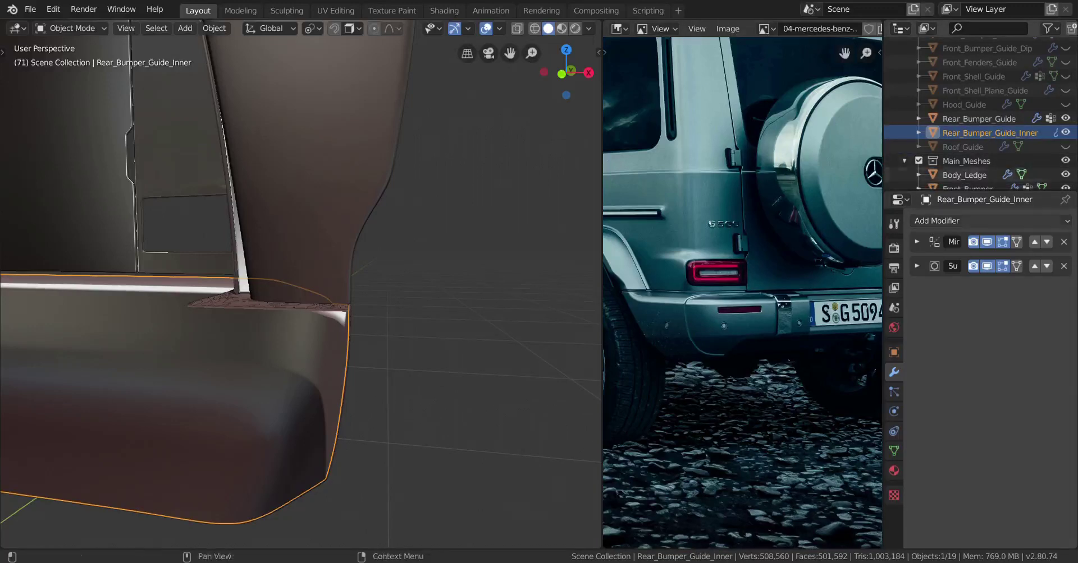
- Hide the bumper guides and the whole Guide Meshes collection, leaving only the main meshes at the rear corner
click(1065, 133)
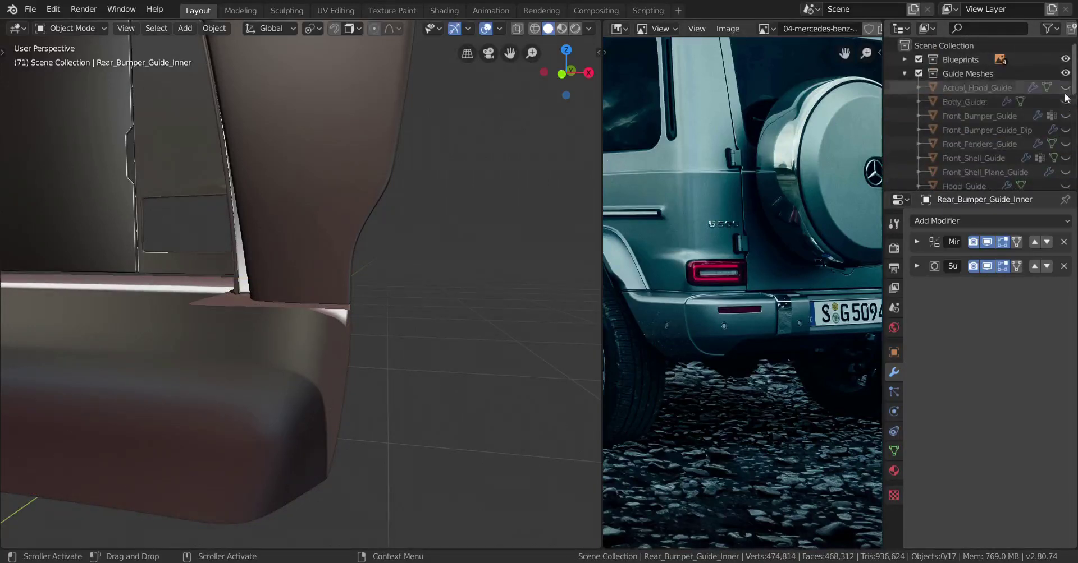
click(903, 73)
middle_drag(336, 314, 303, 363)
scroll(301, 363, down, 2)
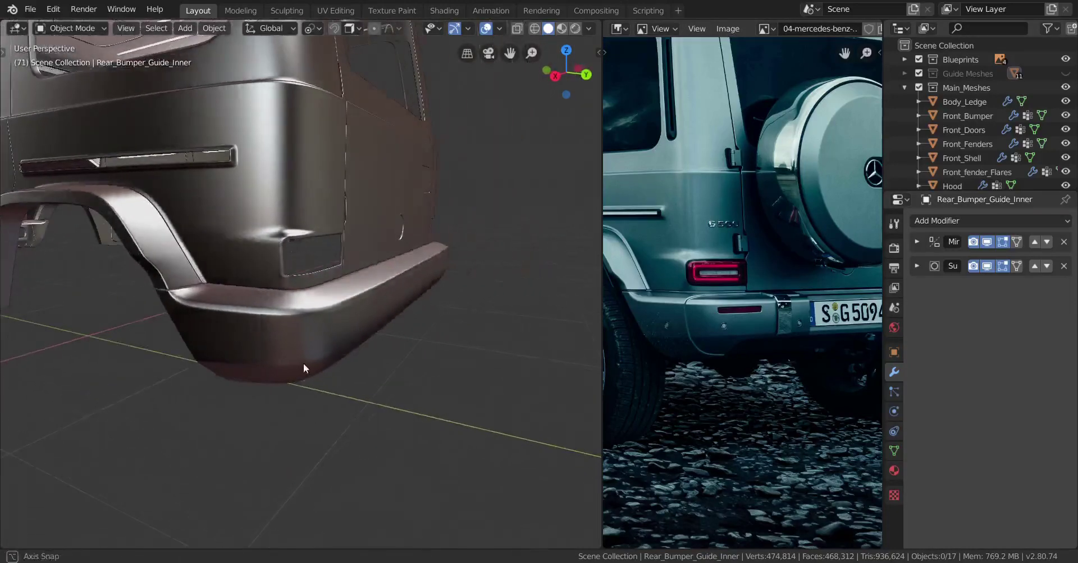
- Select the Rear_Bumper mesh, compare it with the reference photo, and enter Edit Mode with all vertices deselected
click(306, 361)
scroll(305, 362, up, 1)
mouse_move(375, 371)
middle_down()
mouse_move(295, 370)
mouse_move(386, 372)
middle_up()
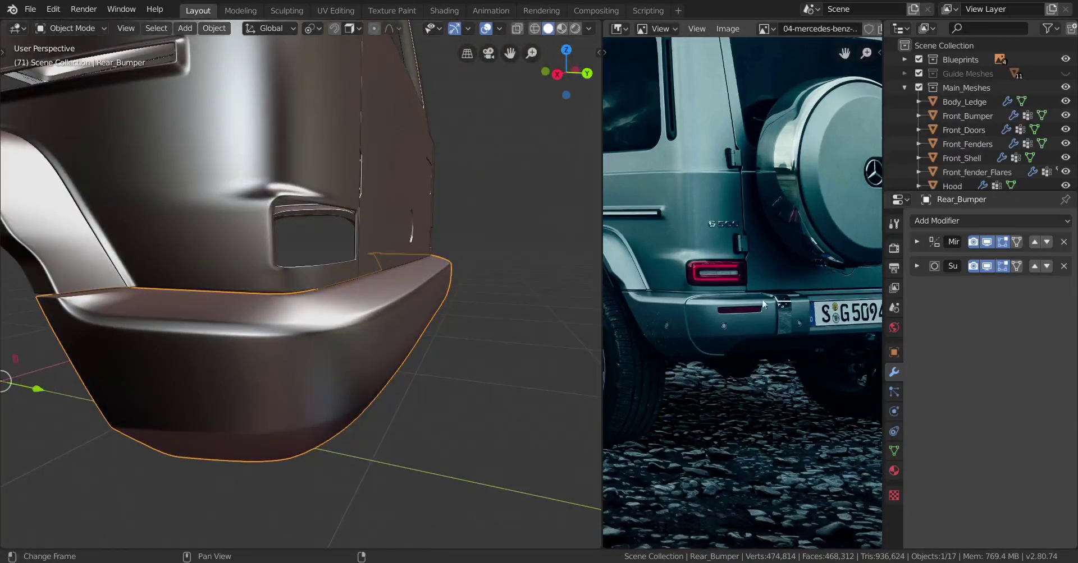
scroll(740, 348, down, 2)
middle_drag(757, 341, 784, 342)
scroll(690, 358, up, 3)
key(Tab)
middle_drag(343, 376, 379, 402)
key(alt+a)
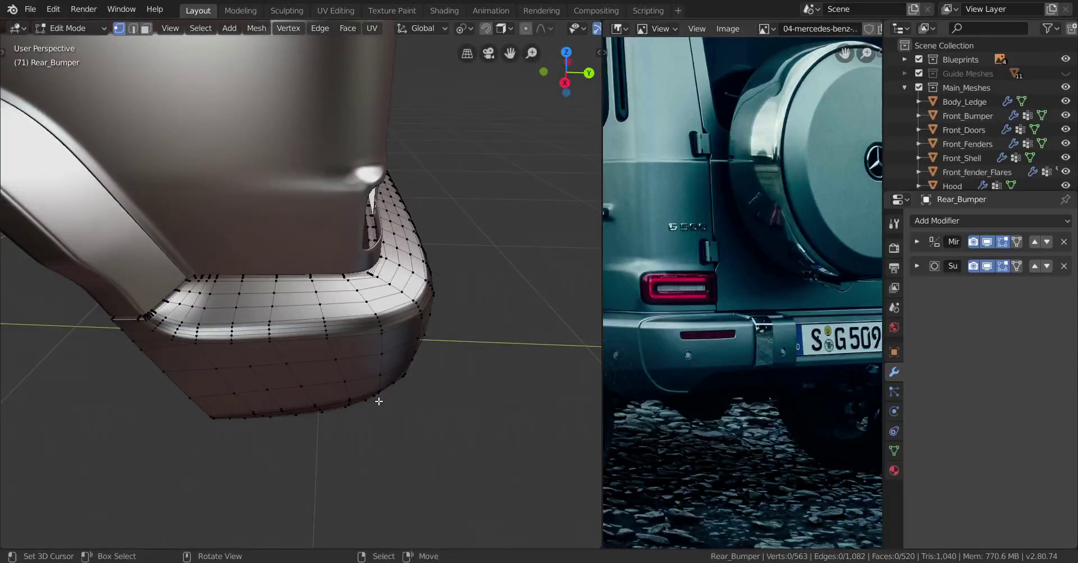
- Examine the rear bumper's outline against the side blueprint in wireframe, and its underside in solid shading
key(KP_3)
key(shift+z)
scroll(315, 409, up, 2)
shift+middle_drag(394, 411, 387, 399)
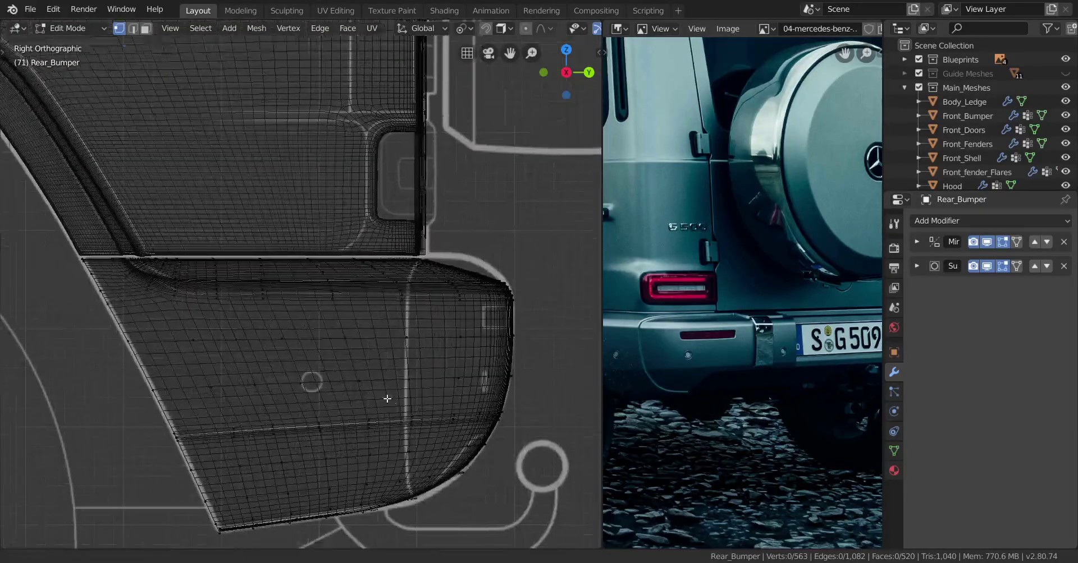
scroll(387, 399, up, 1)
shift+middle_drag(463, 510, 400, 408)
middle_drag(400, 446, 360, 436)
key(z)
click(489, 437)
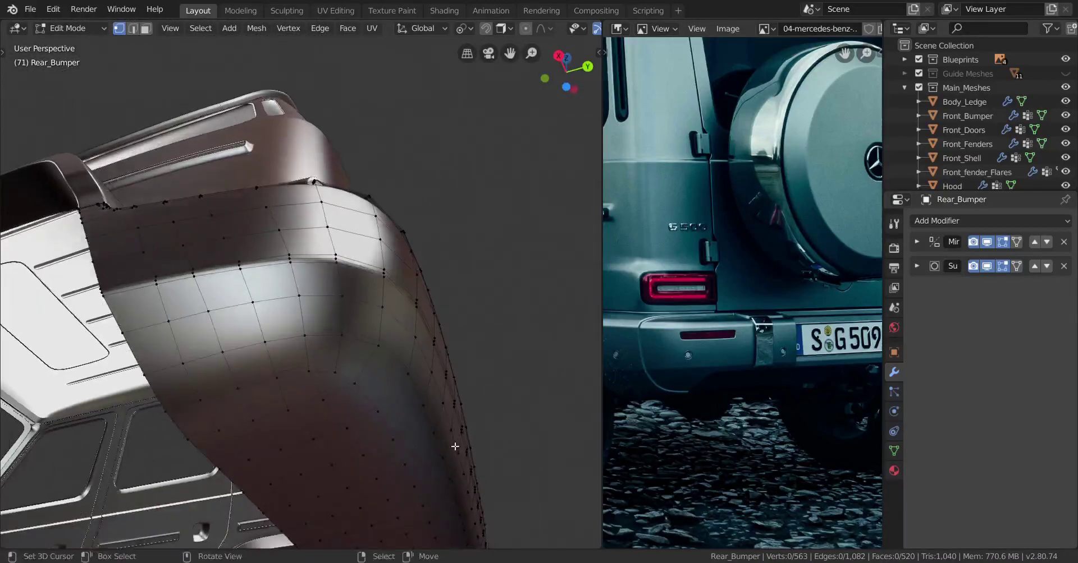
- Examine where the blueprint's vertical seam line meets the bumper's lower rear edge, in both wireframe and solid shading
key(KP_3)
scroll(455, 446, up, 3)
key(z)
click(322, 444)
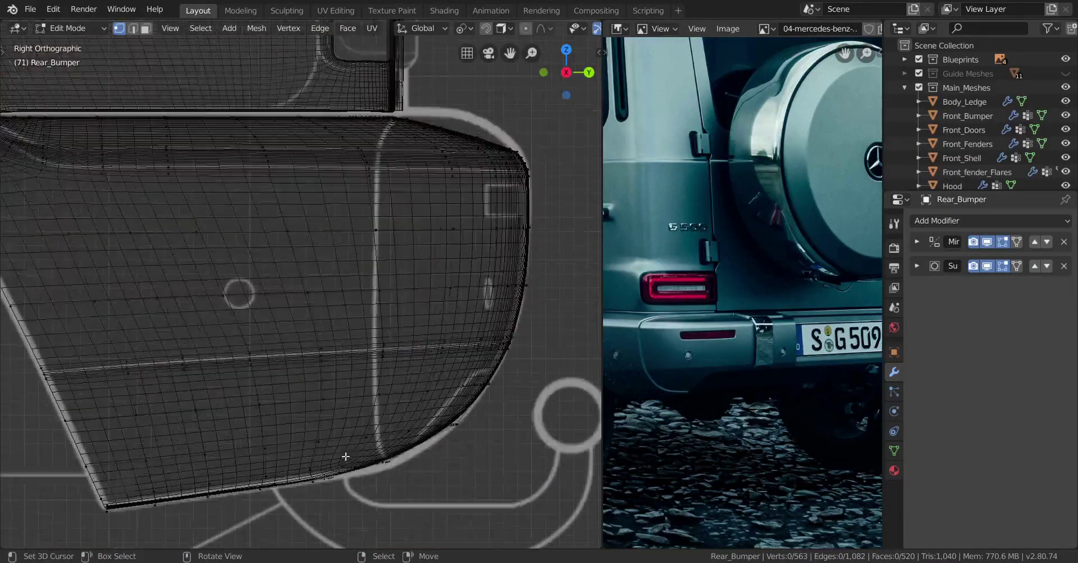
shift+middle_drag(399, 472, 379, 415)
key(z)
click(471, 408)
shift+middle_drag(514, 429, 463, 327)
scroll(435, 337, up, 5)
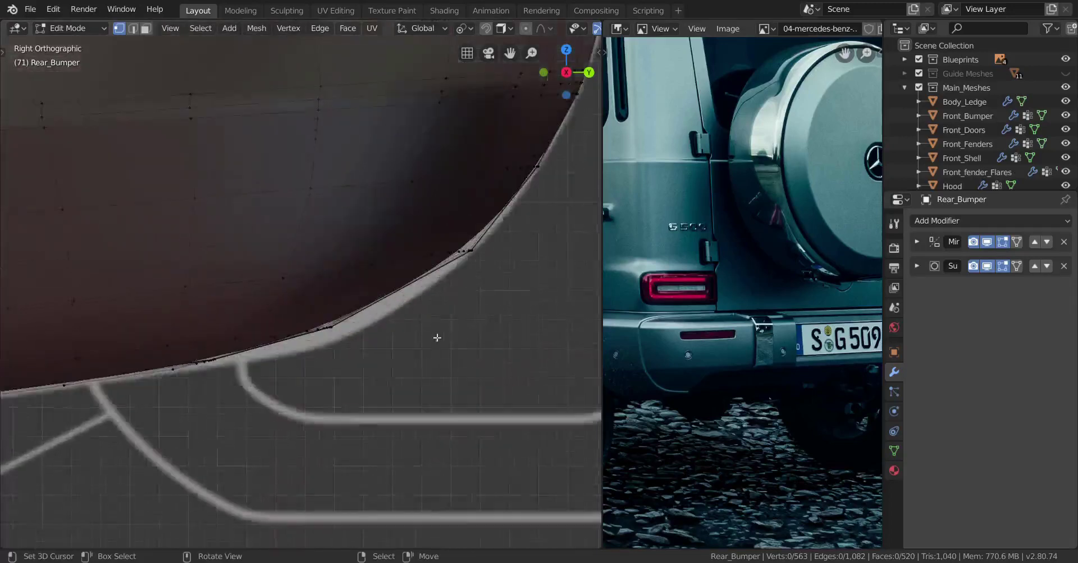
key(shift+z)
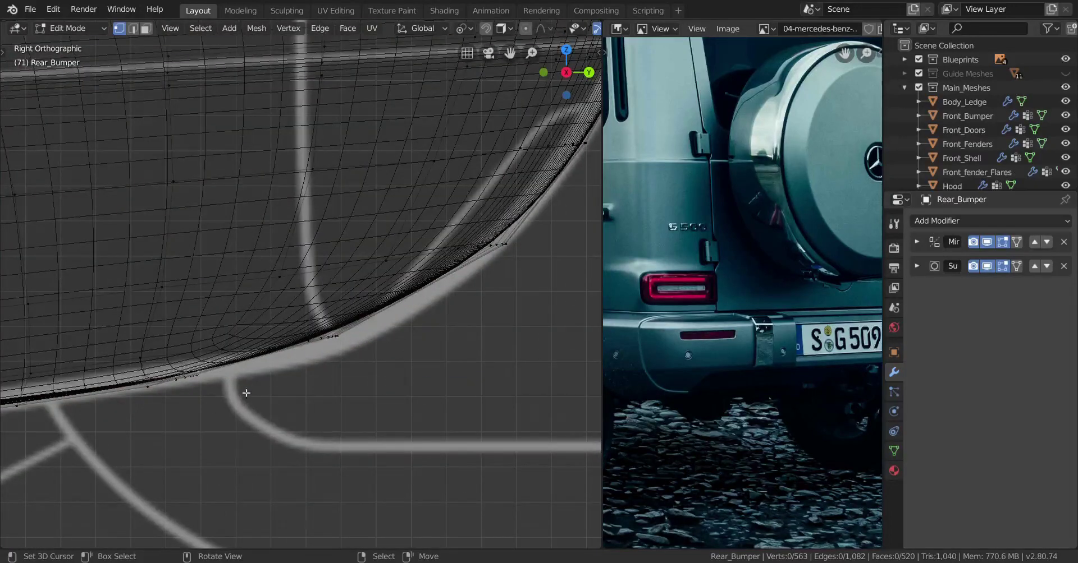
- Select the vertex on the bumper's lower edge at the seam and start a Knife cut upward along the blueprint's vertical seam line
key(shift+z)
scroll(431, 385, down, 2)
scroll(337, 359, up, 3)
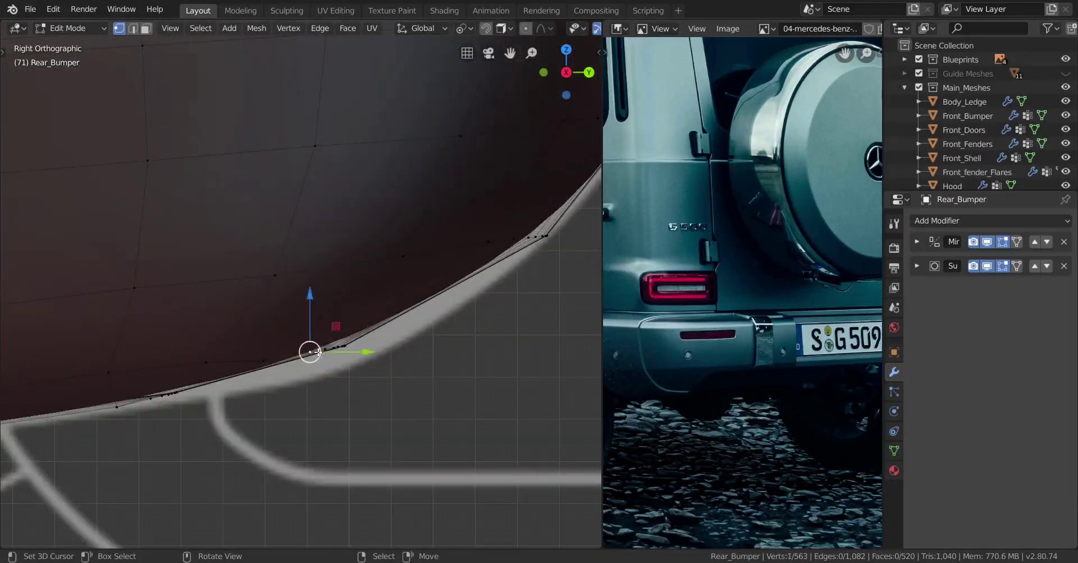
key(k)
key(Escape)
key(shift+z)
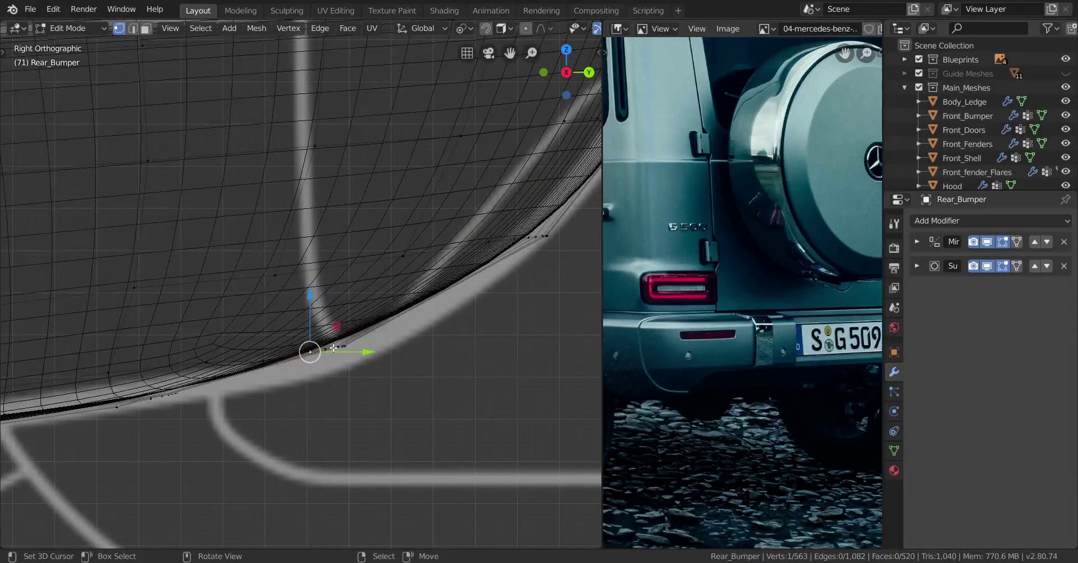
key(k)
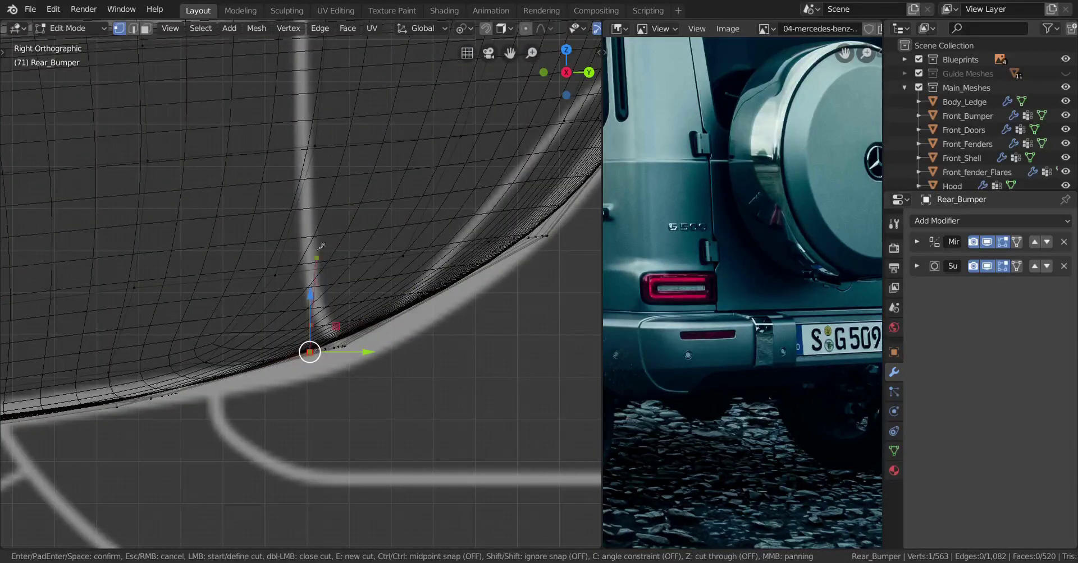
scroll(308, 171, down, 3)
shift+middle_drag(301, 186, 298, 391)
scroll(299, 387, down, 2)
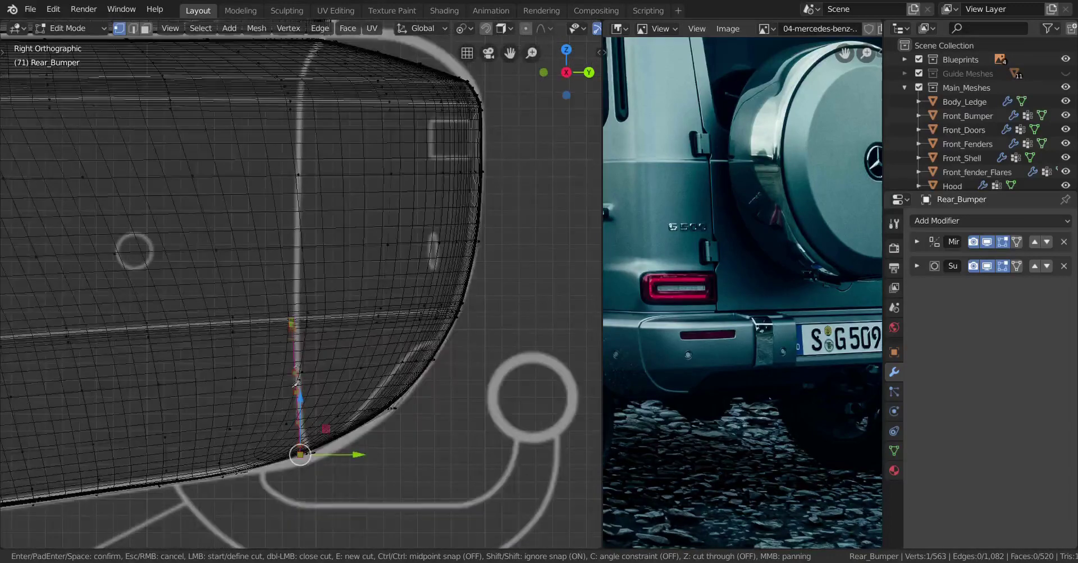
shift+middle_drag(299, 320, 297, 396)
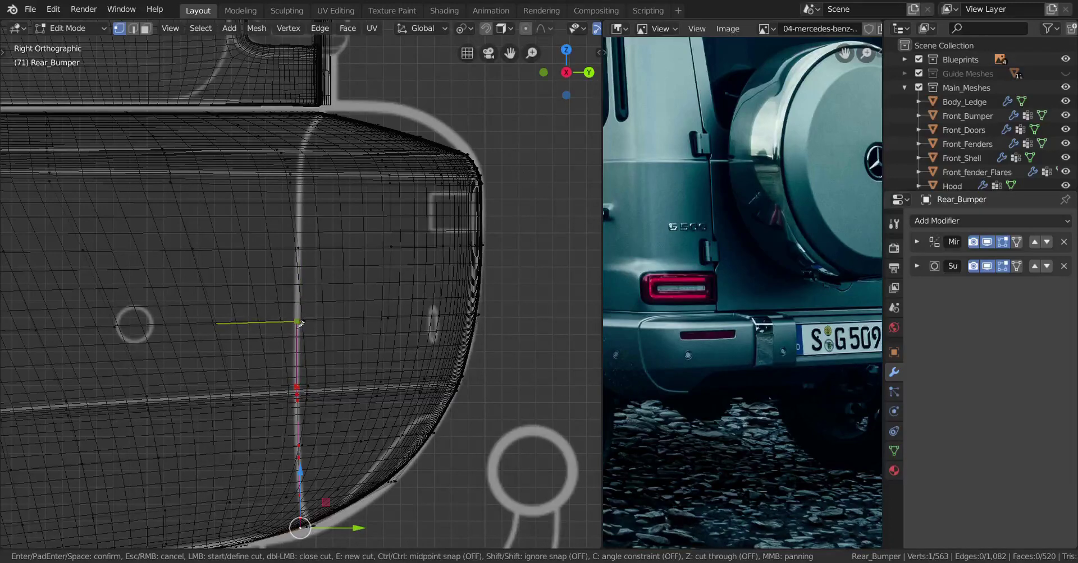
- Continue the Knife cut up the blueprint's vertical seam line, adding cut points through the bumper's upper crease lines
click(299, 251)
shift+middle_drag(298, 252, 308, 407)
scroll(307, 407, up, 2)
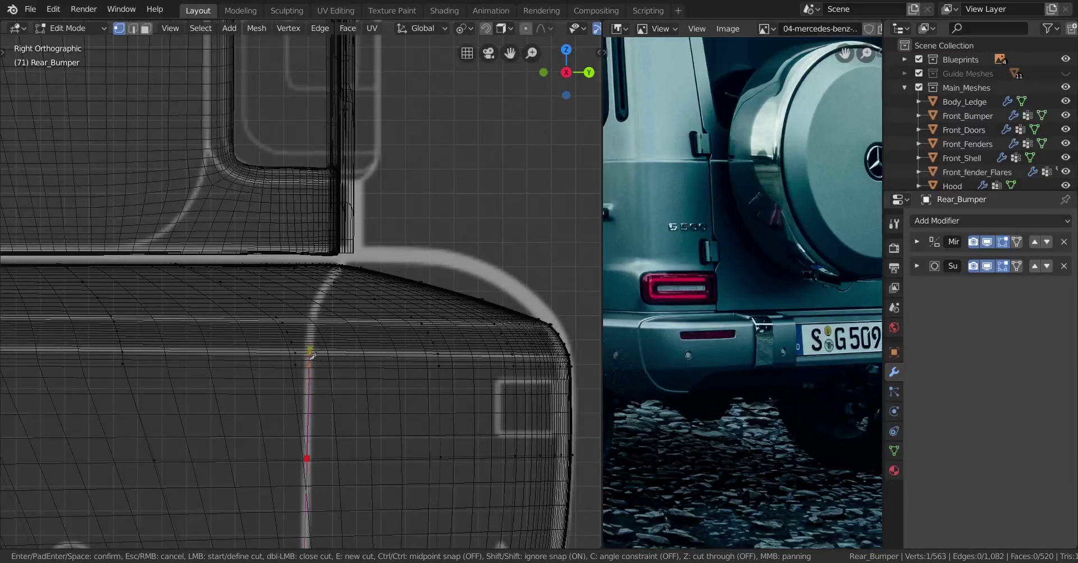
scroll(312, 358, up, 3)
shift+middle_drag(357, 457, 341, 387)
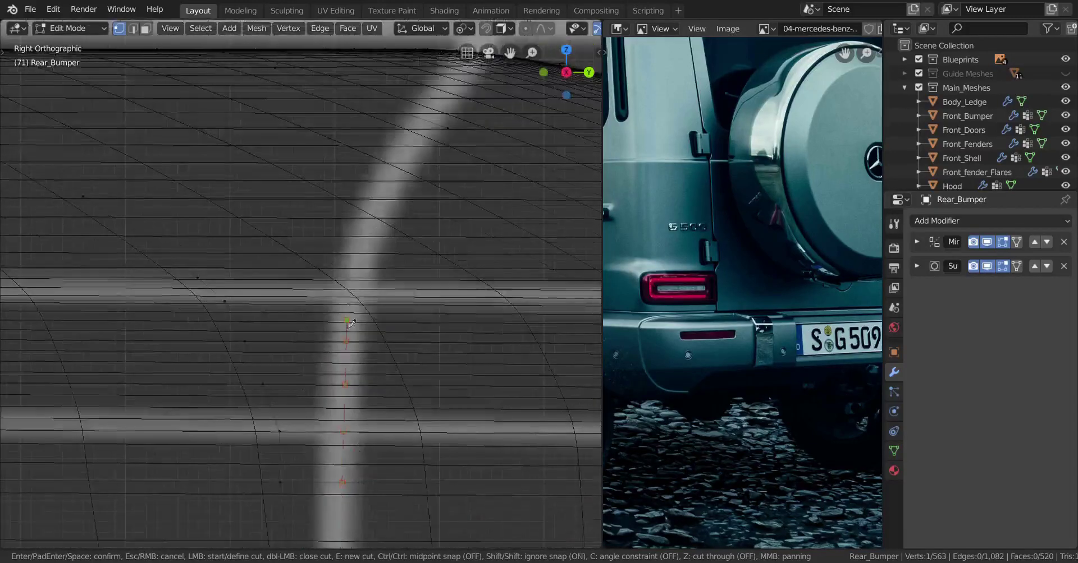
click(341, 386)
scroll(345, 375, down, 3)
shift+middle_drag(348, 321, 344, 431)
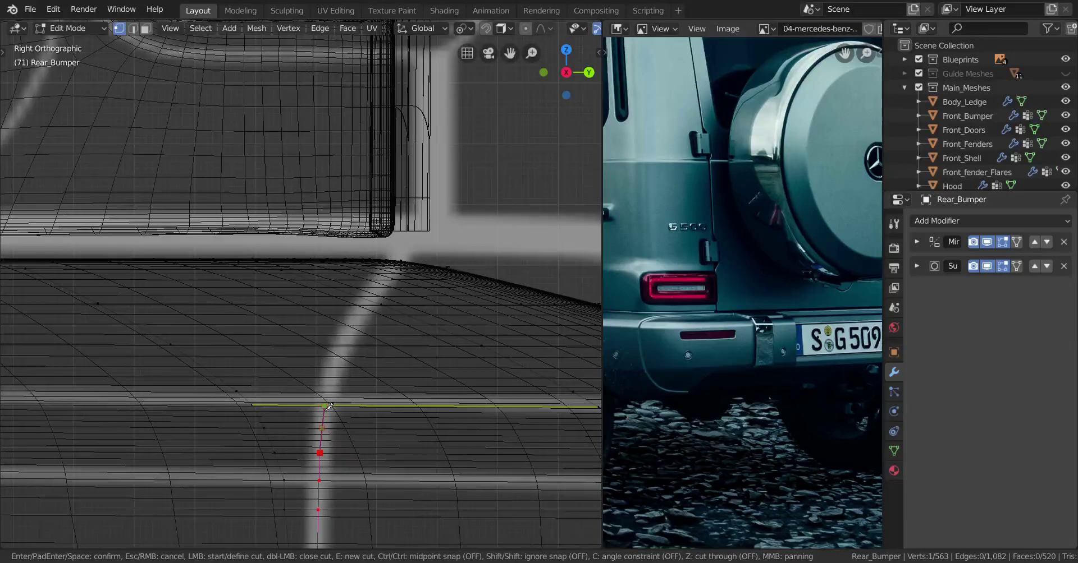
- Follow the seam line's curved upper end with the Knife cut to near the bumper's upper edge and confirm the cut
click(325, 407)
shift+middle_drag(363, 309, 330, 417)
scroll(334, 410, down, 4)
scroll(334, 402, up, 3)
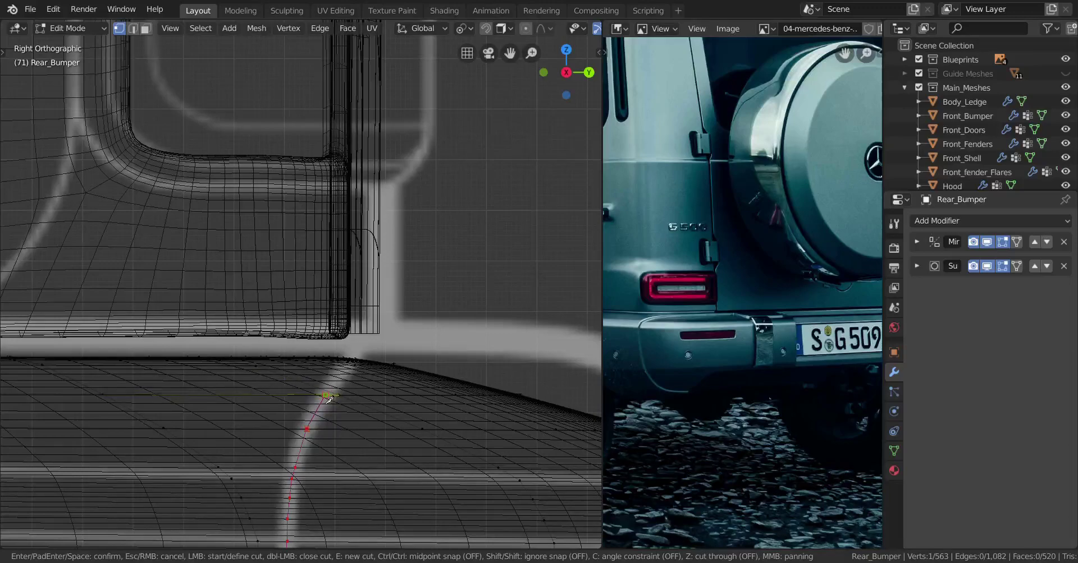
click(326, 396)
key(Return)
- Examine the upper end of the new cut on the bumper corner in perspective and top views
scroll(339, 404, down, 3)
mouse_move(339, 404)
middle_down()
mouse_move(301, 443)
mouse_move(317, 427)
mouse_move(365, 430)
mouse_move(365, 382)
mouse_move(353, 388)
mouse_move(387, 393)
mouse_move(371, 370)
mouse_move(395, 355)
mouse_move(443, 359)
mouse_move(361, 438)
mouse_move(247, 406)
mouse_move(280, 430)
middle_up()
scroll(301, 443, up, 4)
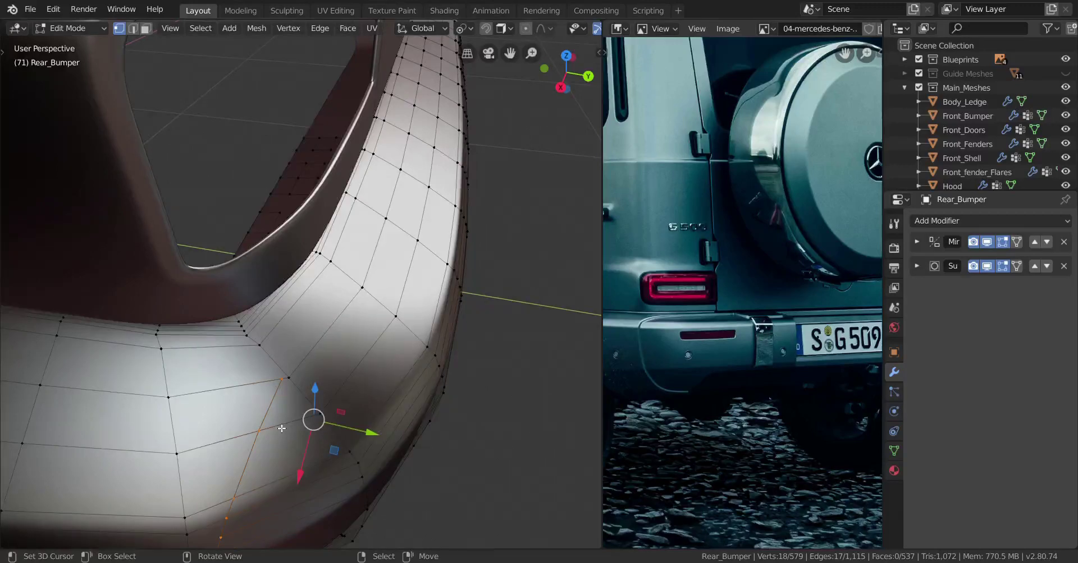
key(KP_7)
key(z)
shift+middle_drag(201, 380, 270, 391)
key(z)
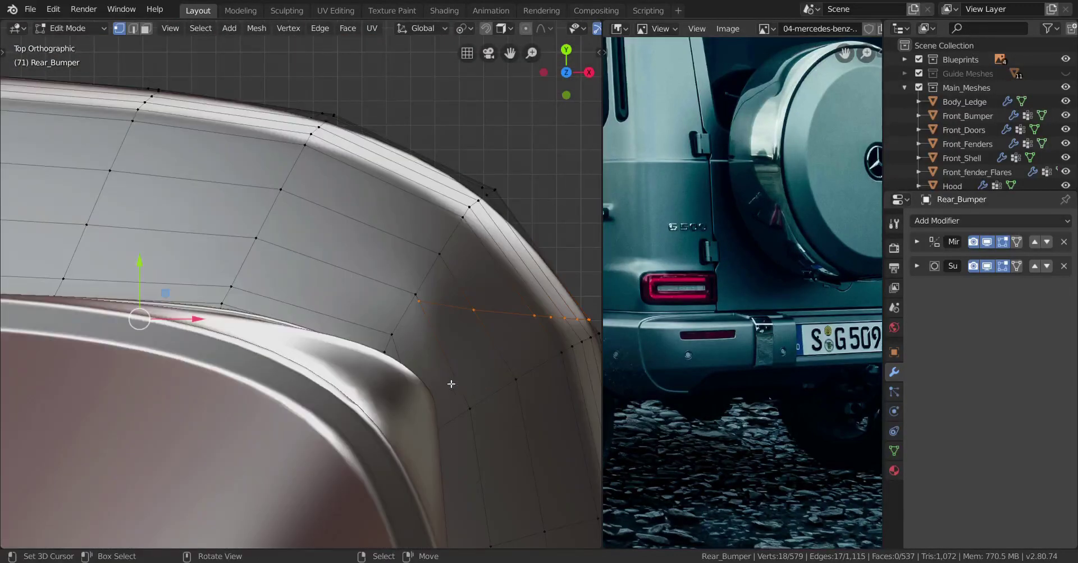
scroll(451, 384, down, 3)
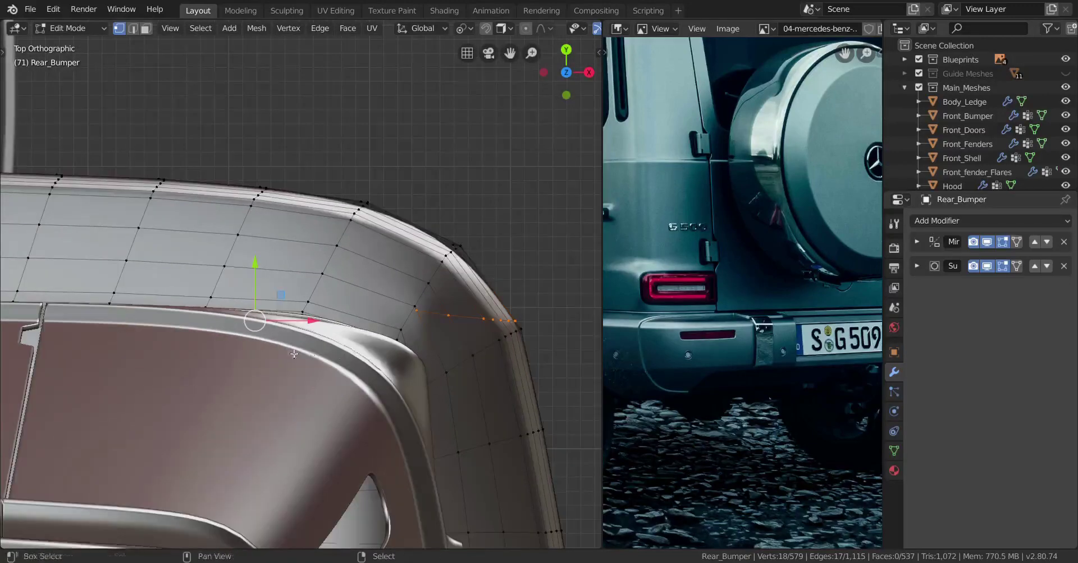
- Extend the seam with a Knife cut from its upper end across the bumper's top face towards the inner edge, and confirm it
shift+middle_drag(293, 354, 334, 365)
scroll(334, 365, up, 2)
shift+middle_drag(405, 365, 385, 374)
scroll(296, 371, down, 2)
key(k)
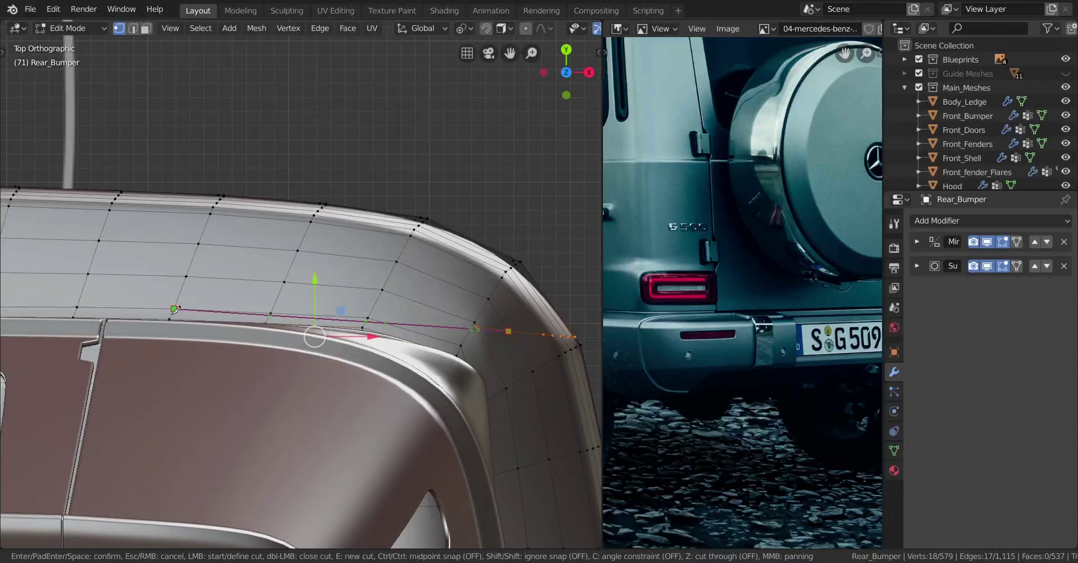
click(368, 318)
key(Return)
- Merge the two close vertices near the inner end of the new cut on the bumper's top face, using At Last
middle_drag(372, 321, 332, 304)
scroll(313, 315, up, 3)
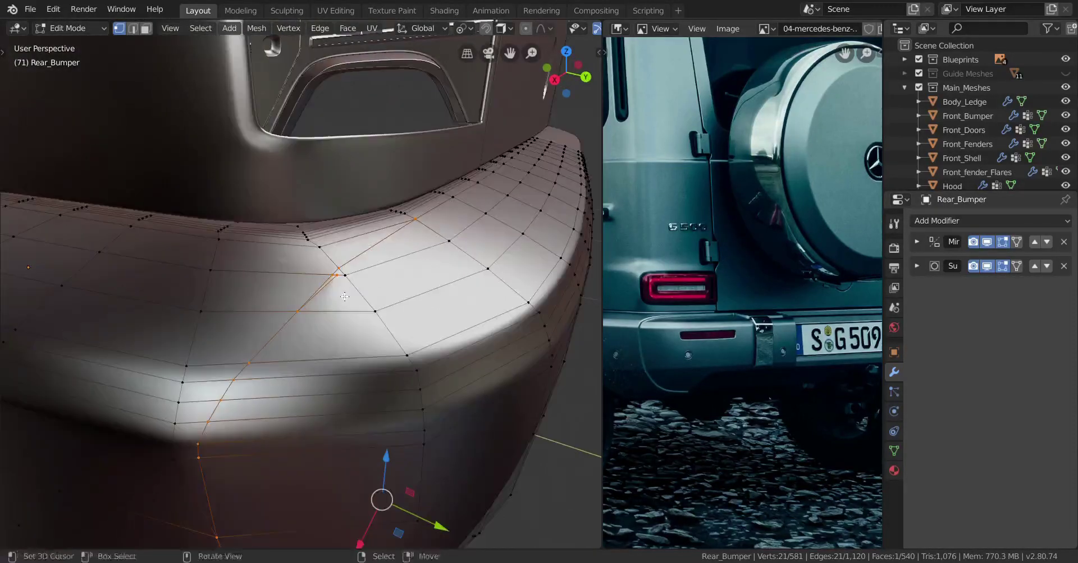
scroll(332, 304, up, 3)
right_click(327, 278)
shift+right_click(342, 280)
key(alt+m)
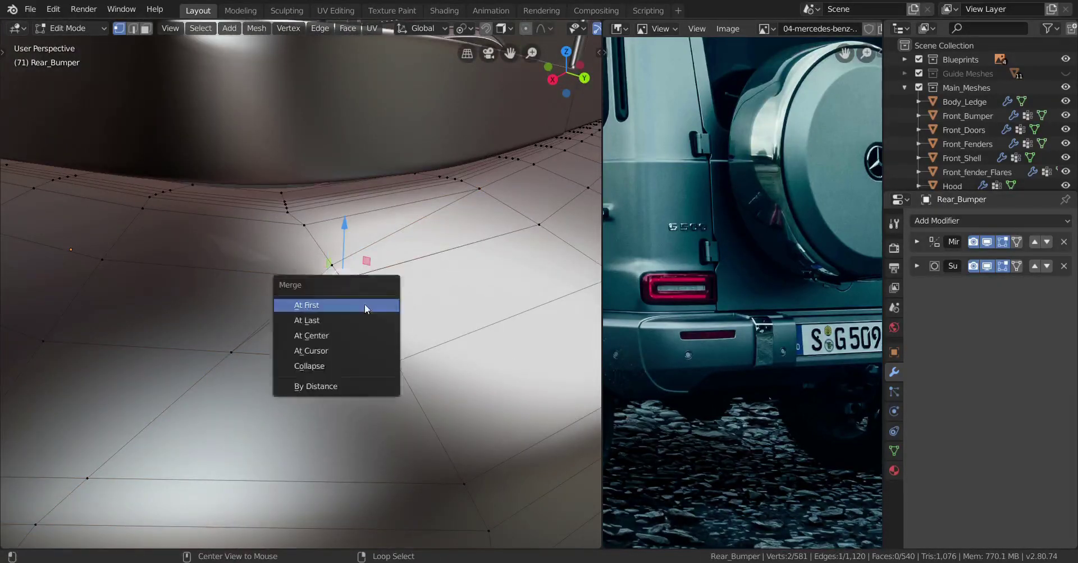
click(345, 319)
scroll(346, 320, down, 5)
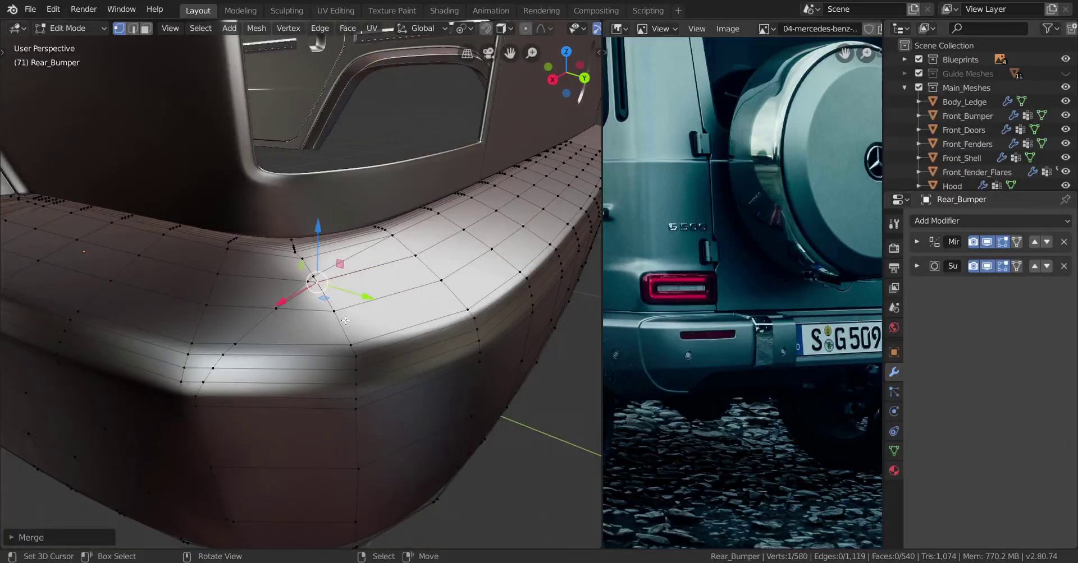
- Try dissolving the original corner edge loop beside the seam cut, and undo it
scroll(343, 306, up, 3)
right_click(340, 290)
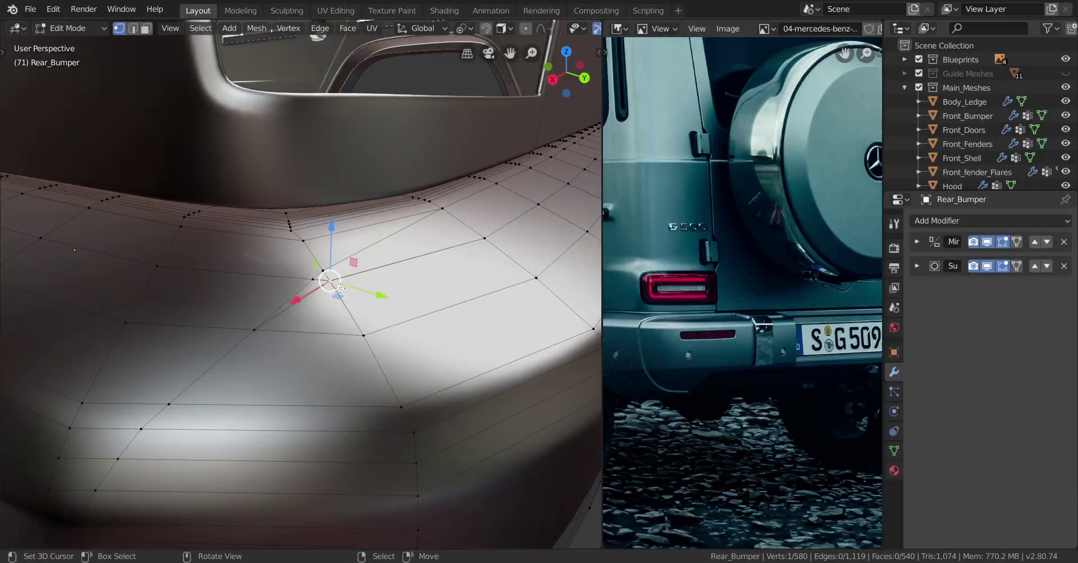
scroll(343, 292, down, 3)
scroll(368, 304, up, 2)
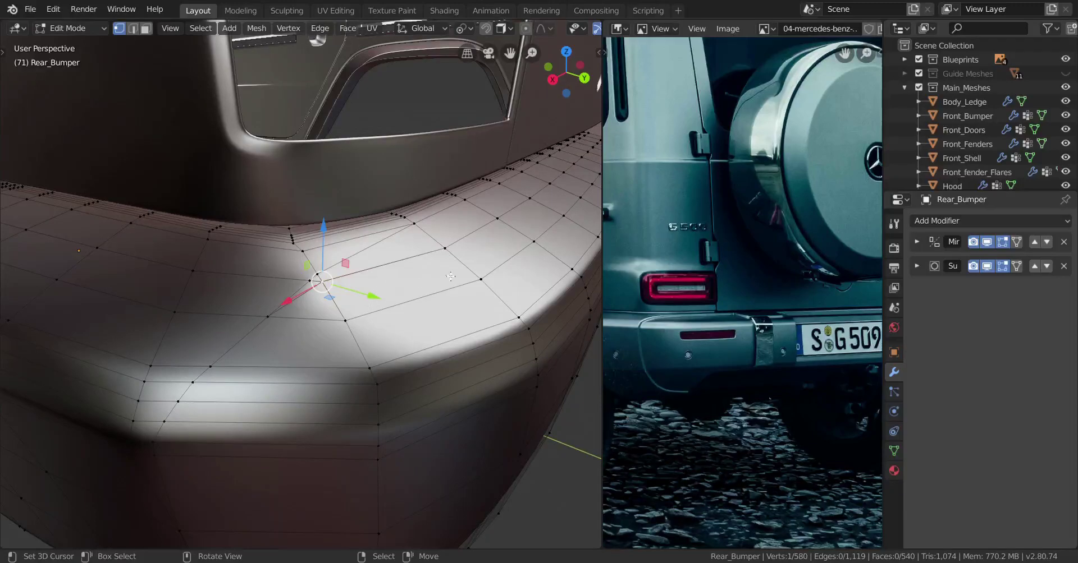
scroll(390, 275, down, 4)
middle_drag(389, 275, 324, 309)
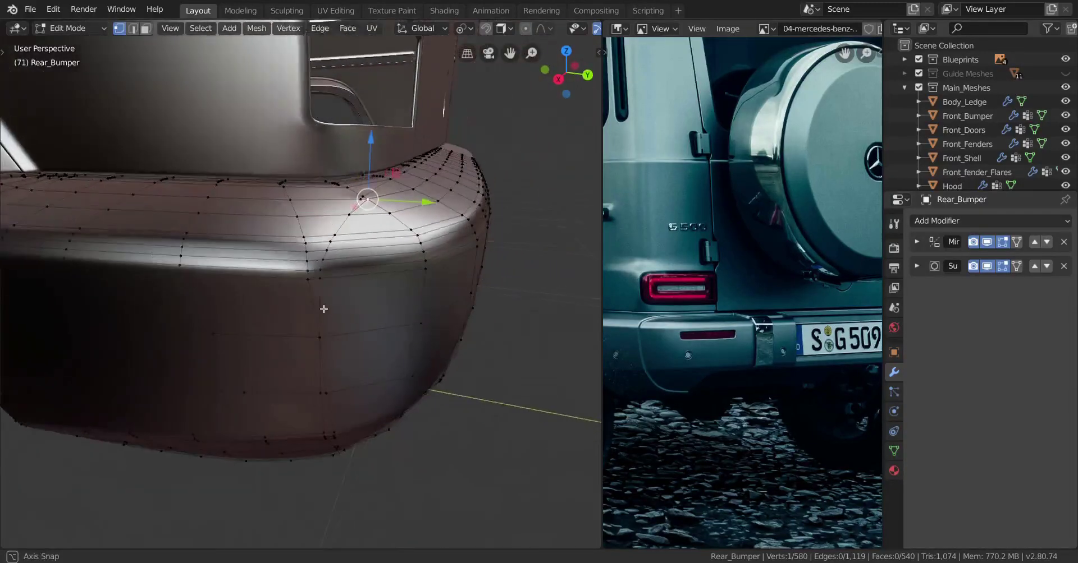
alt+click(317, 311)
key(x)
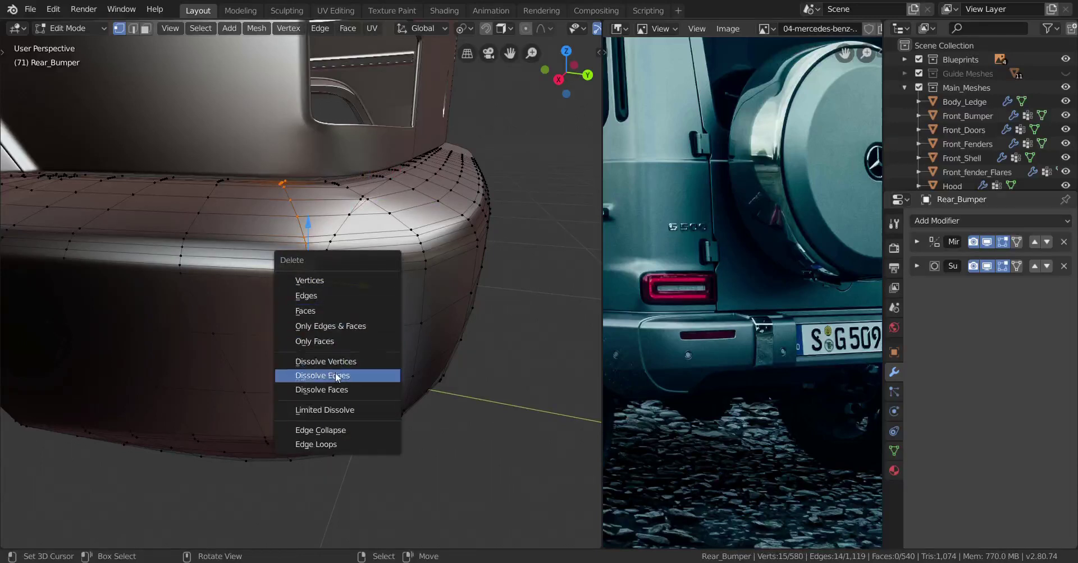
click(337, 377)
key(ctrl+z)
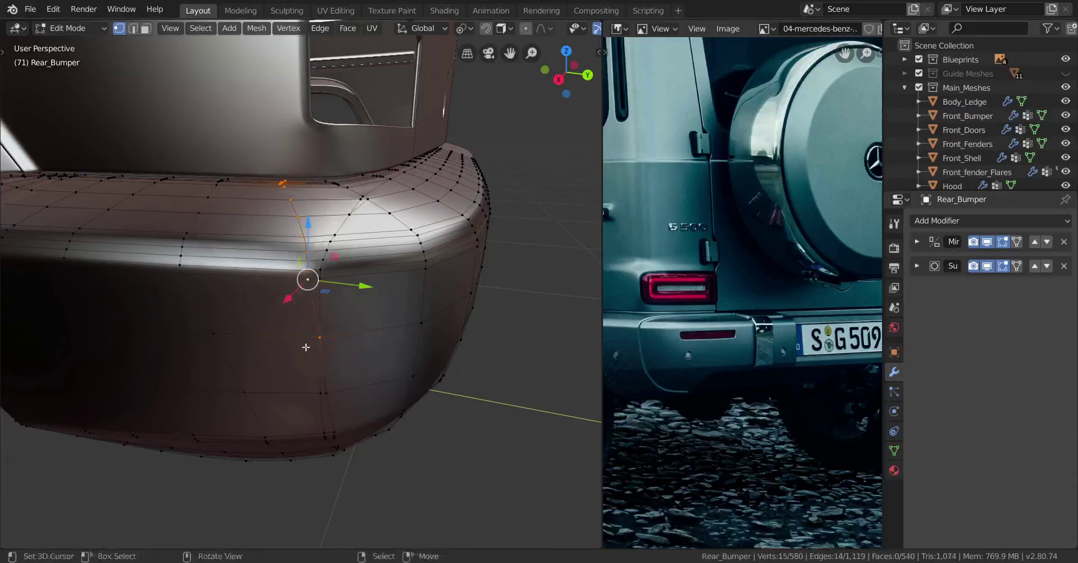
- Merge two close vertices on the underside of the bumper corner and slide the merged vertex along its edge
middle_drag(306, 345, 337, 385)
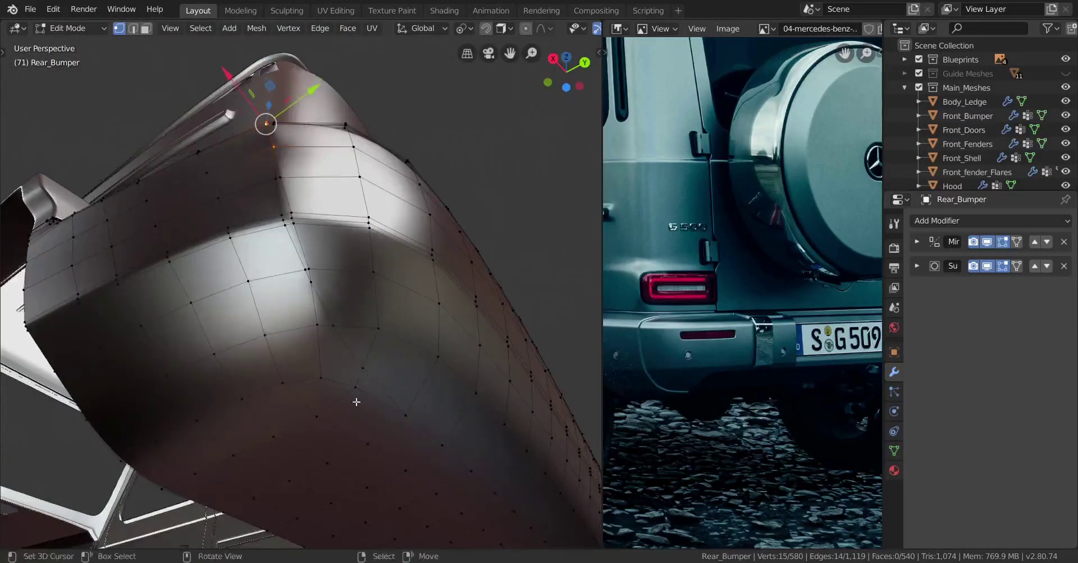
click(355, 385)
shift+click(366, 351)
key(m)
click(383, 399)
key(g)
key(g)
click(376, 369)
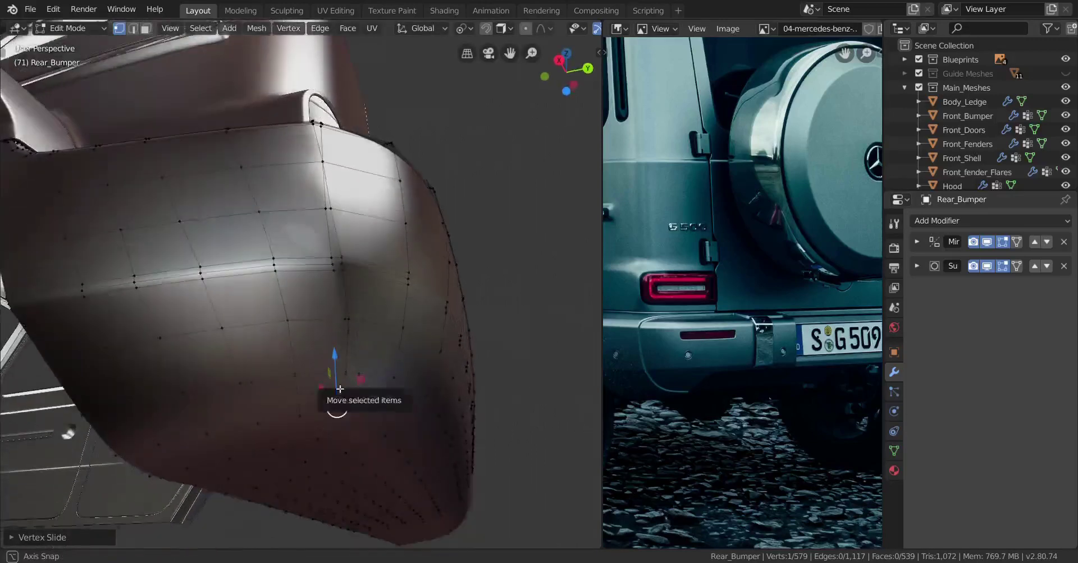
- Merge the remaining stray vertices on the lower bumper corner into the seam edge, using At Last
shift+click(365, 376)
key(m)
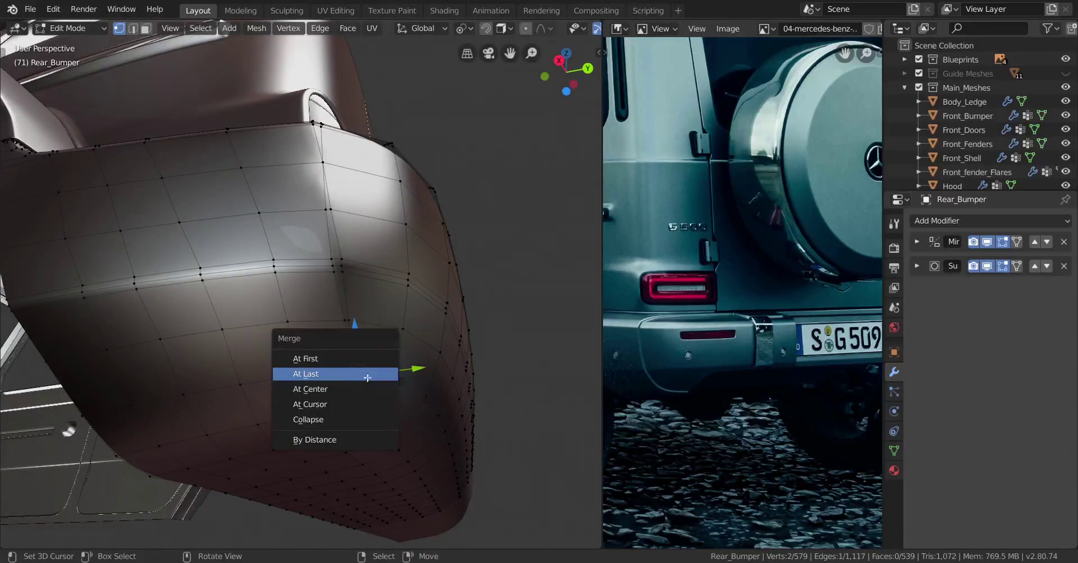
click(370, 369)
scroll(376, 393, up, 3)
shift+click(393, 395)
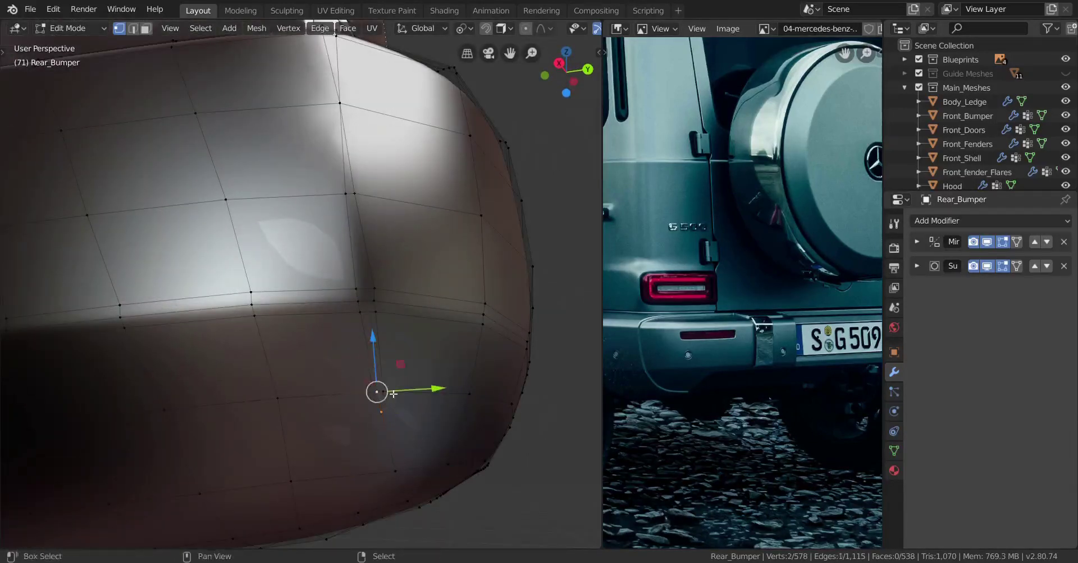
key(m)
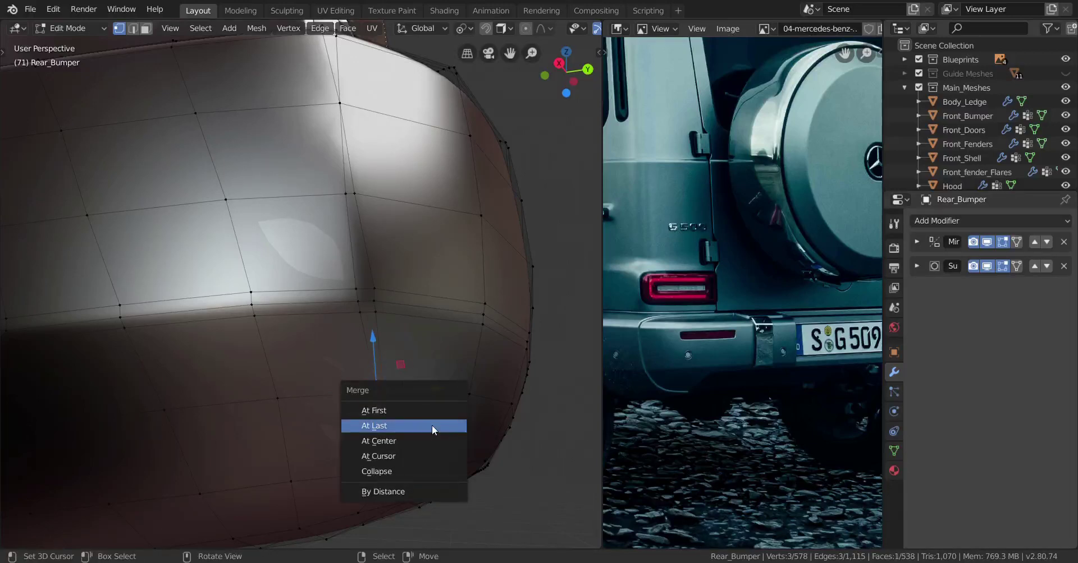
click(433, 425)
- Select the redundant edge run beside the seam down the bumper corner and dissolve its edges
shift+scroll(401, 398, up, 3)
alt+click(380, 358)
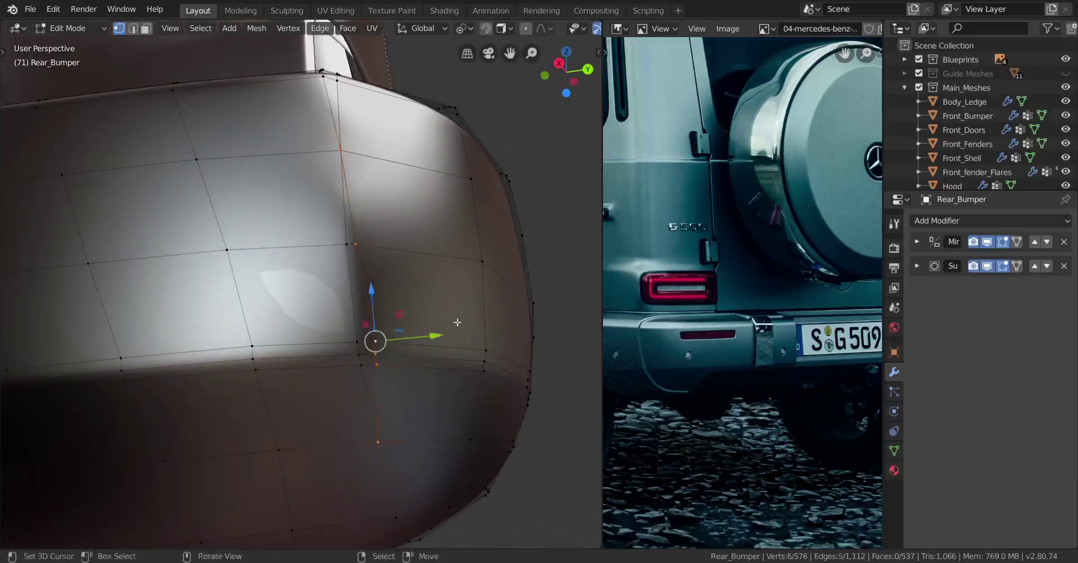
key(x)
click(453, 317)
shift+scroll(406, 396, up, 4)
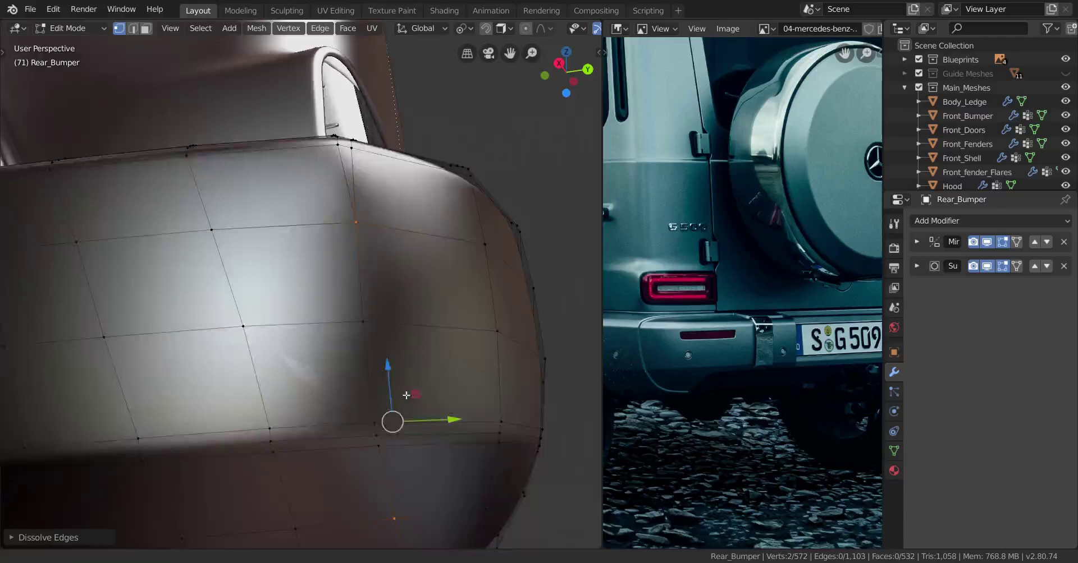
- Dissolve the leftover short edge beside the seam just below the bumper's upper crease
middle_drag(407, 395, 370, 447)
scroll(346, 416, down, 2)
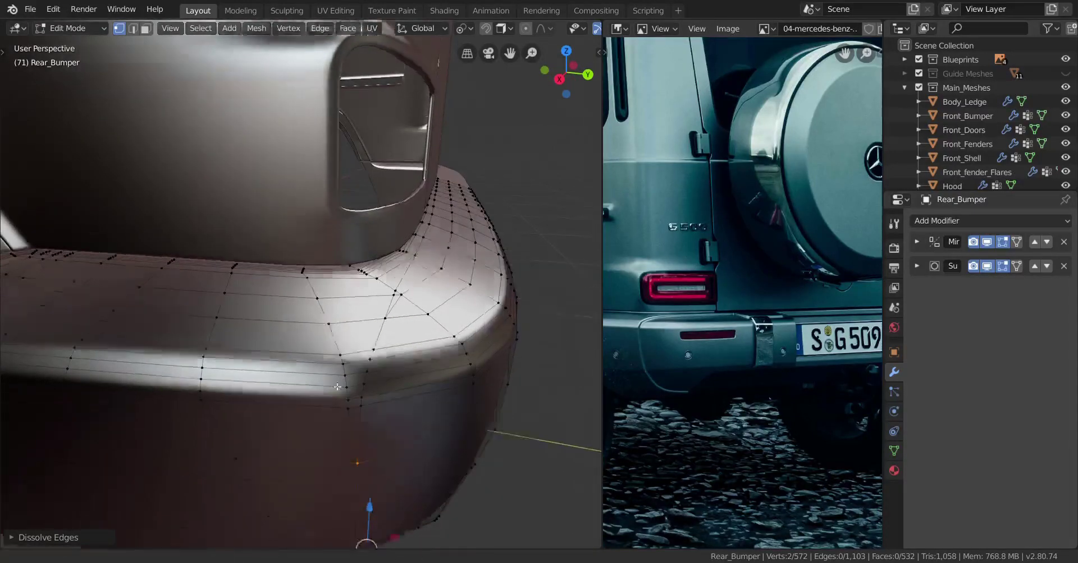
middle_drag(345, 415, 336, 330)
scroll(328, 318, up, 3)
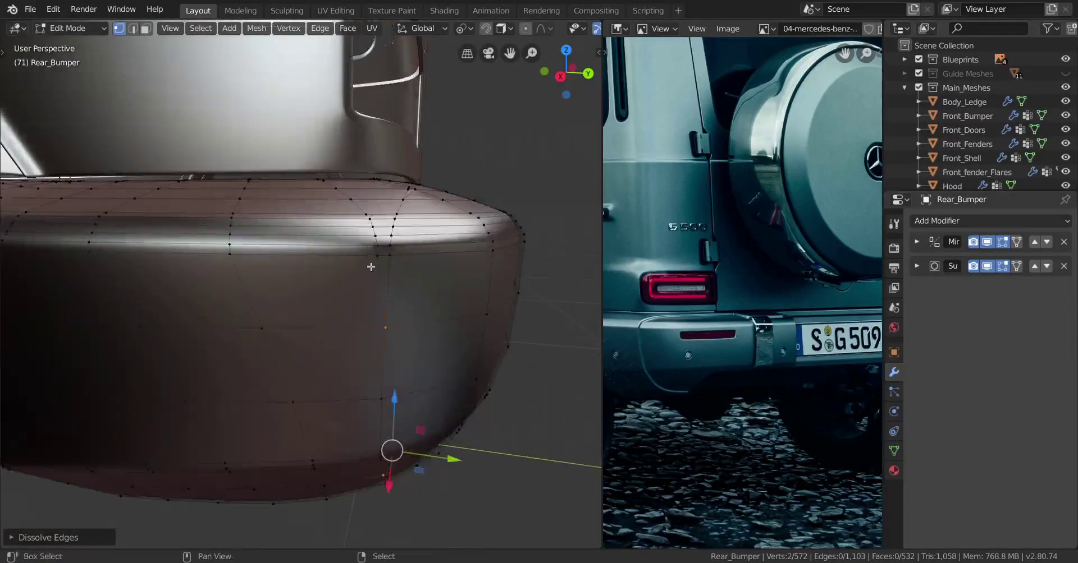
shift+right_click(374, 260)
key(x)
click(423, 284)
- Try dissolving the single edge between the middle two horizontal rows on the bumper side next to the corner, and undo it
scroll(322, 349, down, 2)
middle_drag(323, 350, 372, 307)
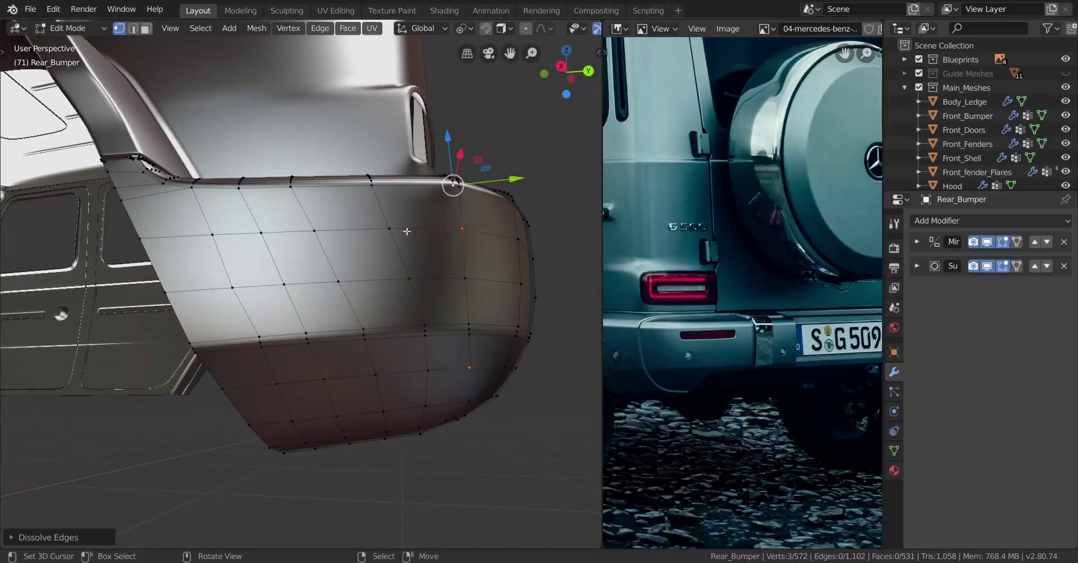
right_click(389, 229)
shift+right_click(410, 279)
key(x)
click(479, 278)
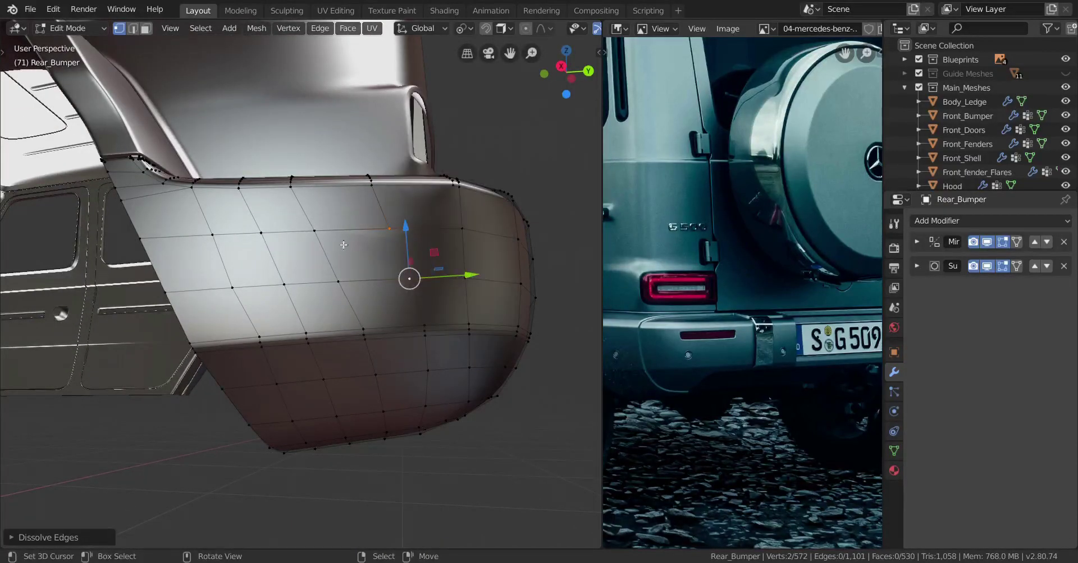
key(ctrl+z)
- Dissolve the three vertical edge columns nearest the corner on the bumper side, from the upper edge to the lower crease
key(x)
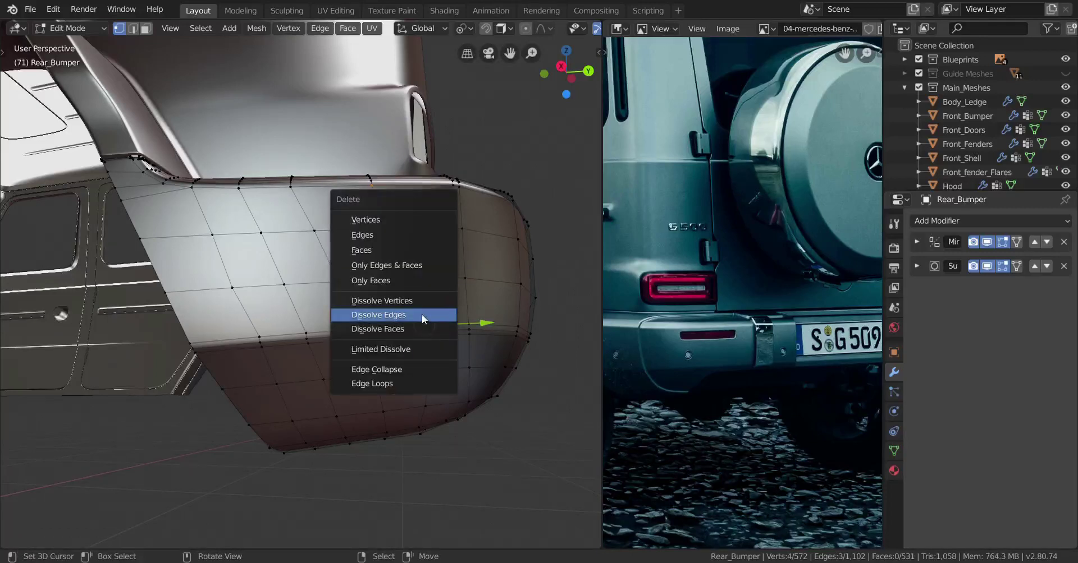
click(422, 316)
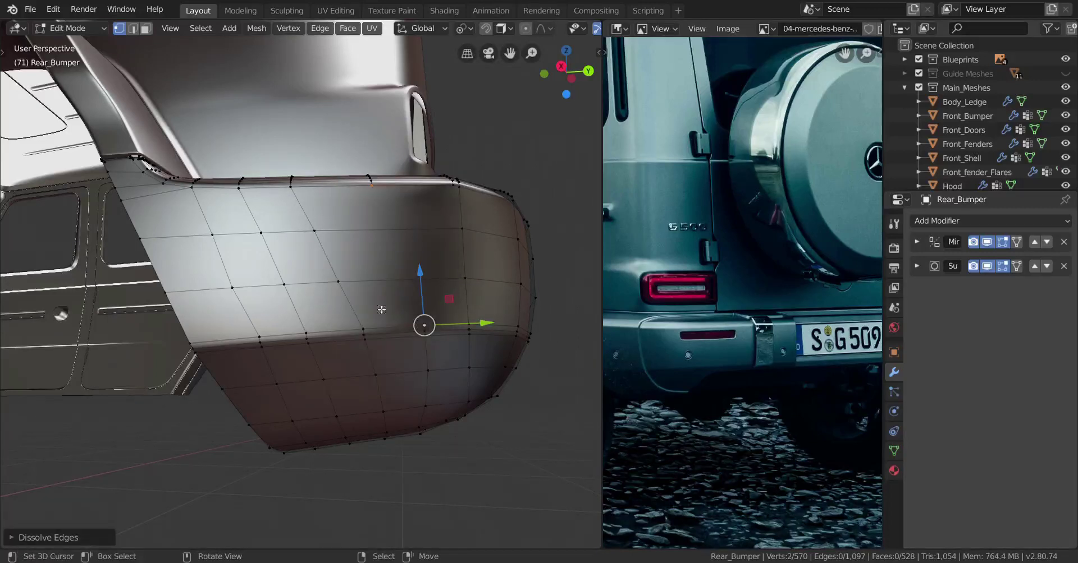
ctrl+click(313, 229)
key(x)
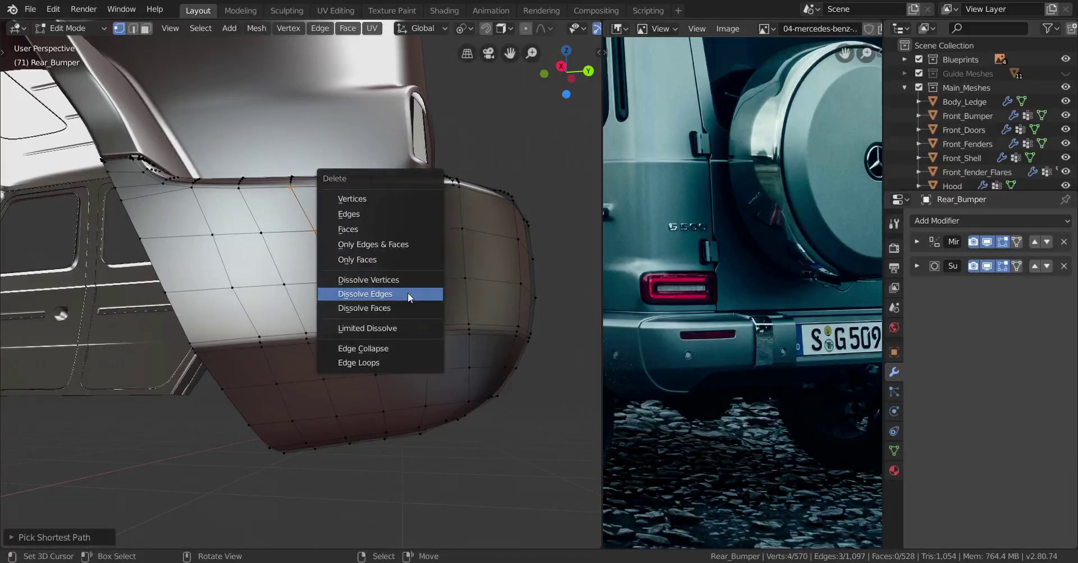
click(409, 295)
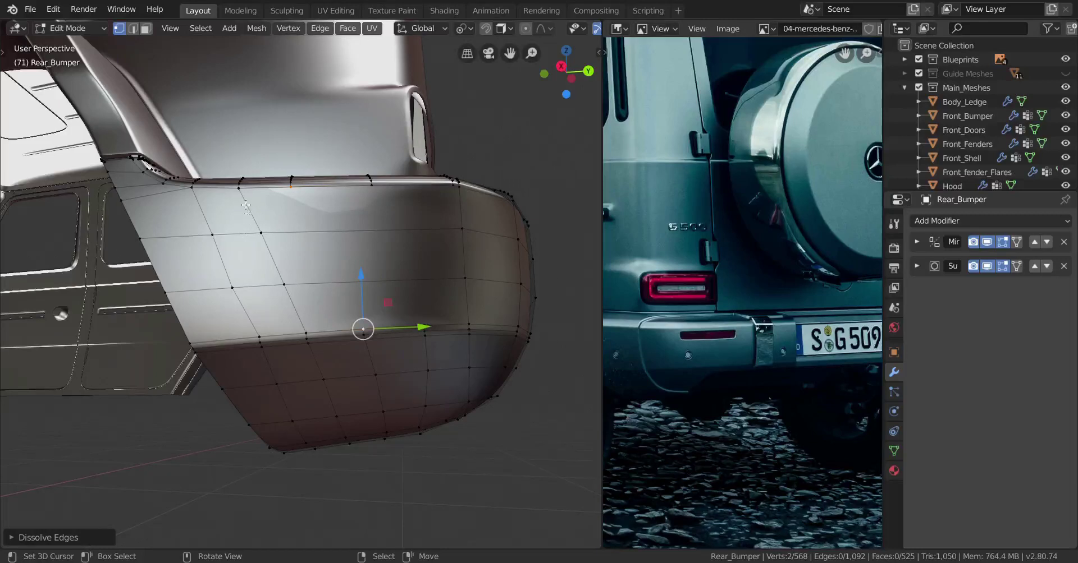
click(245, 206)
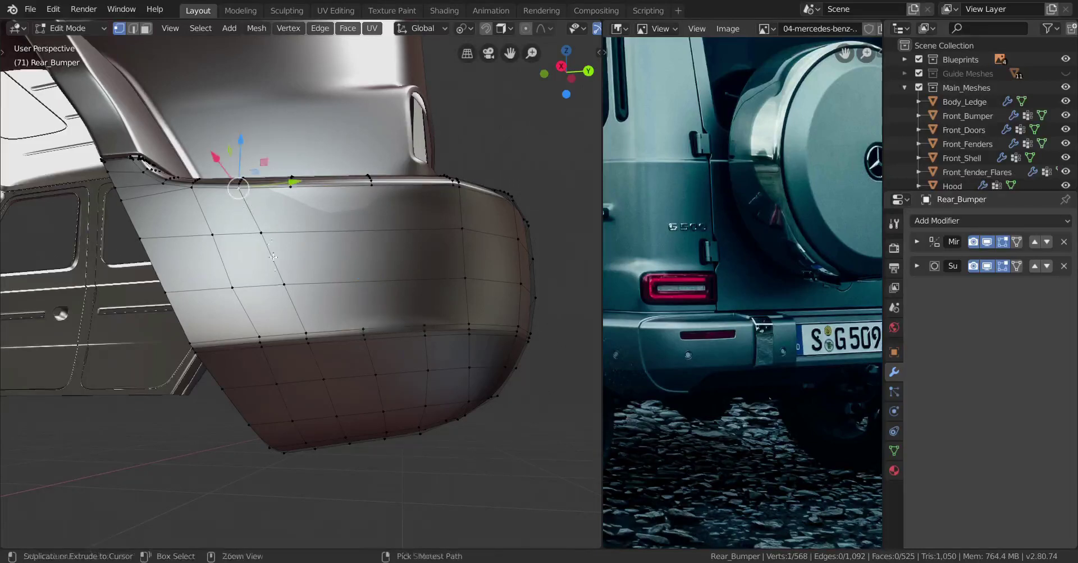
ctrl+click(303, 328)
key(x)
click(303, 324)
- Try dissolving the fourth vertical edge column on the bumper side, and undo it
click(197, 193)
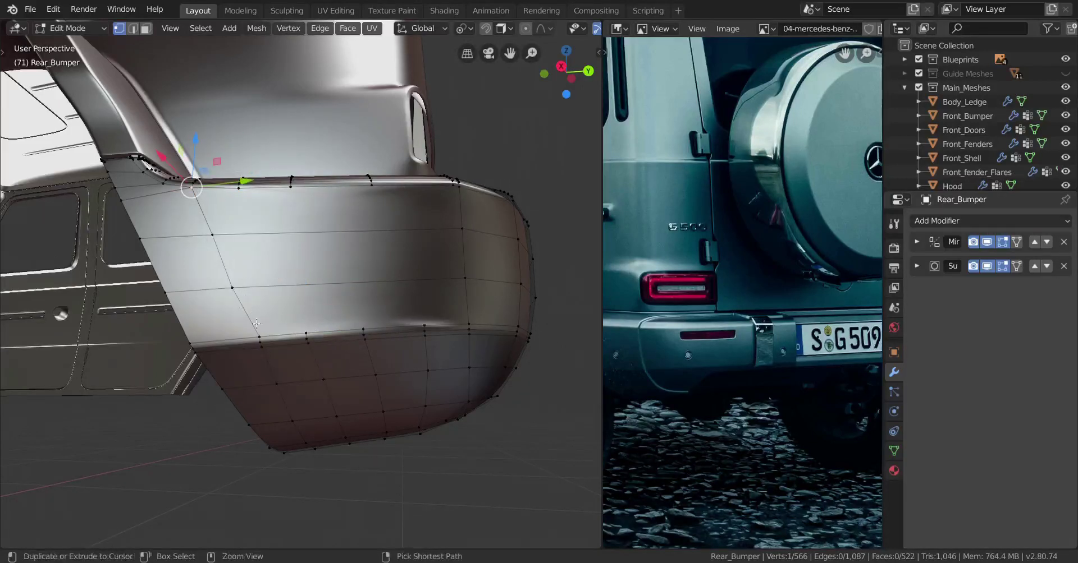
ctrl+click(259, 336)
key(x)
click(346, 289)
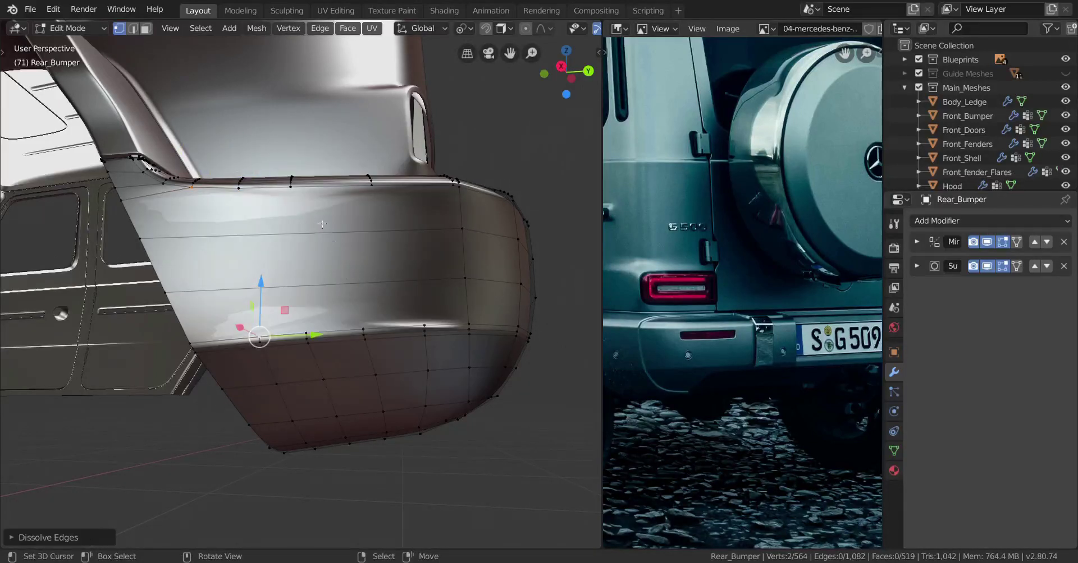
key(ctrl+z)
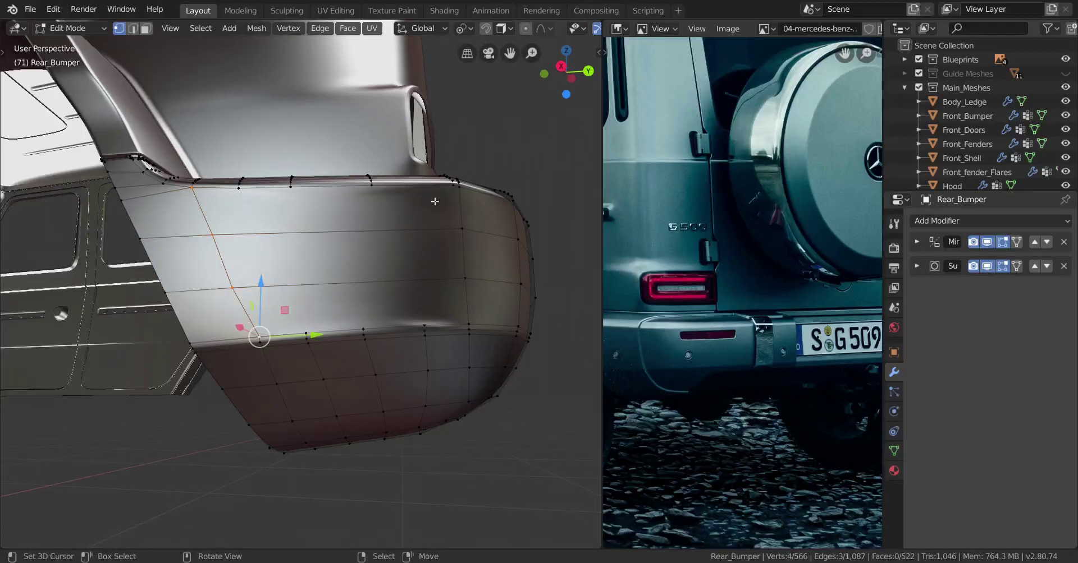
- Add three evenly spaced loop cuts across the cleared middle band of the bumper side
key(ctrl+r)
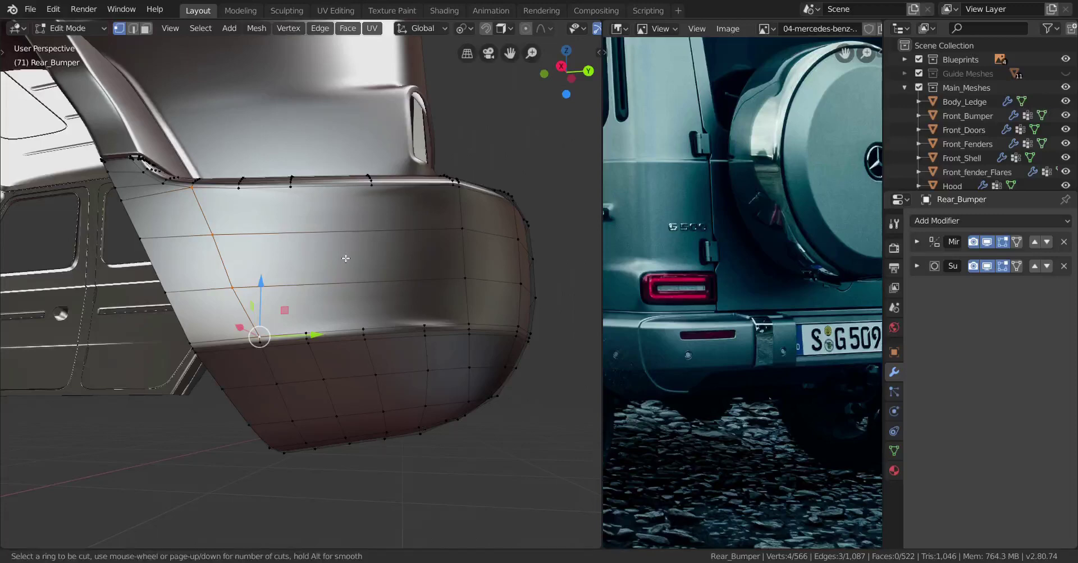
scroll(324, 255, up, 1)
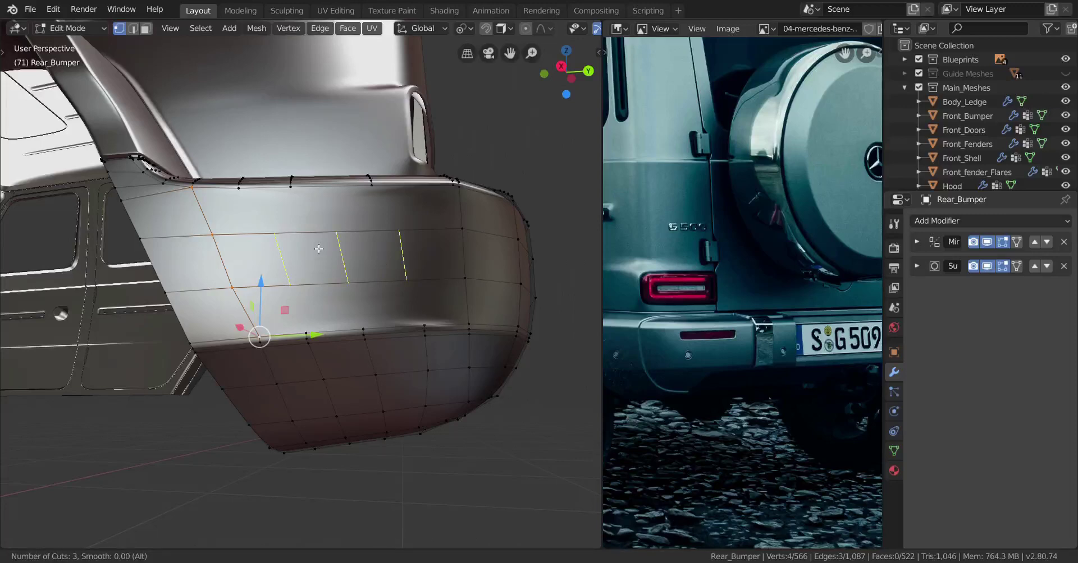
click(318, 248)
right_click(318, 248)
- Merge the stray vertex on the underside of the bumper corner into its neighbouring vertex
scroll(326, 251, up, 1)
middle_drag(359, 308, 354, 356)
click(354, 350)
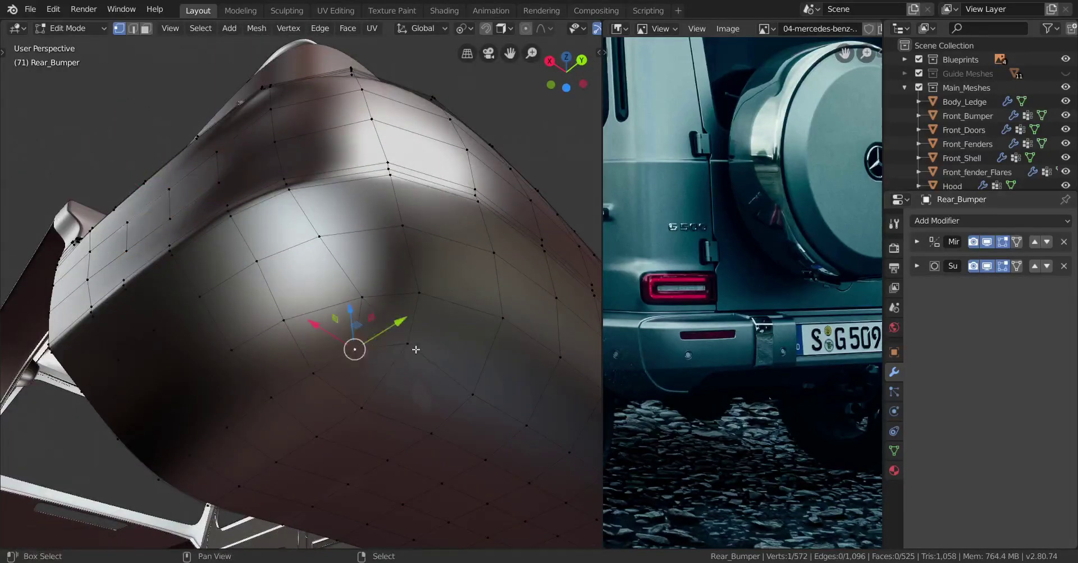
key(alt+m)
click(445, 352)
- Try connecting a vertex on the bumper side's middle row to one below the lower crease, and undo it
middle_drag(362, 362, 347, 306)
key(j)
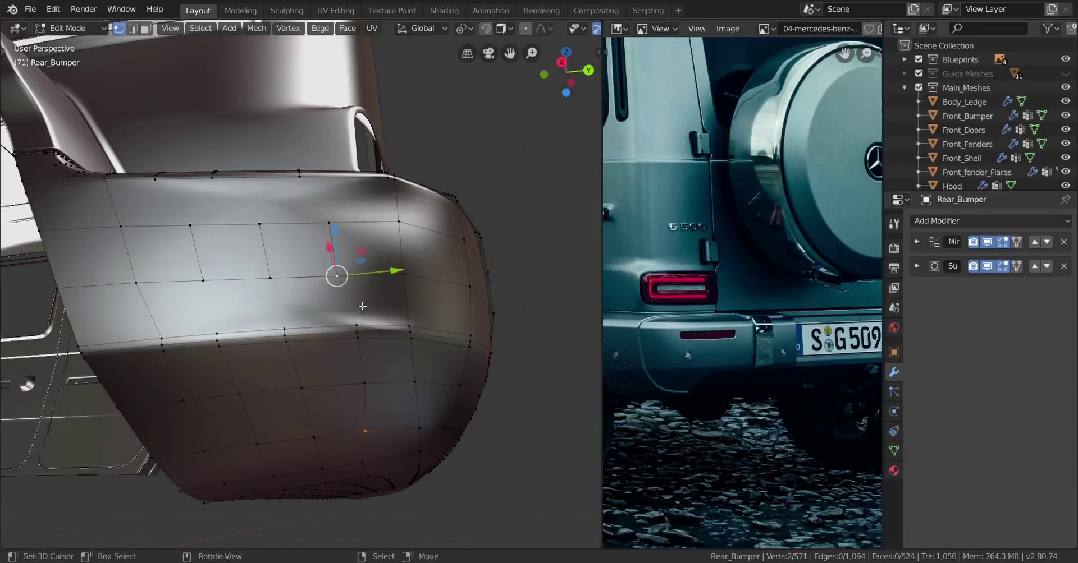
key(ctrl+z)
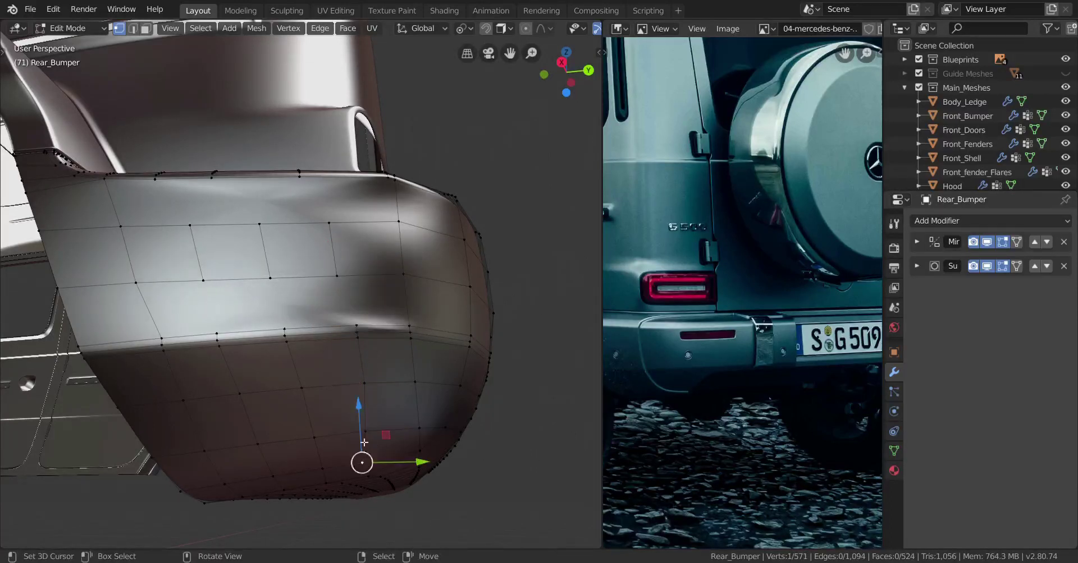
- Reroute two vertical edge columns across the bumper side's lower crease, dissolving the old column segments
middle_drag(348, 292, 350, 366)
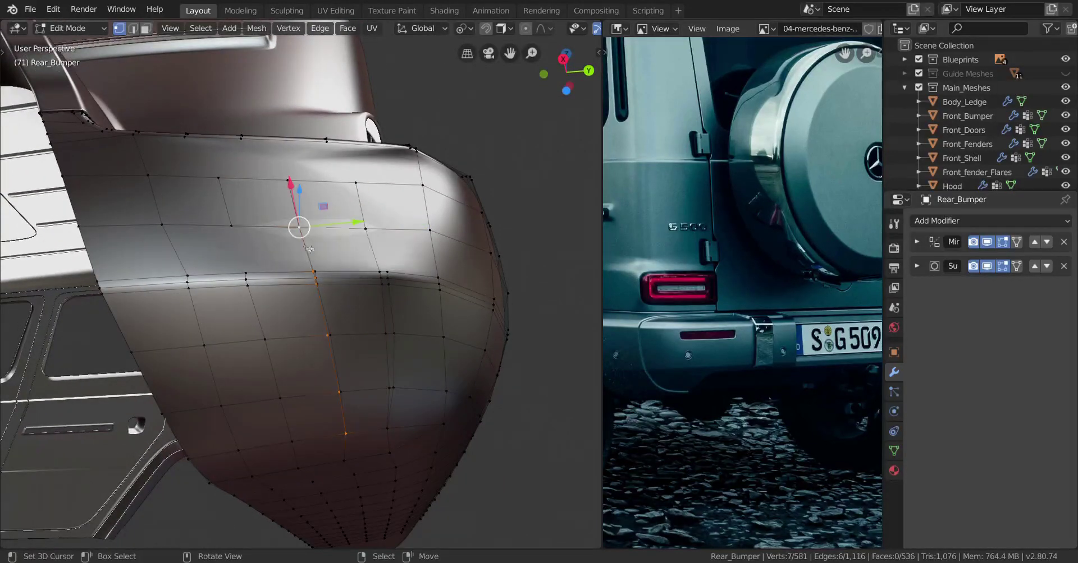
key(x)
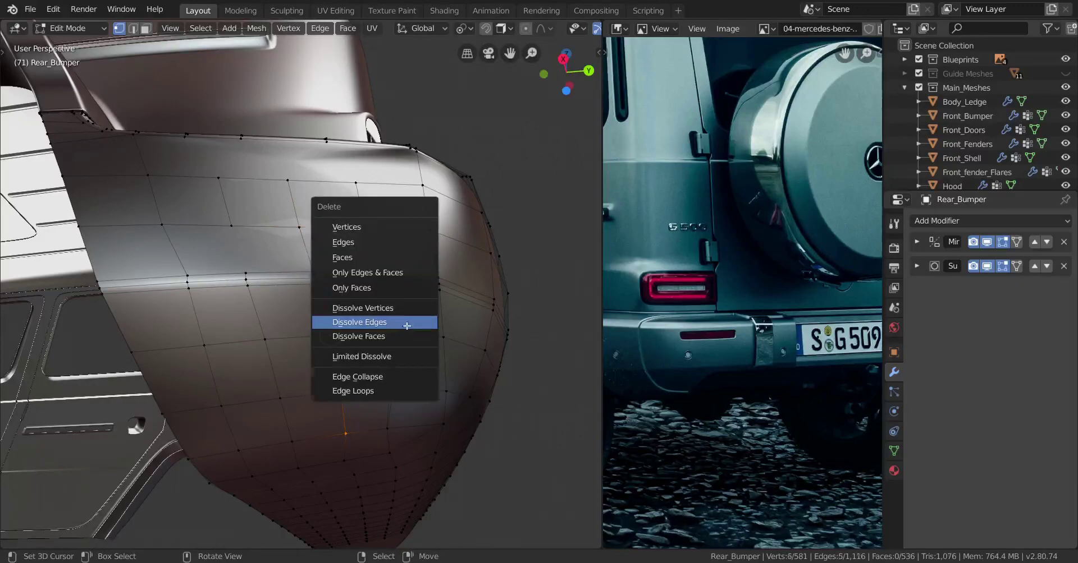
click(407, 326)
alt+right_click(407, 316)
key(x)
click(407, 315)
middle_drag(407, 315, 323, 312)
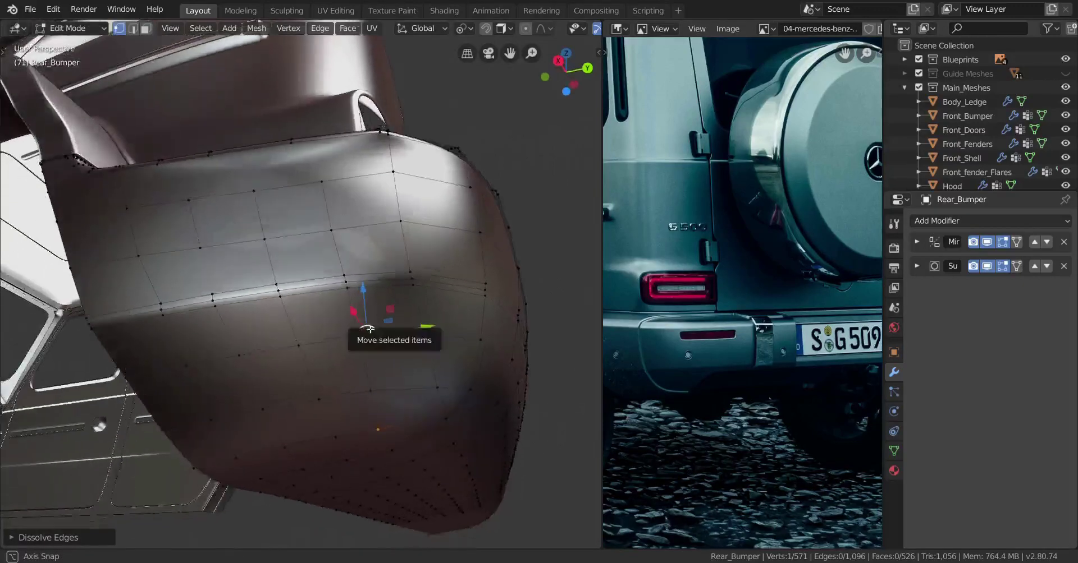
- Slide the short run of vertices crossing the lower crease along the crease to even out the column spacing
key(a)
key(alt+a)
ctrl+click(369, 275)
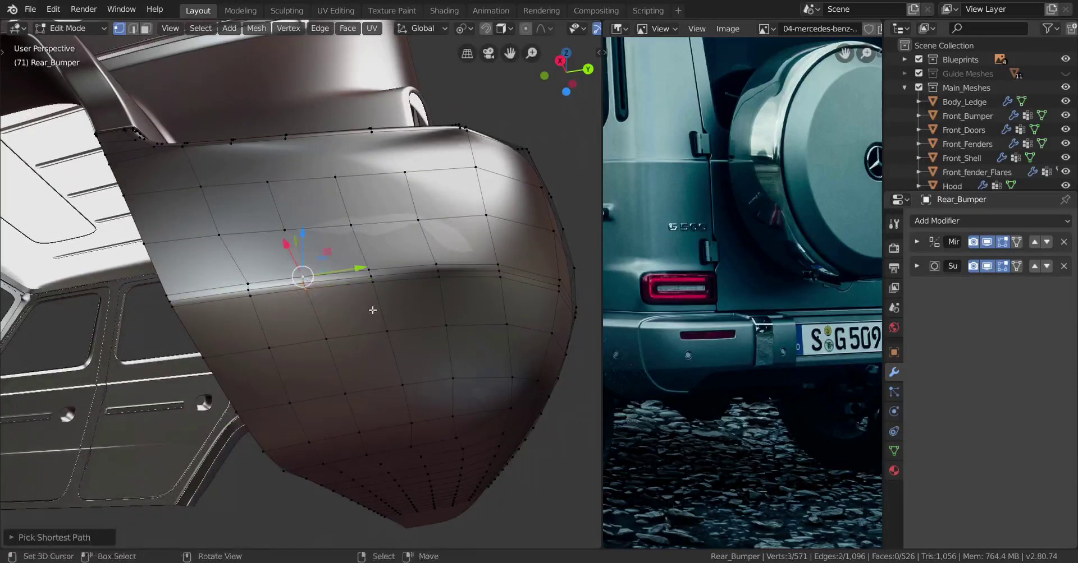
key(g)
key(g)
click(395, 308)
- Slide the vertex just below the crease along its row and reroute its edge column, dissolving the old segment
click(331, 337)
key(g)
key(g)
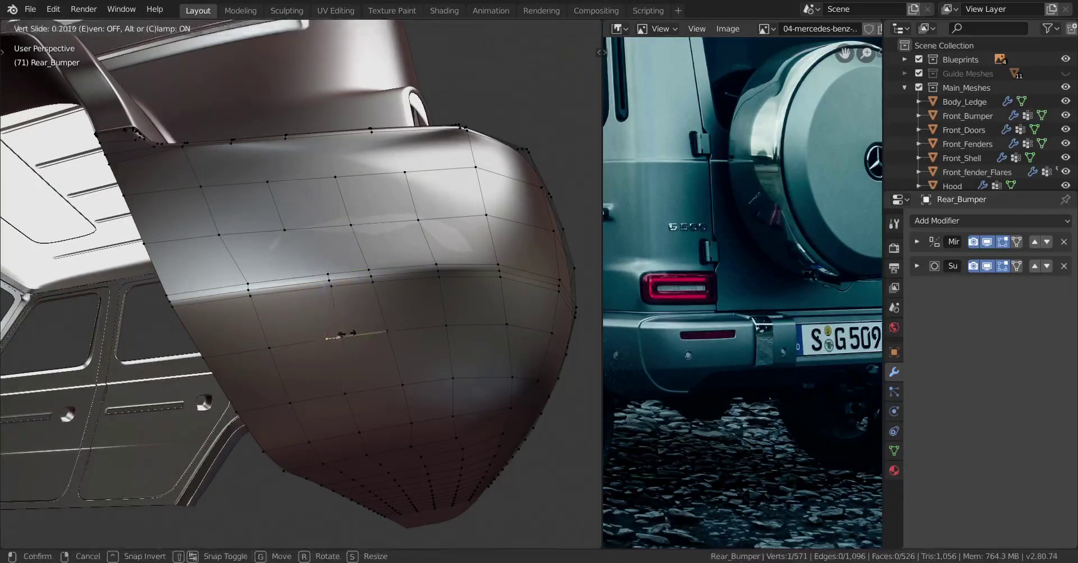
click(361, 333)
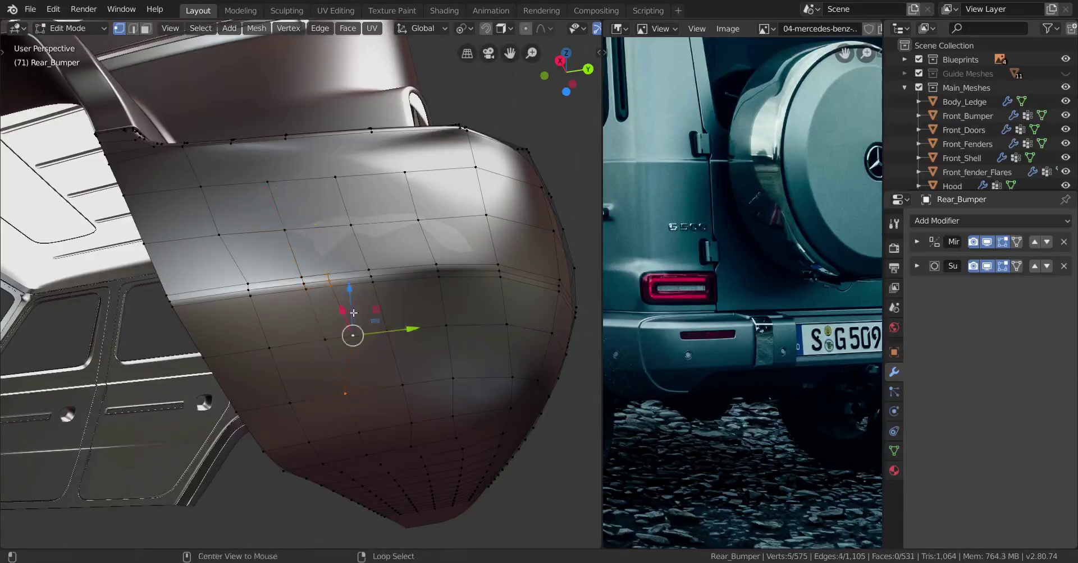
key(x)
click(442, 312)
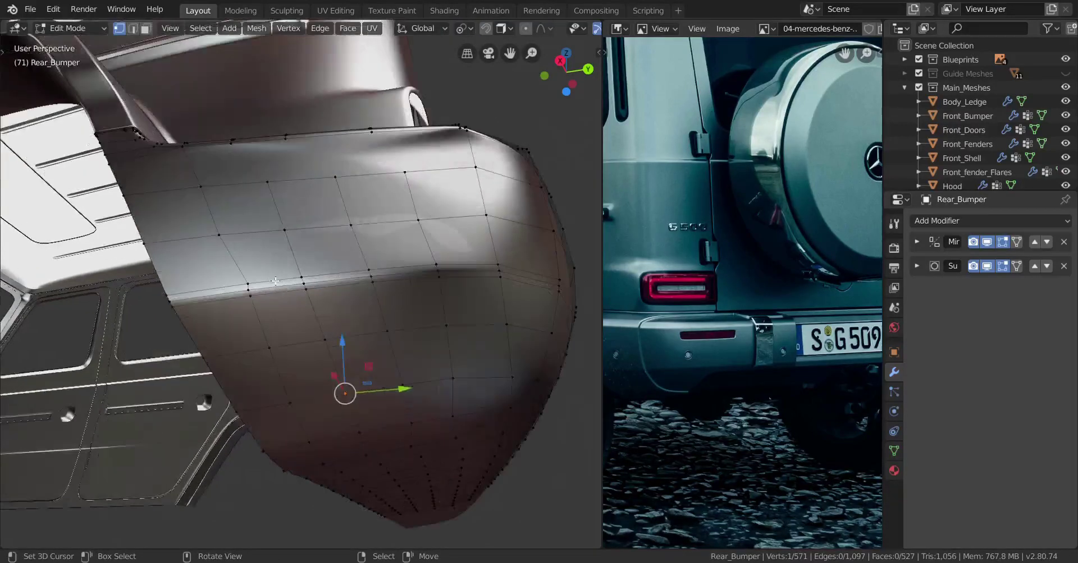
- Slide the neighbouring column's crease vertices along the crease and reroute that column, dissolving its old segment
ctrl+right_click(248, 284)
key(g)
key(g)
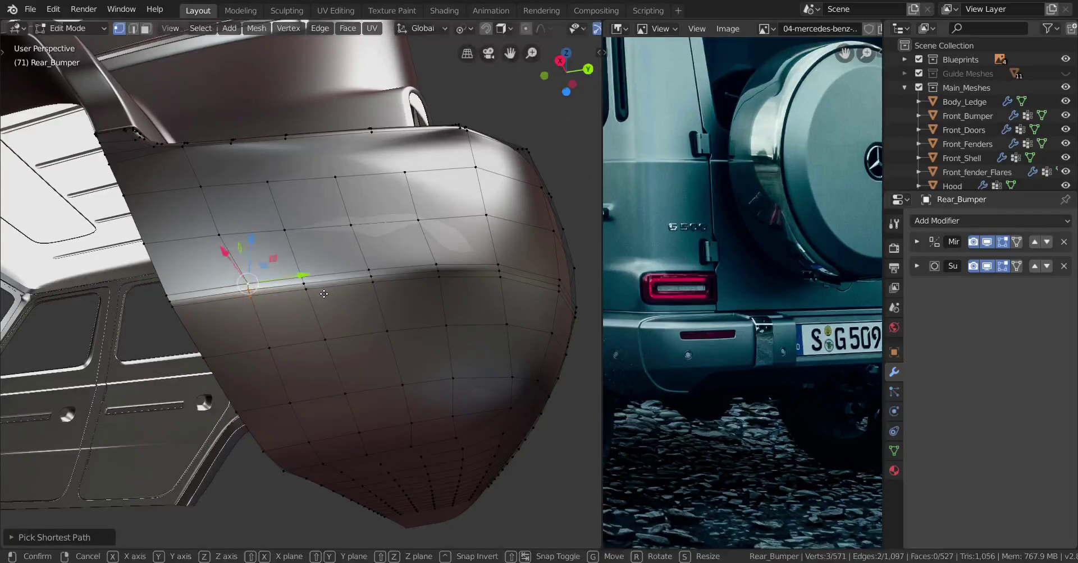
click(331, 293)
right_click(272, 349)
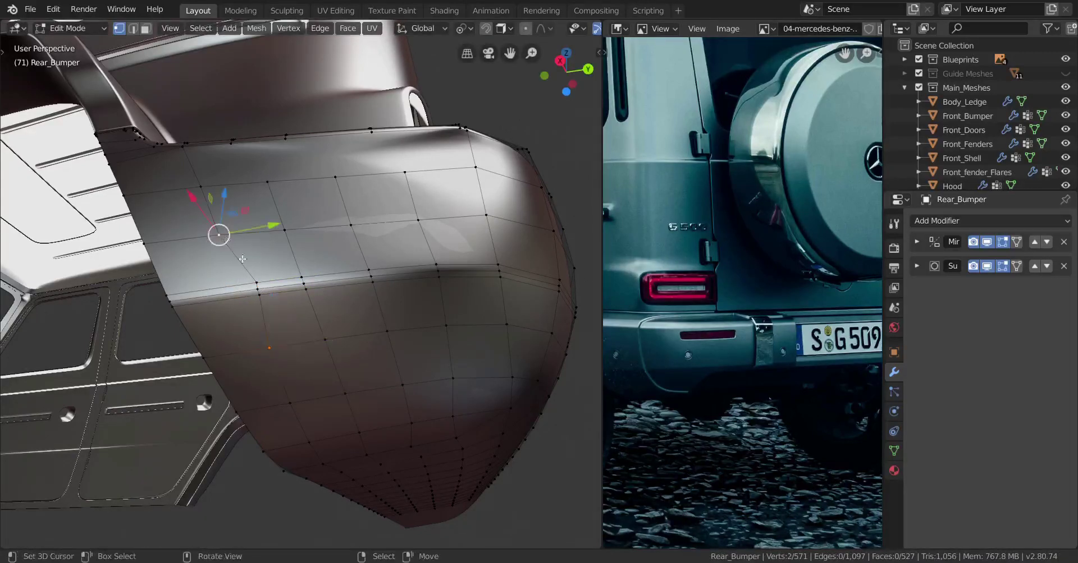
key(x)
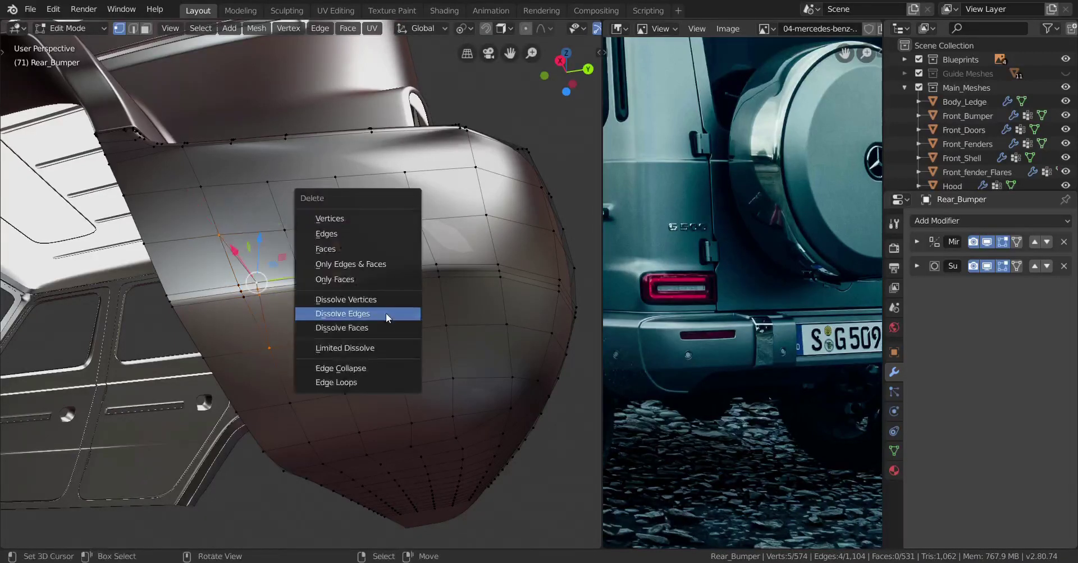
click(387, 316)
- Examine the bumper corner's shading and mesh flow in Object Mode and Edit Mode
scroll(390, 317, down, 3)
key(Tab)
middle_drag(390, 316, 361, 364)
key(Tab)
key(a)
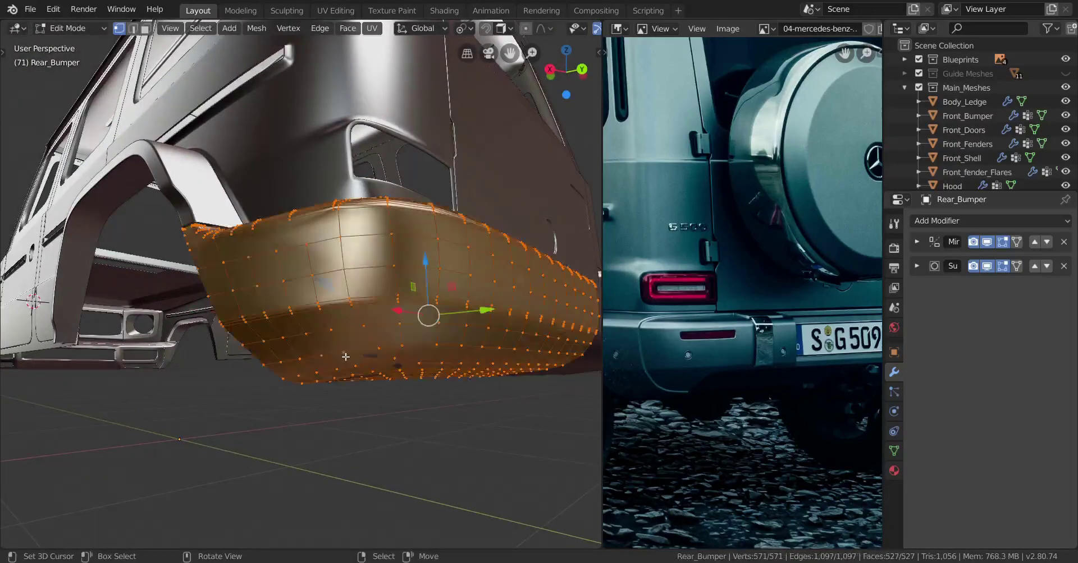
key(alt+a)
scroll(373, 364, up, 3)
scroll(354, 378, down, 2)
middle_drag(368, 284, 355, 329)
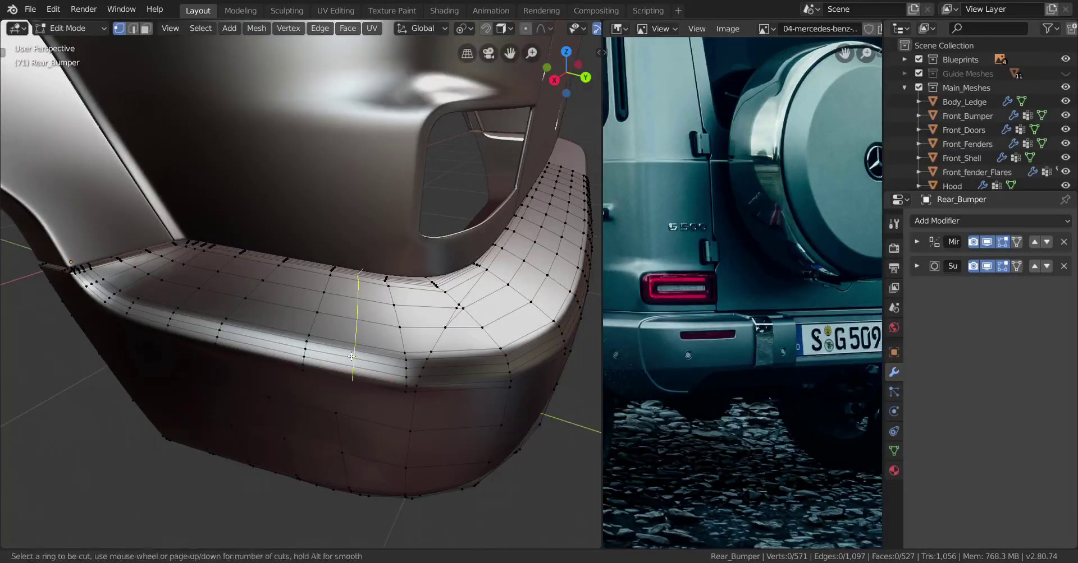
- Slide the cross edge loop on the bumper side's upper ledge toward the rear corner
middle_drag(351, 357, 295, 324)
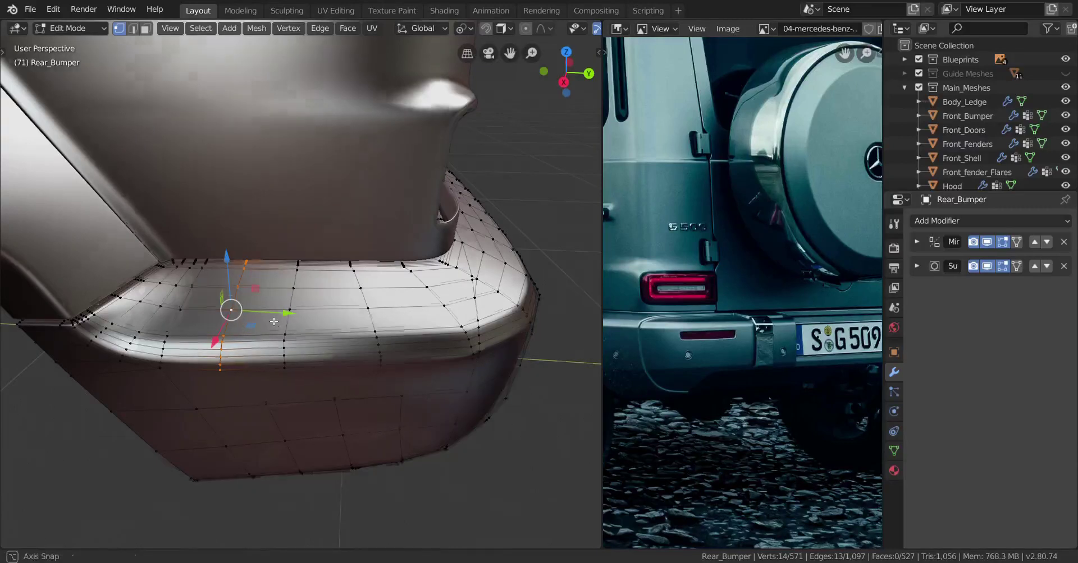
middle_drag(273, 322, 274, 301)
key(g)
key(g)
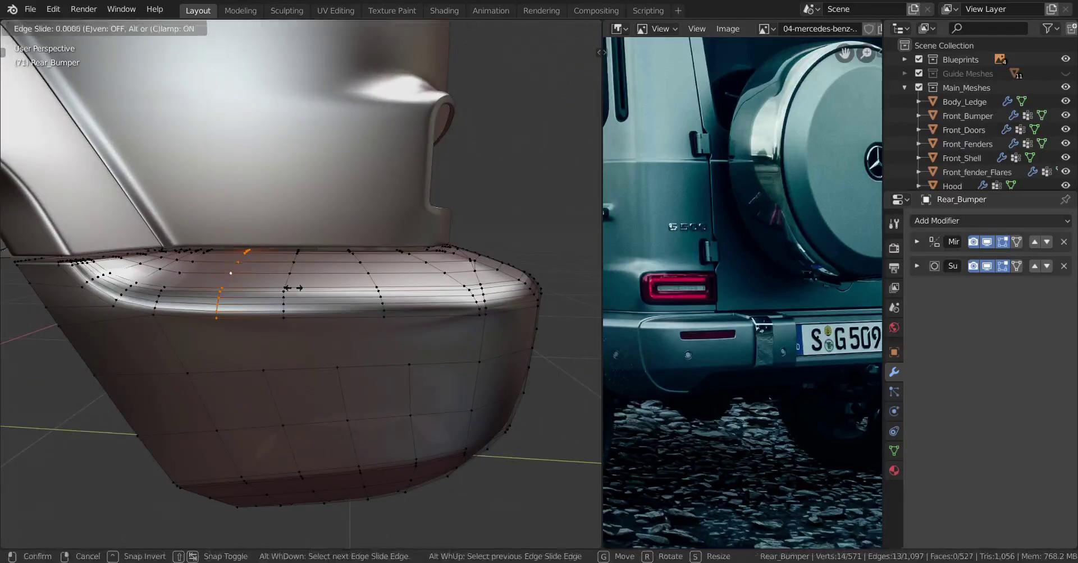
click(321, 286)
middle_drag(321, 287, 305, 302)
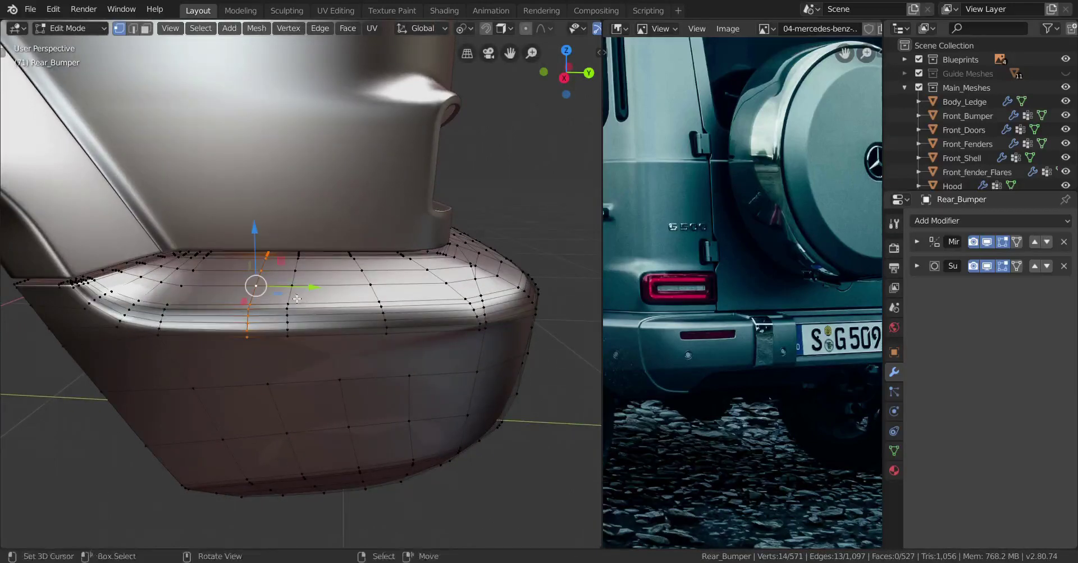
- Dissolve the next cross edge loop on the upper ledge and add a loop cut in the widened gap
alt+middle_click(345, 296)
key(x)
click(355, 297)
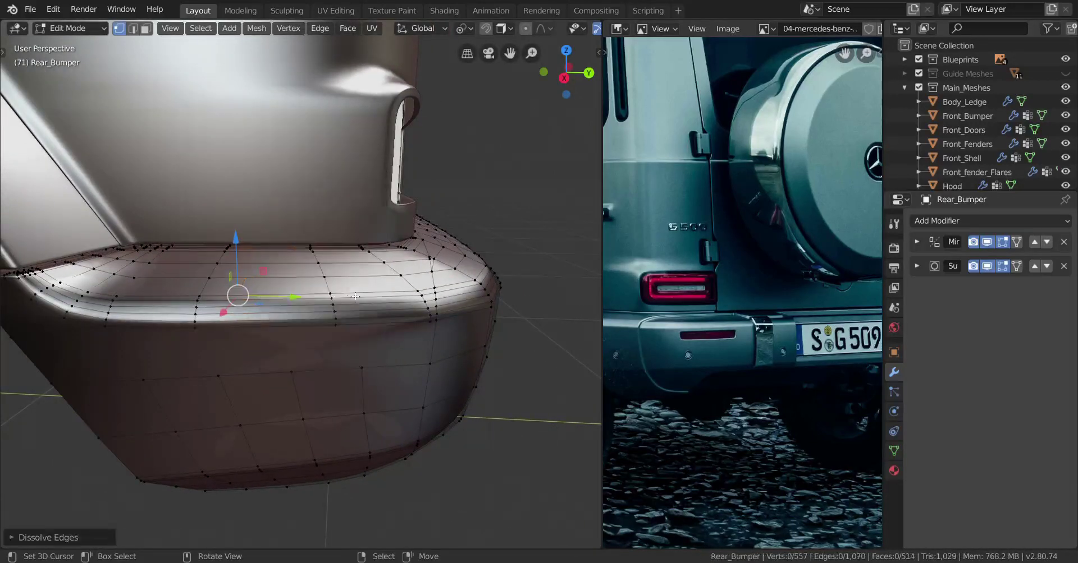
click(296, 307)
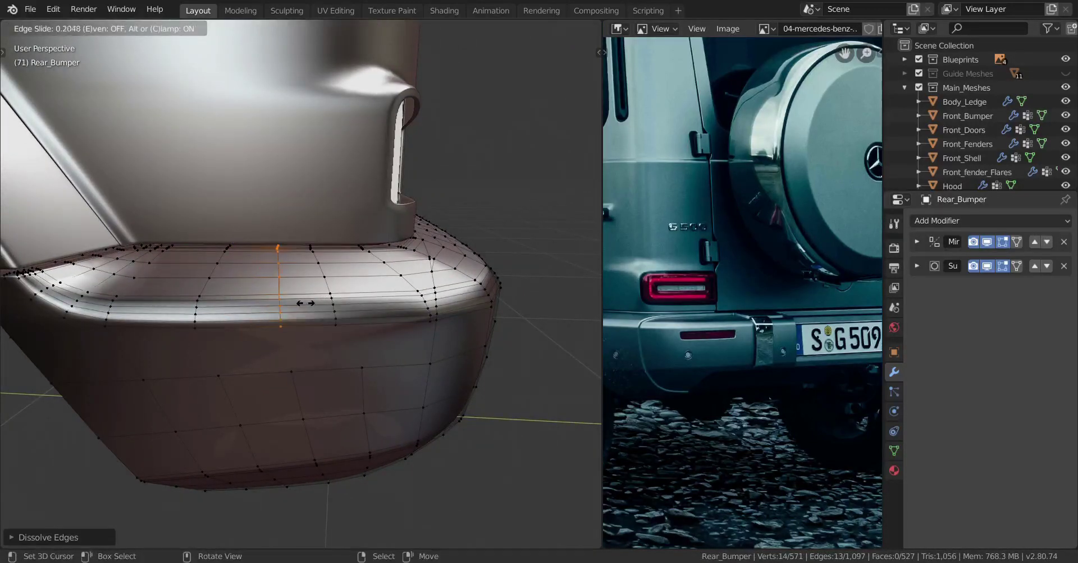
click(311, 302)
- Replace the following cross loop nearer the corner by dissolving it and adding a repositioned loop cut
mouse_move(311, 302)
middle_down()
mouse_move(331, 314)
mouse_move(315, 312)
middle_up()
key(x)
click(345, 311)
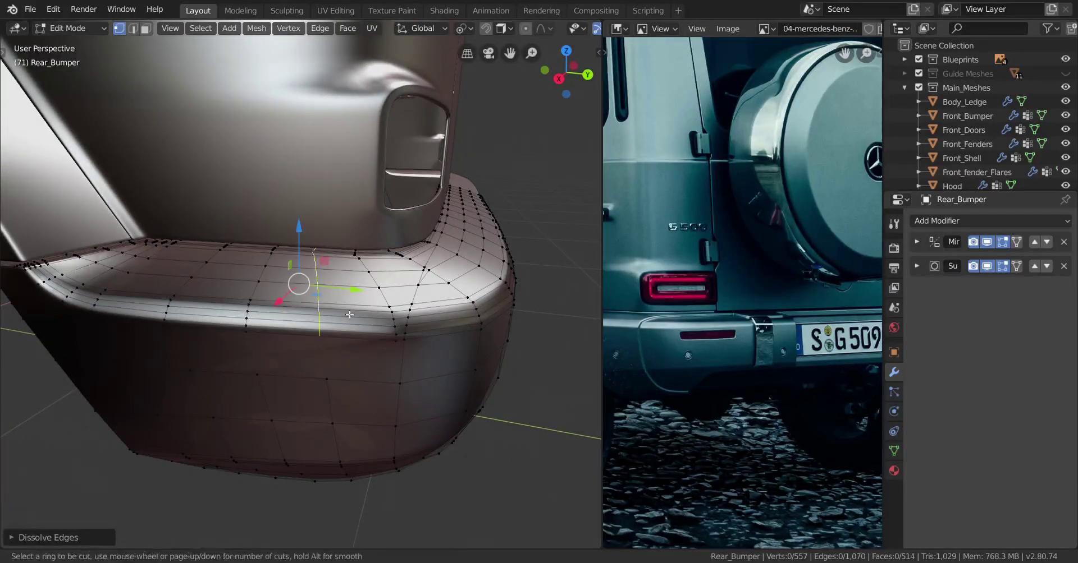
click(349, 315)
click(476, 316)
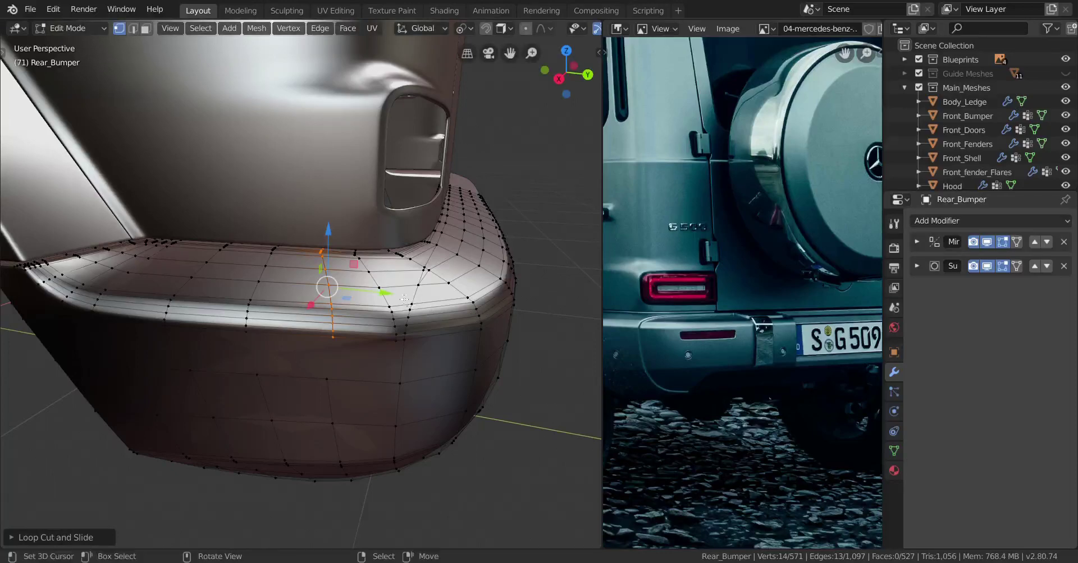
- Dissolve one more cross loop on the upper ledge and connect the open vertices on the bumper side
key(x)
click(432, 306)
middle_drag(432, 306, 410, 303)
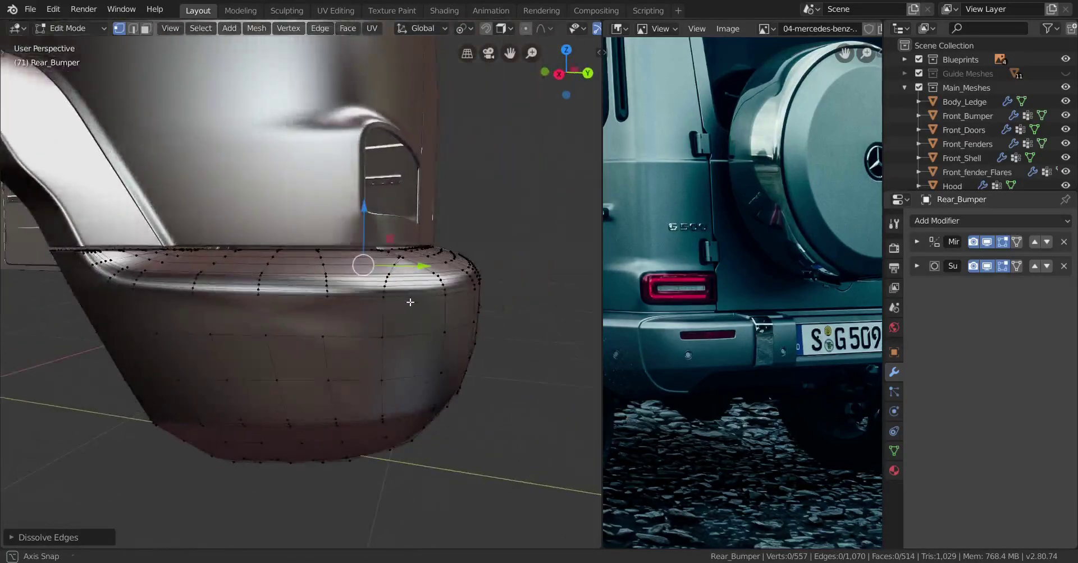
key(j)
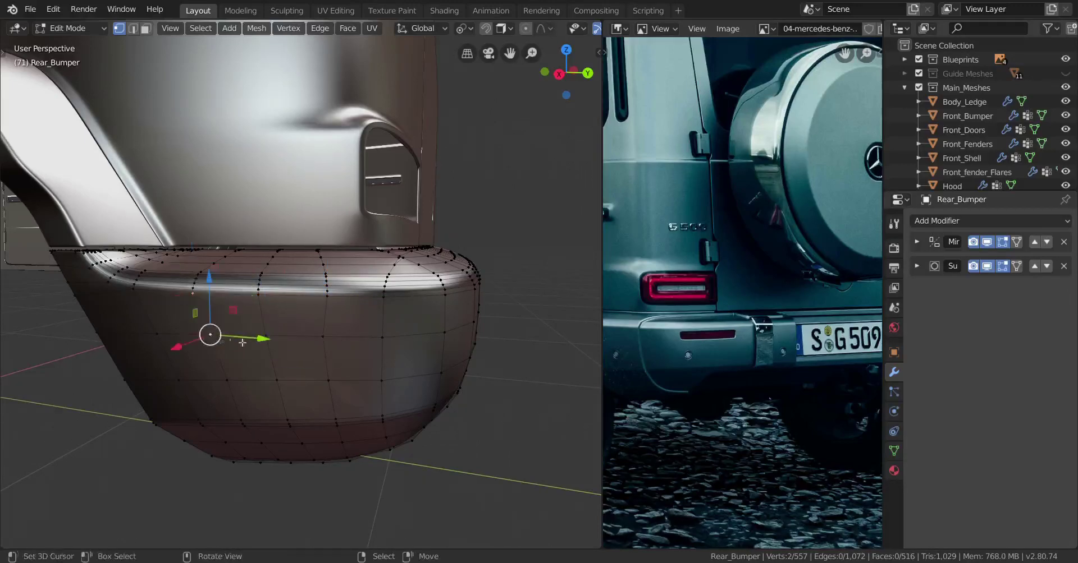
- Slide individual vertices on the bumper side's middle rows to even out the face columns
middle_drag(259, 338, 392, 361)
key(Tab)
key(Tab)
click(319, 311)
key(g)
key(g)
click(397, 354)
right_click(324, 399)
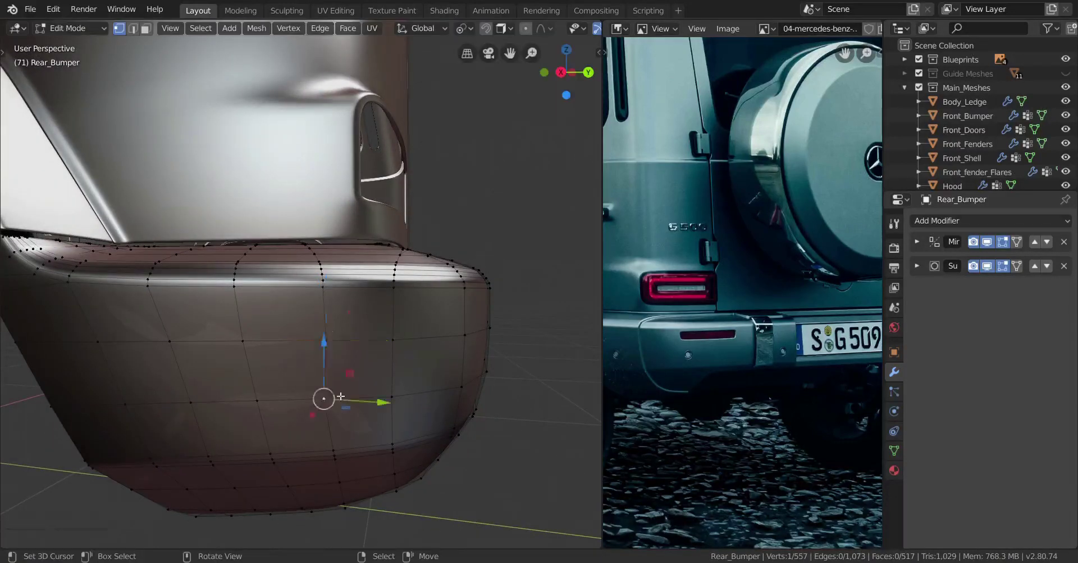
key(g)
key(g)
click(349, 396)
- Try merging the clustered vertices on the top surface of the bumper corner
scroll(348, 397, down, 3)
middle_drag(348, 388, 325, 380)
scroll(363, 399, up, 3)
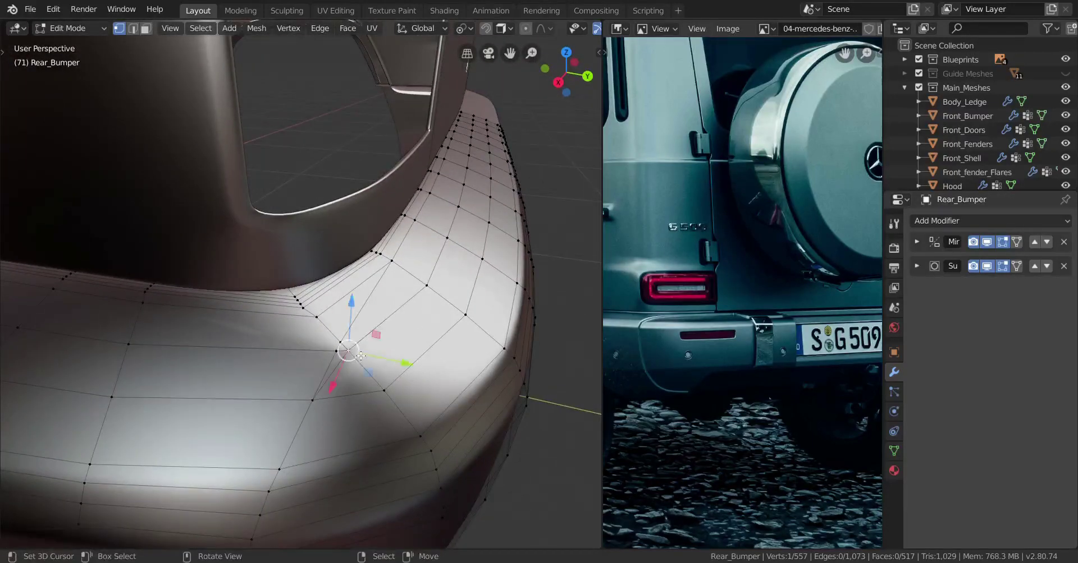
key(m)
click(393, 349)
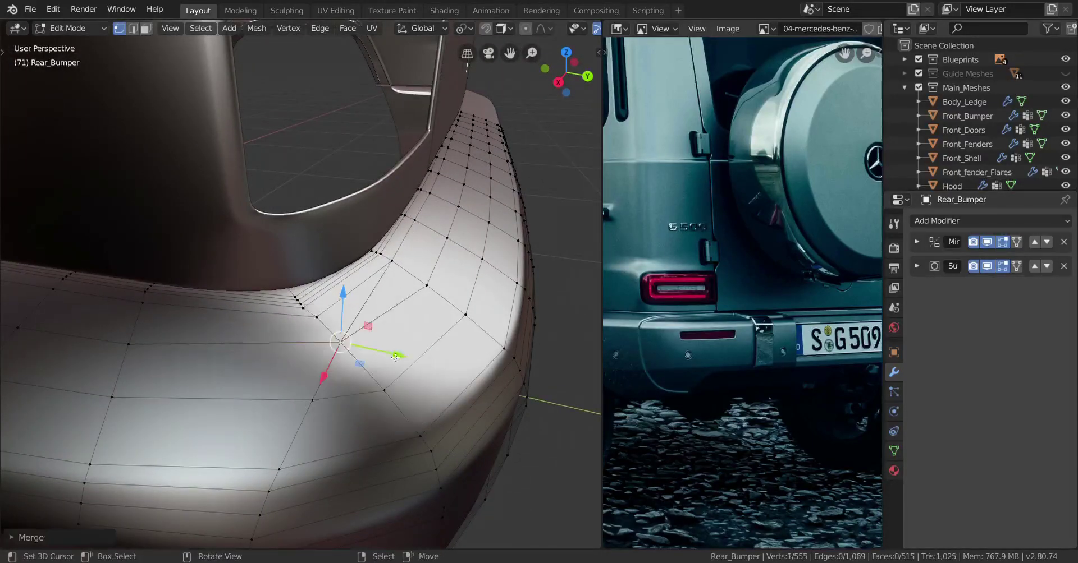
middle_drag(393, 349, 368, 373)
scroll(365, 373, up, 2)
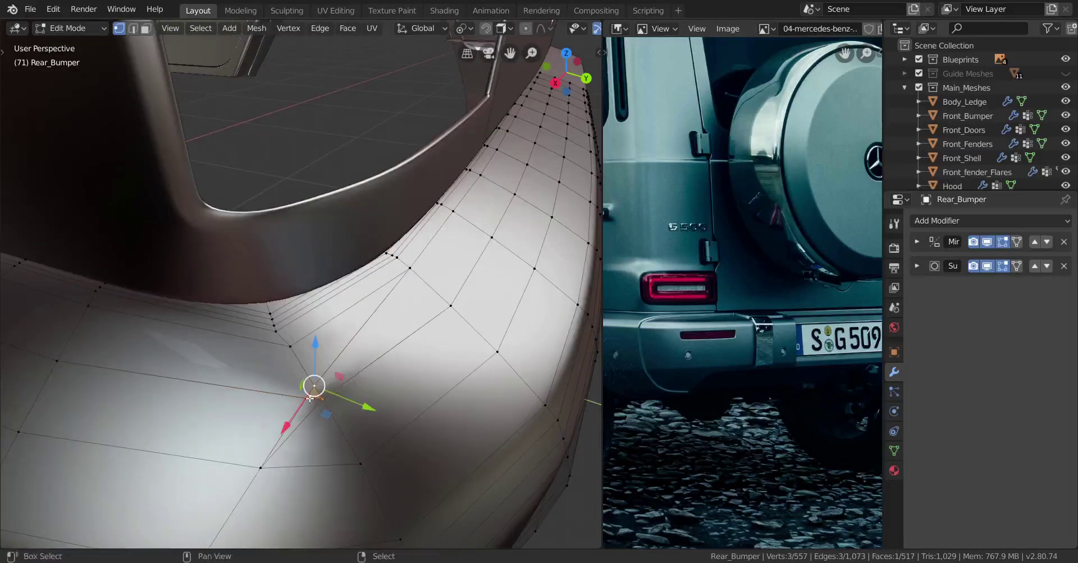
- Merge the three vertices of the small triangle on top of the bumper corner into one
key(alt+m)
click(424, 398)
scroll(423, 348, down, 3)
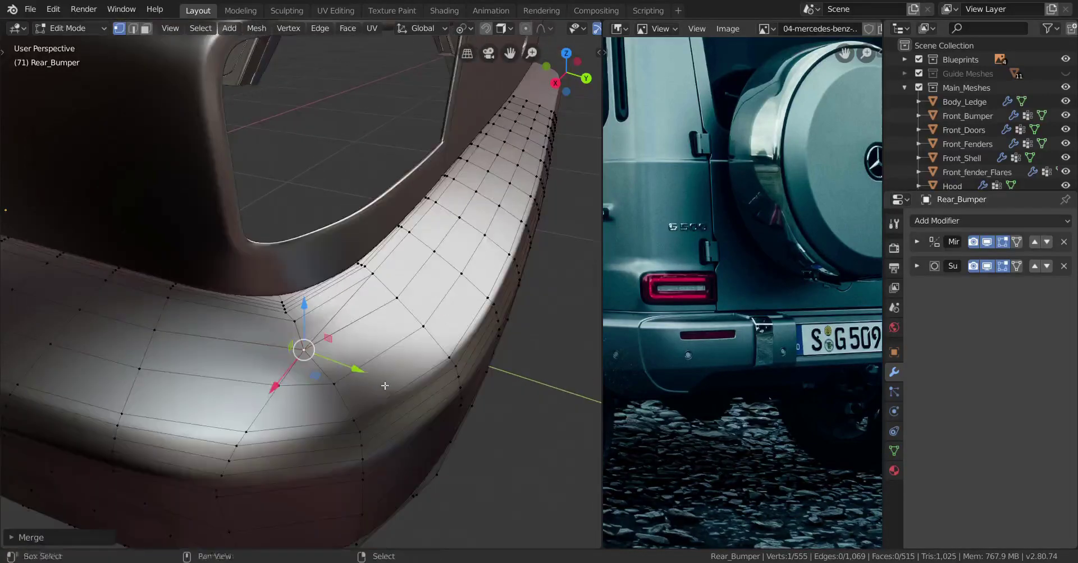
shift+middle_drag(423, 307, 354, 359)
scroll(293, 373, down, 3)
key(Tab)
key(Tab)
- Examine the edge loop along the bumper's top surface against the blueprint in top wireframe view
scroll(318, 393, up, 3)
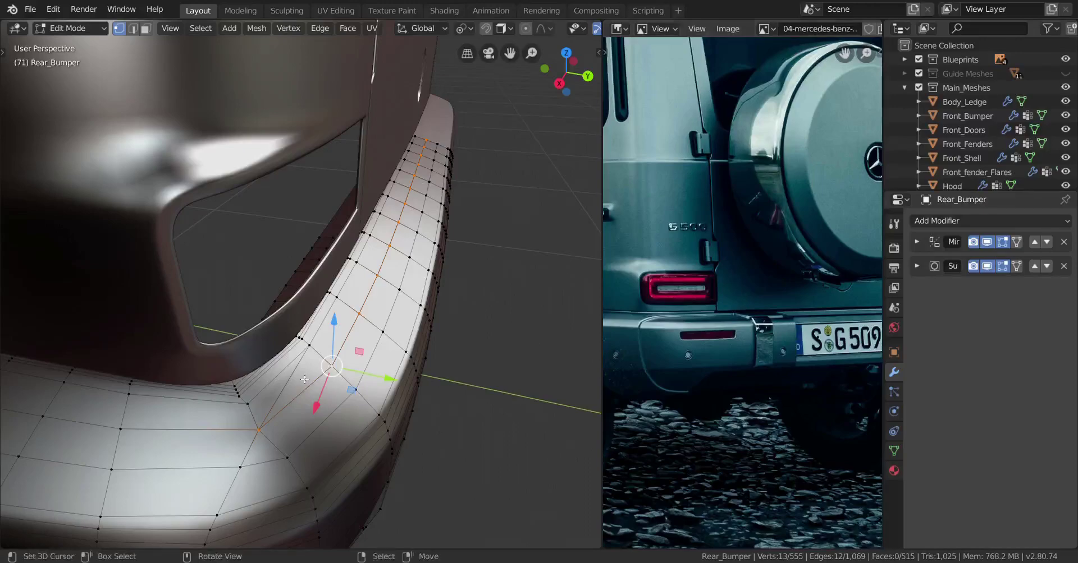
key(KP_7)
key(shift+z)
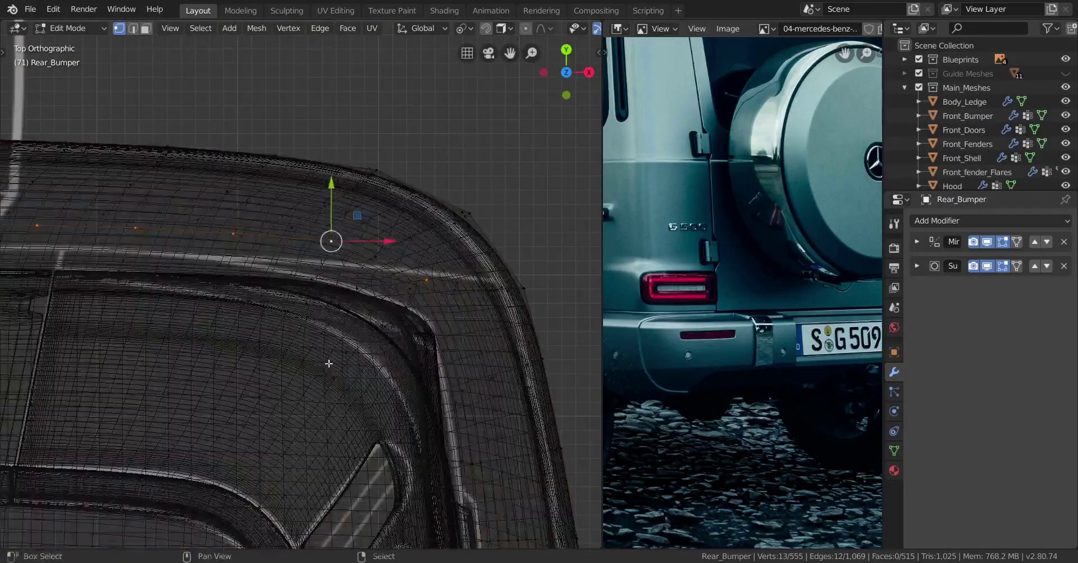
shift+middle_drag(206, 348, 279, 409)
shift+middle_drag(181, 417, 433, 397)
scroll(433, 397, down, 4)
shift+middle_drag(242, 390, 303, 380)
scroll(210, 375, down, 4)
shift+middle_drag(209, 376, 282, 377)
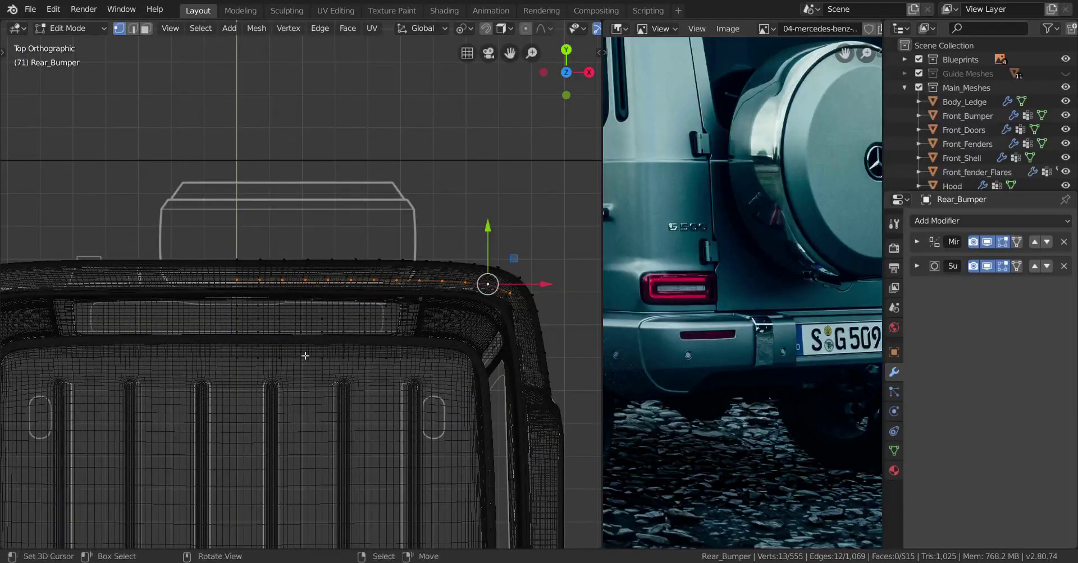
key(Tab)
scroll(360, 314, up, 2)
key(Tab)
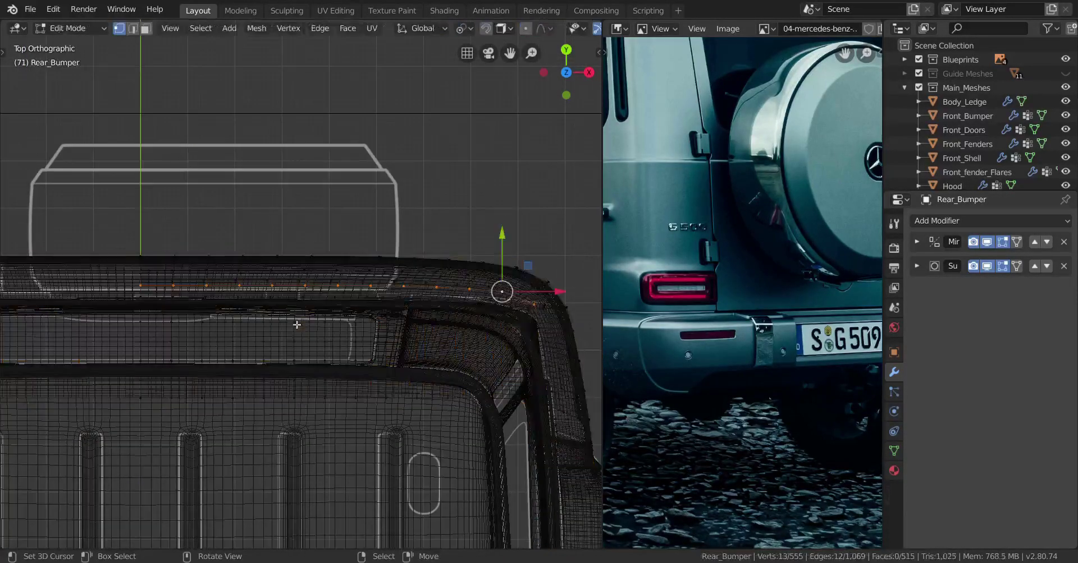
scroll(359, 322, up, 4)
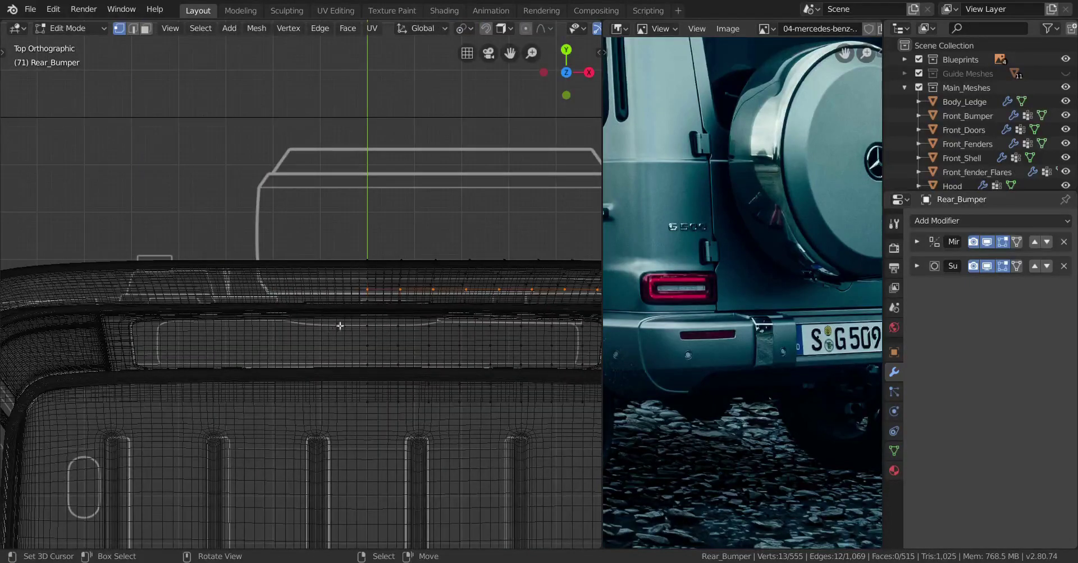
scroll(289, 282, down, 1)
shift+middle_drag(508, 288, 242, 328)
scroll(501, 319, down, 2)
scroll(303, 328, up, 10)
scroll(401, 381, down, 3)
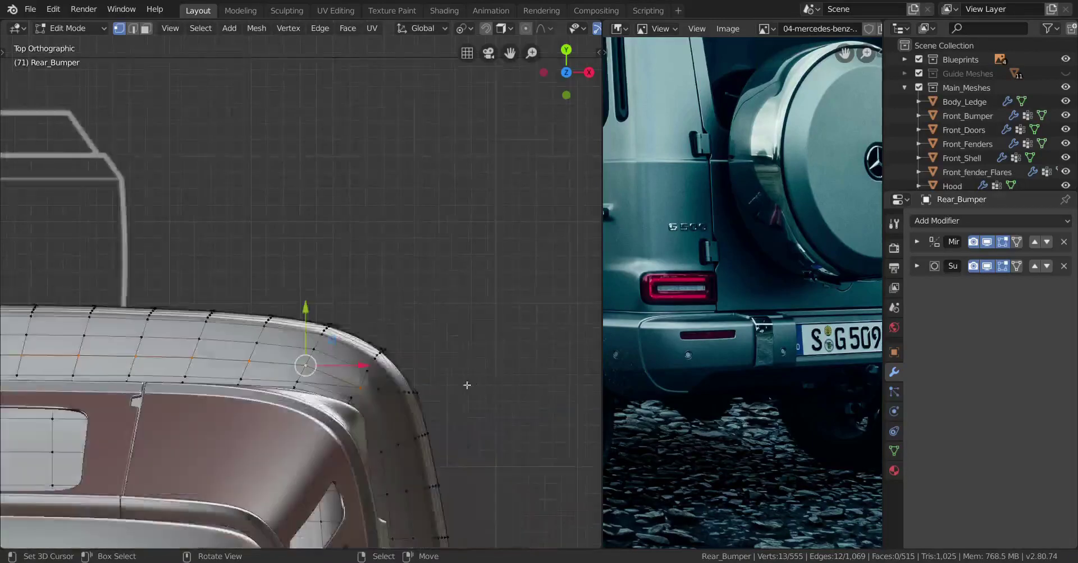
middle_drag(401, 381, 309, 354)
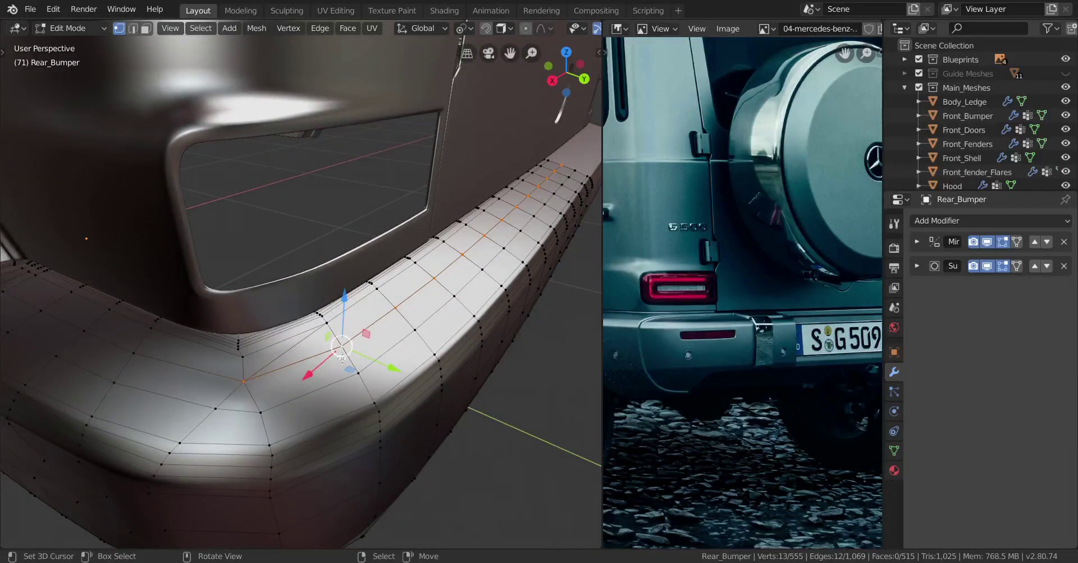
- Dissolve the middle edge loop running along the rear bumper's top surface up to the corner
key(x)
click(470, 263)
middle_drag(471, 262, 405, 305)
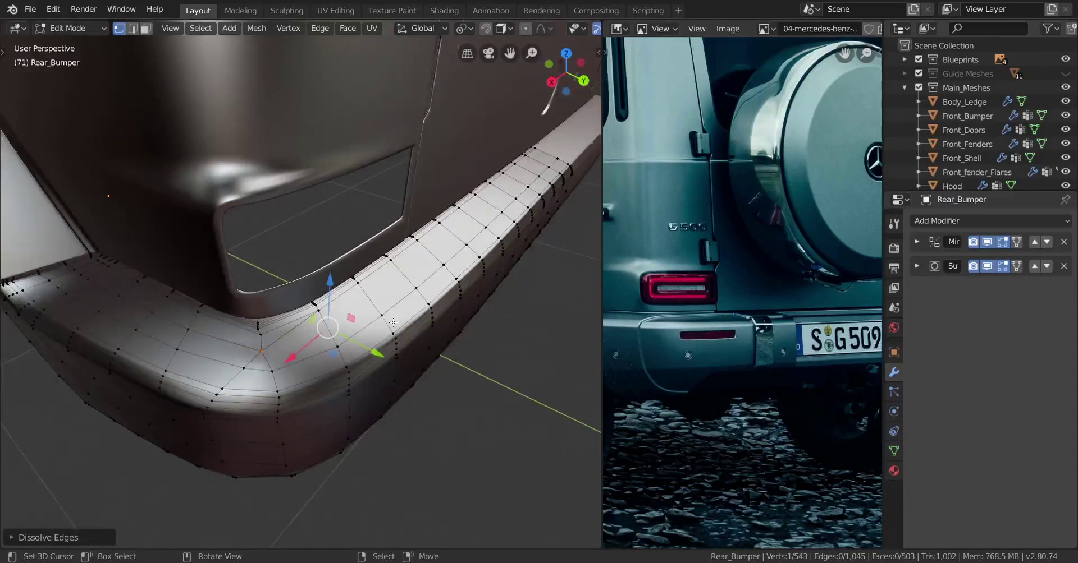
key(ctrl+z)
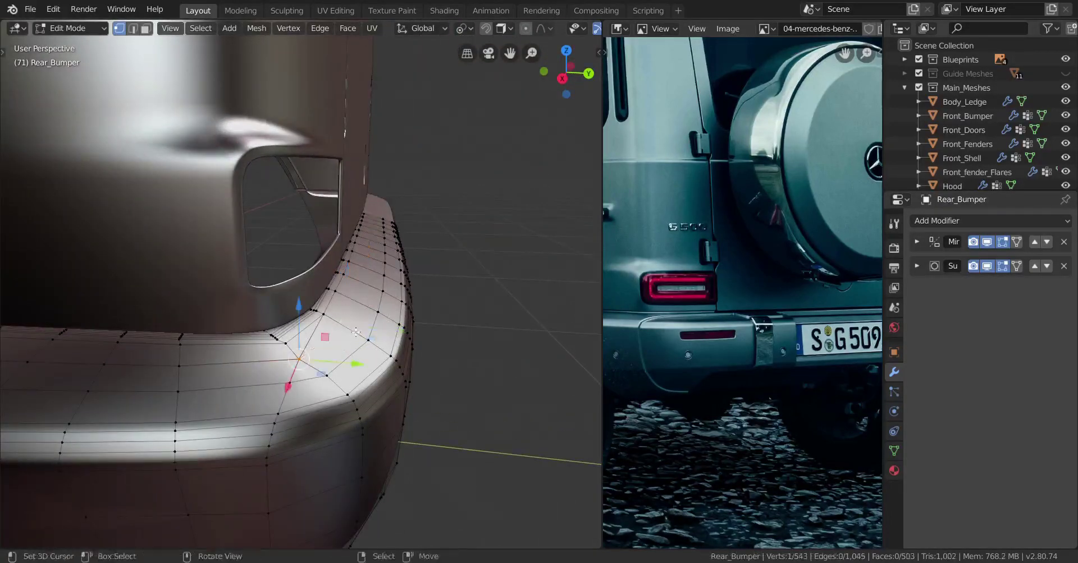
- Dissolve the edge joining the two inner vertices on top of the bumper corner
middle_drag(356, 332, 323, 347)
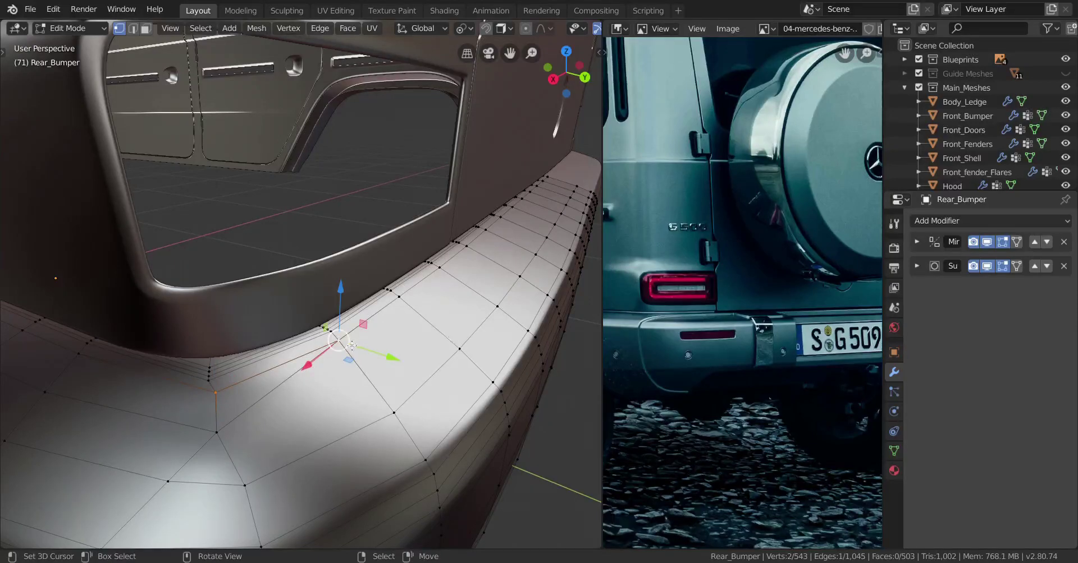
middle_drag(344, 344, 381, 333)
key(x)
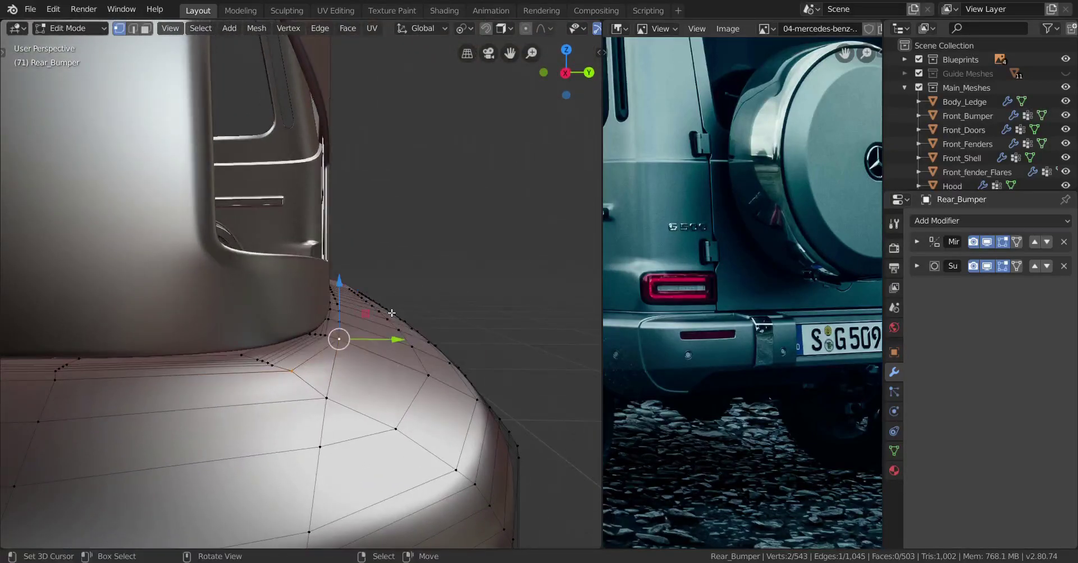
click(392, 309)
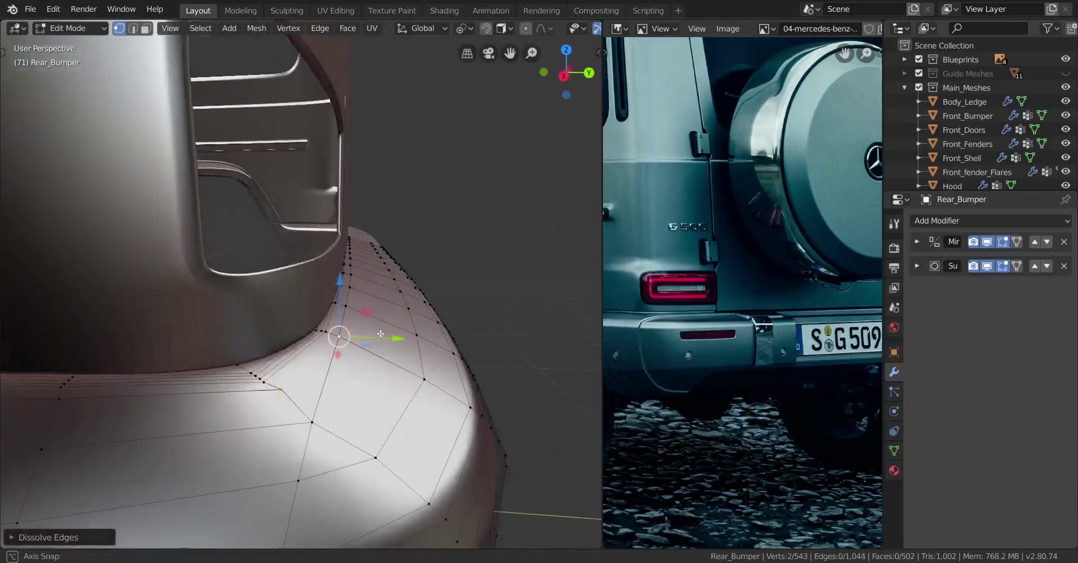
- Add a centred loop cut along the bumper's inner top edge and connect its end vertex to the corner vertex
click(334, 339)
right_click(334, 340)
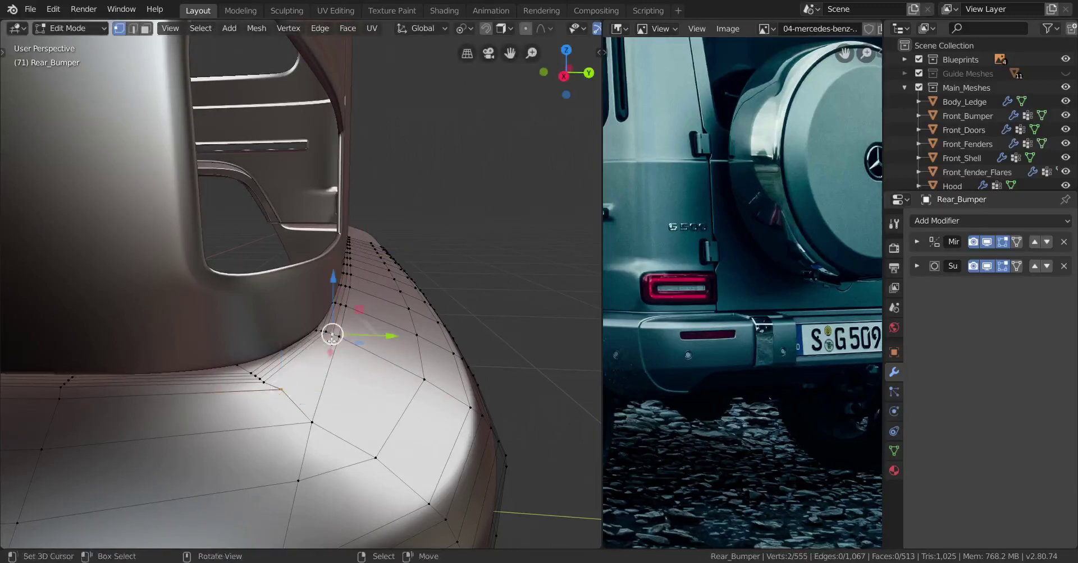
key(j)
middle_drag(332, 338, 317, 347)
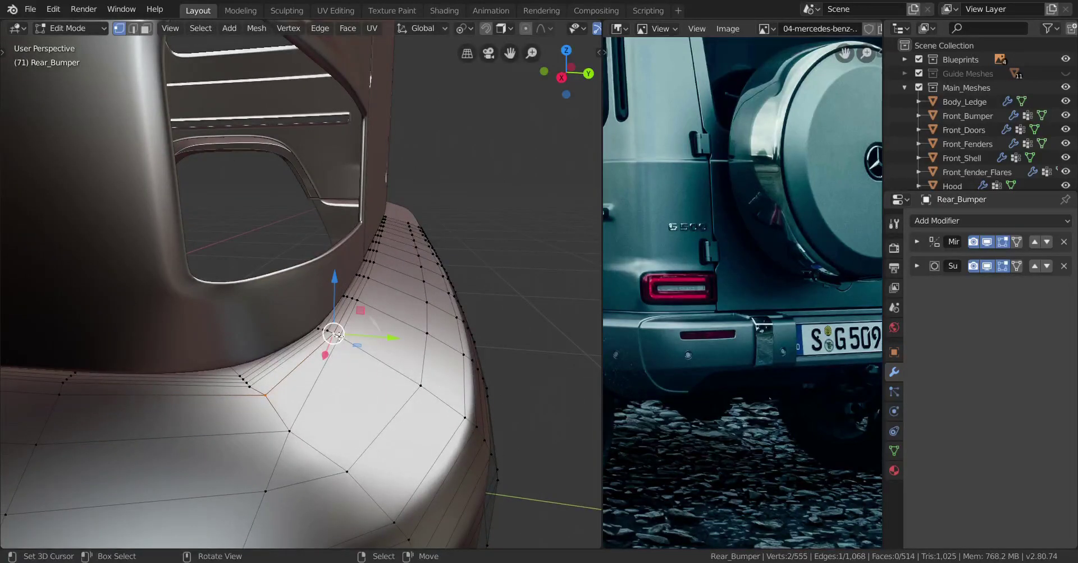
- Adjust the new inner top edge loop with Shrink/Fatten in two passes and check the smoothed bumper surface
middle_drag(434, 335, 441, 401)
key(Tab)
key(Tab)
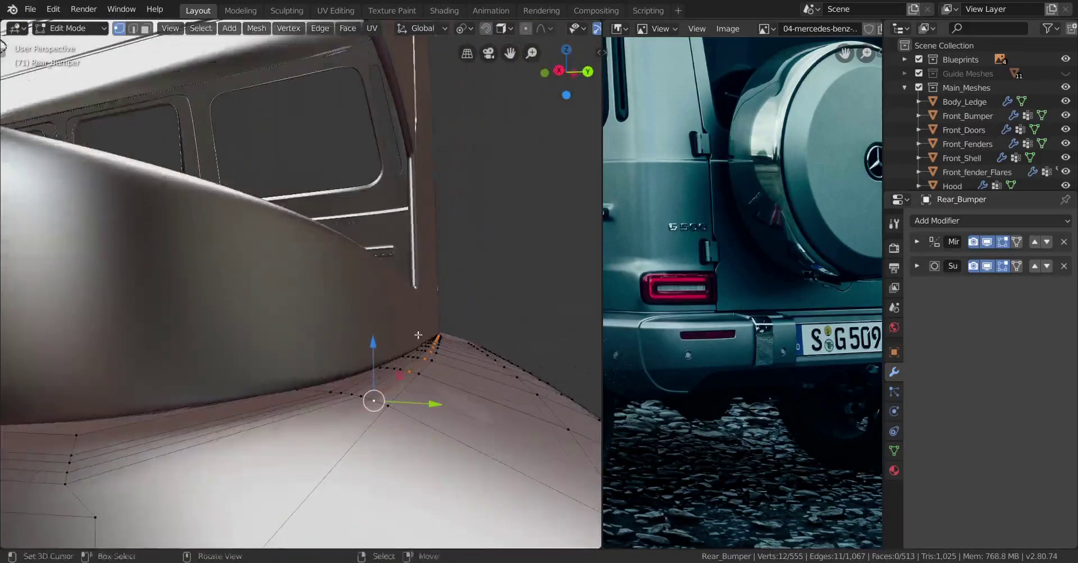
key(alt+s)
click(484, 418)
middle_drag(503, 423, 394, 438)
key(alt+s)
click(508, 412)
key(Tab)
scroll(469, 393, up, 2)
key(Tab)
key(Tab)
key(Tab)
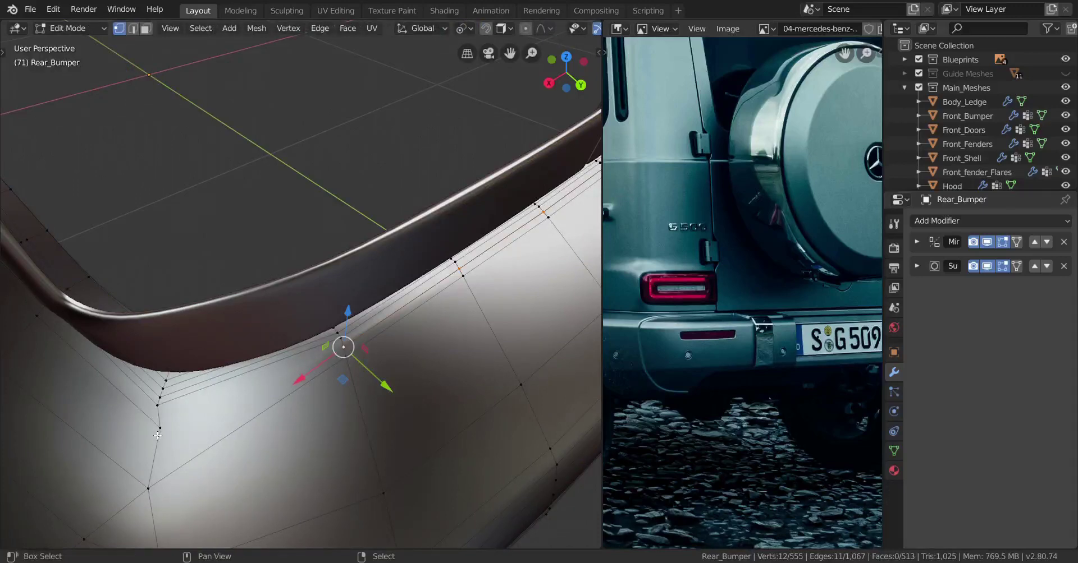
- Slide the inner top corner vertex slightly along its edge with Vertex Slide to even out the corner
middle_drag(358, 353, 289, 365)
key(Tab)
key(Tab)
scroll(308, 383, down, 2)
scroll(308, 410, up, 2)
key(alt+a)
click(286, 365)
key(shift+v)
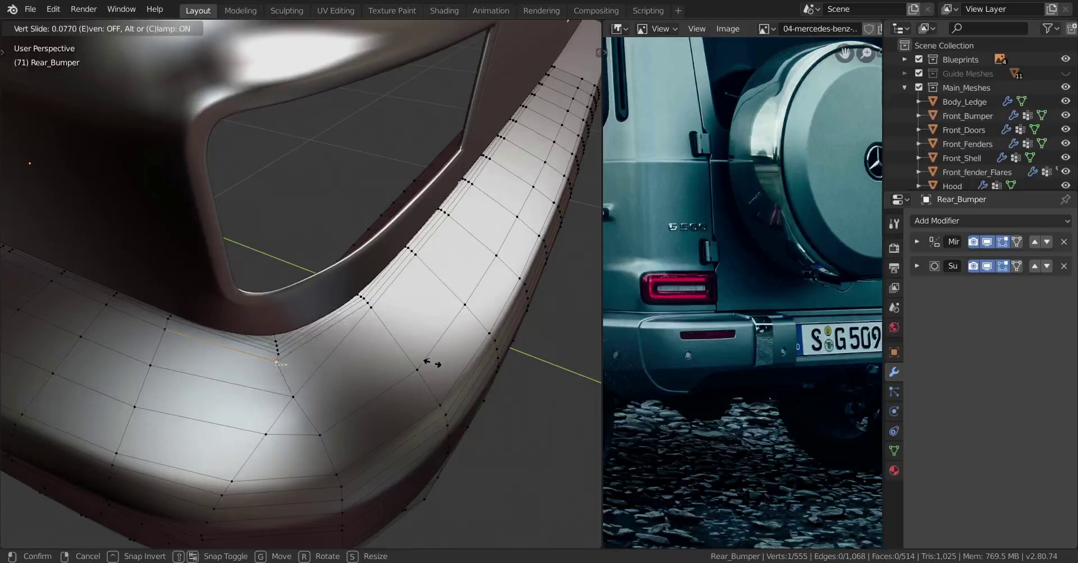
click(434, 353)
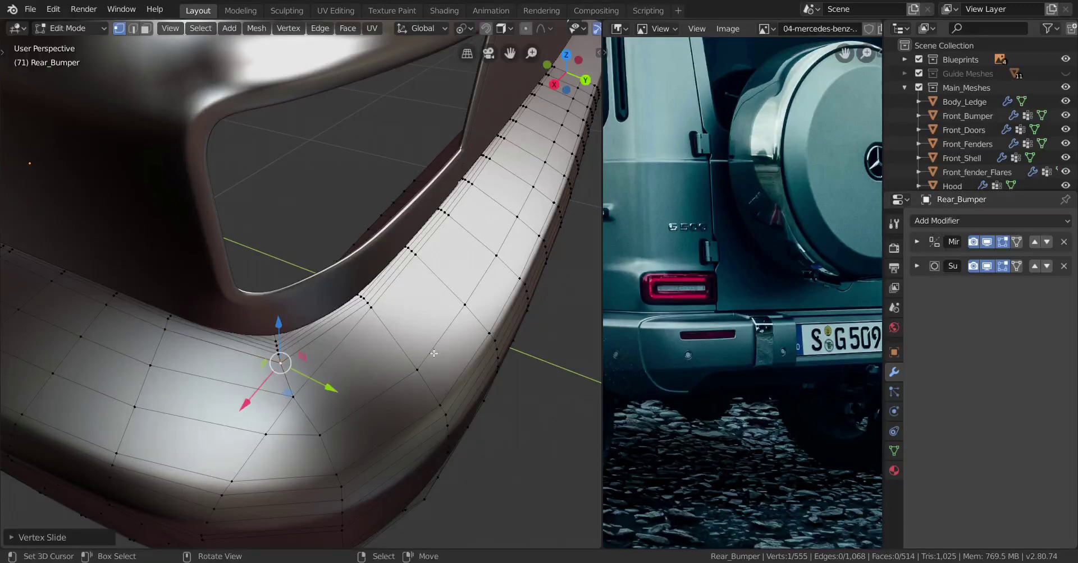
- Flatten the slanted cross edges on the bumper's top surface beside the body seam along the global X axis
middle_drag(376, 332, 339, 341)
scroll(339, 341, up, 3)
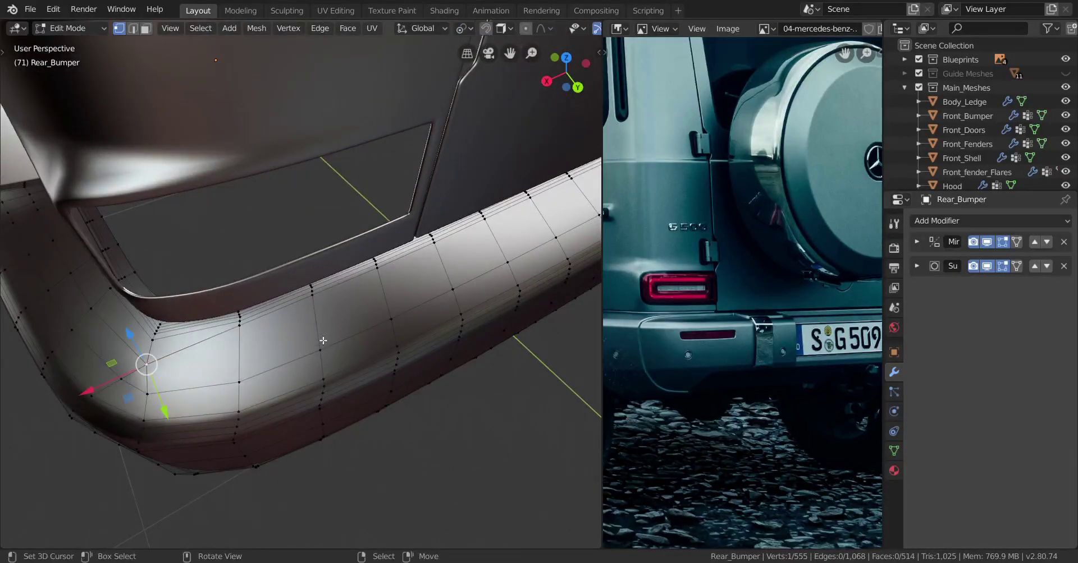
middle_drag(324, 341, 300, 314)
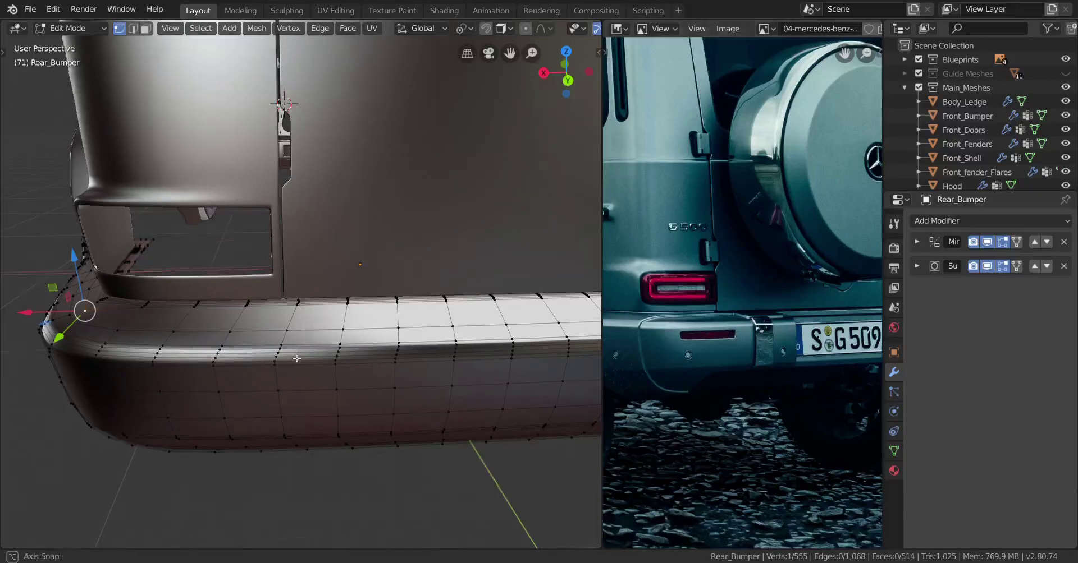
scroll(314, 365, up, 1)
mouse_move(296, 359)
middle_down()
mouse_move(303, 371)
mouse_move(301, 348)
middle_up()
middle_drag(298, 359, 271, 349)
scroll(289, 365, up, 3)
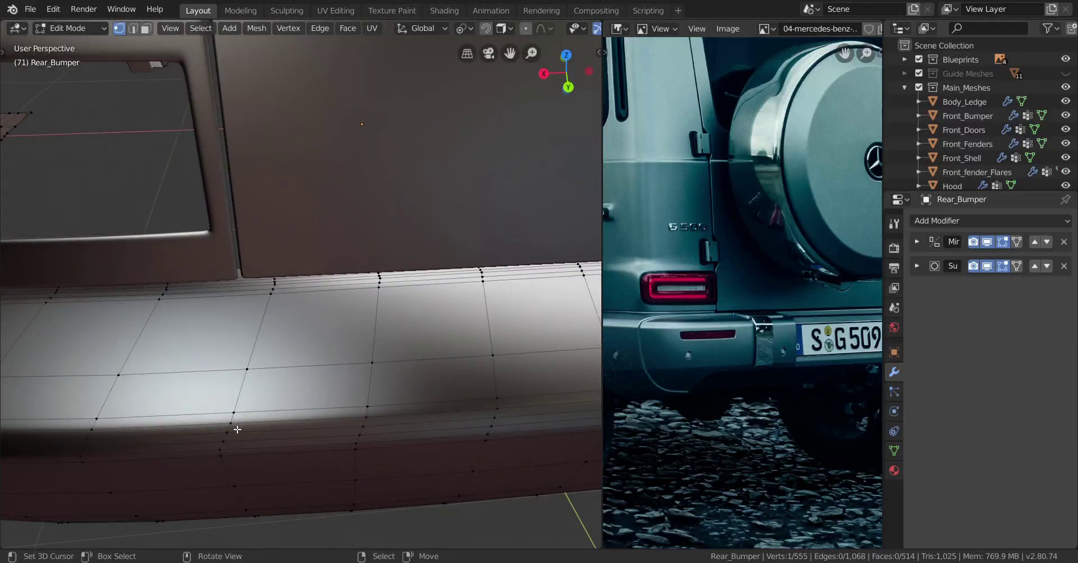
ctrl+click(281, 289)
middle_drag(282, 289, 362, 345)
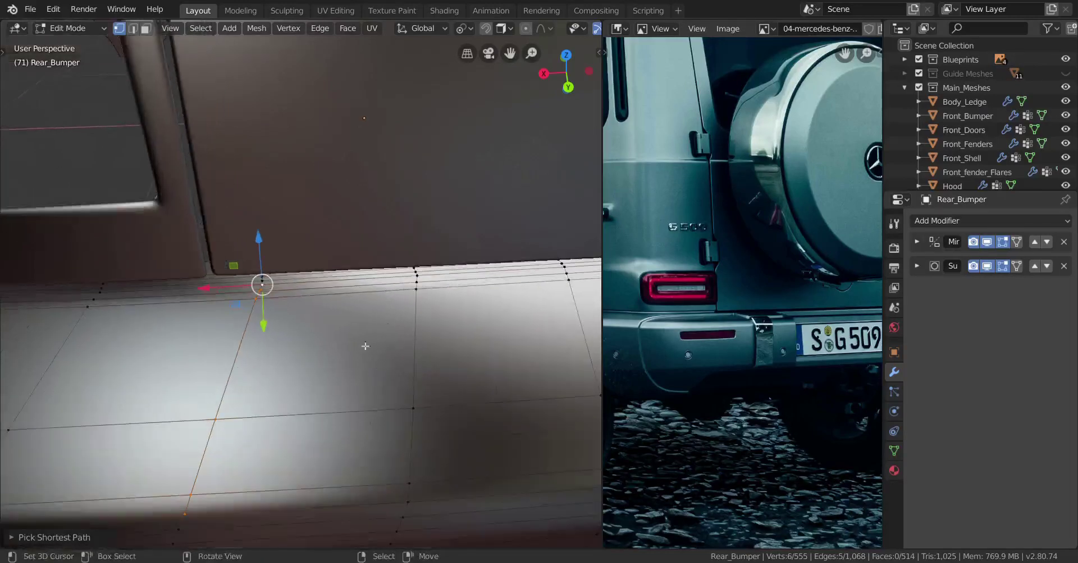
key(s)
key(x)
key(Return)
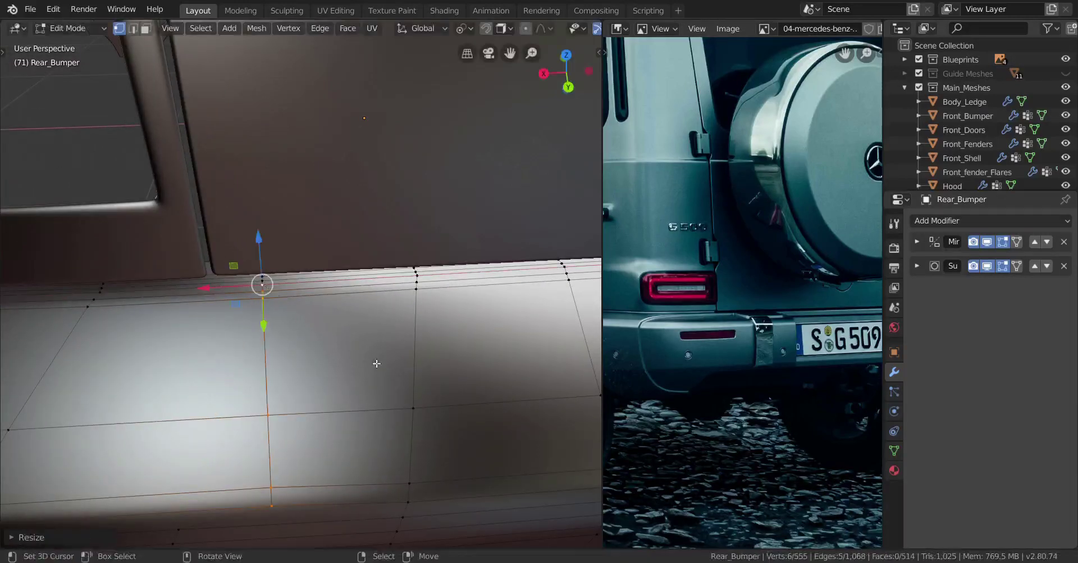
- Extend the straightened edge column to its hidden back vertices and edge-slide it by about 0.2 toward the bumper's middle
scroll(273, 337, down, 2)
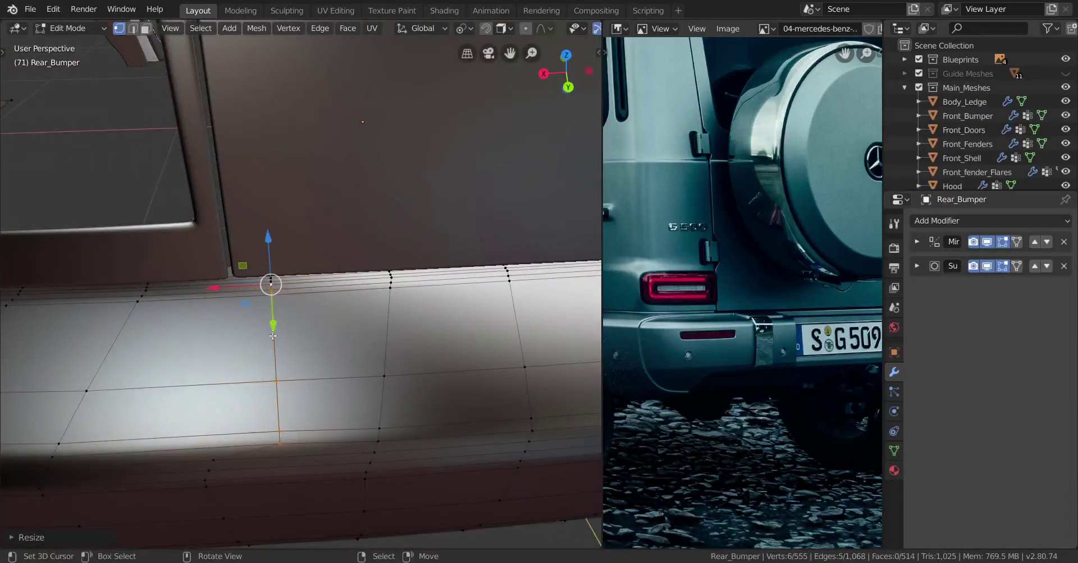
key(z)
click(173, 339)
key(z)
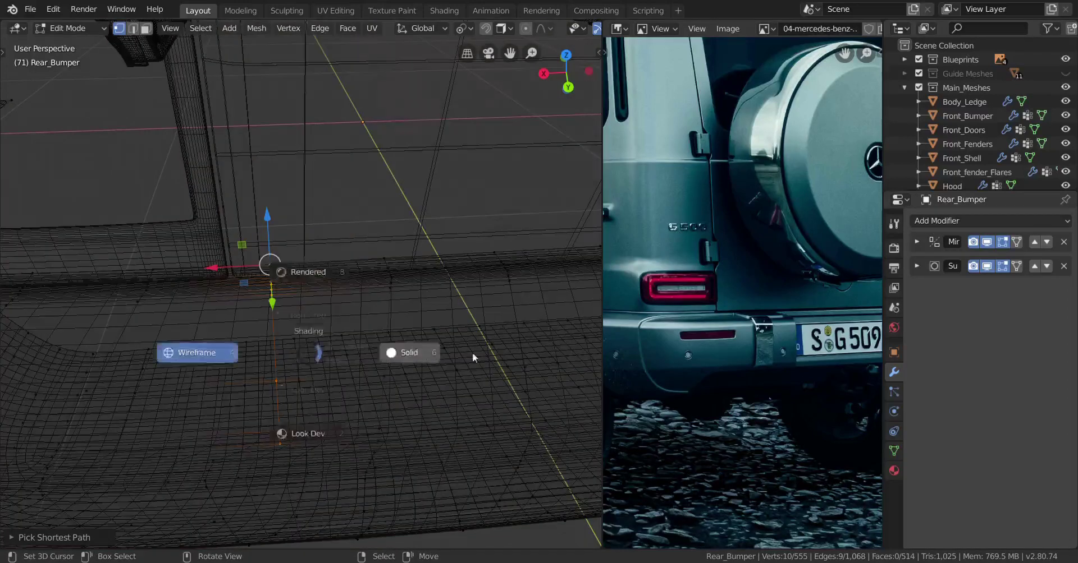
click(474, 356)
key(g)
key(g)
click(342, 365)
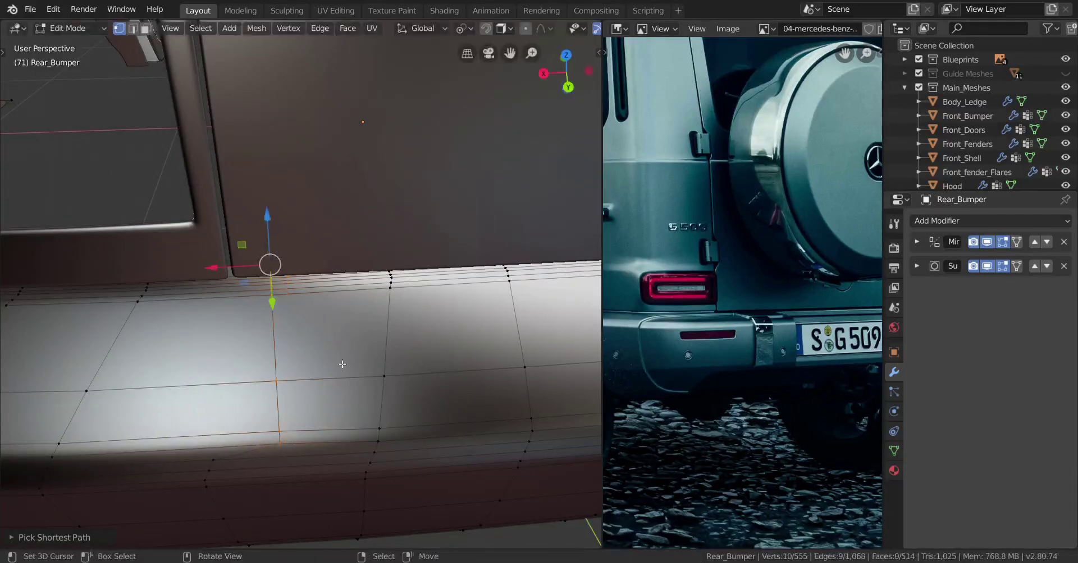
key(g)
key(g)
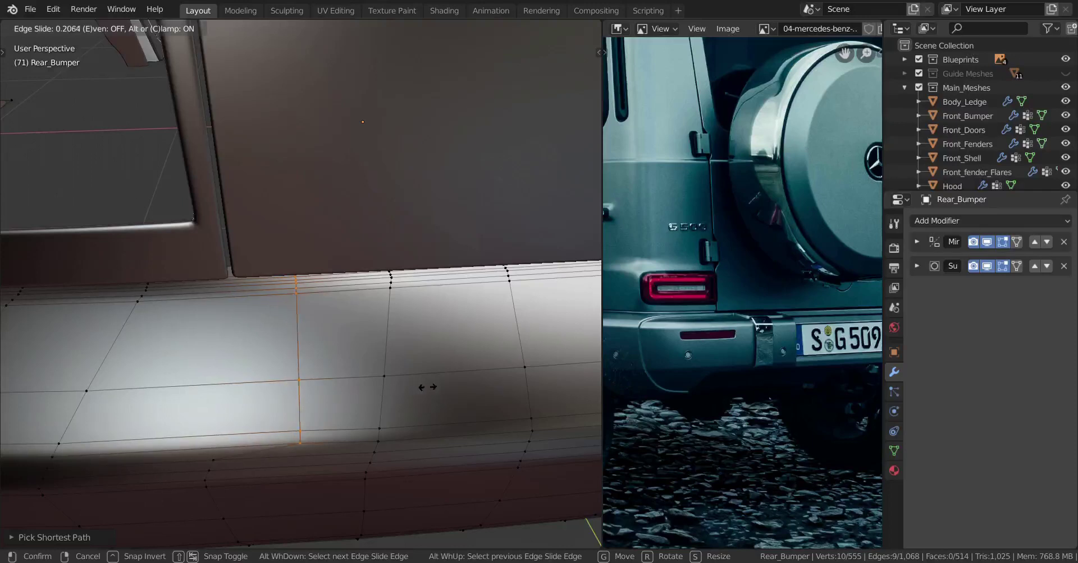
click(435, 384)
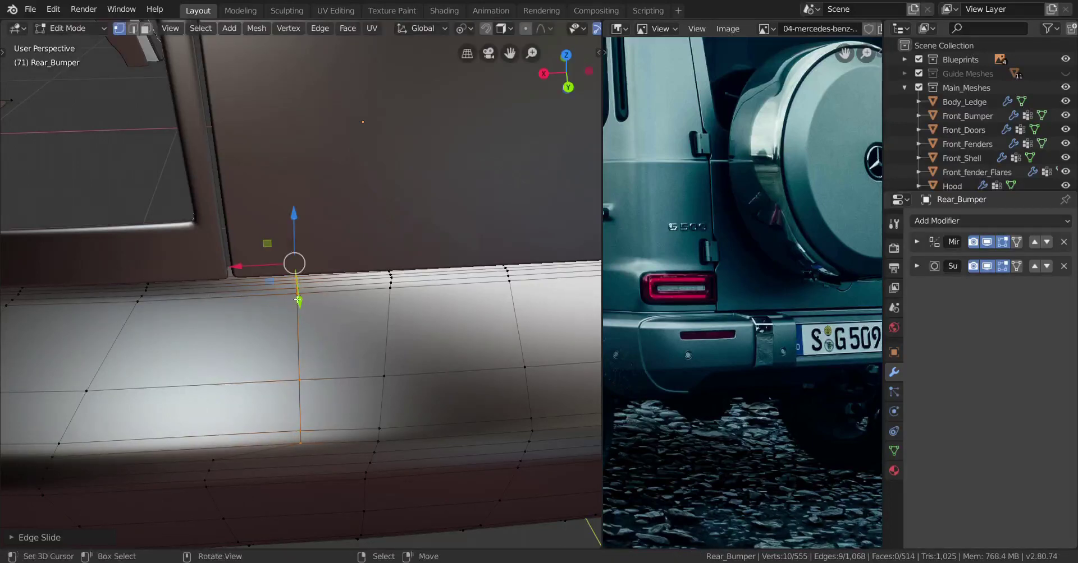
- Flatten the full ten-vertex edge column along the global X axis in wireframe and return to solid shading
key(shift+z)
key(ctrl+z)
key(ctrl+shift+z)
key(s)
key(x)
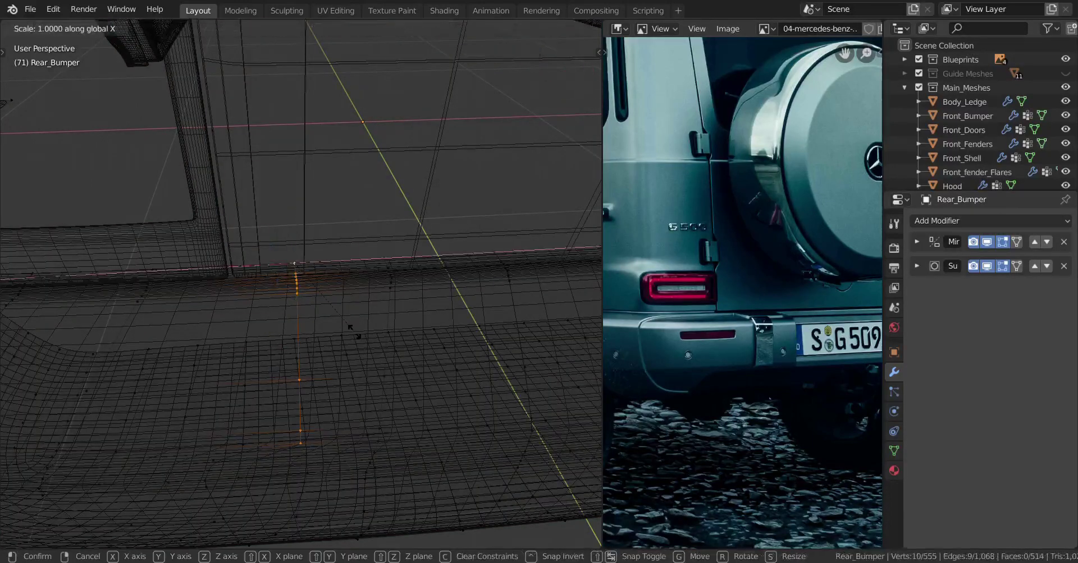
key(Return)
scroll(222, 367, down, 4)
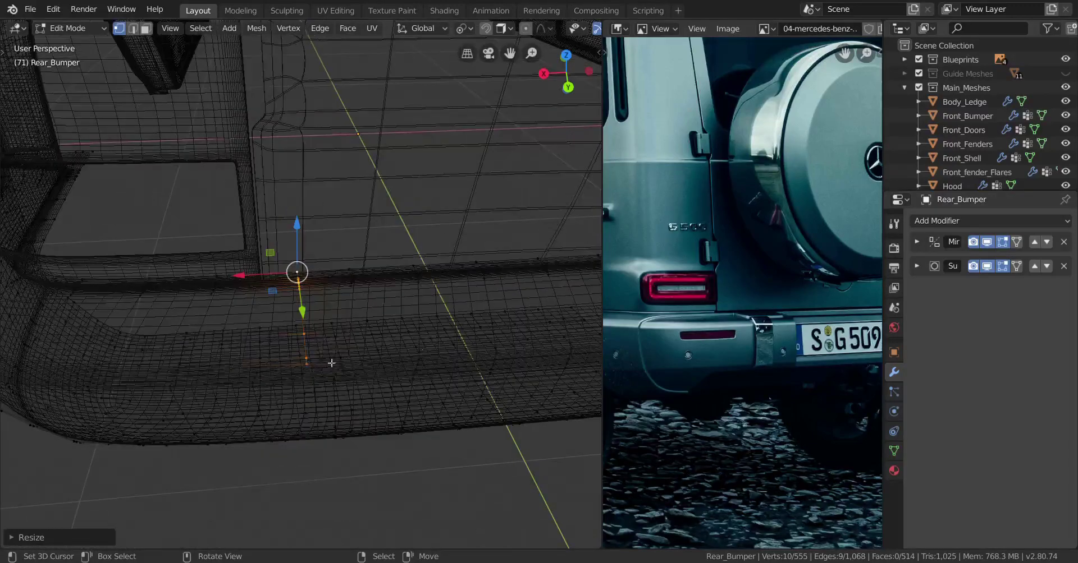
key(shift+z)
- Select another slanted edge column on the bumper's top surface, including its hidden vertices, and scale it to 0 along X
shift+middle_drag(446, 361, 292, 381)
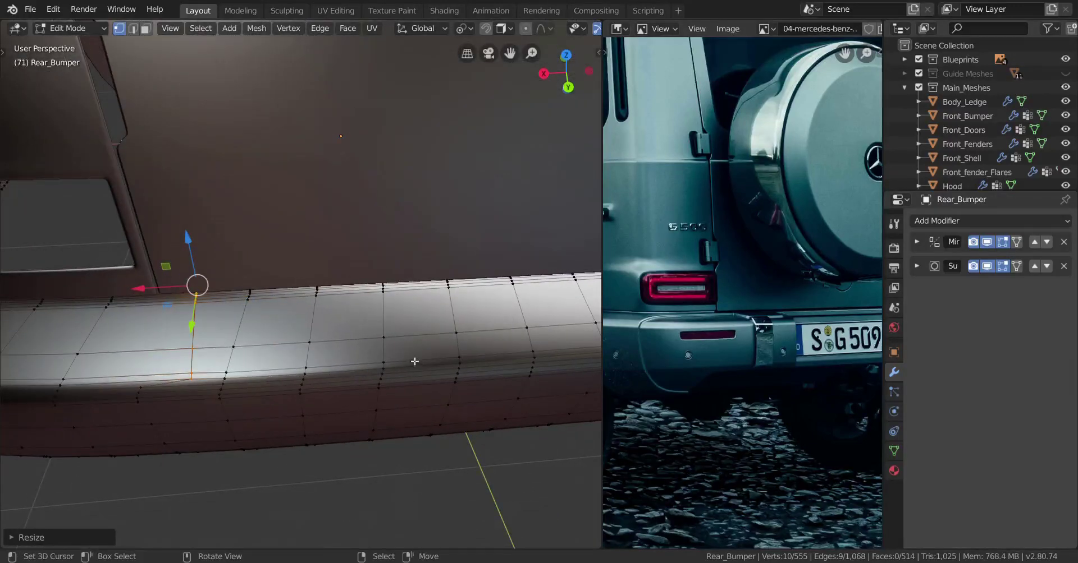
middle_drag(415, 361, 399, 355)
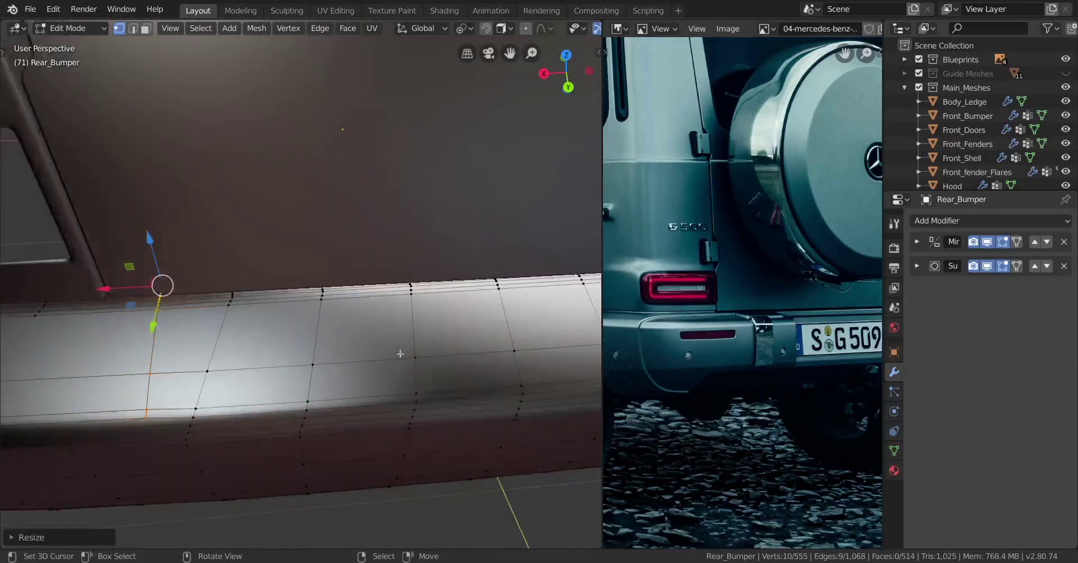
click(309, 415)
key(shift+z)
ctrl+click(320, 266)
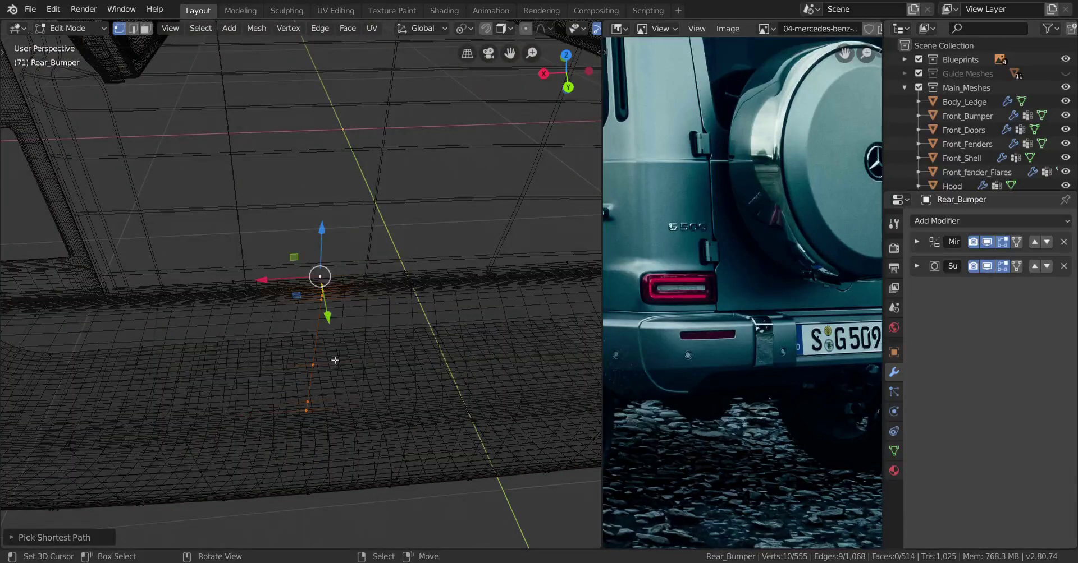
key(z)
key(s)
key(x)
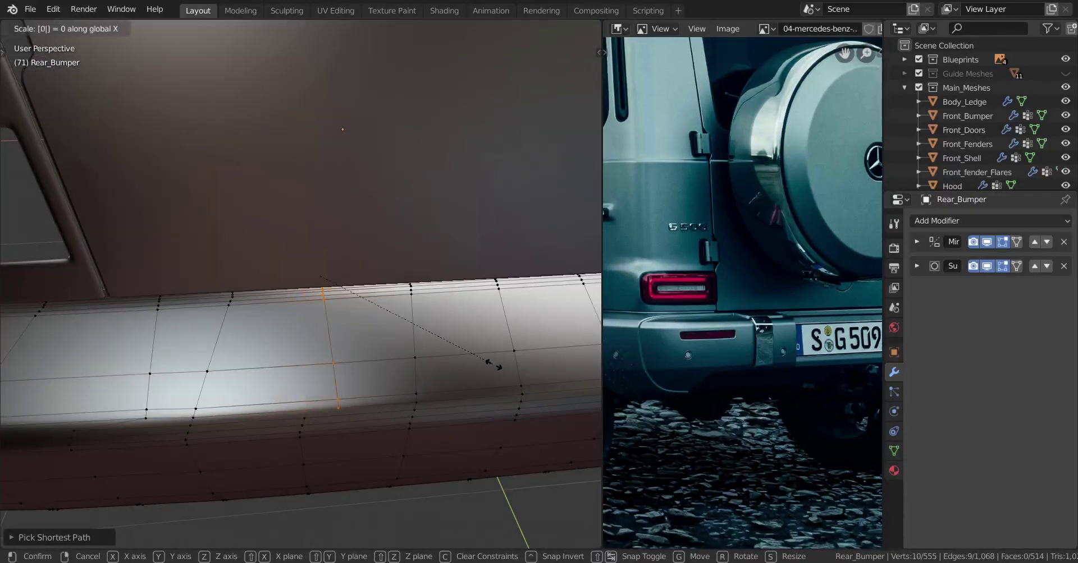
key(Return)
- Select the lengthwise middle edge path on the bumper's rear top surface and reposition it with Edge Slide
mouse_move(499, 368)
middle_down()
mouse_move(376, 387)
mouse_move(429, 407)
mouse_move(424, 378)
mouse_move(361, 374)
mouse_move(325, 349)
mouse_move(264, 366)
mouse_move(356, 378)
mouse_move(367, 390)
mouse_move(353, 354)
mouse_move(223, 377)
mouse_move(90, 443)
mouse_move(33, 400)
middle_up()
right_click(228, 378)
scroll(393, 303, down, 2)
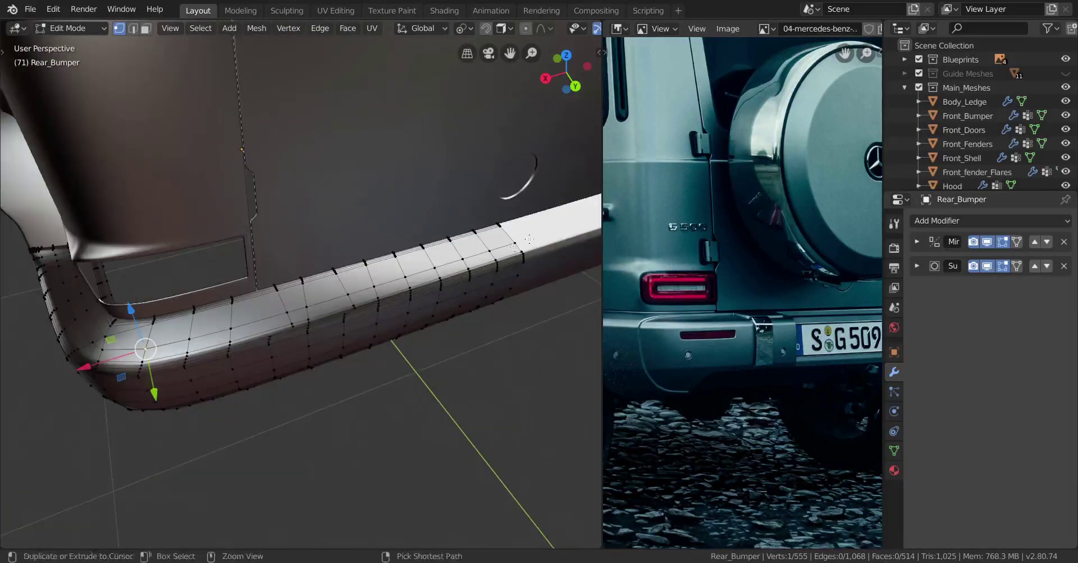
ctrl+right_click(516, 241)
scroll(473, 305, up, 3)
key(g)
key(g)
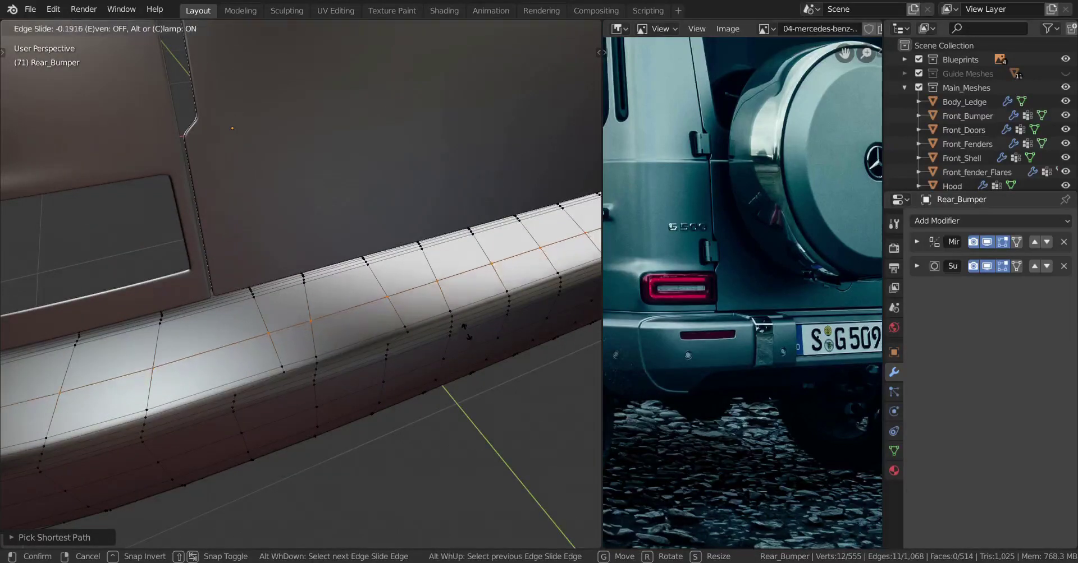
key(Escape)
key(g)
key(g)
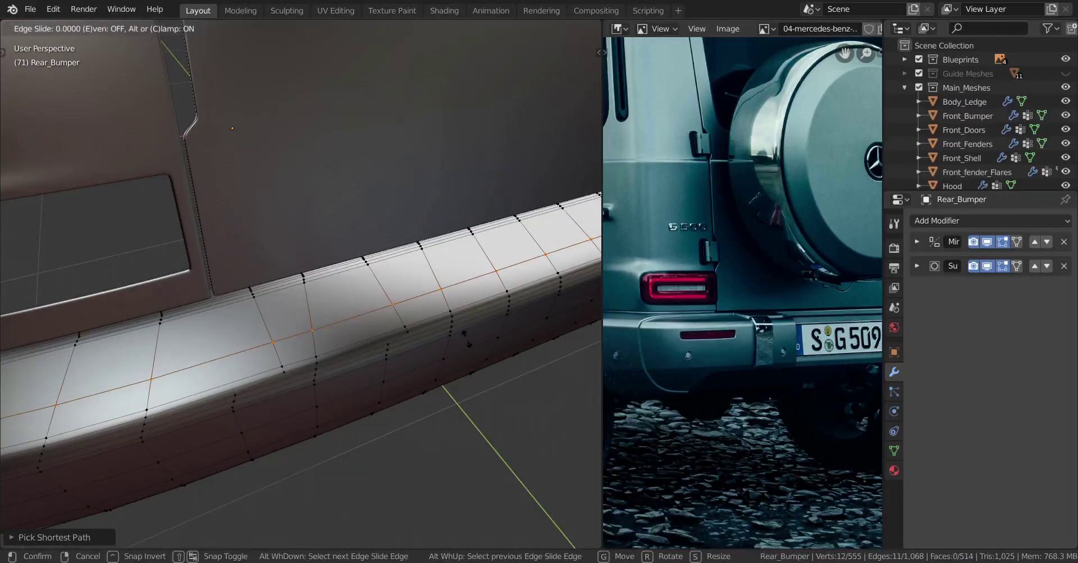
click(468, 331)
- Dissolve the uneven vertical edge loop near the body seam and replace it with a centred loop cut
scroll(375, 353, down, 3)
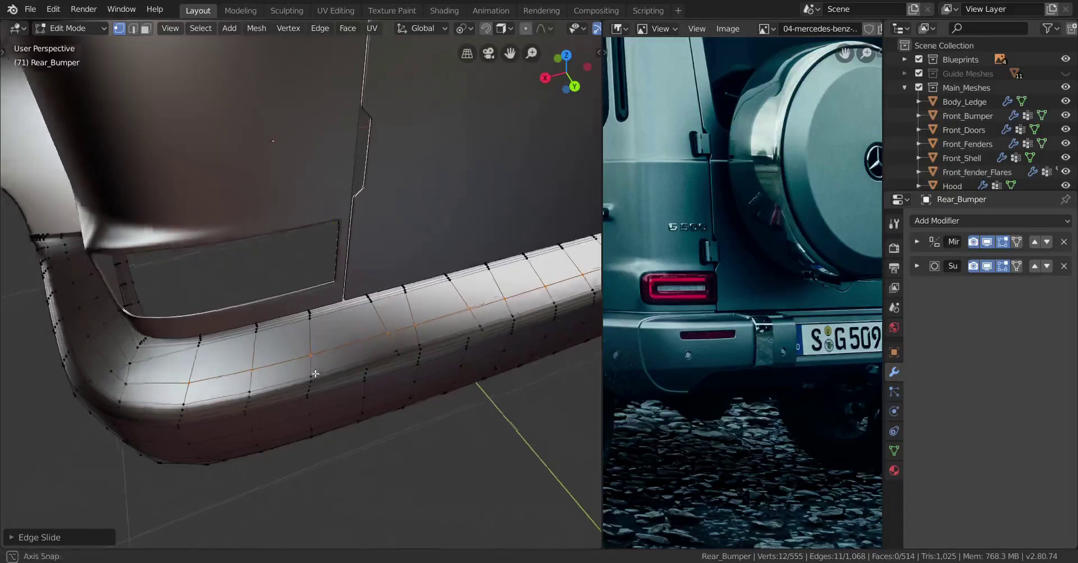
scroll(362, 351, up, 4)
middle_drag(357, 352, 427, 350)
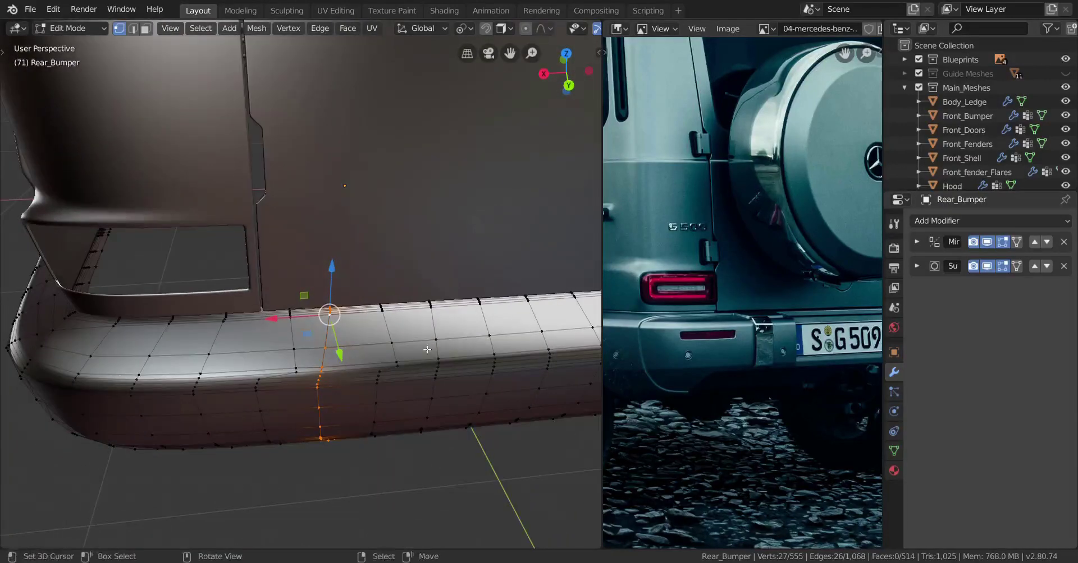
key(x)
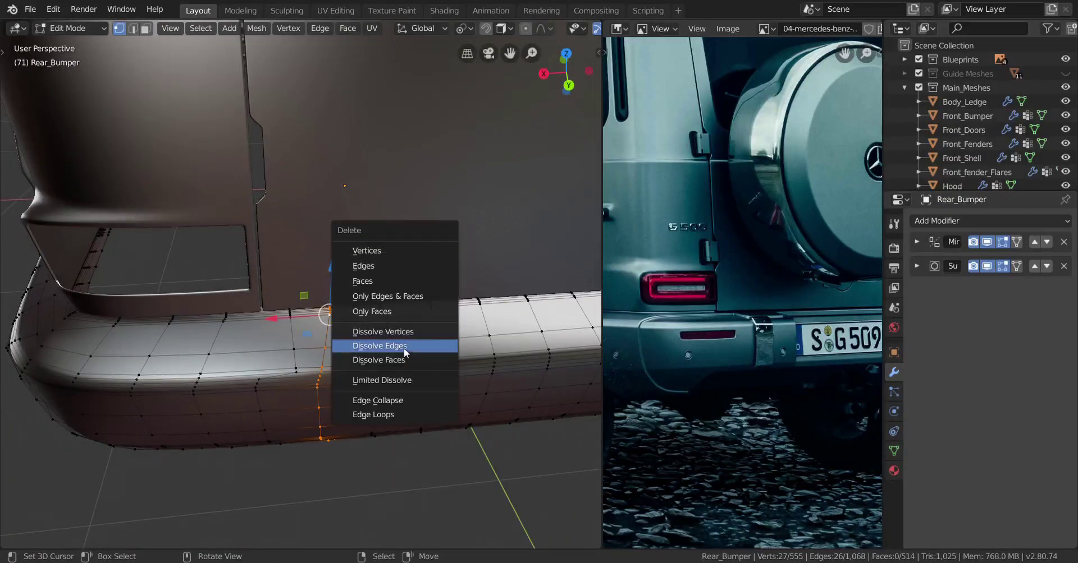
click(404, 353)
key(ctrl+r)
click(365, 354)
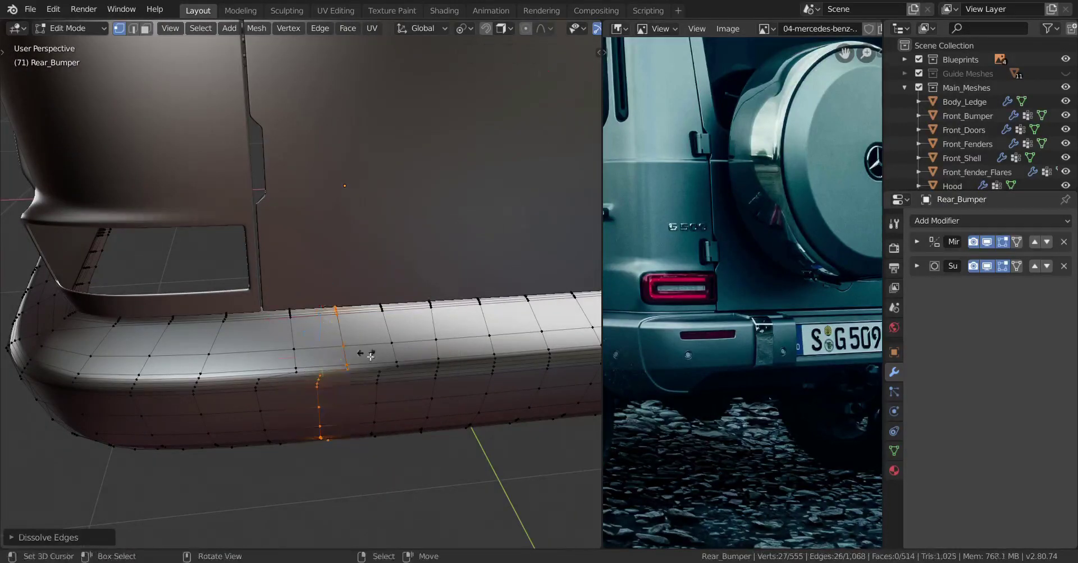
right_click(365, 354)
- Delete the vertex in the middle of the bumper corner's top surface and select a vertex on the hole's border
middle_drag(365, 355, 322, 381)
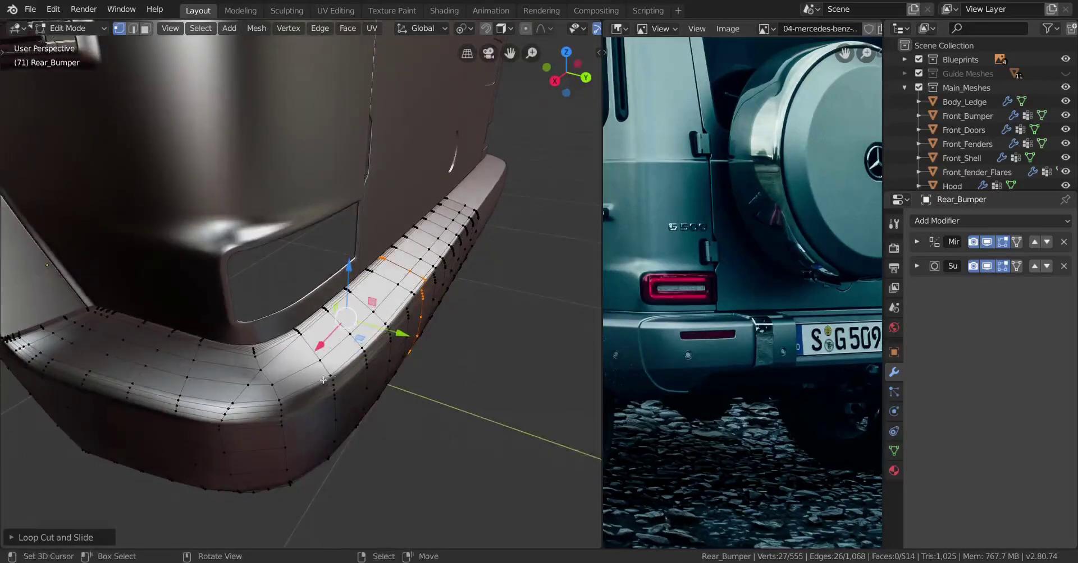
click(271, 384)
key(x)
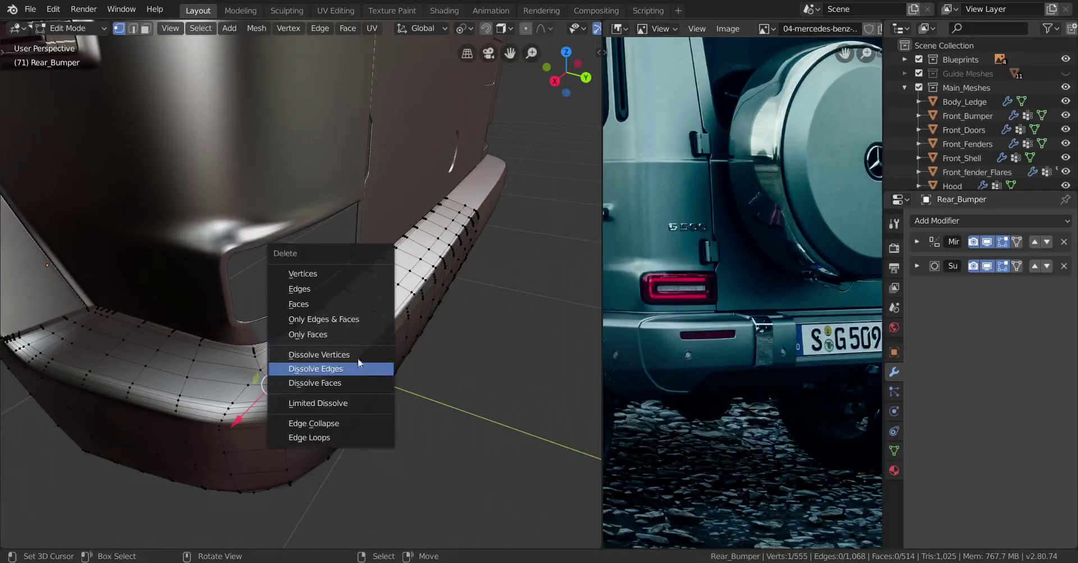
click(352, 282)
middle_drag(352, 282, 345, 351)
click(144, 377)
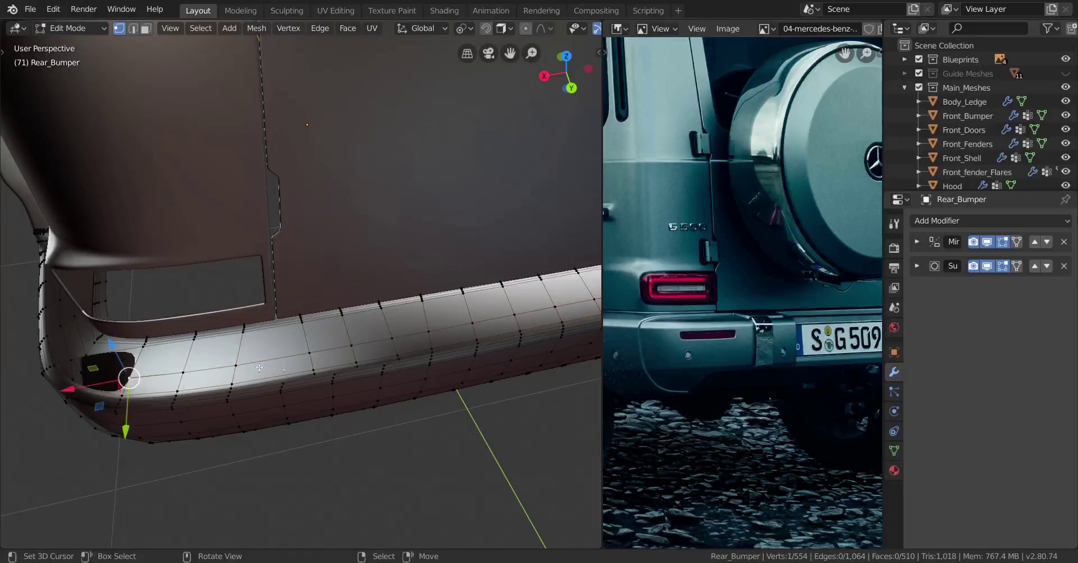
- Delete two runs of middle-row vertices along the bumper's rear top surface, leaving a short bridge between the openings
ctrl+click(236, 365)
key(x)
click(405, 339)
middle_drag(405, 339, 360, 360)
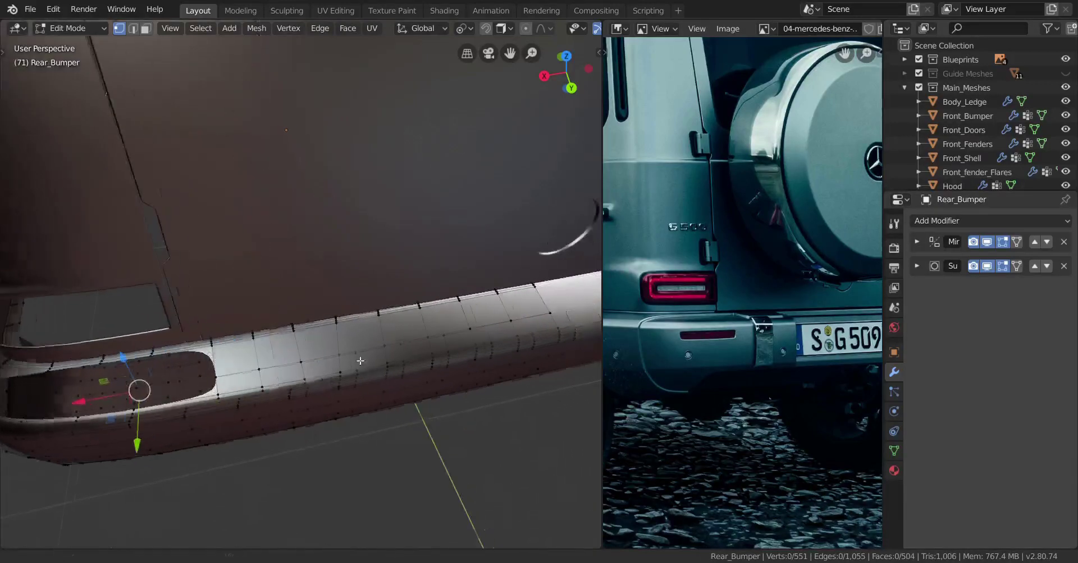
key(x)
click(561, 303)
- Select the lengthwise middle edges of the bridge between the two top openings and Edge Slide them toward the bumper's outer edge
middle_drag(561, 303, 383, 380)
scroll(362, 381, up, 4)
alt+right_click(376, 369)
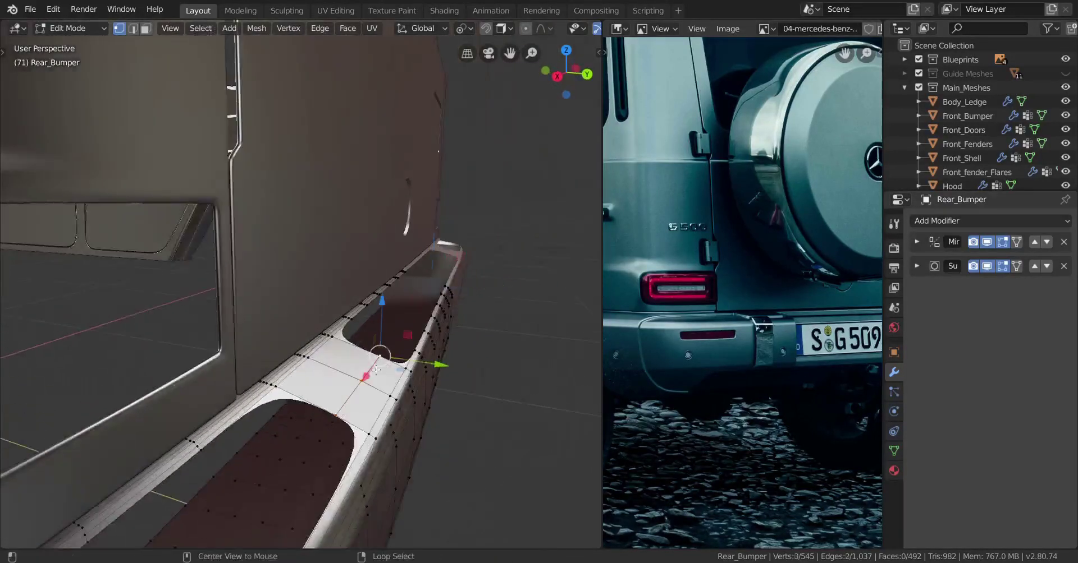
key(g)
key(g)
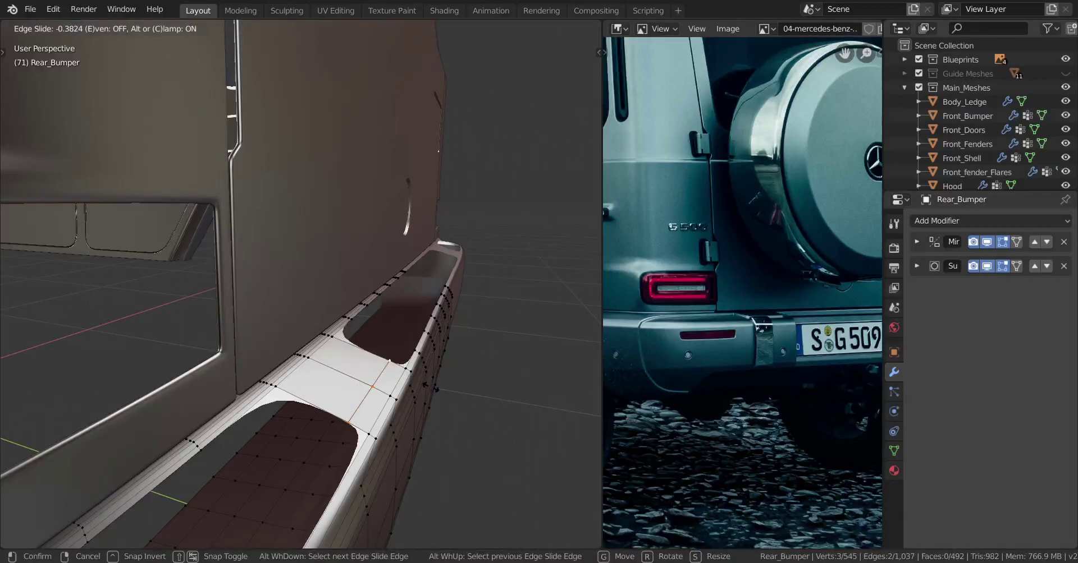
click(425, 385)
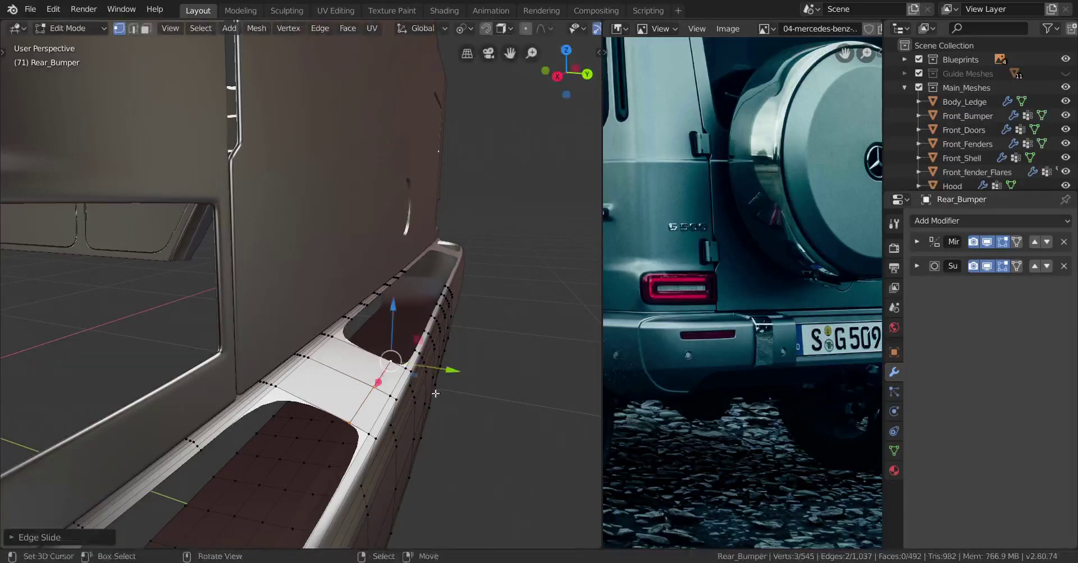
- Select the shortest vertex path along the outer side of the top bridge and delete its vertices
middle_drag(424, 385, 376, 397)
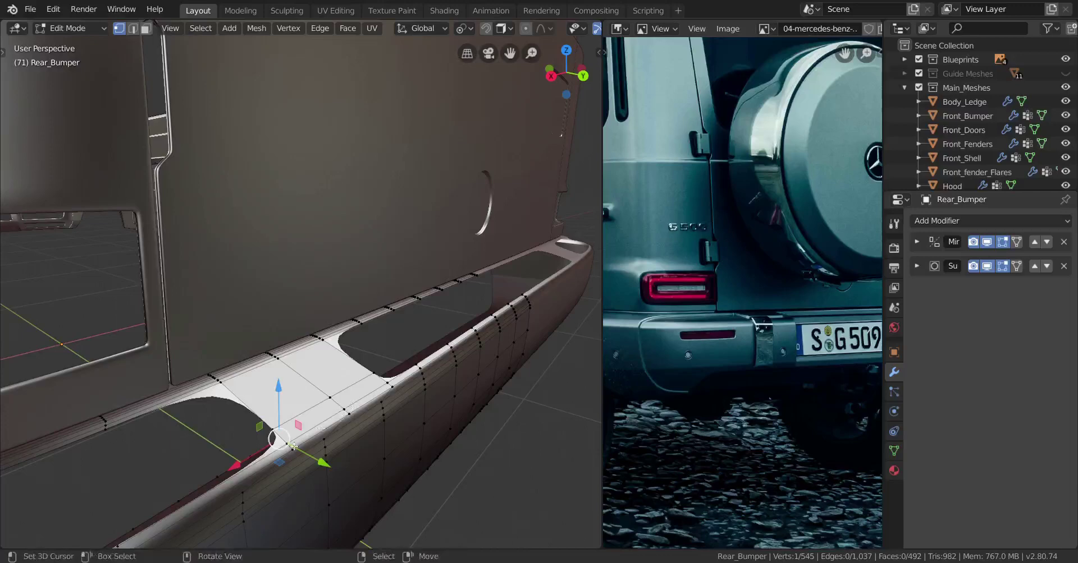
ctrl+right_click(386, 383)
key(x)
click(470, 349)
- Delete the two lengthwise vertex loops joining the bumper's rear face to its surrounding surfaces
middle_drag(427, 377, 340, 375)
middle_drag(340, 375, 314, 311)
alt+right_click(363, 337)
key(x)
click(494, 281)
middle_drag(494, 280, 386, 346)
alt+click(386, 346)
key(x)
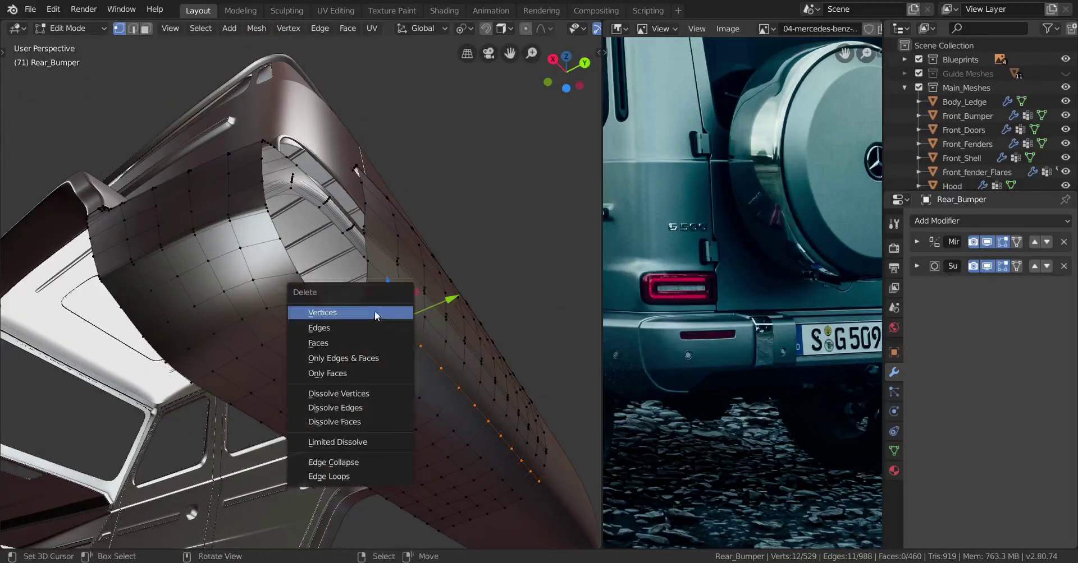
click(385, 308)
- Select the detached rear face of the bumper as linked geometry and delete its vertices
middle_drag(385, 308, 325, 310)
key(ctrl+l)
key(x)
click(380, 331)
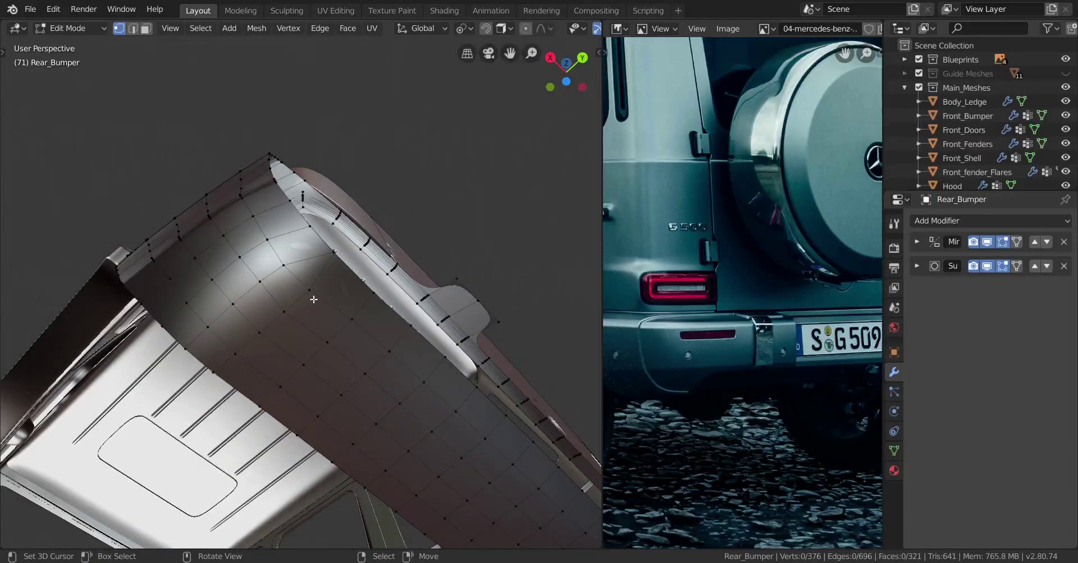
- Cut a new edge with the Knife at the bottom surface's rear corner and rebuild the adjoining border face as a quad
key(k)
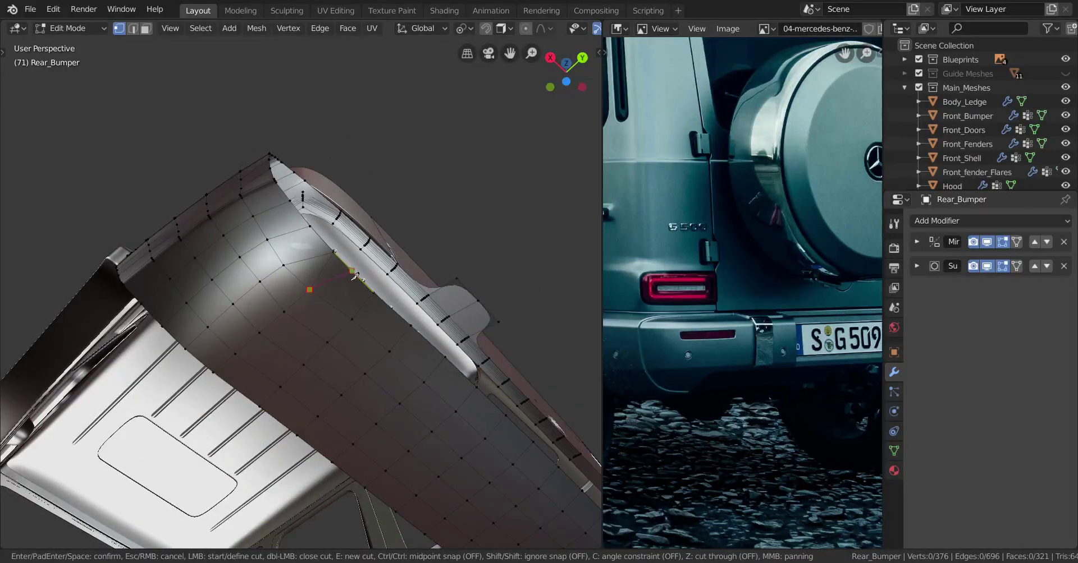
click(351, 271)
key(Return)
scroll(293, 272, up, 4)
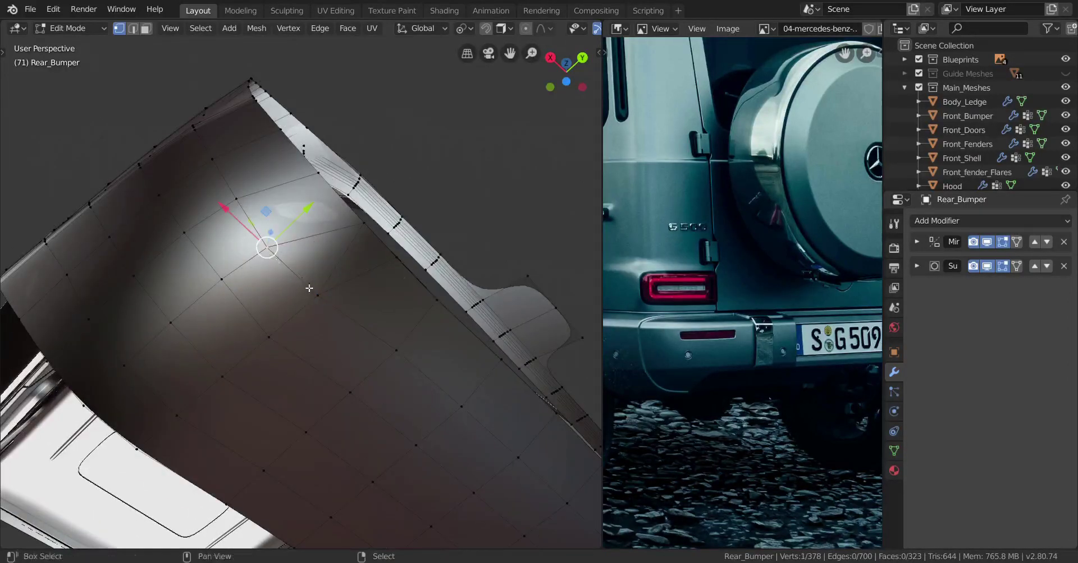
shift+click(368, 234)
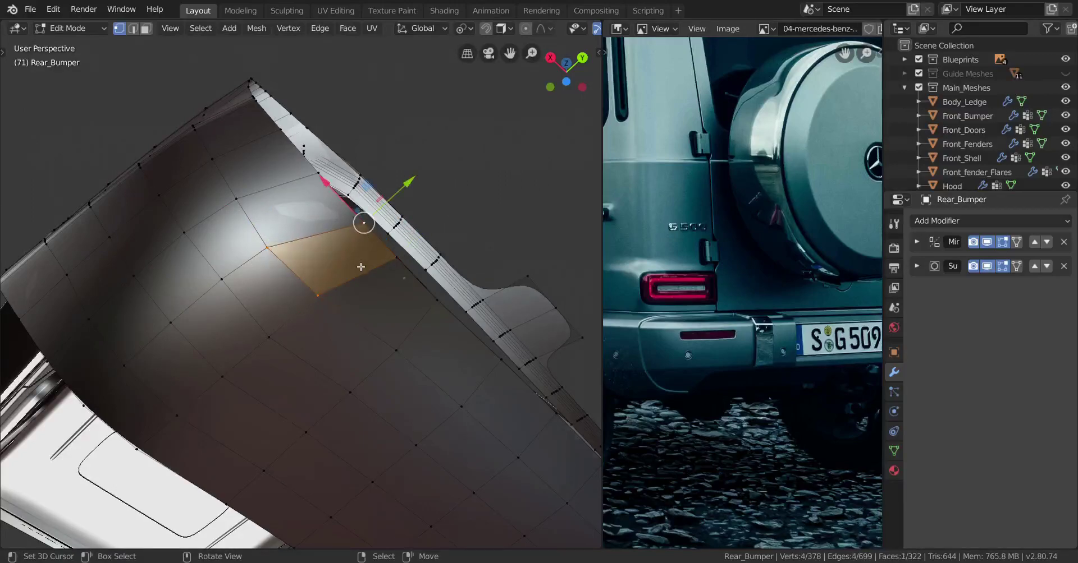
middle_drag(361, 267, 351, 308)
middle_drag(331, 357, 415, 415)
- Add a Shrinkwrap modifier to the rear bumper in Object Mode
key(Tab)
click(953, 222)
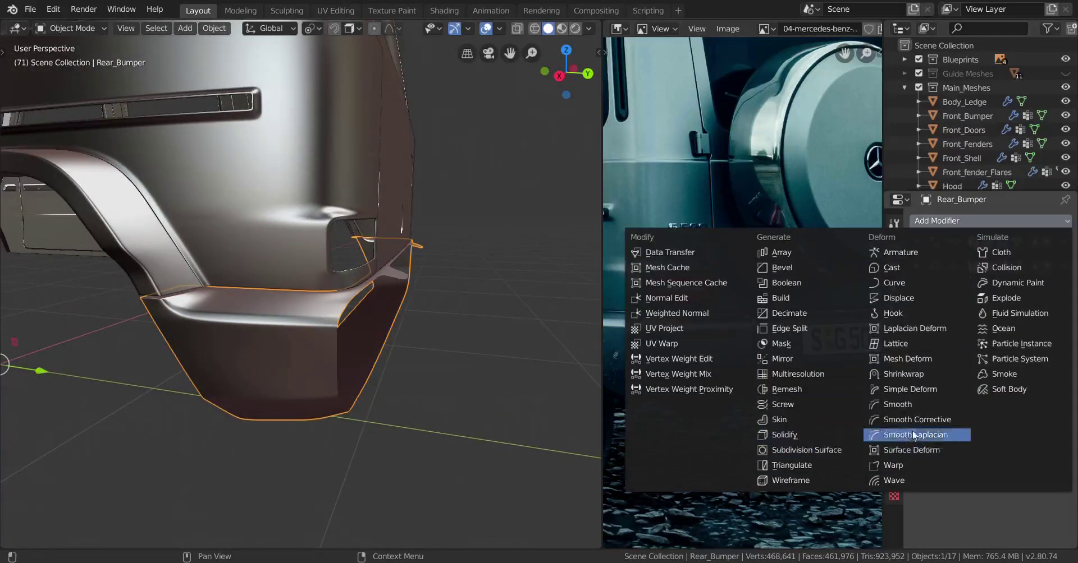
click(914, 374)
scroll(705, 413, up, 2)
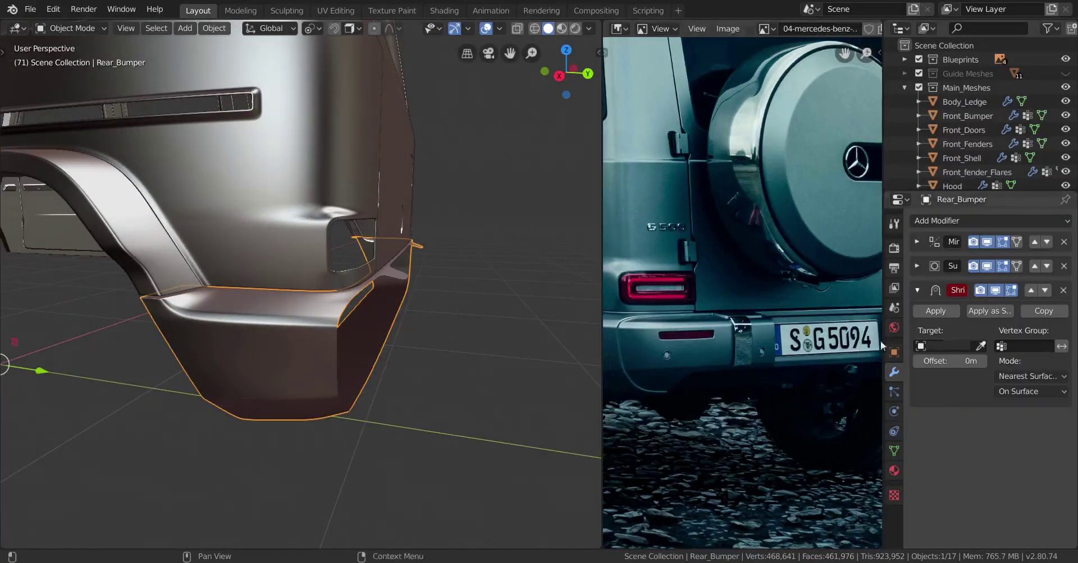
- Remove the bumper's two existing vertex groups and assign all its vertices to a new group
key(Tab)
scroll(446, 379, up, 2)
middle_drag(446, 379, 427, 380)
key(a)
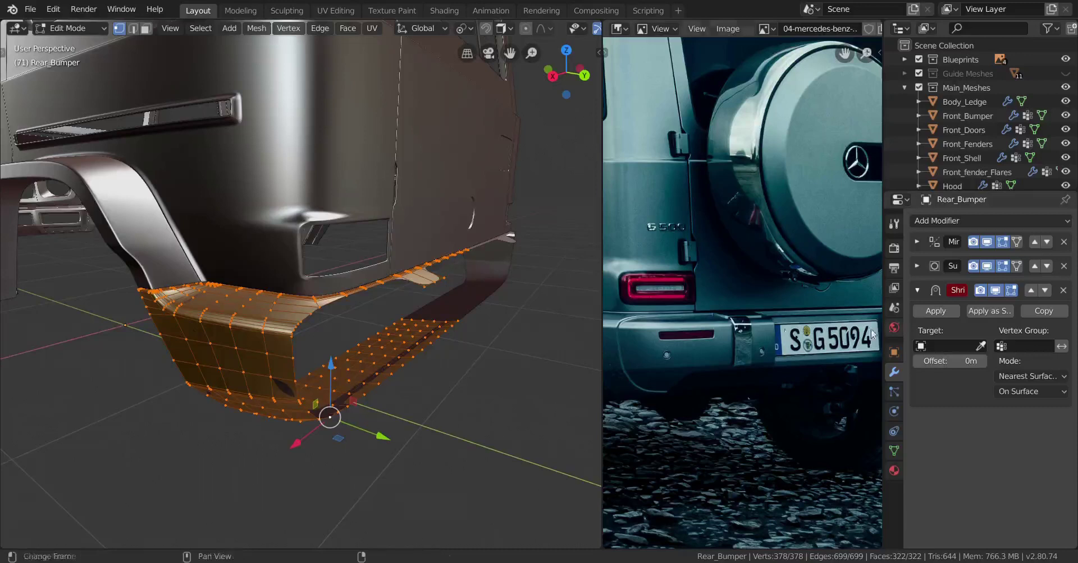
click(895, 451)
click(1065, 263)
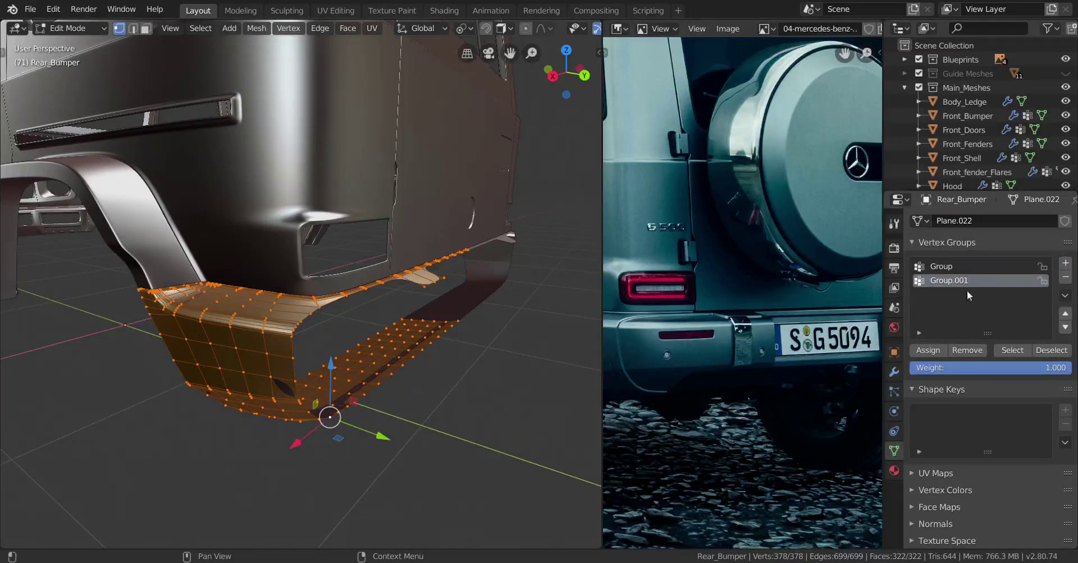
click(1065, 279)
click(1065, 278)
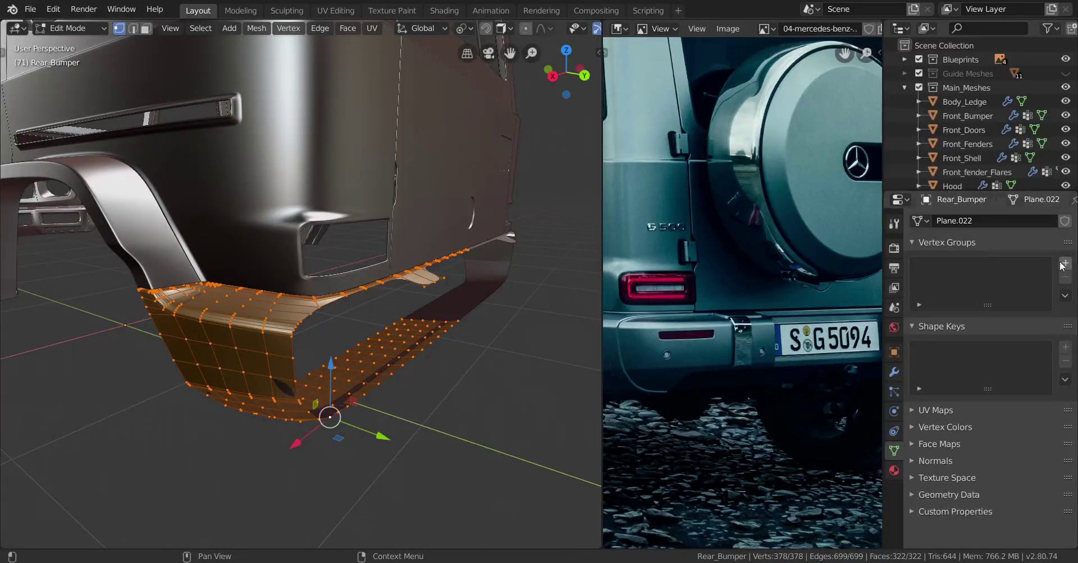
click(1064, 264)
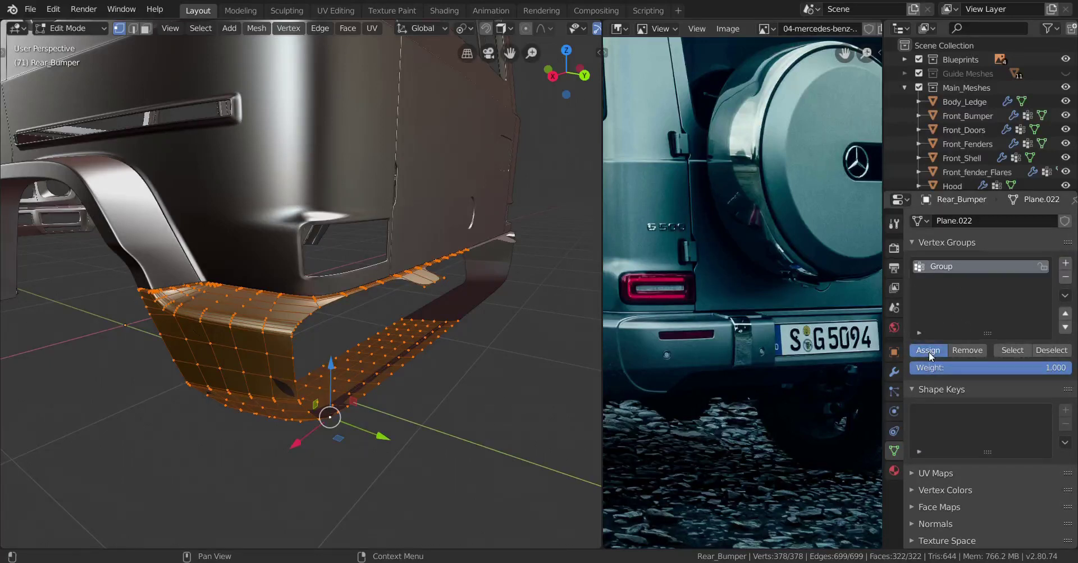
middle_drag(436, 357, 421, 353)
- Set the Shrinkwrap modifier's vertex group to Group and its target to Rear_Bumper_Guide
key(Tab)
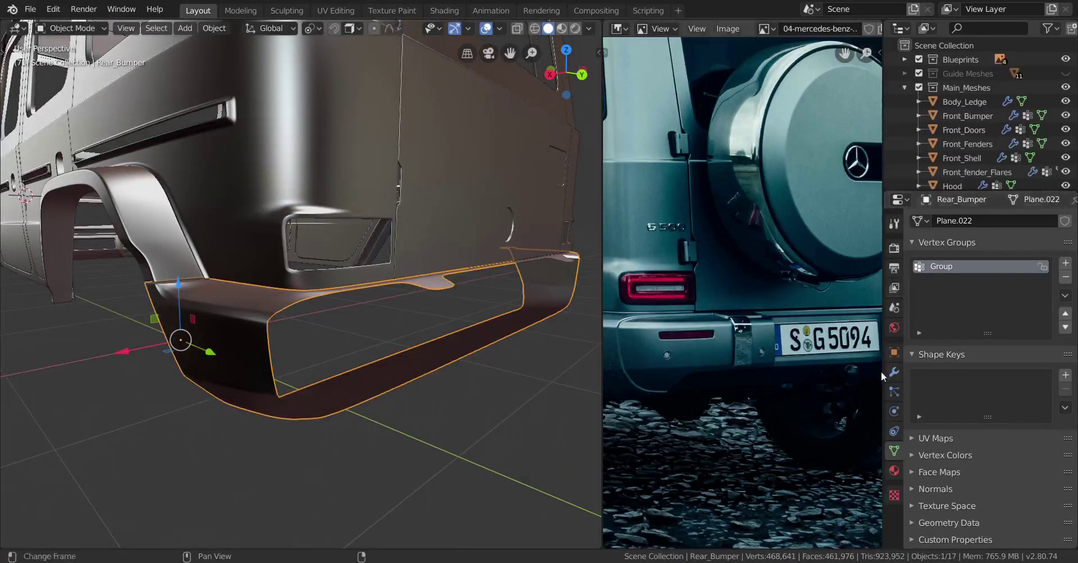
click(894, 373)
click(1027, 346)
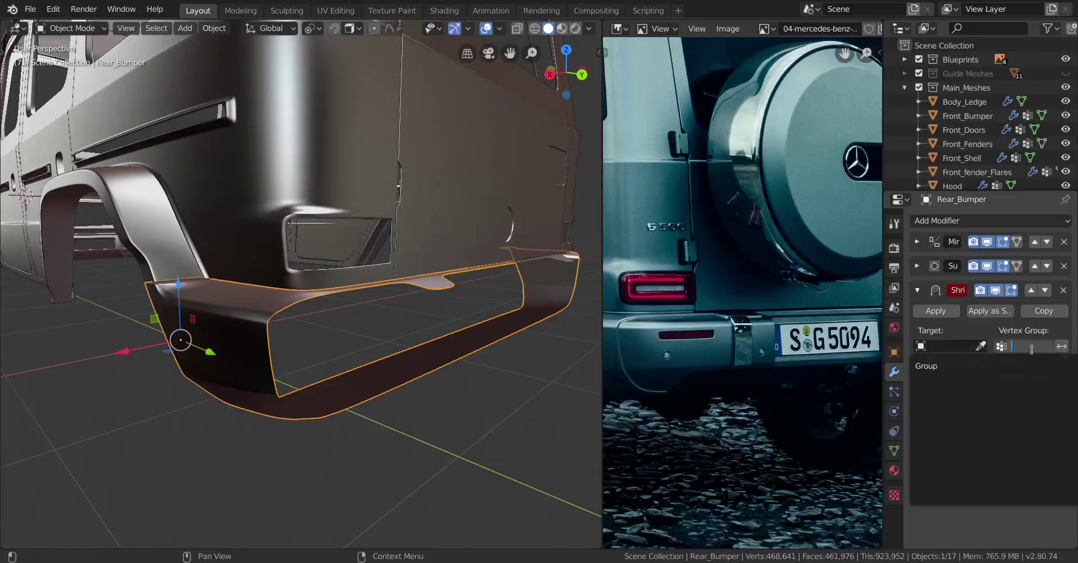
click(965, 375)
click(969, 348)
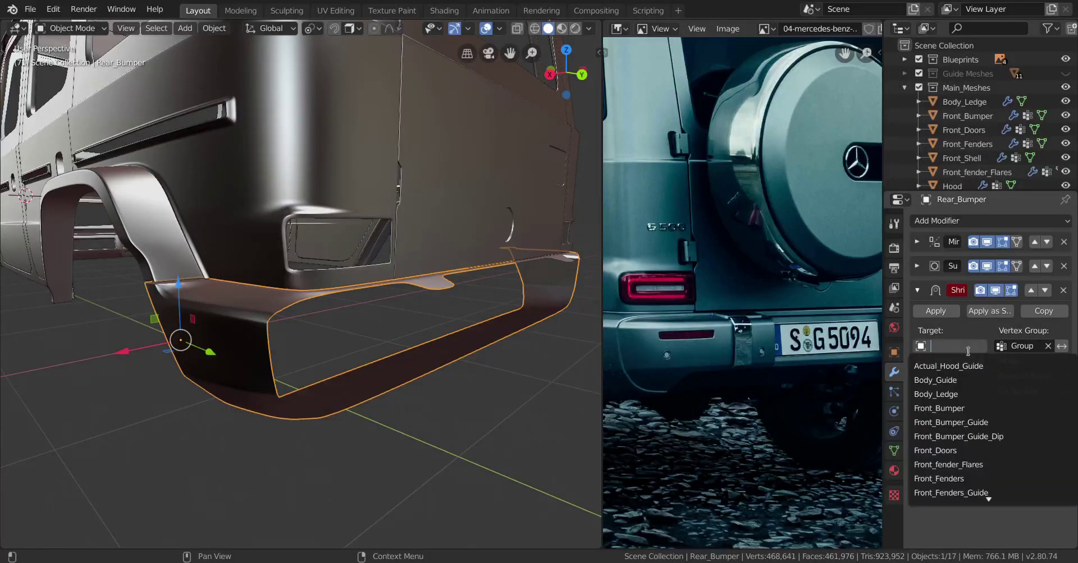
text(rear)
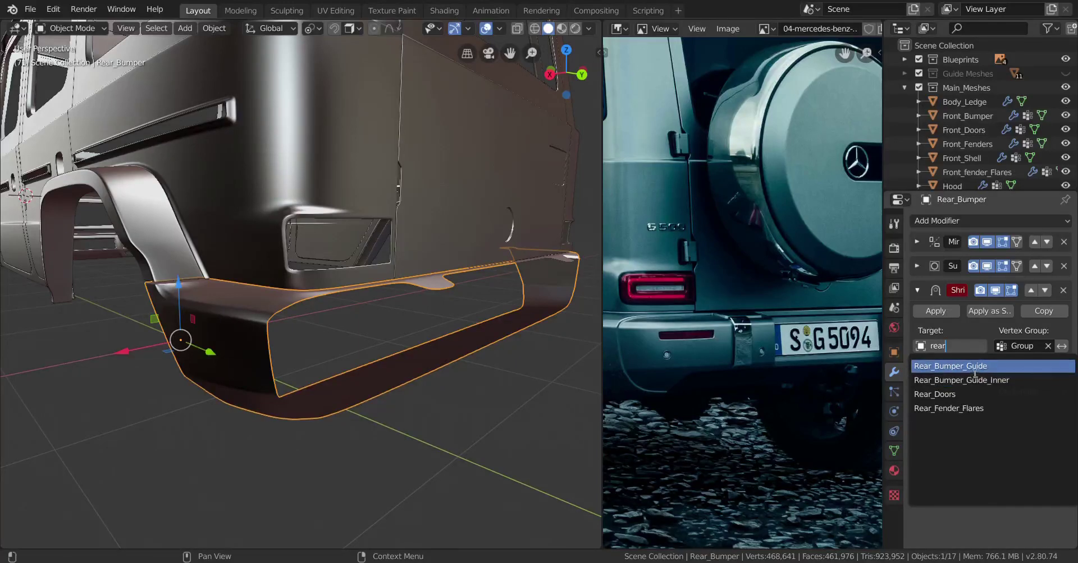
click(974, 370)
- Compare the bumper's shape with the Shrinkwrap modifier's viewport display off and on, in Object and Edit Mode
middle_drag(388, 368, 481, 360)
key(Tab)
key(Tab)
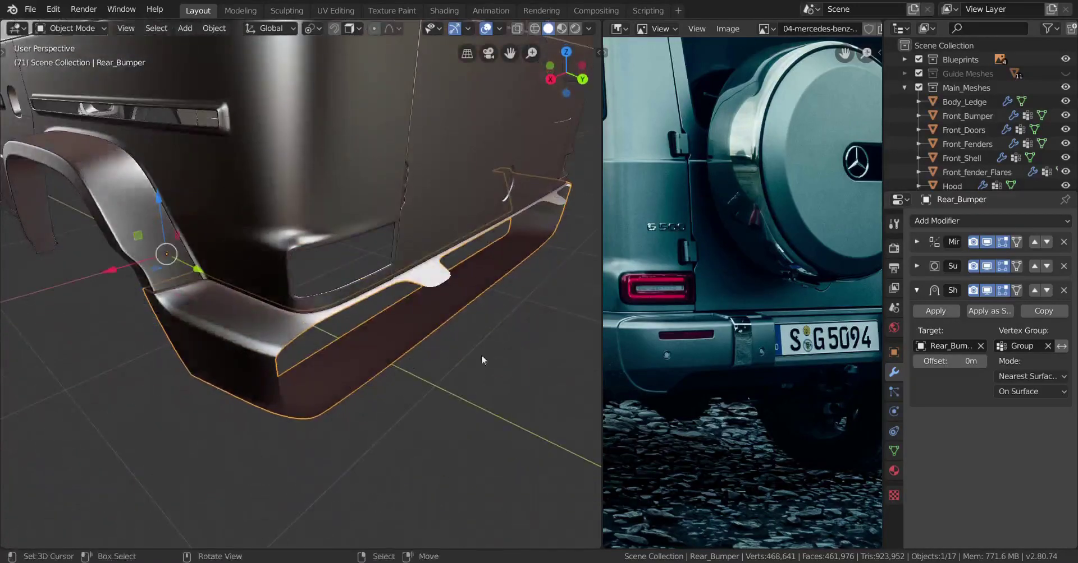
click(988, 291)
click(987, 291)
click(987, 292)
click(987, 291)
click(987, 292)
middle_drag(215, 387, 302, 387)
key(Tab)
scroll(243, 368, up, 2)
key(Tab)
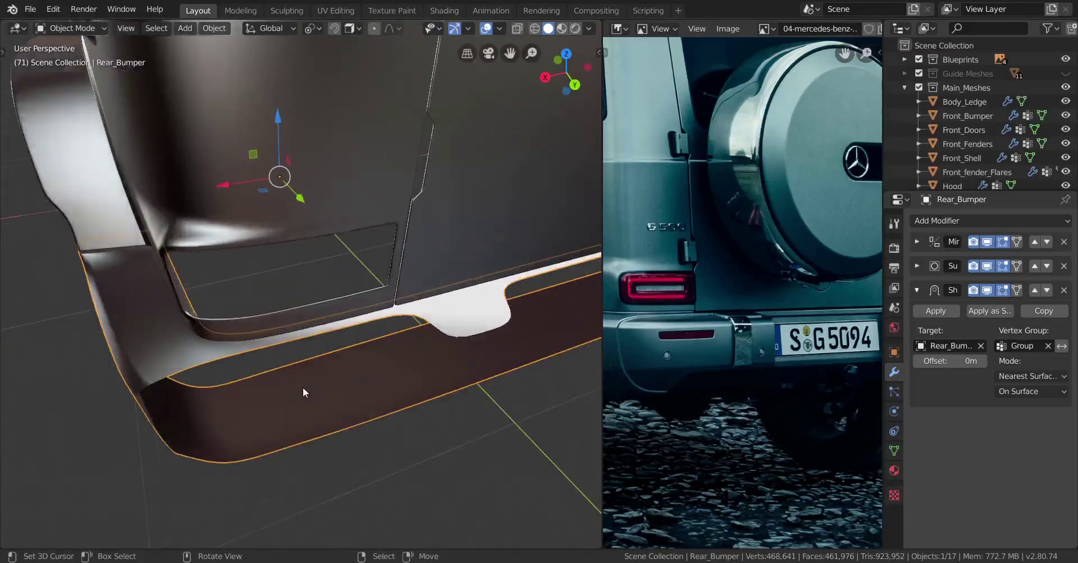
- Add two centred loop cuts across the small tab on the bumper's rear top edge, one in each half
scroll(240, 353, up, 5)
key(Tab)
scroll(292, 335, up, 3)
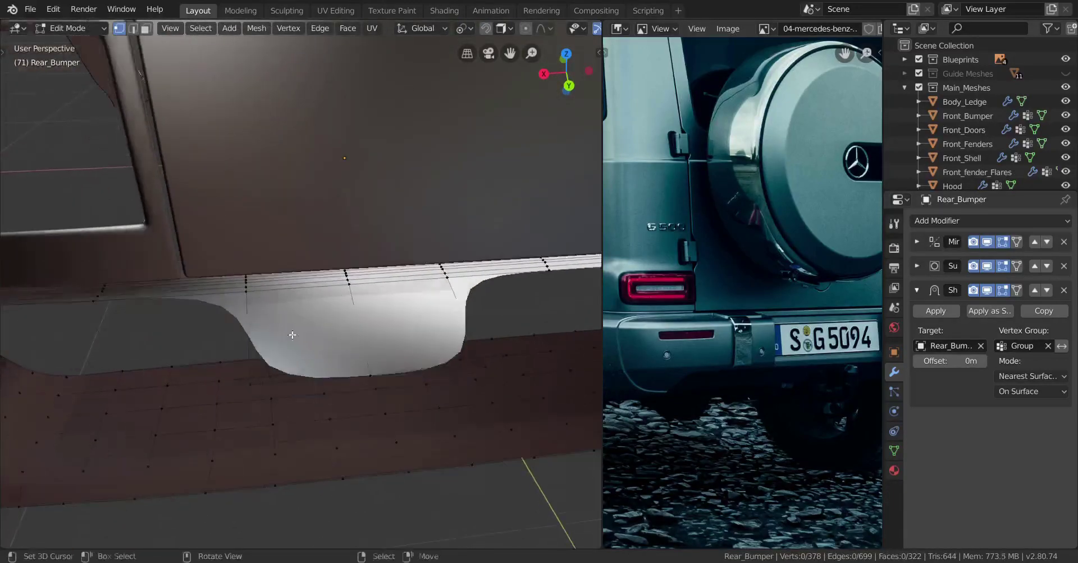
middle_drag(313, 360, 325, 328)
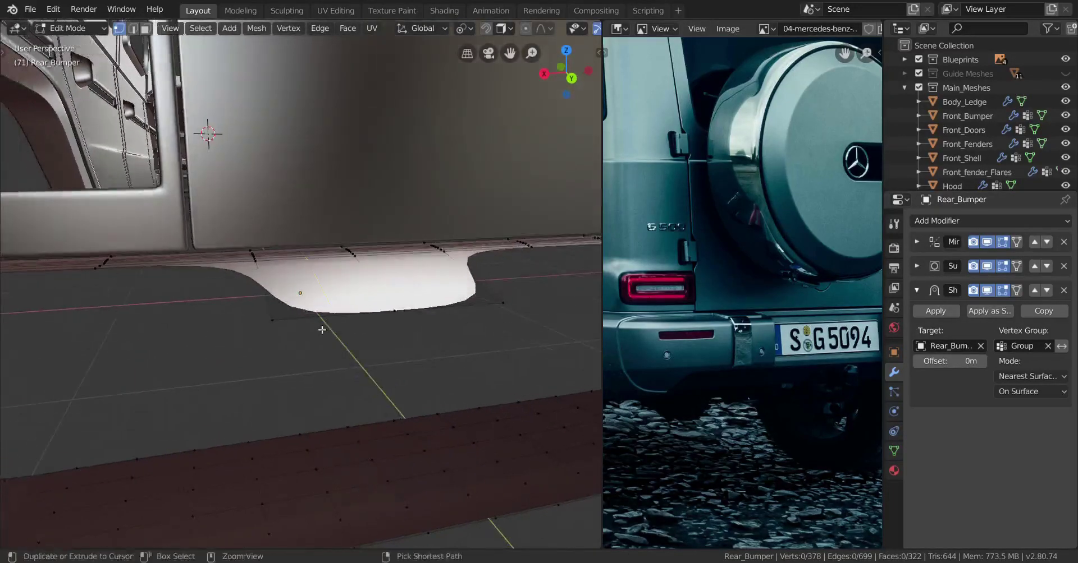
key(ctrl+r)
click(318, 280)
right_click(318, 280)
middle_drag(318, 281, 287, 307)
key(ctrl+r)
click(405, 297)
right_click(405, 298)
- Select the tab's loop on the side nearer the bumper corner and Edge Slide it close to that side edge
right_click(302, 297)
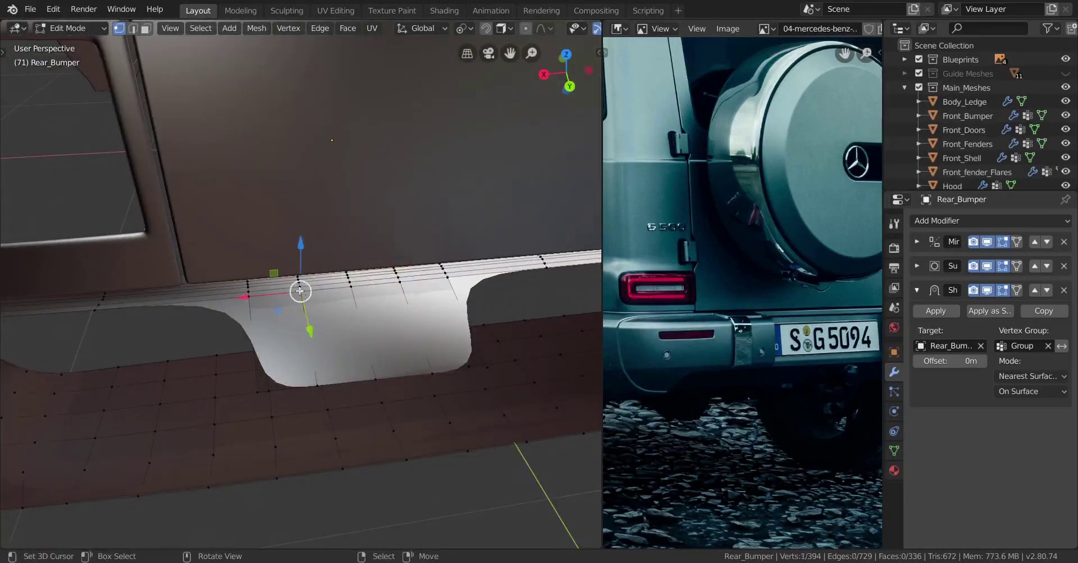
ctrl+right_click(298, 258)
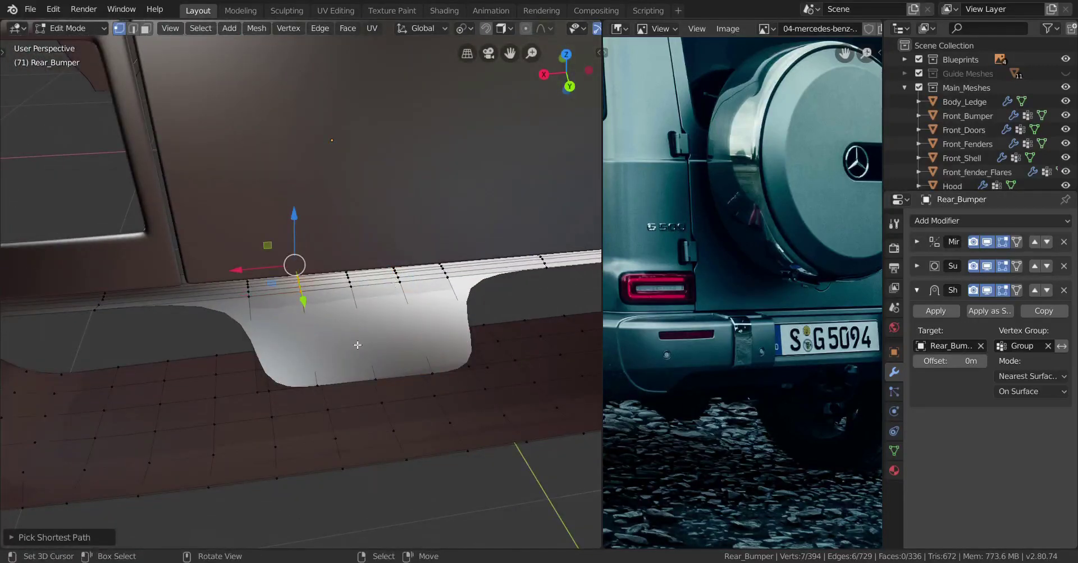
middle_drag(345, 349, 342, 328)
alt+right_click(303, 289)
middle_drag(306, 297, 305, 279)
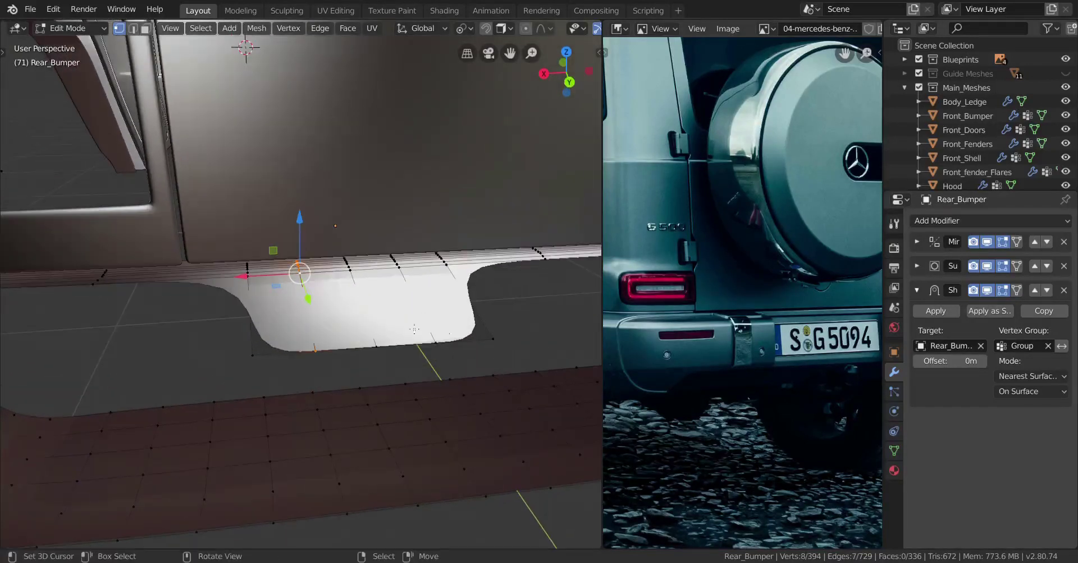
key(g)
key(g)
click(374, 330)
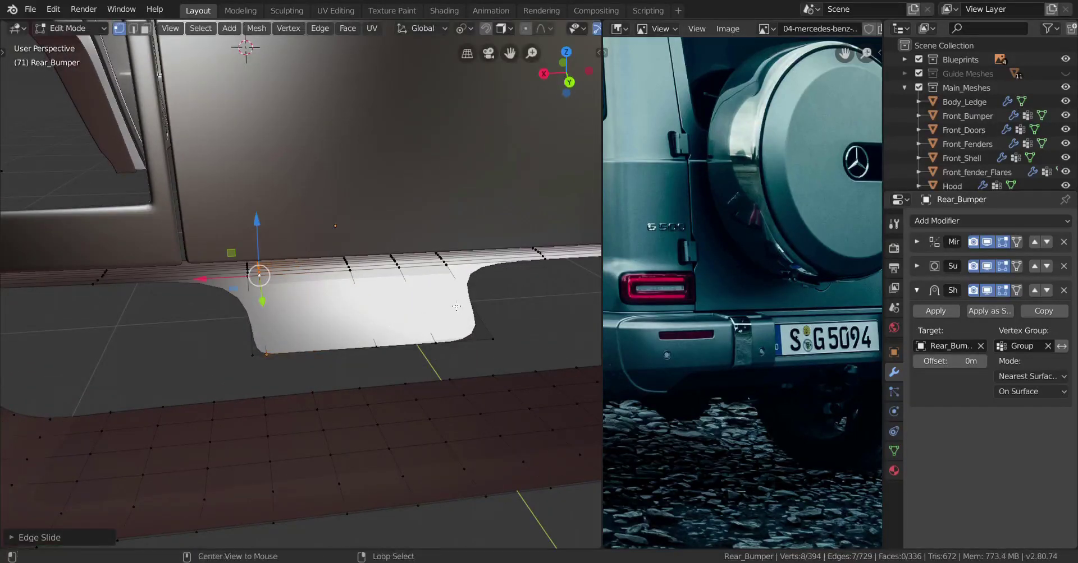
- Edge Slide the tab's other crosswise loop close to the side edge farther from the bumper corner
alt+click(434, 324)
key(g)
key(g)
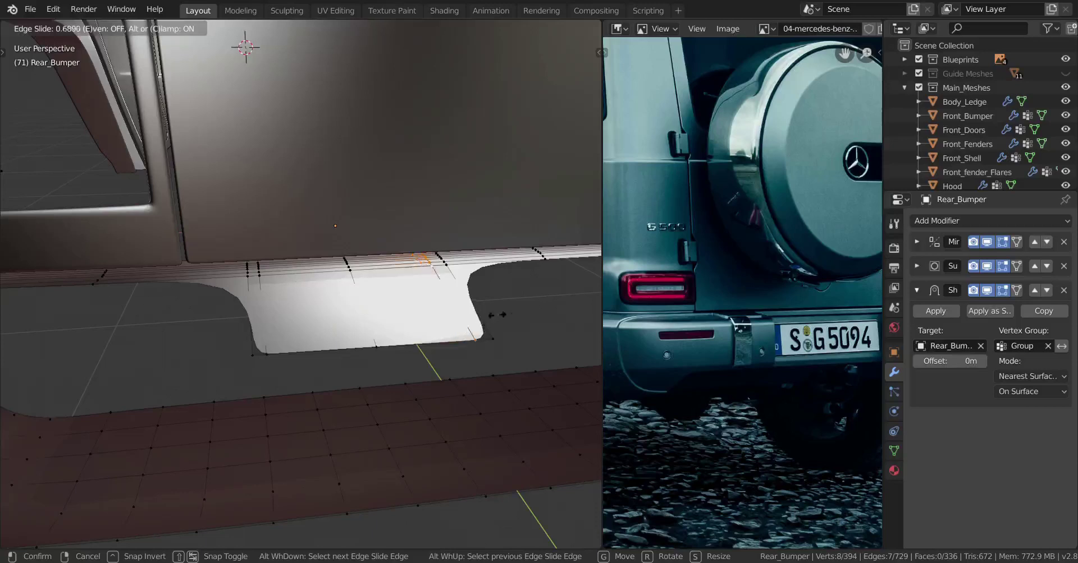
click(496, 314)
- Add a lengthwise loop cut on the tab and slide it close to its outer end
middle_drag(496, 315, 442, 341)
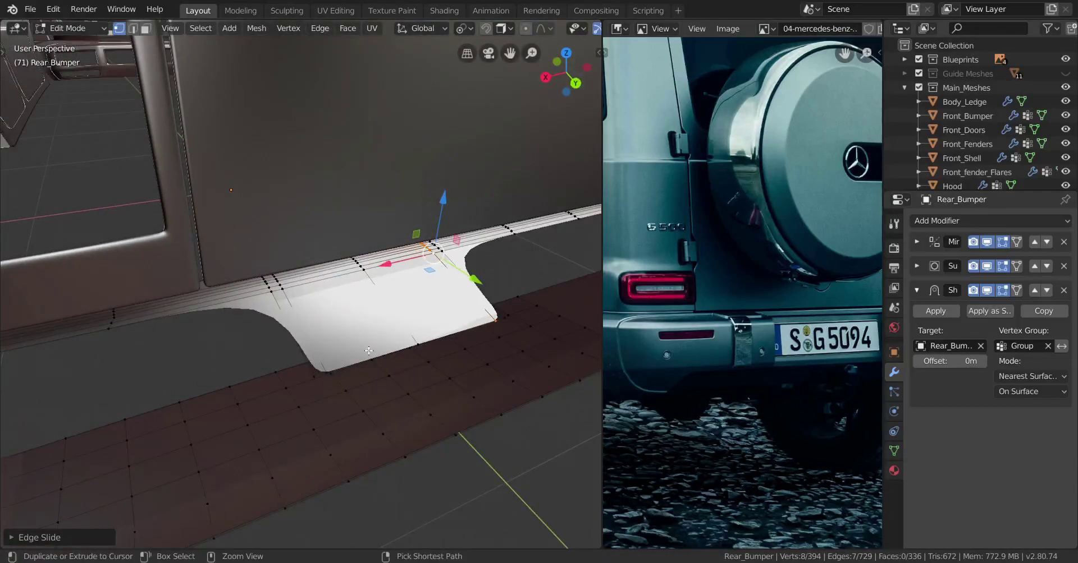
click(317, 346)
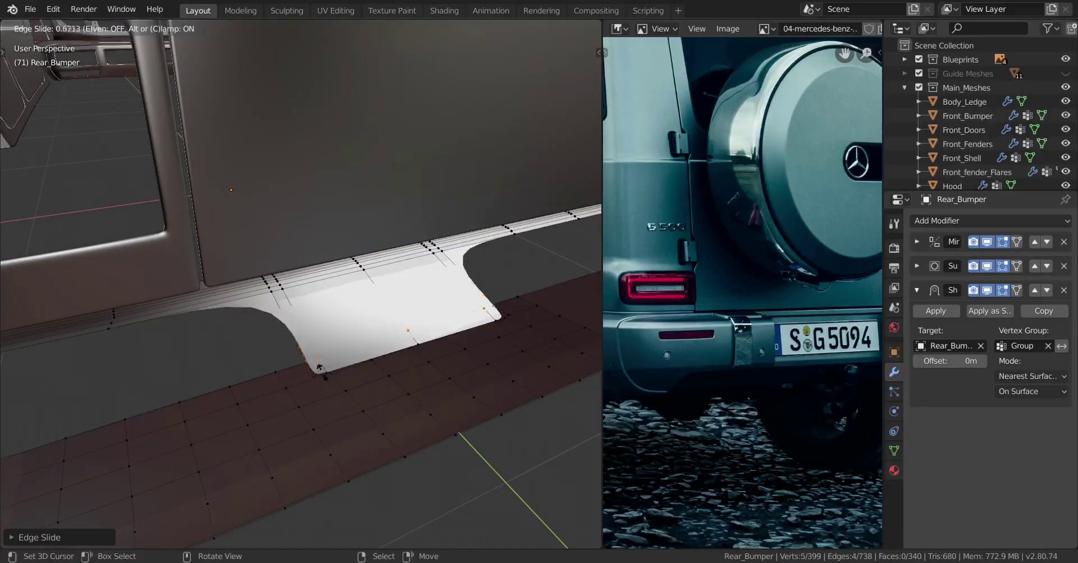
click(335, 405)
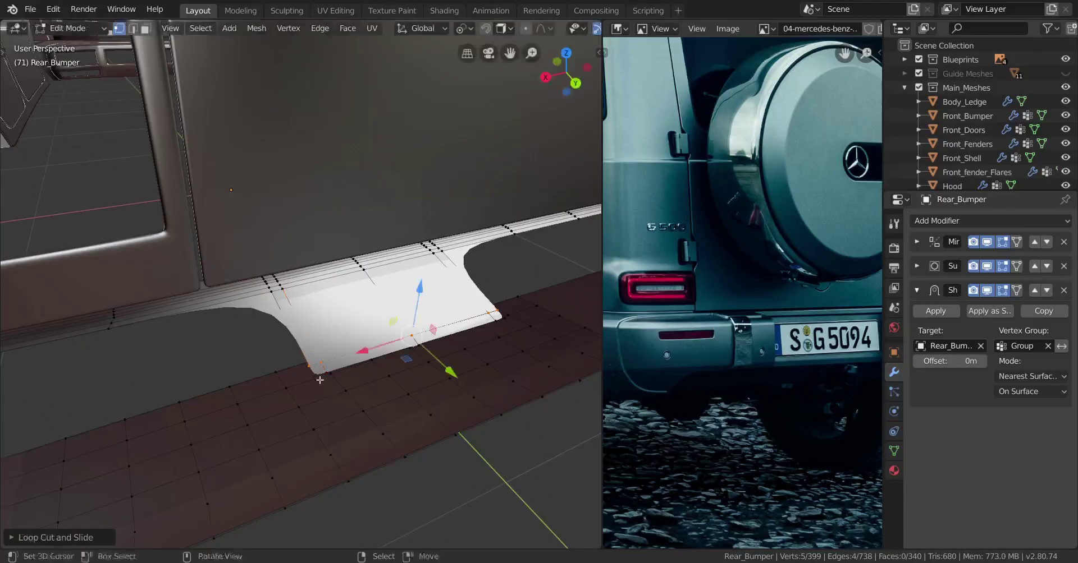
- Add a loop cut slid close to the tab's base, plus another lengthwise cut through the middle of the tab
middle_drag(335, 405, 472, 373)
click(338, 334)
click(338, 334)
key(g)
key(g)
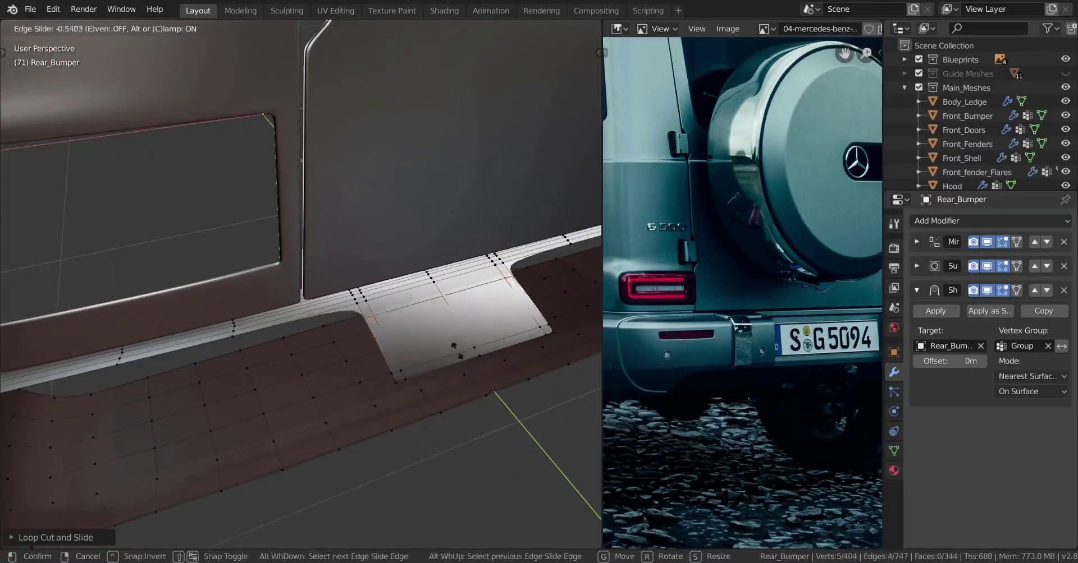
click(423, 317)
key(ctrl+r)
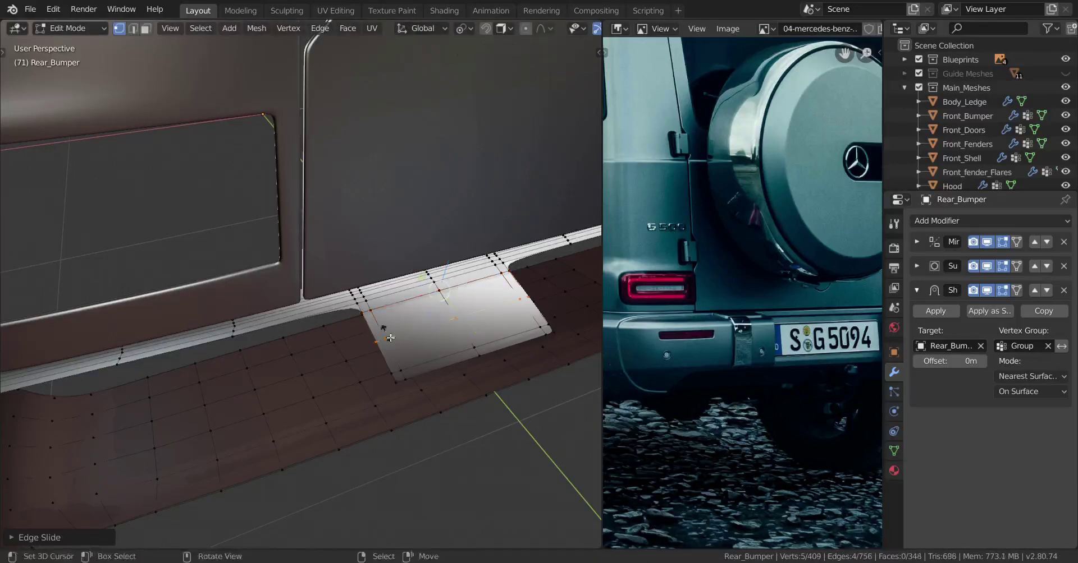
click(388, 335)
click(388, 335)
- Add a loop cut across the bumper's top strip on each side of the tab, slid close to the tab's side edges
scroll(385, 336, down, 3)
middle_drag(385, 335, 313, 363)
scroll(313, 363, up, 3)
click(292, 302)
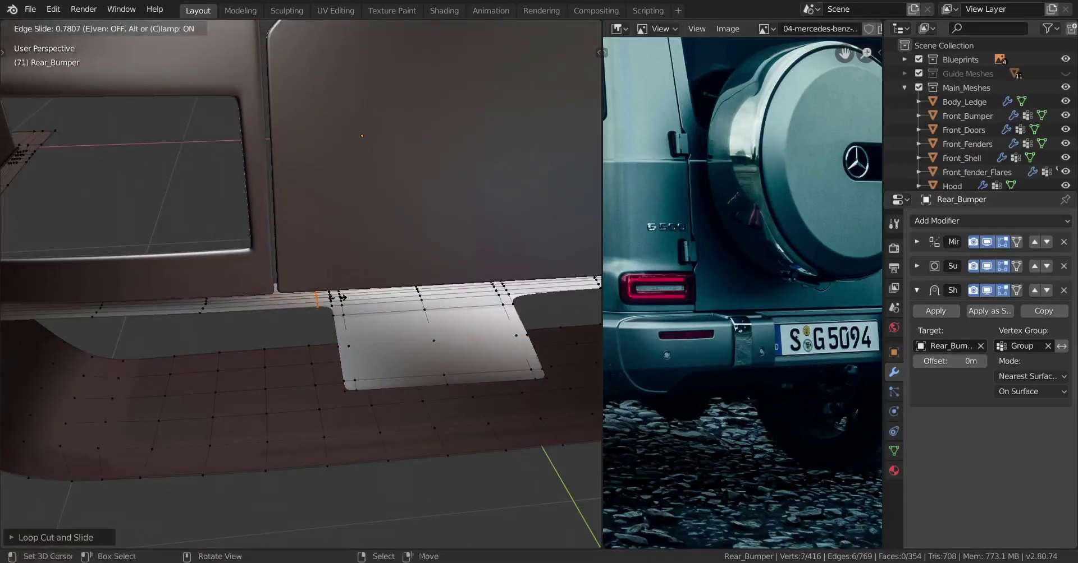
click(374, 290)
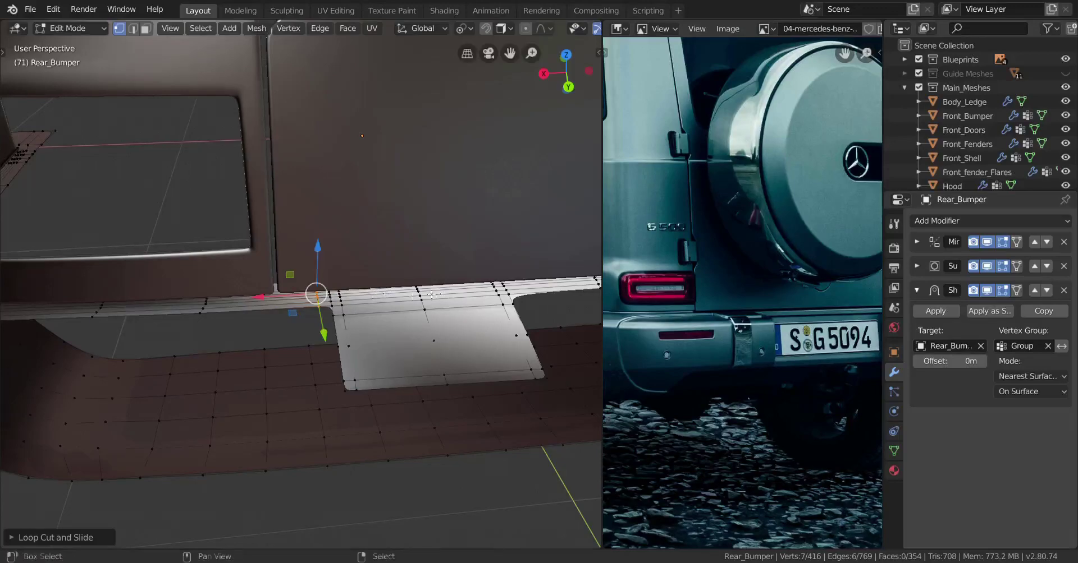
middle_drag(374, 290, 390, 291)
click(396, 291)
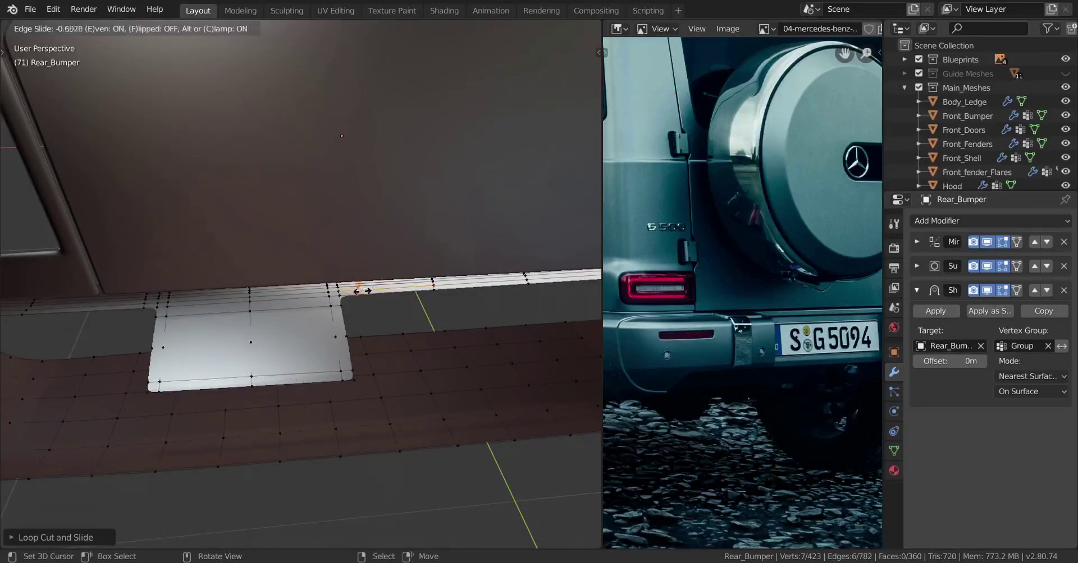
click(316, 298)
- Examine the smoothed bumper surface and its mesh around the tab, the top strip and the rear corner
scroll(312, 298, down, 3)
key(Tab)
middle_drag(312, 297, 342, 291)
scroll(336, 293, down, 4)
scroll(370, 267, up, 4)
scroll(311, 313, down, 4)
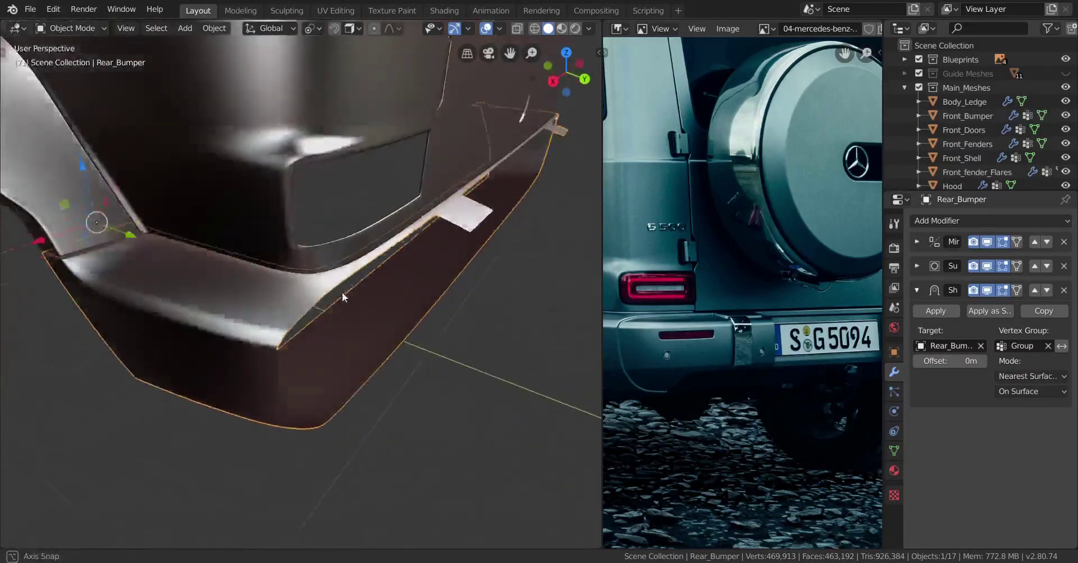
key(Tab)
scroll(325, 303, up, 5)
scroll(421, 303, down, 2)
shift+middle_drag(421, 303, 372, 291)
scroll(432, 286, up, 2)
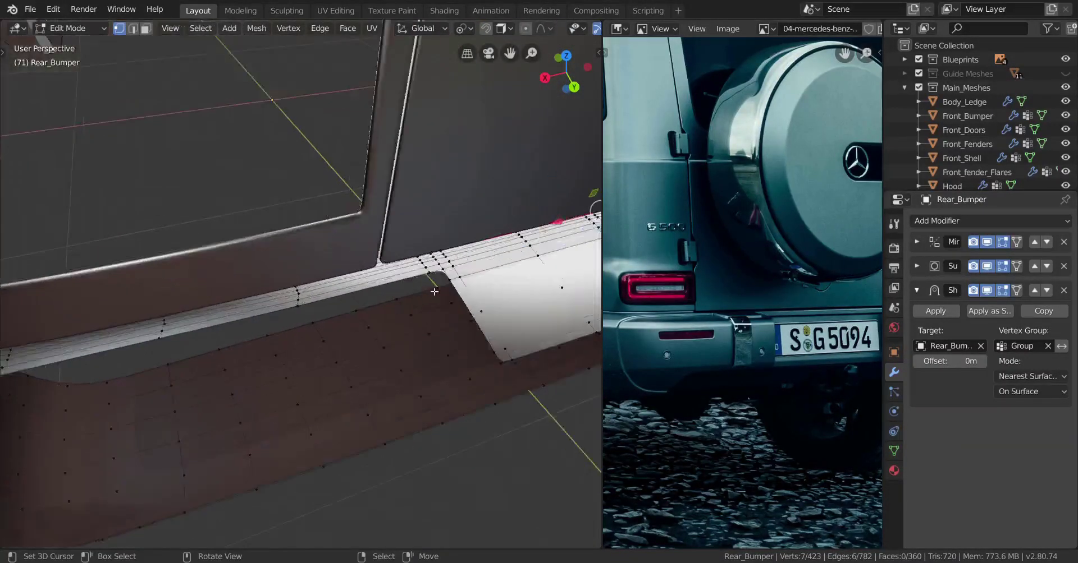
scroll(250, 325, down, 2)
scroll(396, 288, up, 2)
shift+middle_drag(250, 325, 436, 248)
middle_drag(464, 216, 438, 278)
- Duplicate the bumper's Shrinkwrap modifier and apply the original
key(Tab)
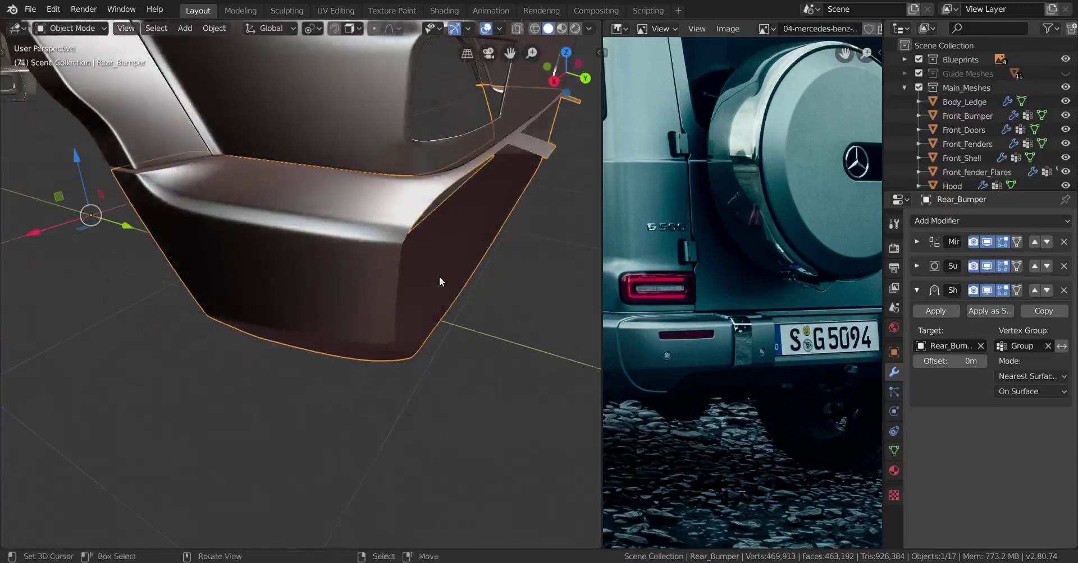
click(1043, 311)
click(937, 313)
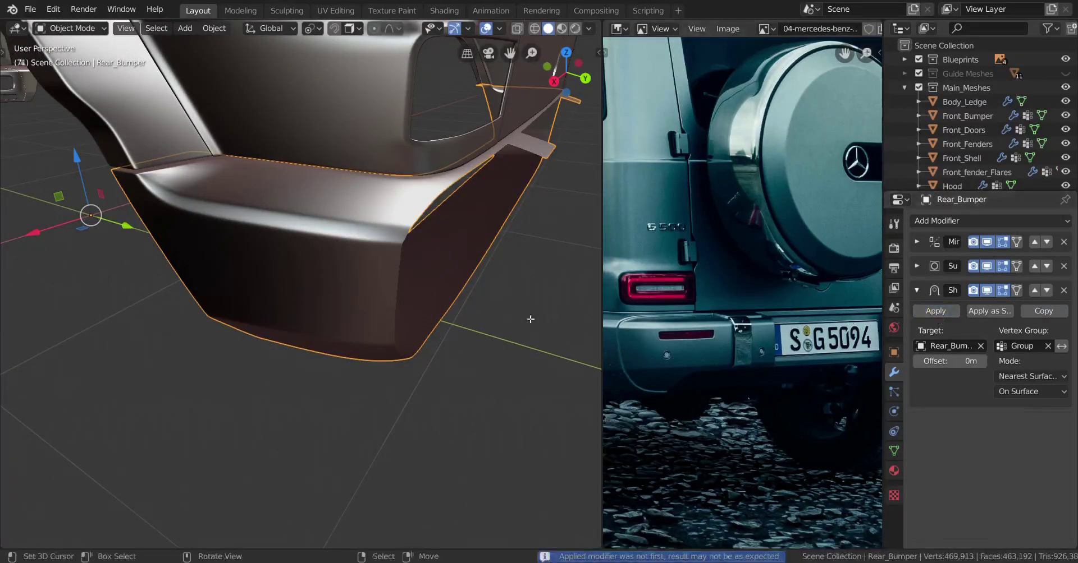
- Hide the row of vertices joining the top strip to the bumper's rear corner in Edit Mode
key(Tab)
scroll(456, 325, up, 5)
middle_drag(445, 329, 422, 308)
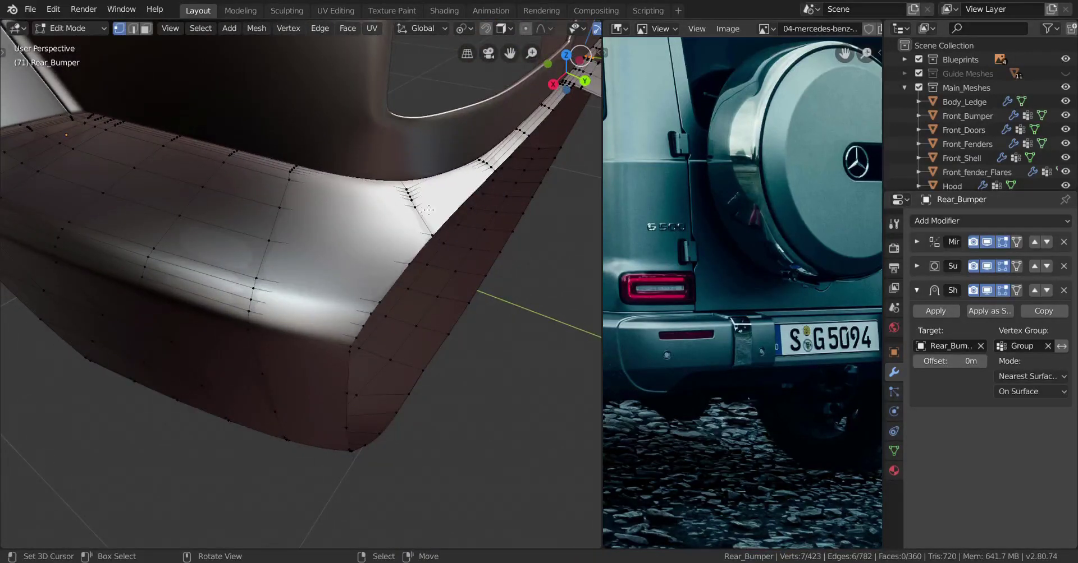
key(h)
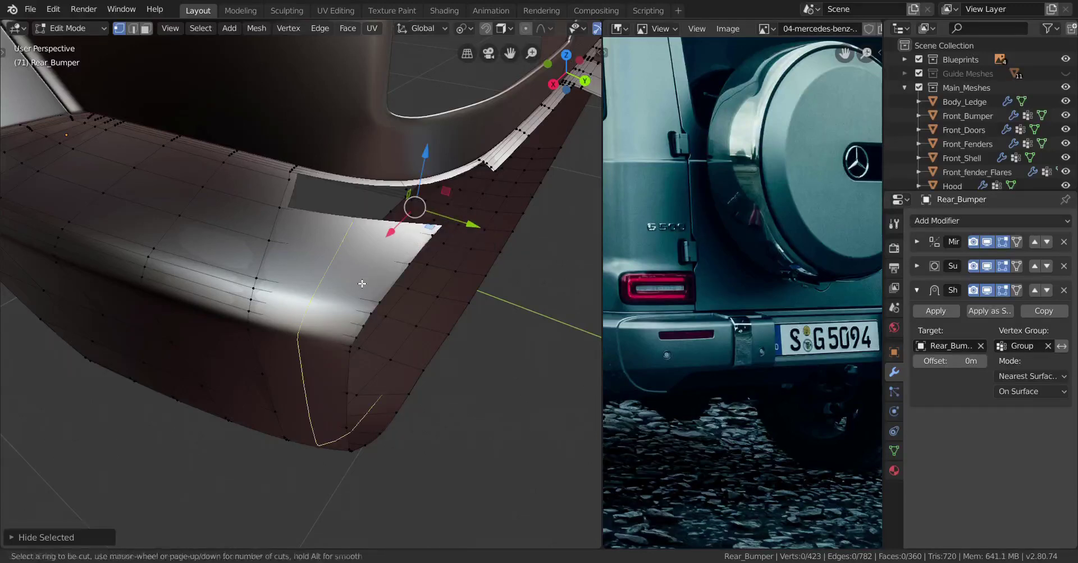
click(362, 283)
click(388, 279)
key(ctrl+z)
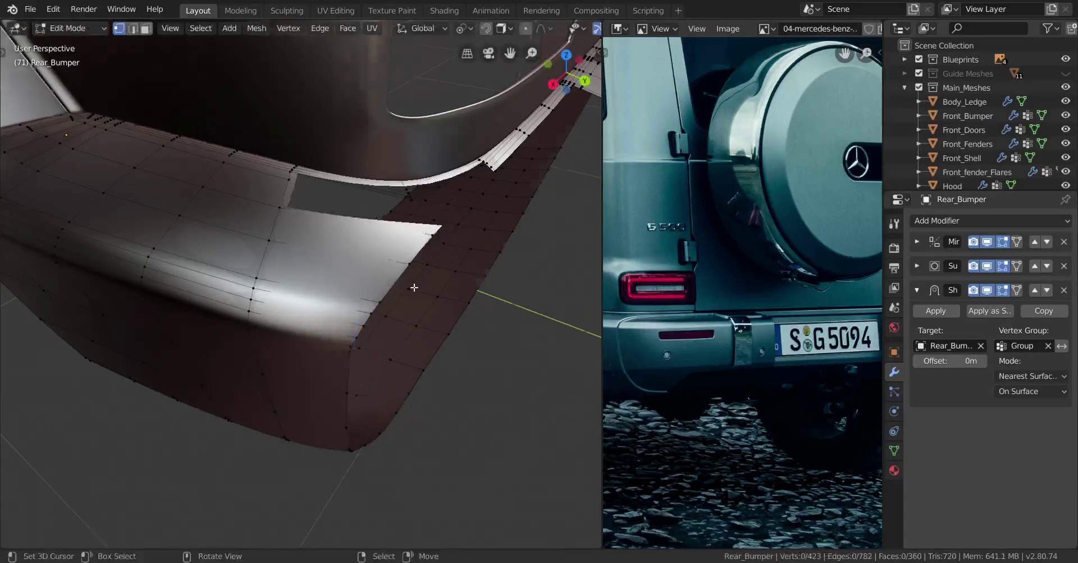
- In the back wireframe view, Edge Slide the bottom panel's vertical loop inboard past the blueprint's slanted line
middle_drag(413, 287, 370, 235)
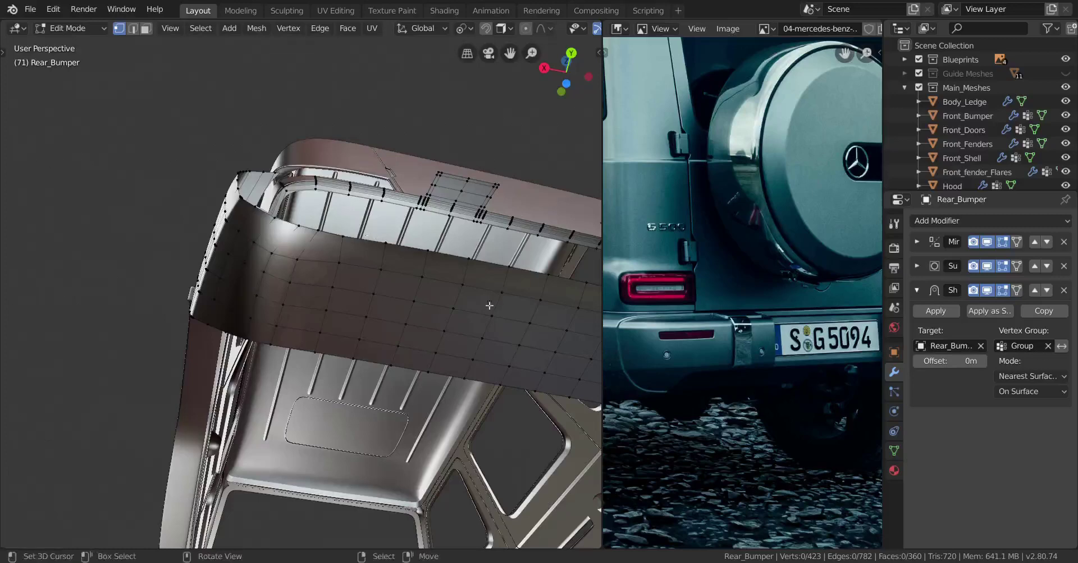
key(ctrl+KP_1)
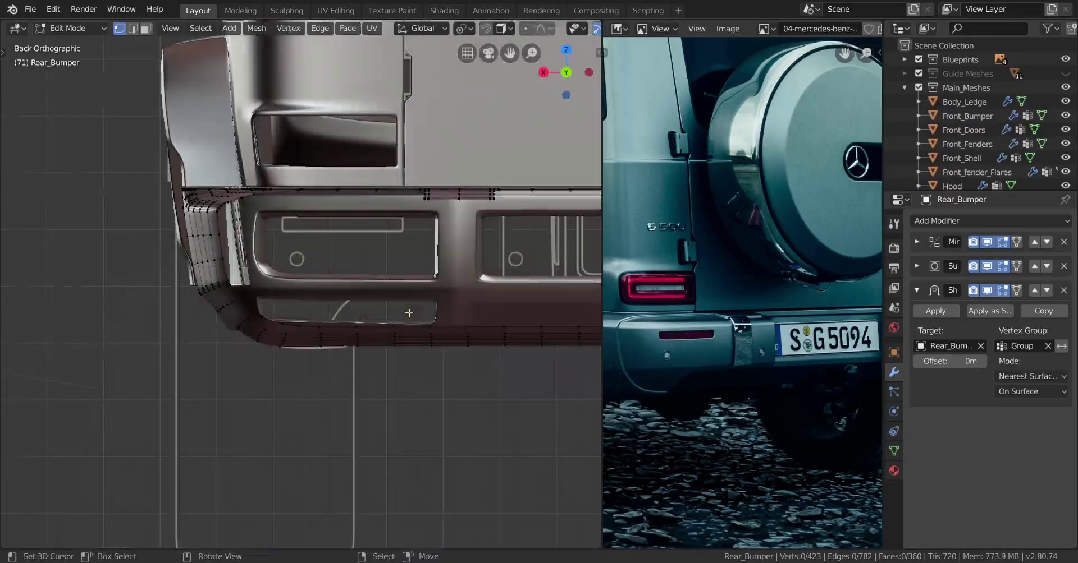
key(shift+z)
scroll(288, 338, up, 3)
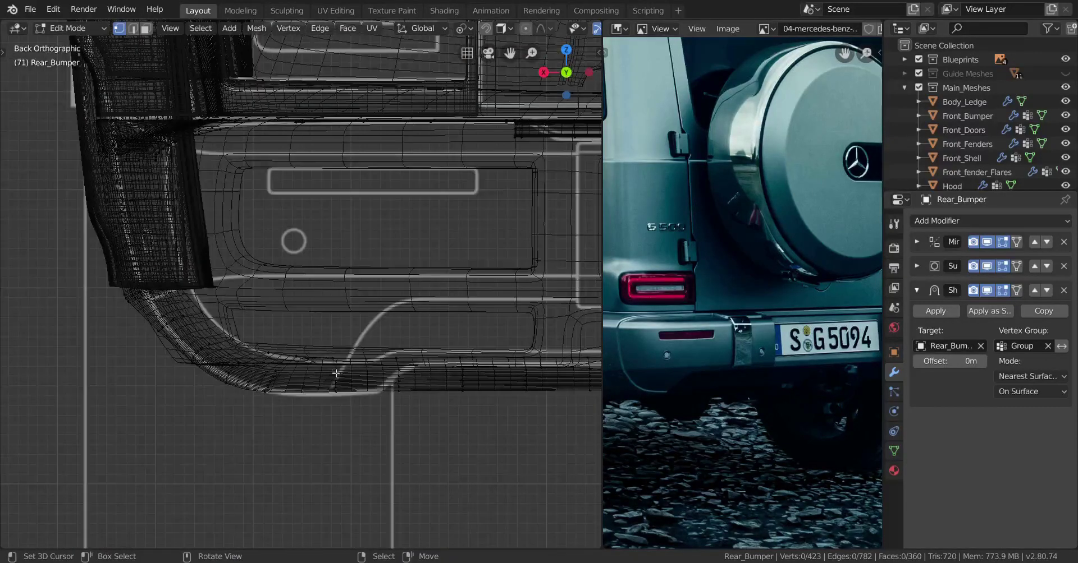
scroll(336, 373, up, 5)
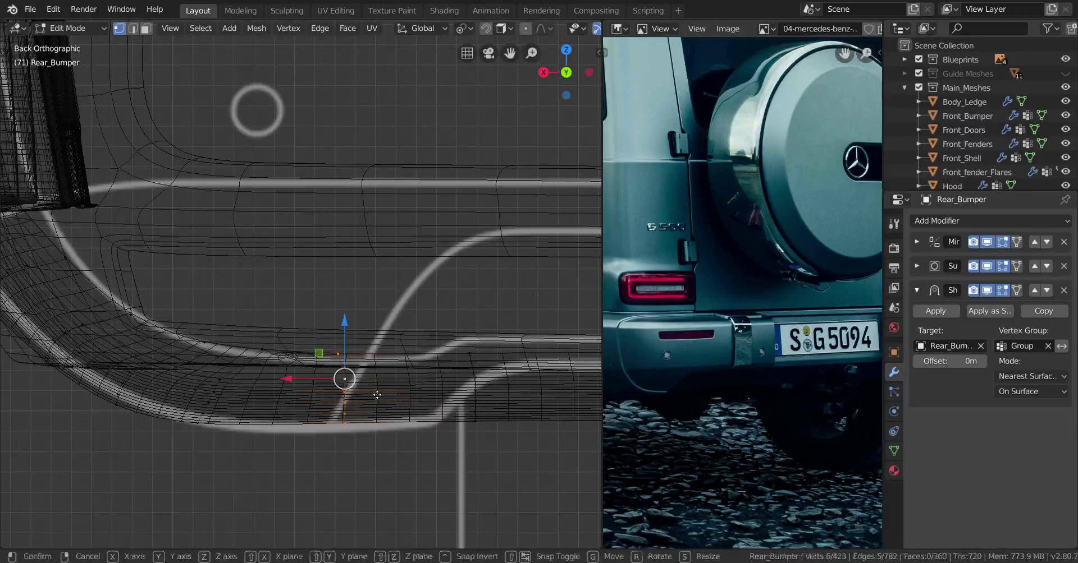
key(g)
key(g)
click(403, 386)
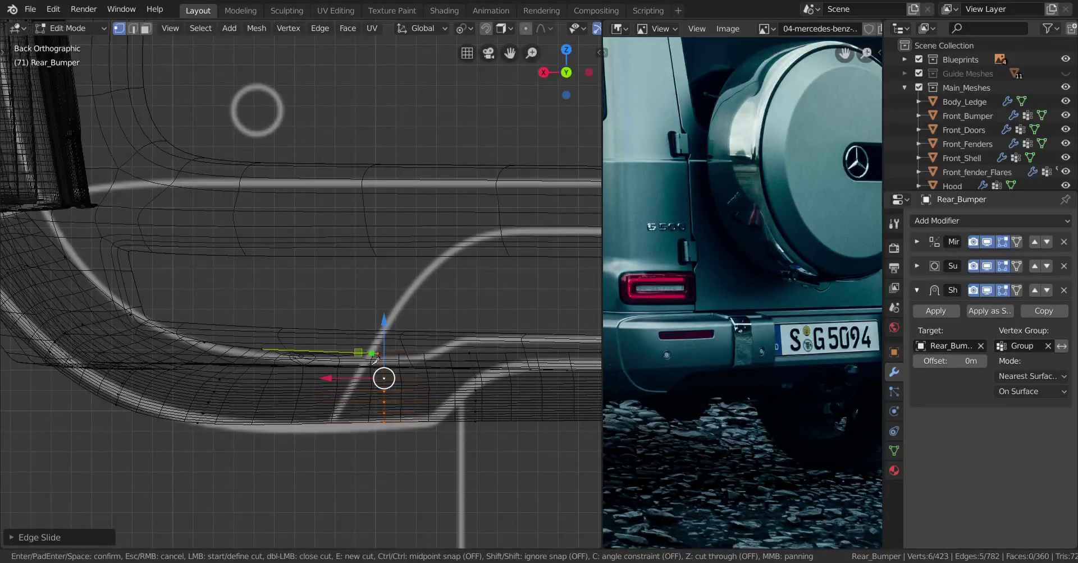
- Knife-cut the bottom panel along the blueprint's slanted line and delete the mesh between the cut and the next inboard loop
click(331, 424)
key(Return)
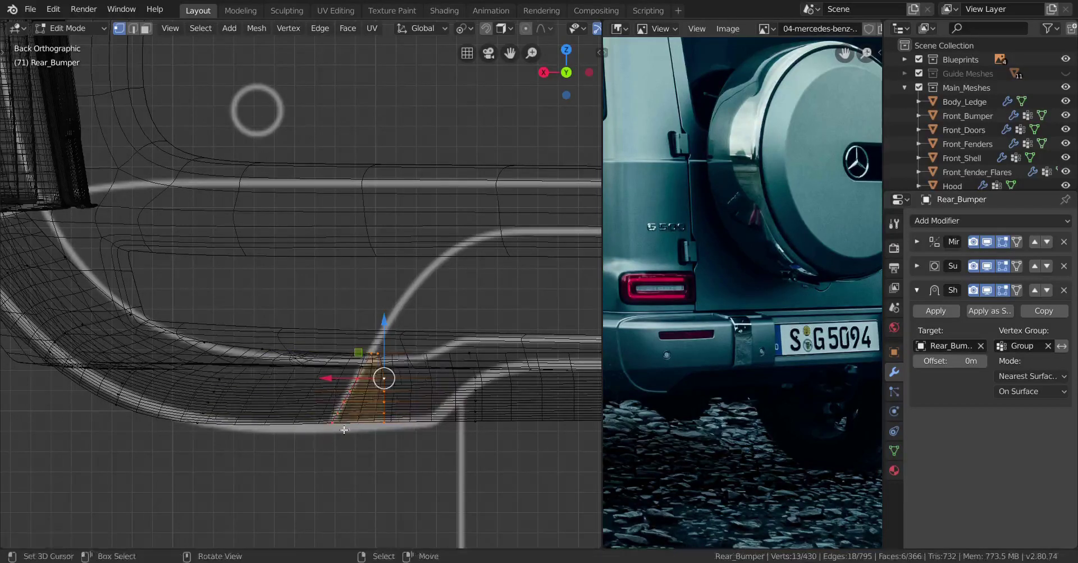
key(x)
click(430, 366)
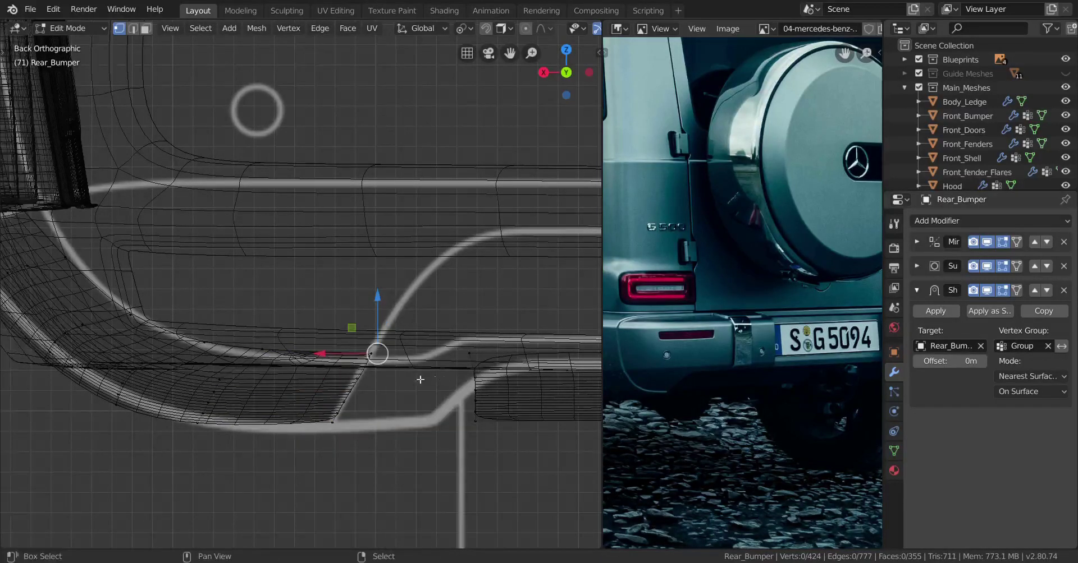
- Select the detached inboard part of the bottom panel as linked geometry and delete its vertices
shift+middle_drag(459, 351, 405, 348)
key(ctrl+l)
key(x)
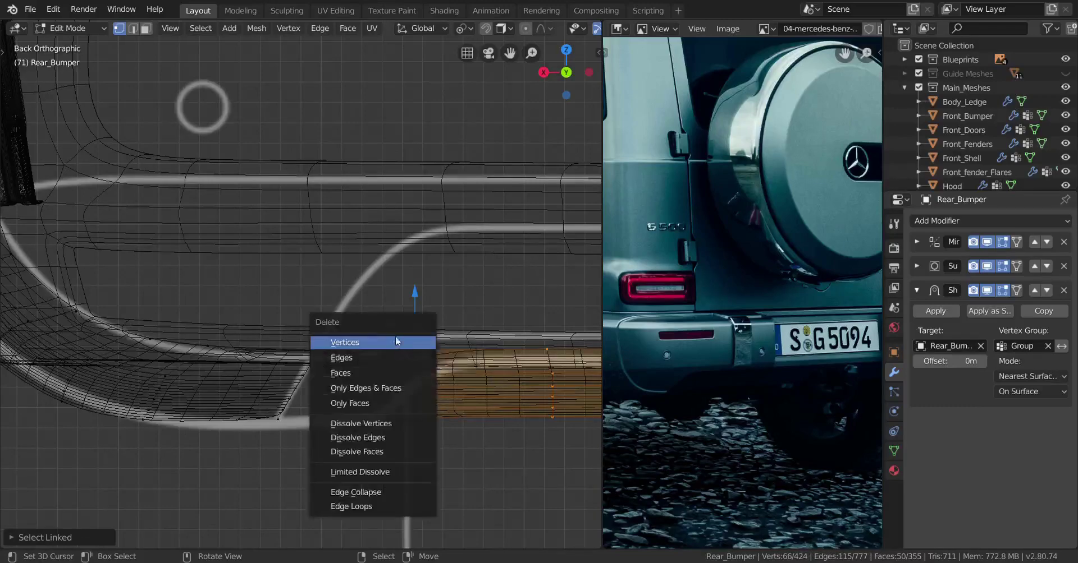
click(396, 341)
- Select the edge rows running across the remaining corner panel in solid view and even out their spacing with LoopTools Space
key(shift+z)
middle_drag(458, 404, 443, 344)
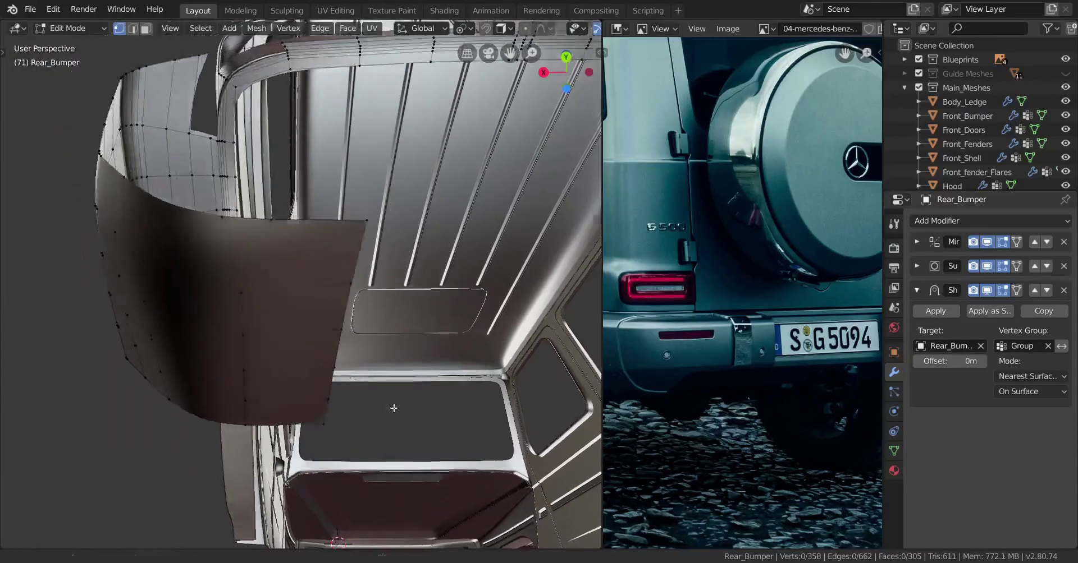
middle_drag(392, 409, 371, 362)
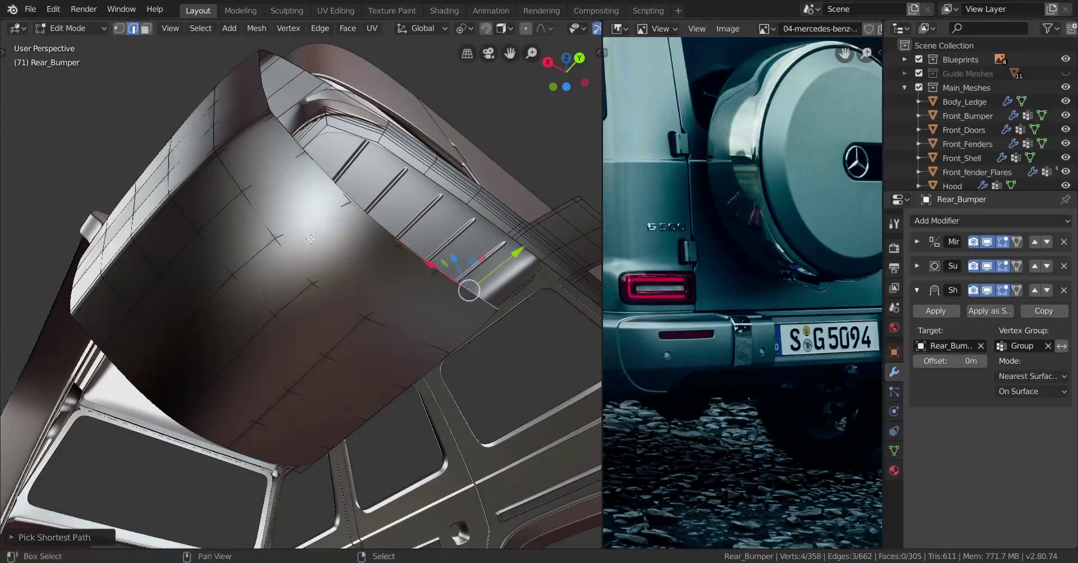
middle_drag(409, 336, 421, 371)
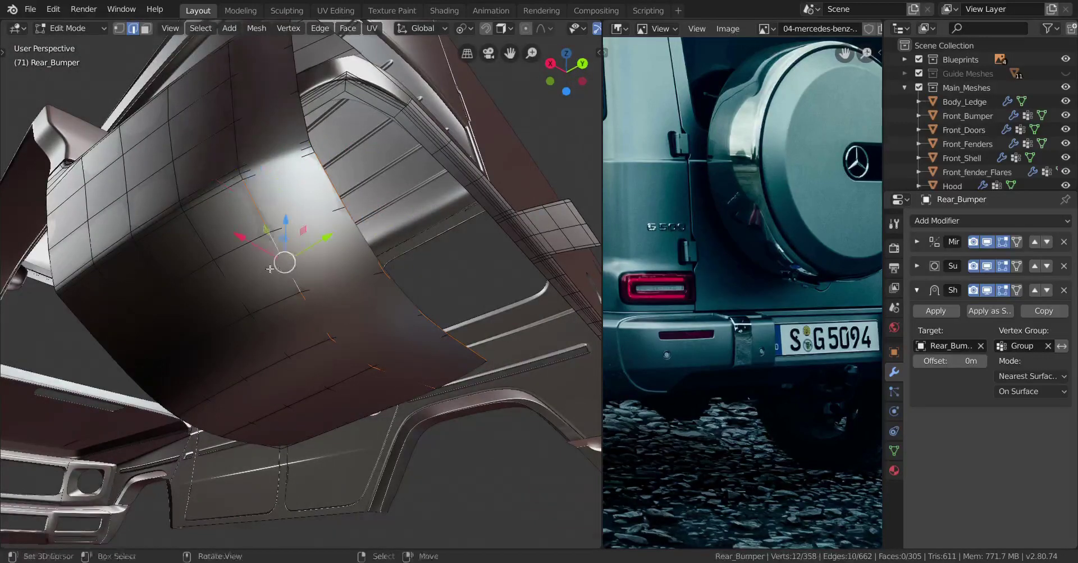
middle_drag(270, 270, 279, 200)
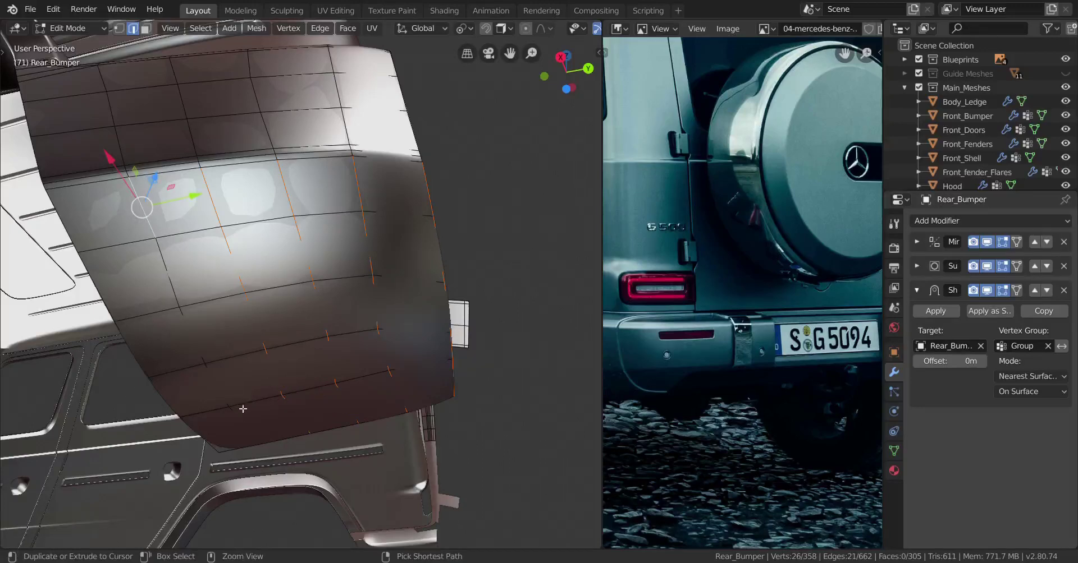
shift+middle_drag(210, 387, 262, 358)
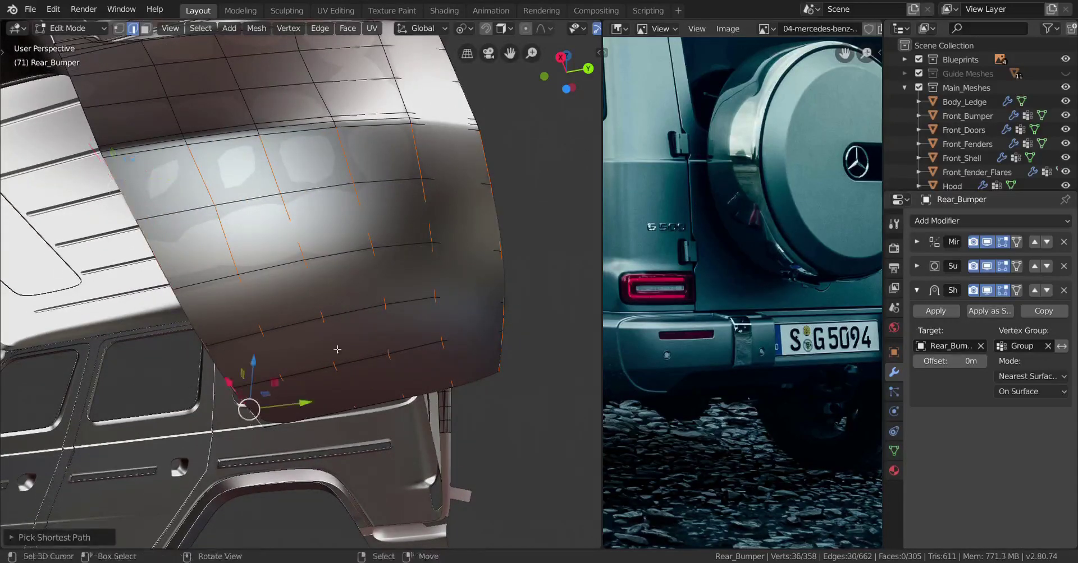
middle_drag(338, 350, 381, 95)
key(ctrl+e)
mouse_move(385, 88)
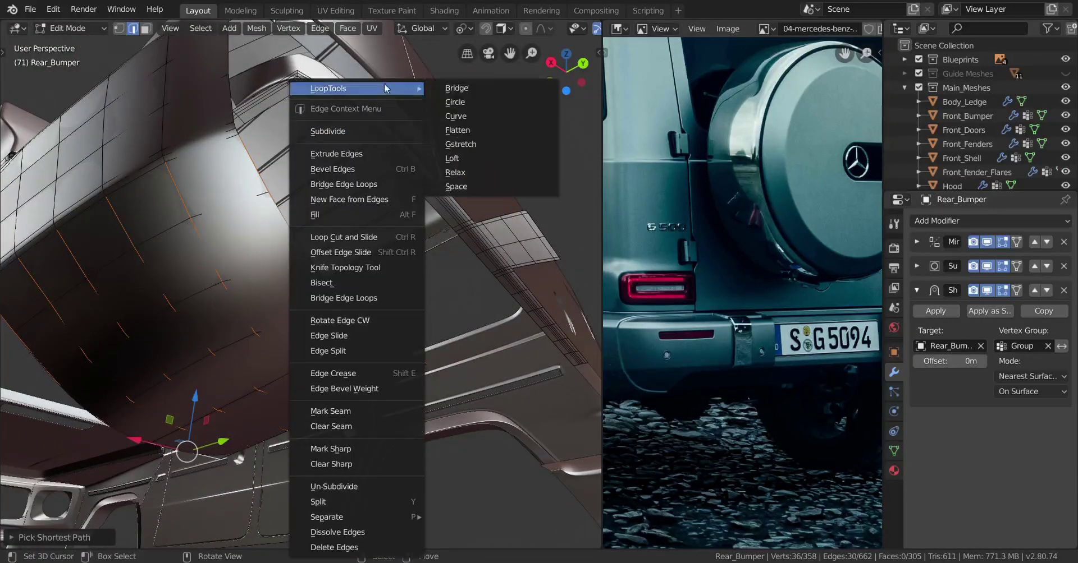
click(507, 187)
middle_drag(426, 264, 390, 293)
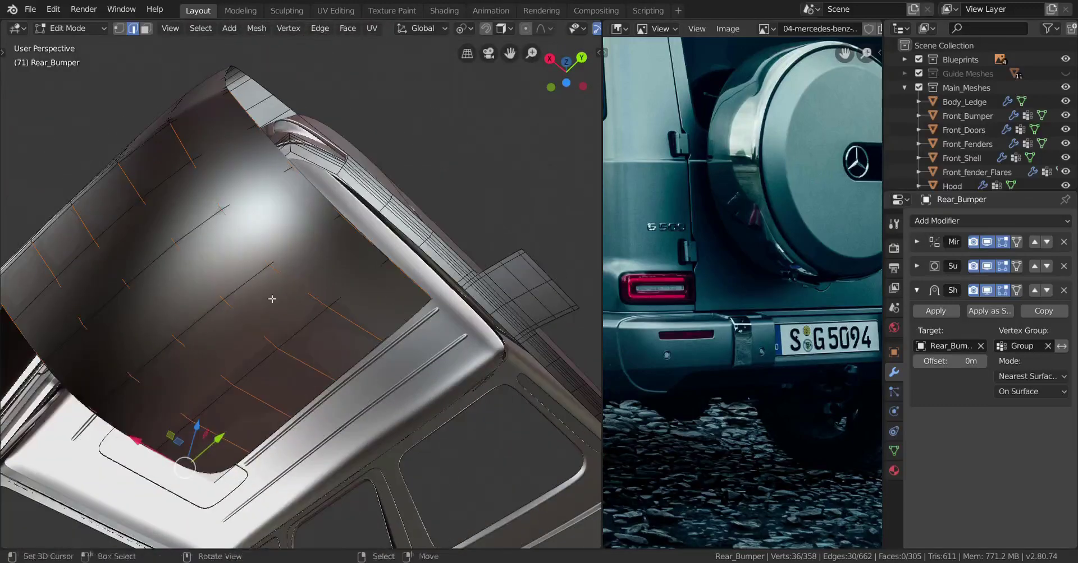
- Add a loop cut slid close to the corner panel's open rear edge and reveal the hidden geometry
middle_drag(272, 299, 372, 443)
key(ctrl+KP_1)
key(Tab)
key(Tab)
scroll(423, 457, up, 4)
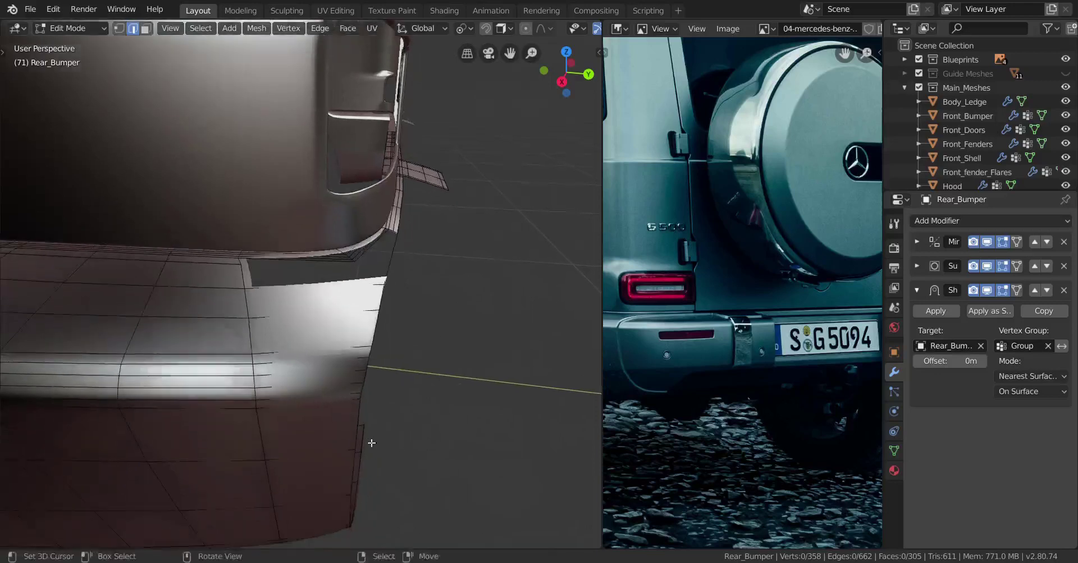
click(328, 400)
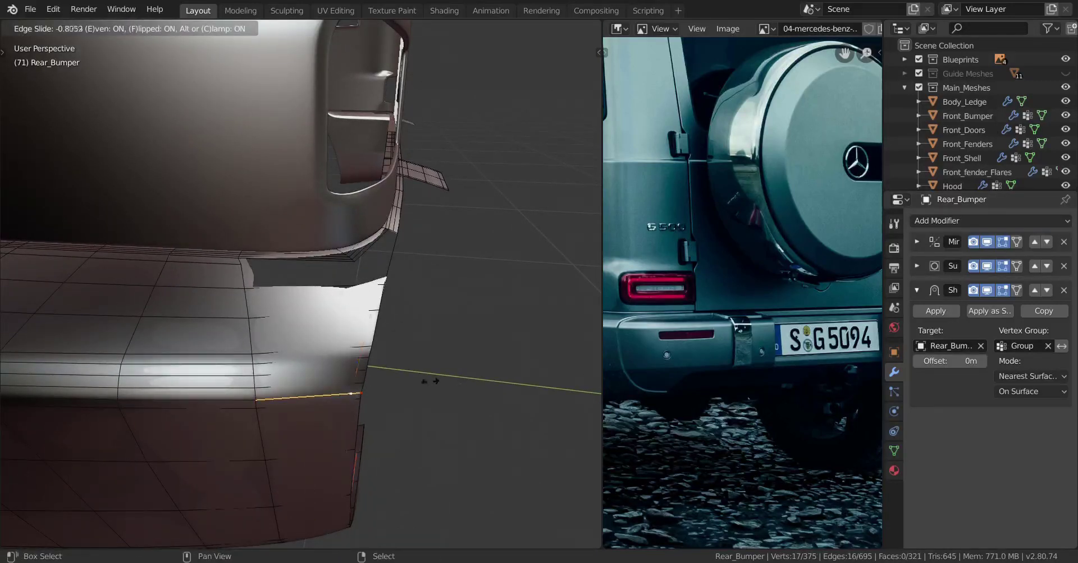
click(441, 375)
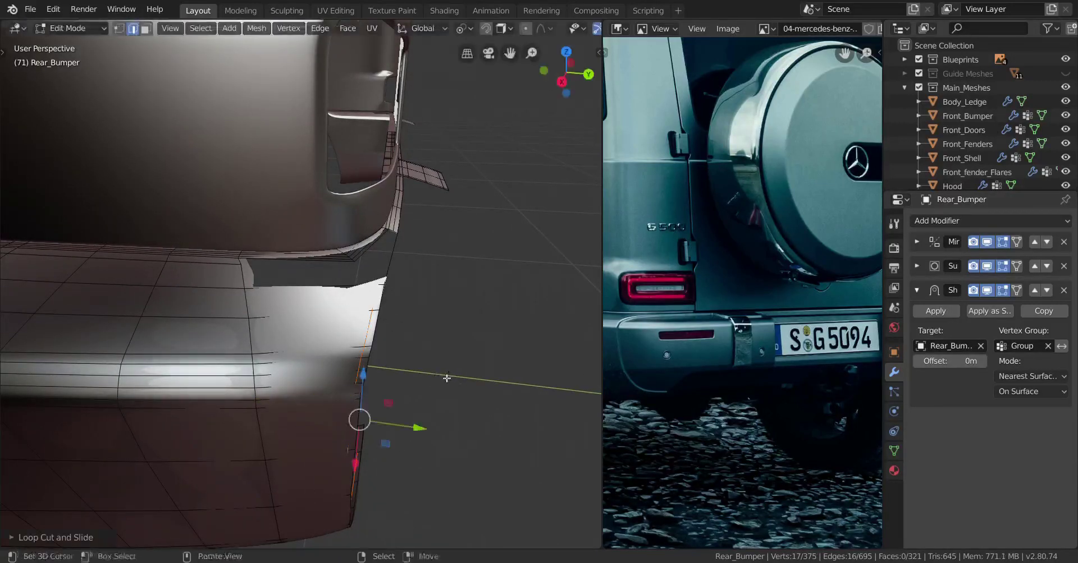
middle_drag(445, 440, 393, 396)
key(alt+h)
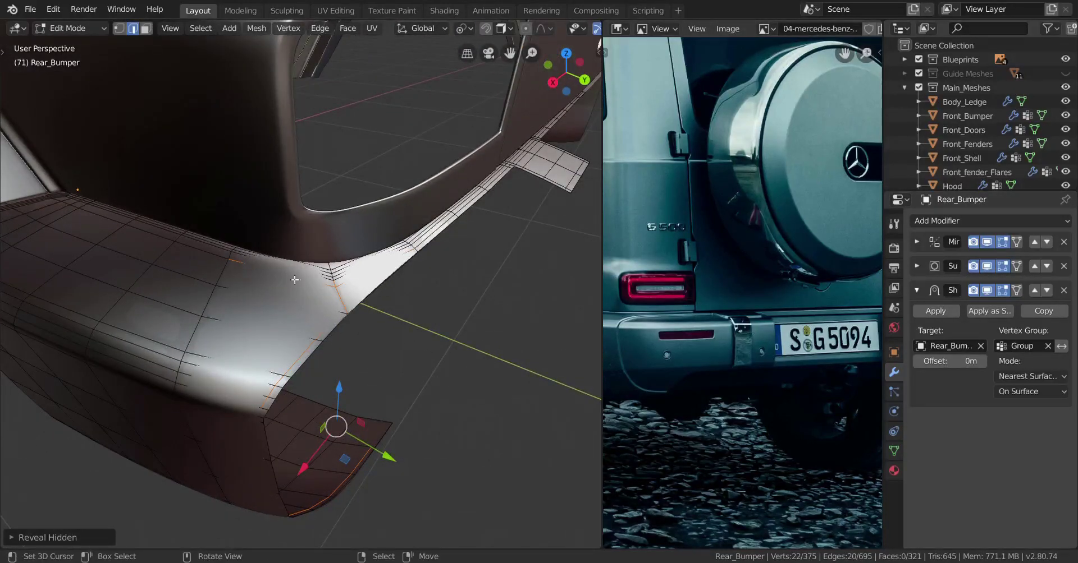
- Copy the Shrinkwrap modifier again and apply the first one so the new loop follows the guide mesh
scroll(390, 242, up, 2)
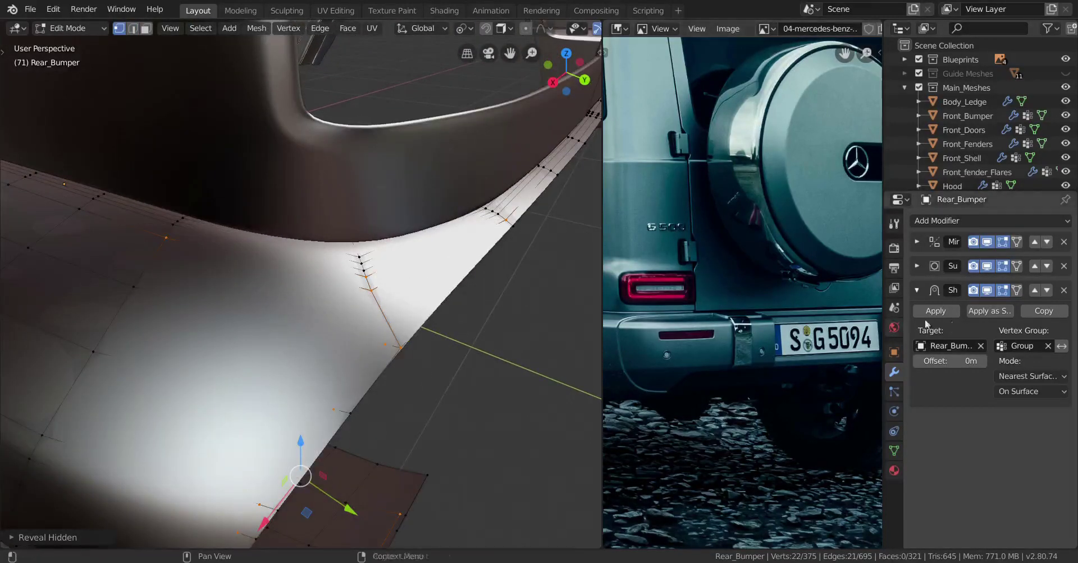
key(Tab)
click(1037, 312)
click(935, 311)
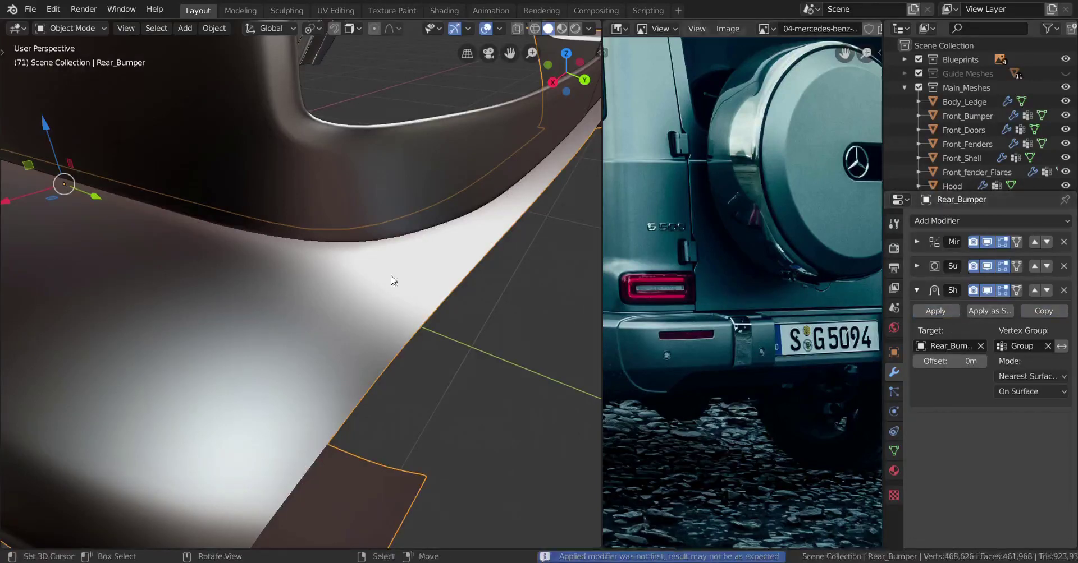
- Merge the two neighbouring vertices near the open rear edge below the inner corner, using At Last
key(Tab)
middle_drag(375, 333, 312, 371)
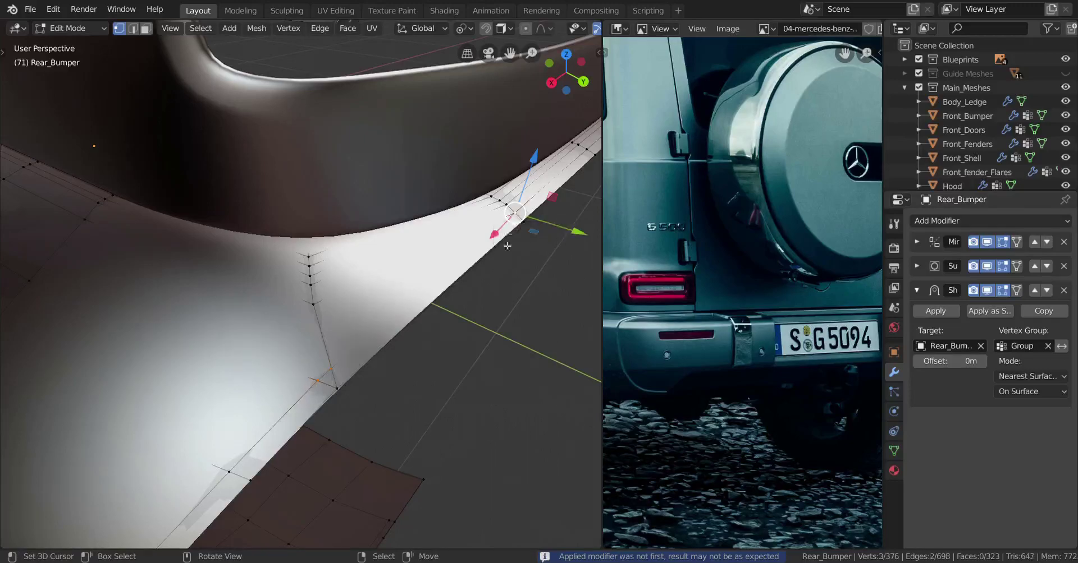
middle_drag(443, 295, 380, 299)
key(z)
mouse_move(322, 322)
middle_down()
mouse_move(333, 359)
mouse_move(331, 350)
middle_up()
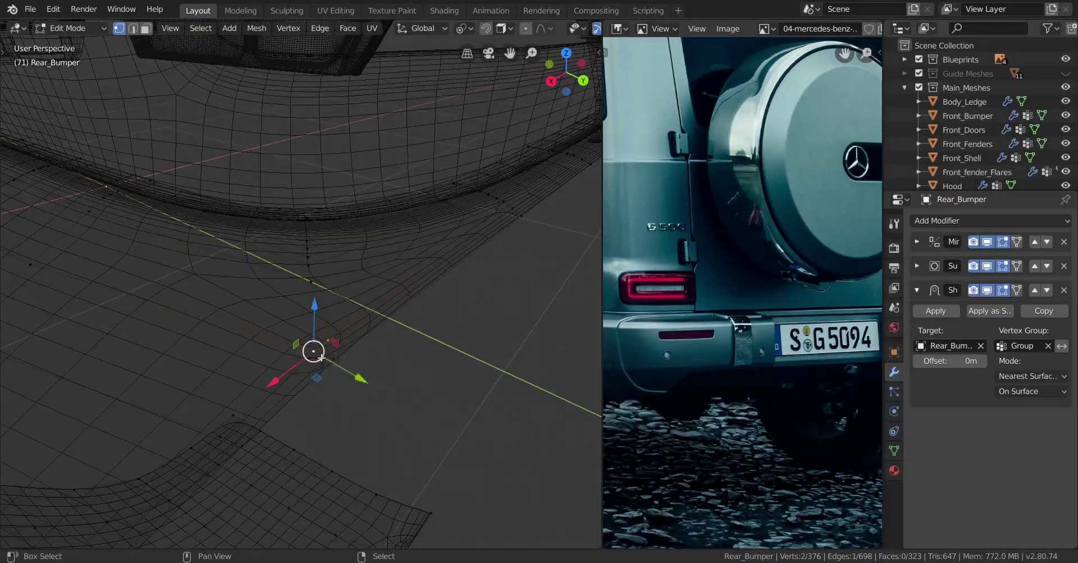
key(m)
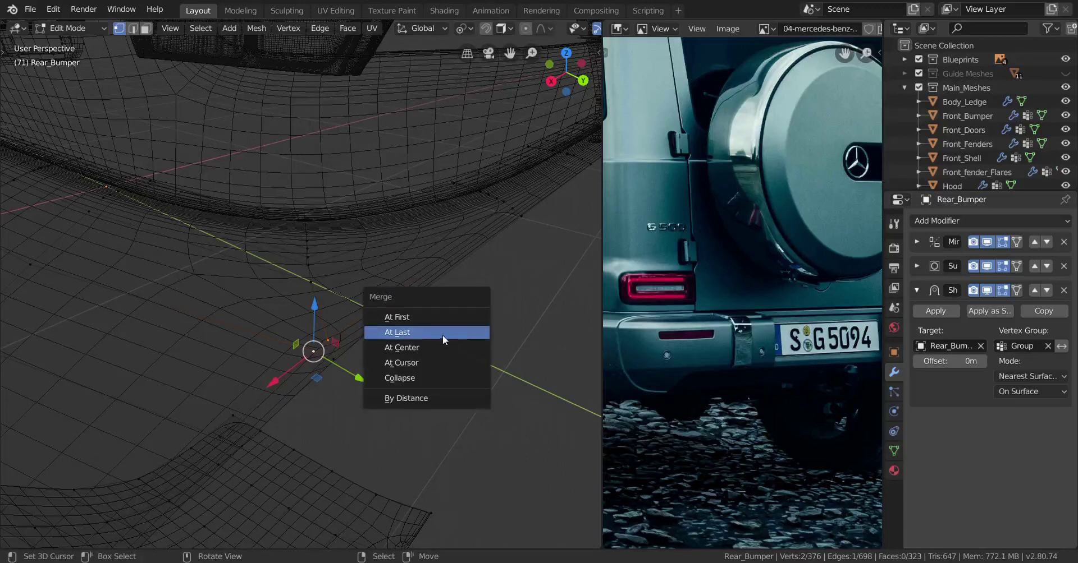
click(444, 334)
- Examine the bumper corner's topology and shading around the merged vertex in wireframe and solid view
key(shift+z)
scroll(527, 345, down, 3)
middle_drag(500, 338, 488, 339)
scroll(505, 337, up, 2)
key(z)
click(380, 338)
middle_drag(366, 326, 352, 320)
key(a)
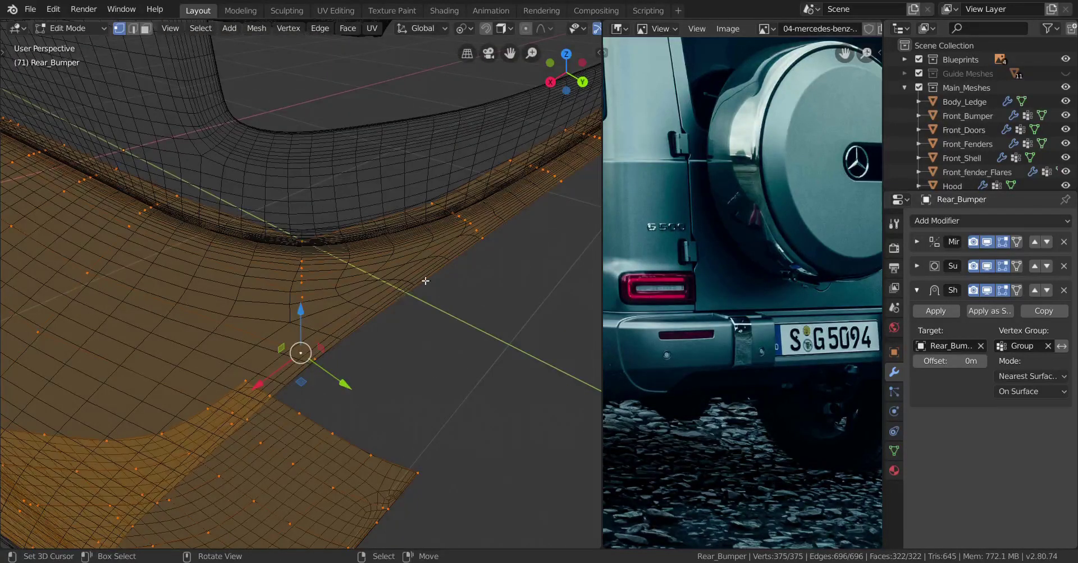
mouse_move(398, 271)
middle_down()
mouse_move(225, 264)
mouse_move(342, 255)
mouse_move(361, 234)
mouse_move(385, 238)
middle_up()
key(z)
click(484, 242)
mouse_move(479, 242)
shift+middle_down()
mouse_move(306, 286)
mouse_move(296, 356)
mouse_move(337, 346)
mouse_move(318, 299)
mouse_move(327, 331)
mouse_move(322, 318)
mouse_move(369, 328)
mouse_move(365, 306)
shift+middle_up()
key(Tab)
key(Tab)
- Select the unneeded edge loop running across the bumper's corner panel and remove it with Dissolve Edges
mouse_move(458, 292)
middle_down()
mouse_move(349, 281)
mouse_move(353, 265)
mouse_move(334, 255)
mouse_move(308, 277)
mouse_move(313, 290)
middle_up()
alt+right_click(304, 268)
key(shift+z)
key(x)
click(304, 278)
key(ctrl+z)
key(x)
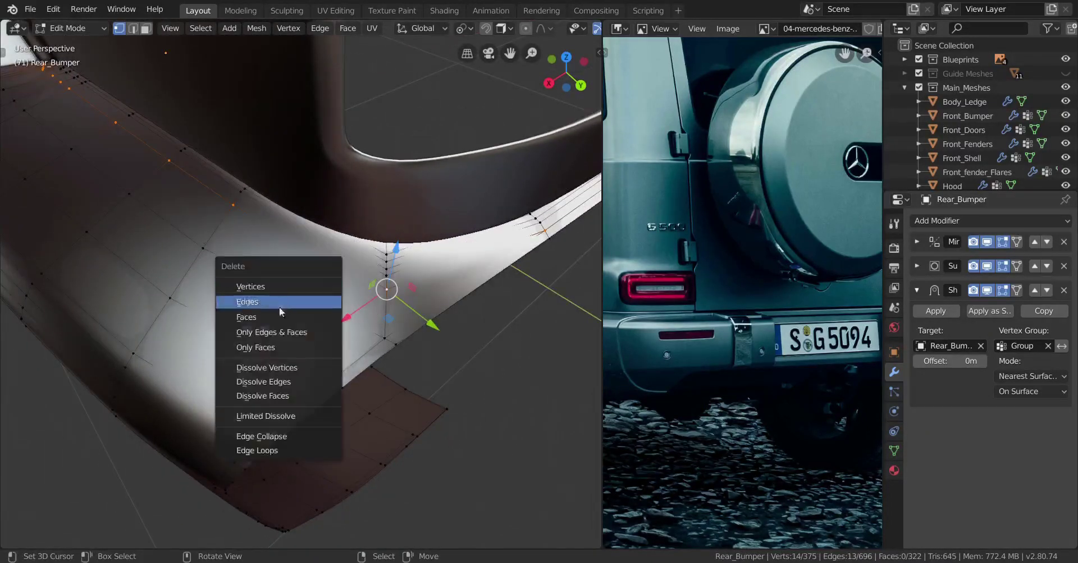
click(288, 382)
- Inspect the corner panel's edge flow and surface smoothness in wireframe, solid view and Object Mode
mouse_move(289, 382)
middle_down()
mouse_move(298, 361)
mouse_move(312, 382)
mouse_move(305, 351)
mouse_move(323, 334)
mouse_move(353, 339)
mouse_move(331, 339)
mouse_move(331, 305)
middle_up()
key(Tab)
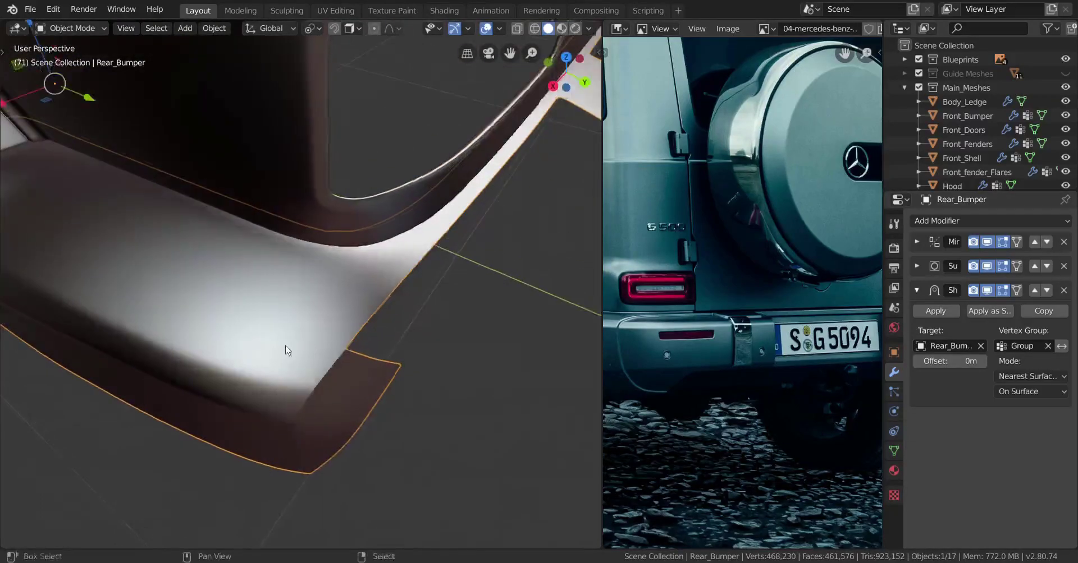
key(Tab)
key(z)
click(227, 341)
key(a)
scroll(346, 298, up, 1)
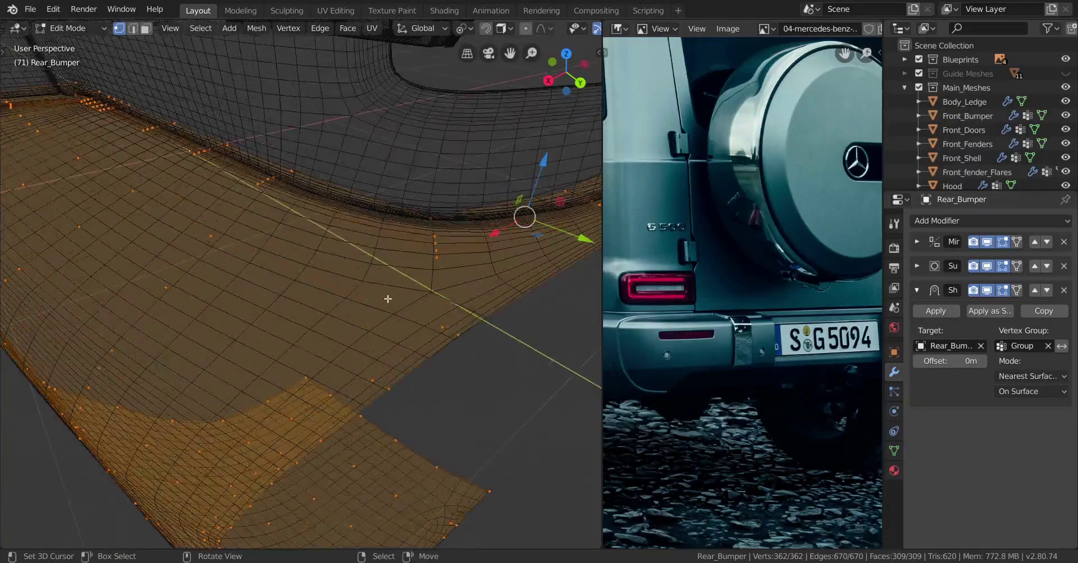
key(shift+z)
middle_drag(388, 276, 379, 276)
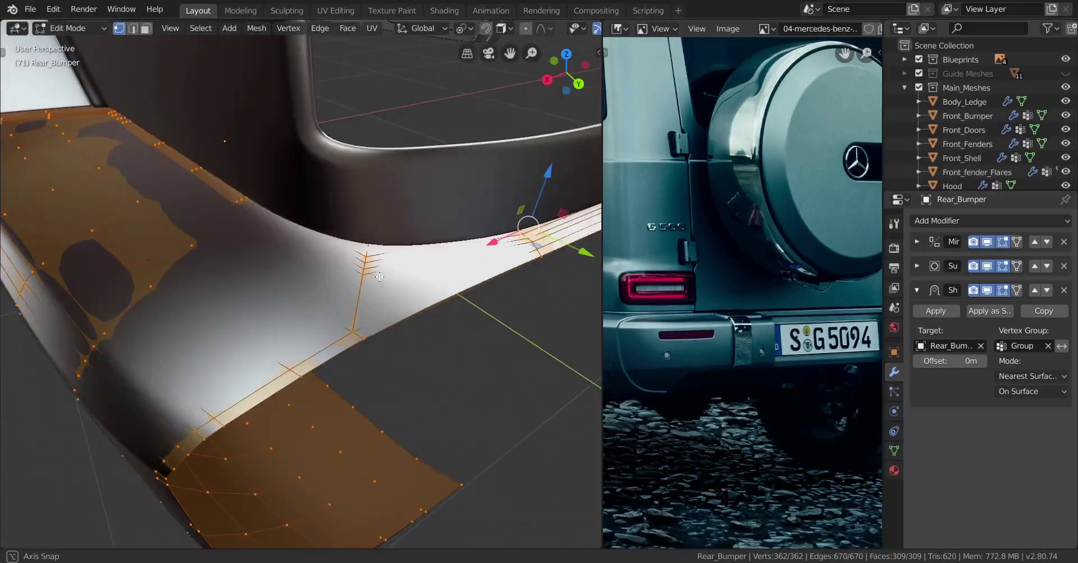
key(shift+z)
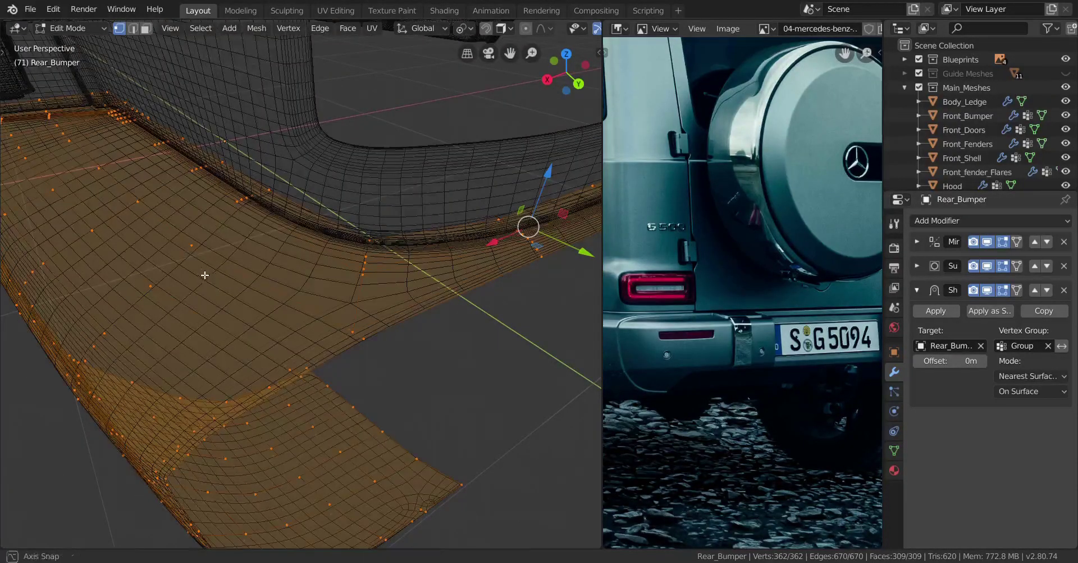
mouse_move(204, 275)
middle_down()
mouse_move(271, 262)
mouse_move(330, 281)
mouse_move(332, 315)
mouse_move(284, 251)
mouse_move(274, 273)
mouse_move(300, 268)
mouse_move(341, 290)
mouse_move(325, 271)
middle_up()
key(shift+z)
key(Tab)
key(Tab)
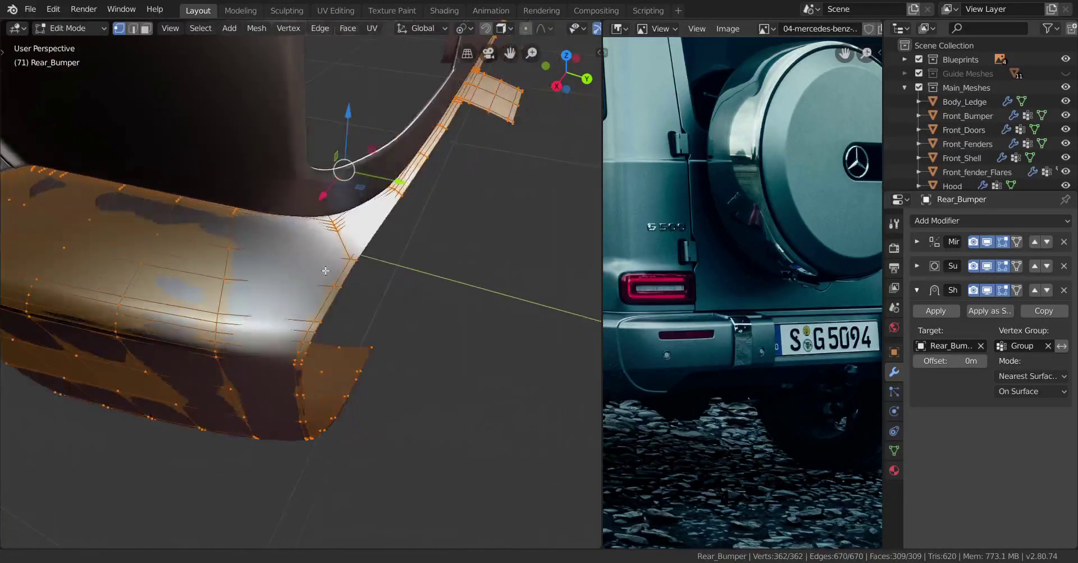
key(Tab)
- Compare the rear bumper's shape with the licence plate recess and bumper corners in the reference photo
middle_drag(376, 248, 416, 255)
scroll(312, 248, down, 4)
key(a)
key(a)
scroll(335, 265, up, 5)
scroll(669, 316, down, 3)
scroll(725, 337, up, 4)
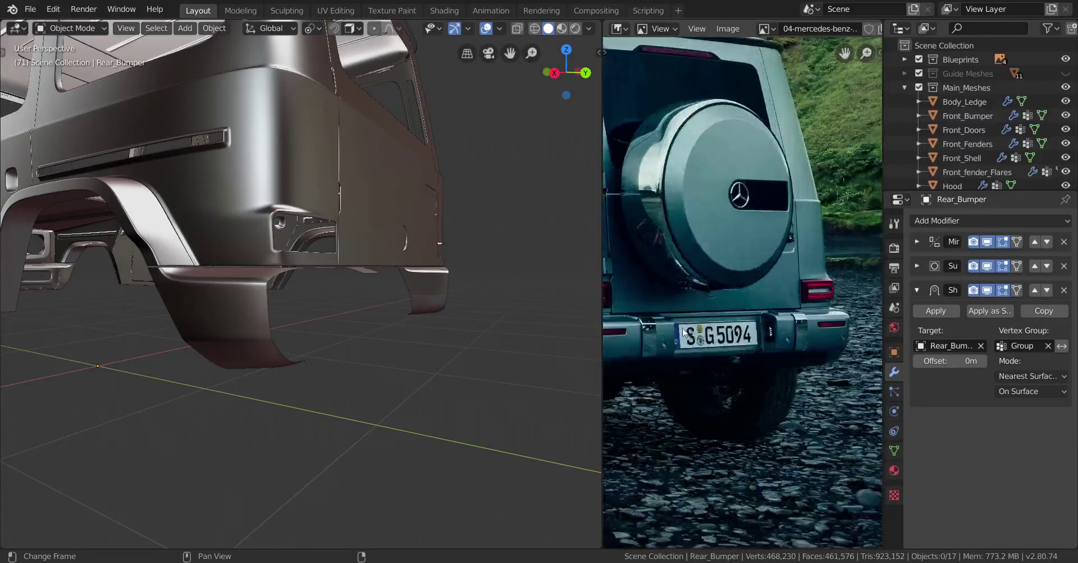
scroll(678, 345, up, 3)
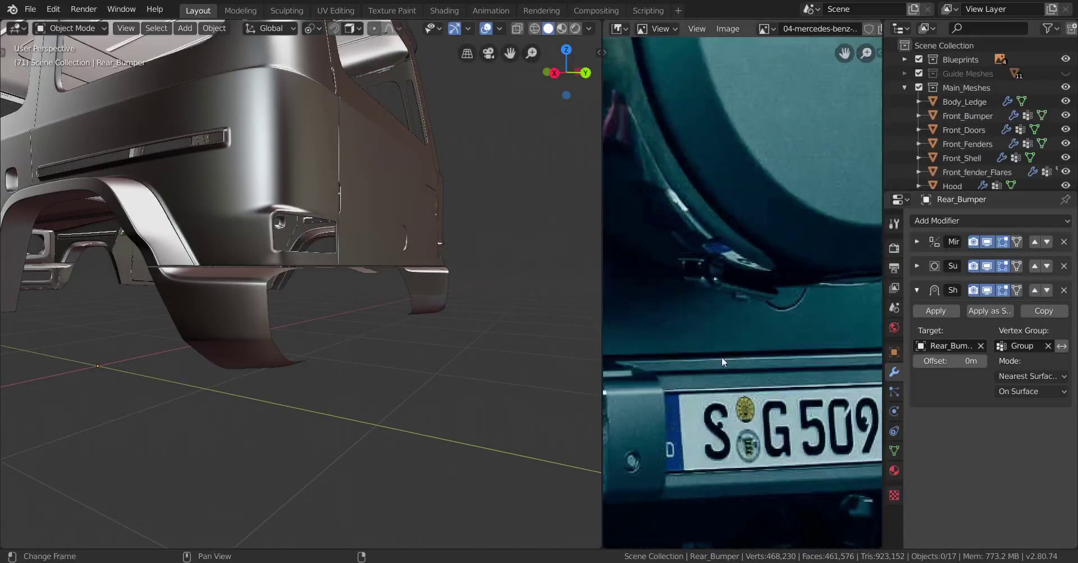
scroll(722, 357, down, 1)
scroll(752, 345, up, 3)
scroll(762, 376, down, 3)
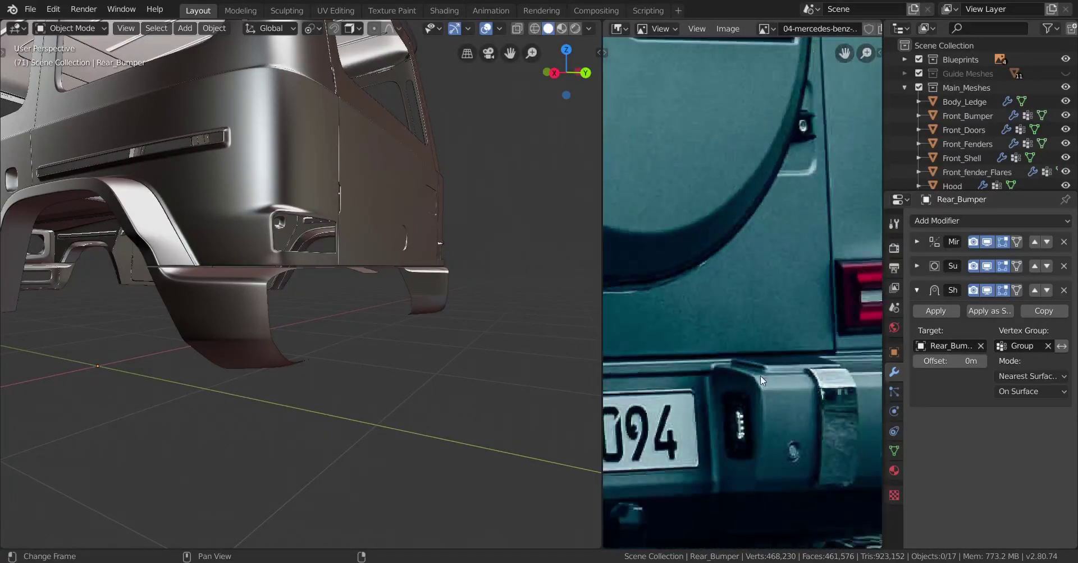
middle_drag(760, 375, 773, 310)
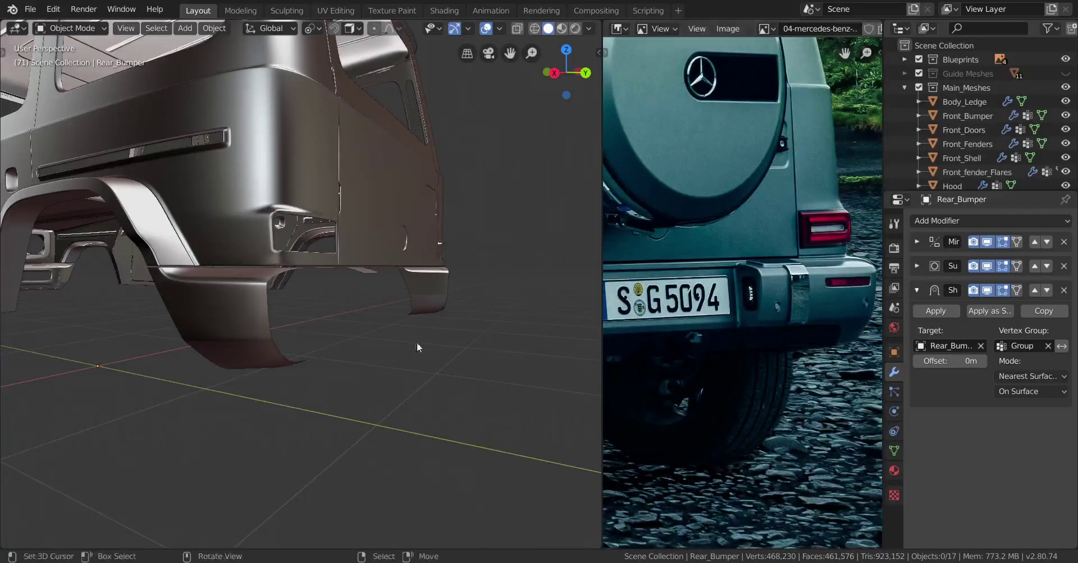
scroll(417, 344, up, 3)
middle_drag(376, 344, 344, 379)
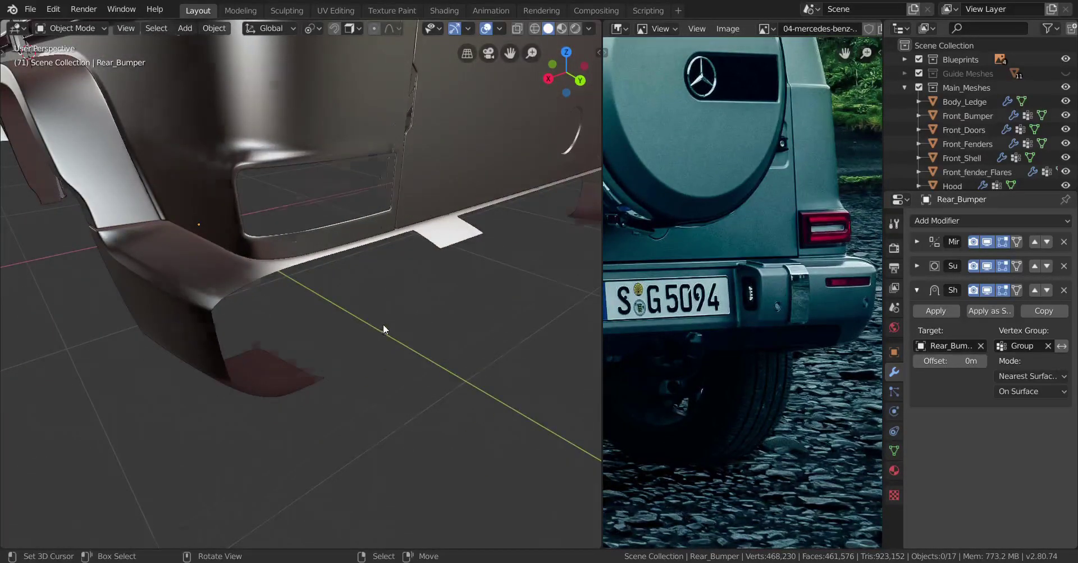
scroll(383, 325, down, 2)
shift+middle_drag(383, 324, 336, 323)
- Select the bumper's open rear boundary edges, duplicate them in place and separate the copy into its own object
key(Tab)
key(alt+a)
scroll(364, 337, up, 3)
shift+middle_drag(337, 322, 360, 311)
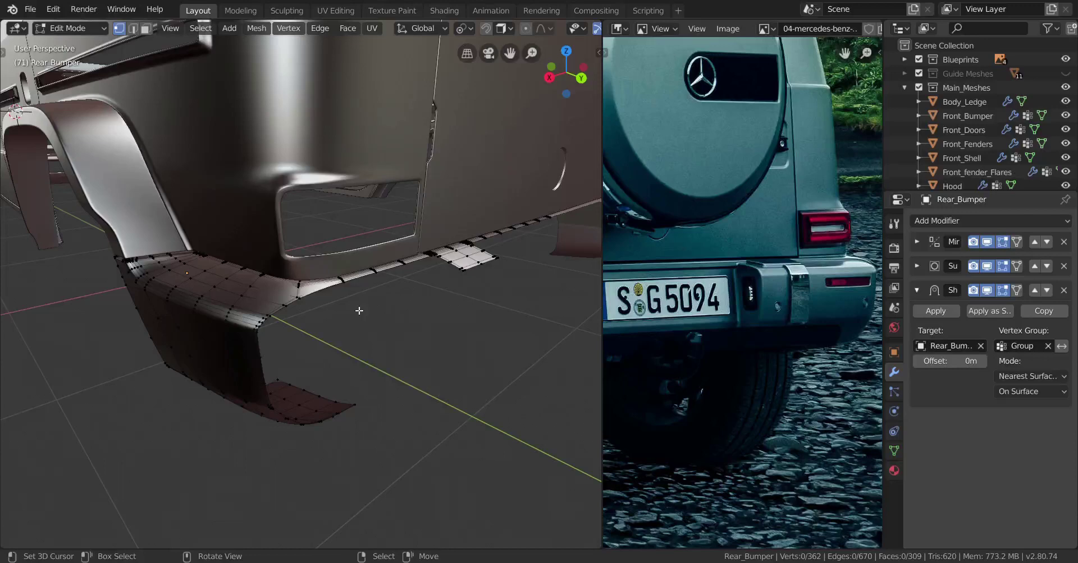
scroll(359, 311, up, 2)
middle_drag(352, 298, 327, 304)
shift+middle_drag(508, 303, 314, 359)
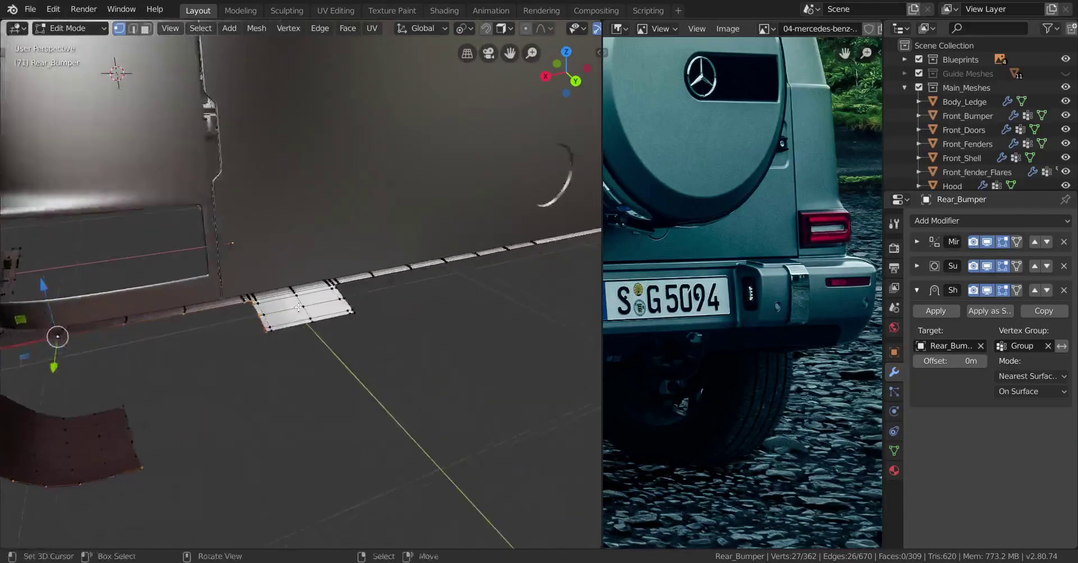
scroll(314, 359, up, 2)
alt+shift+click(368, 309)
scroll(369, 309, down, 4)
middle_drag(218, 351, 262, 351)
shift+middle_drag(262, 351, 307, 311)
key(shift+d)
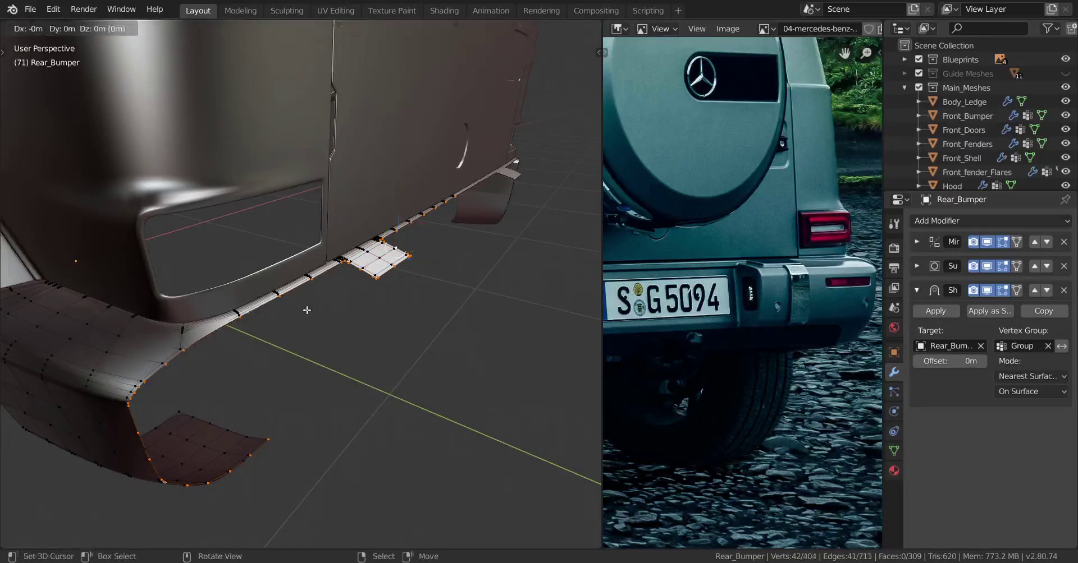
key(Escape)
key(p)
click(300, 308)
key(Tab)
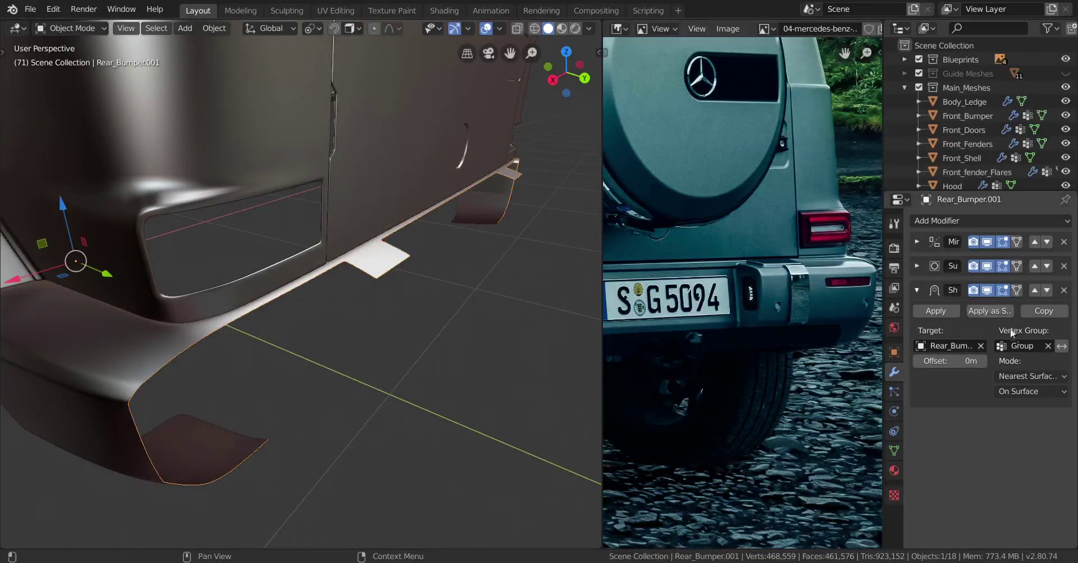
- Set the separated edge object's Shrinkwrap target to Rear_Bumper_Guide_Inner and check how it follows the bumper edge
click(950, 345)
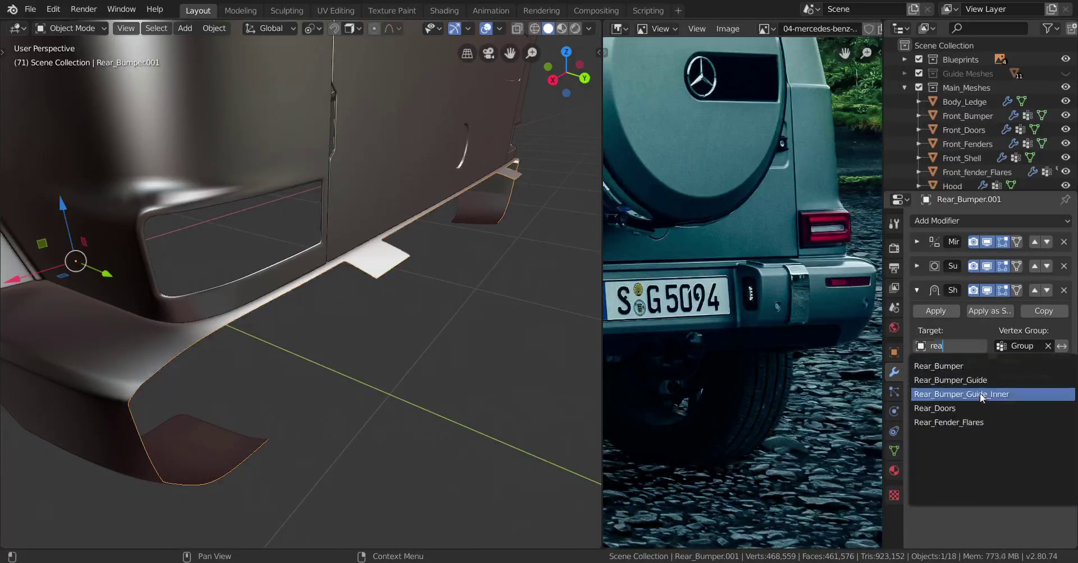
click(980, 394)
middle_drag(502, 331, 506, 201)
scroll(447, 309, up, 1)
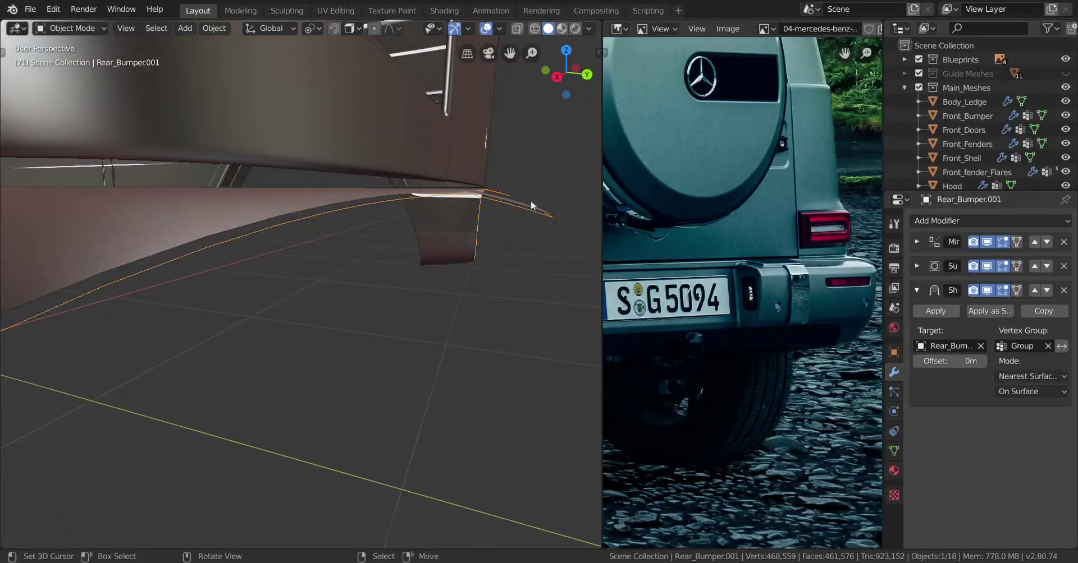
mouse_move(474, 231)
middle_down()
mouse_move(446, 220)
mouse_move(452, 234)
mouse_move(419, 242)
mouse_move(461, 235)
mouse_move(372, 254)
mouse_move(482, 205)
mouse_move(466, 227)
middle_up()
scroll(461, 230, up, 4)
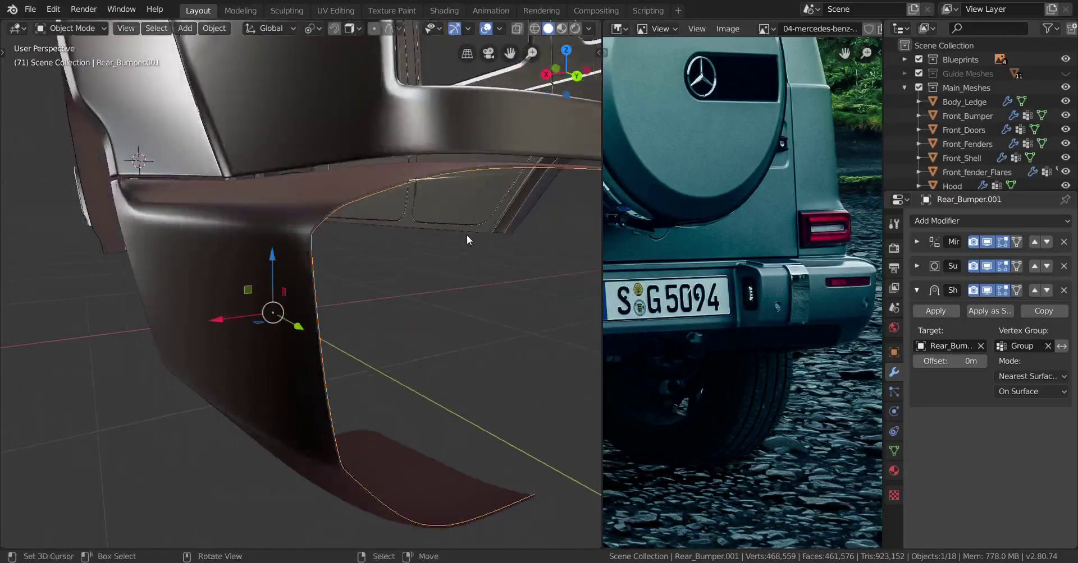
- Expand the Guide Meshes collection, then unhide and select Rear_Bumper_Guide_Inner
scroll(1014, 144, down, 3)
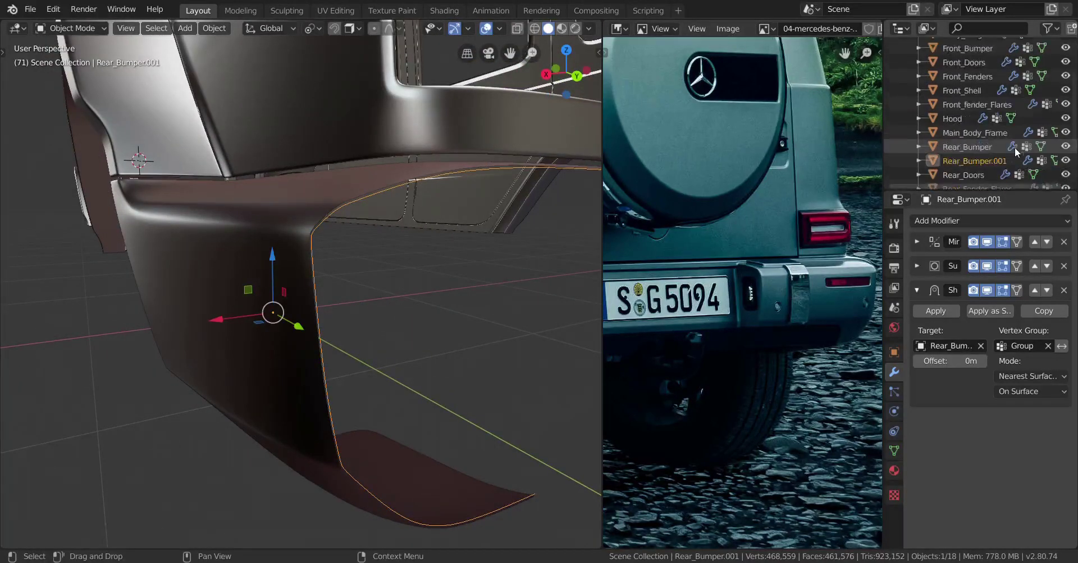
scroll(1013, 144, up, 3)
click(901, 73)
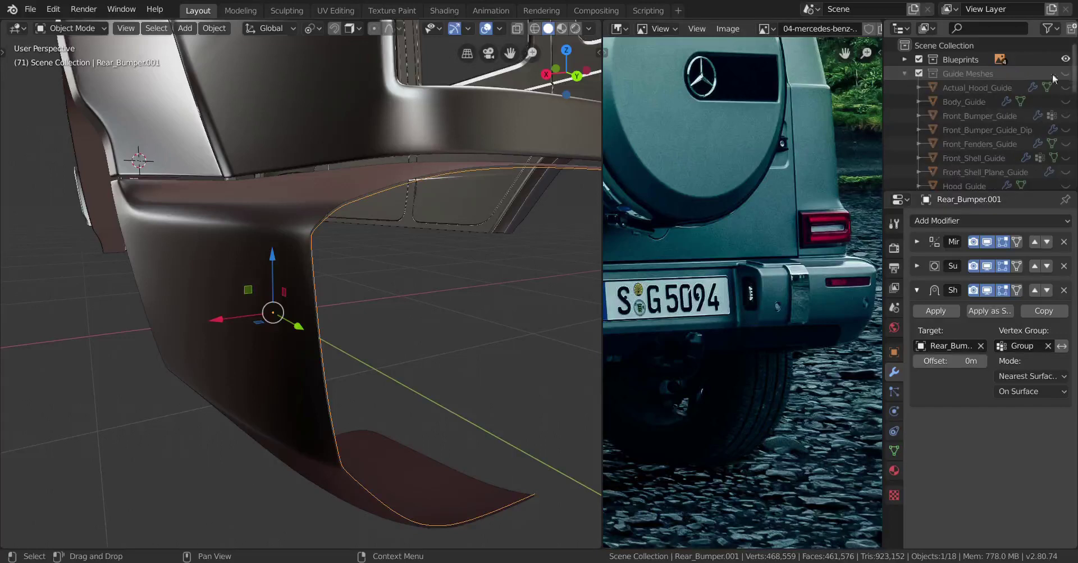
scroll(991, 142, down, 3)
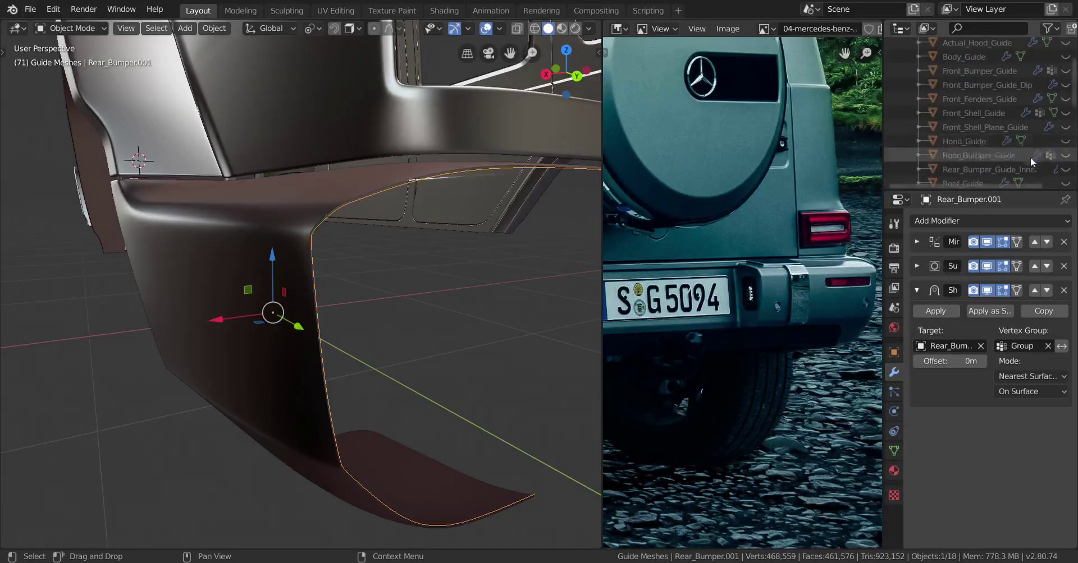
click(1065, 169)
click(468, 261)
- Shrink the whole inner guide mesh slightly inward along its normals with Shrink/Fatten, then hide it again
middle_drag(466, 265, 427, 271)
key(Tab)
key(a)
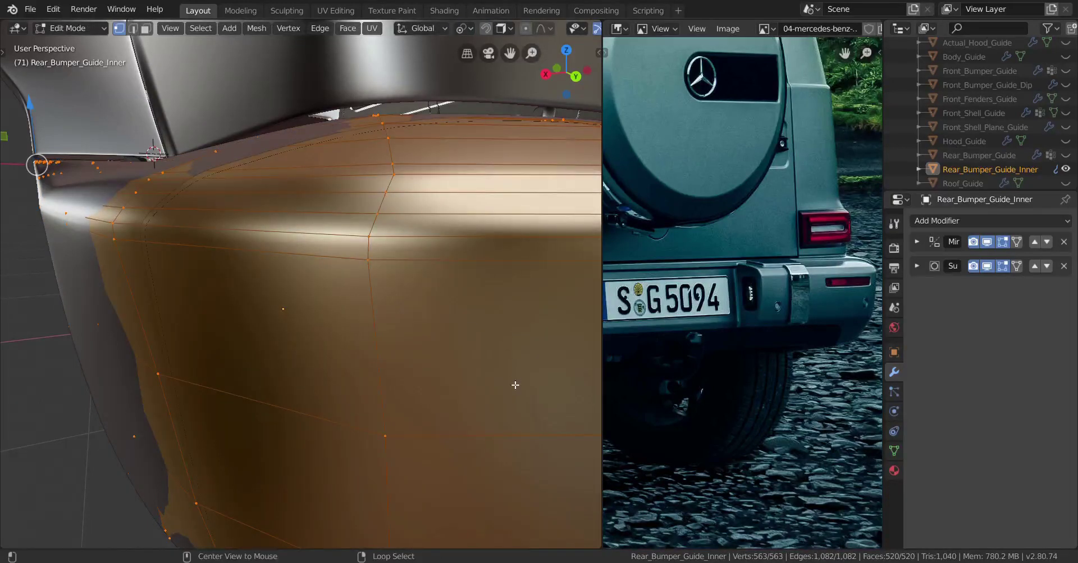
key(alt+s)
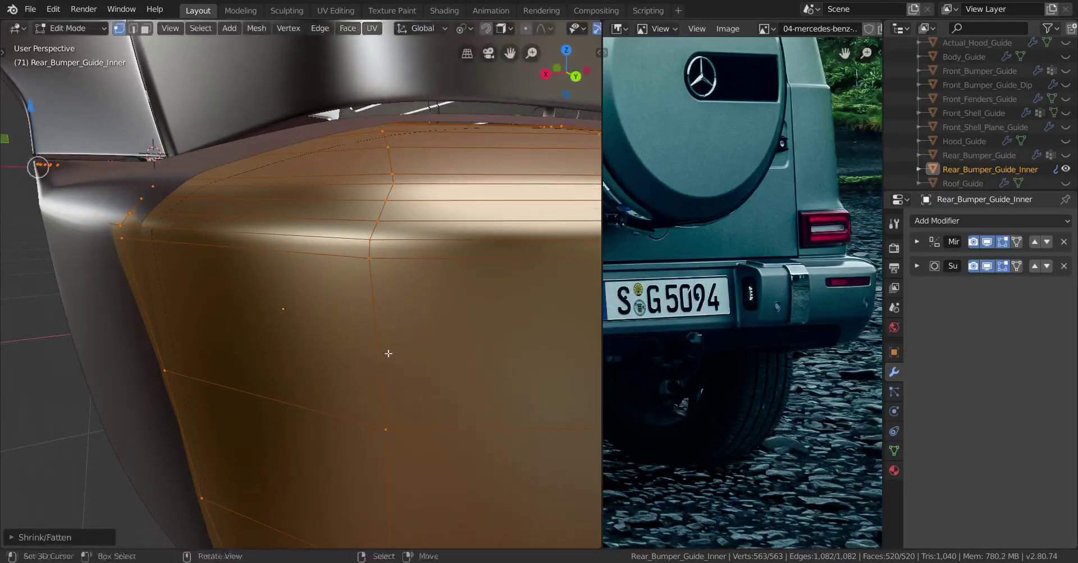
middle_drag(388, 354, 466, 325)
key(Tab)
key(h)
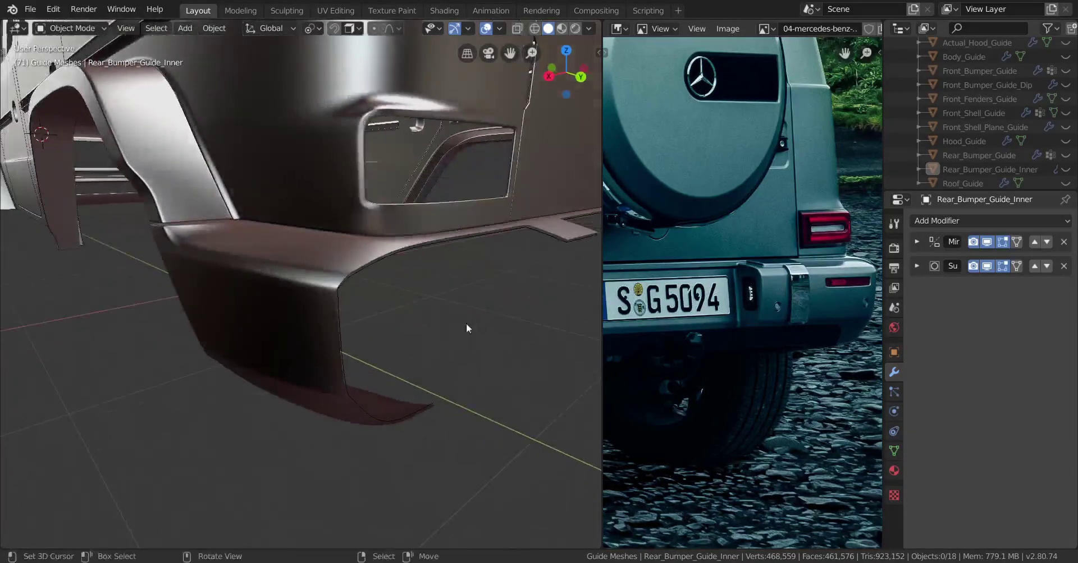
- Select the separated edge object, collapse the Guide Meshes collection and compare the bumper's rear edge with the reference photo
click(365, 275)
middle_drag(365, 281, 393, 283)
scroll(1055, 112, up, 3)
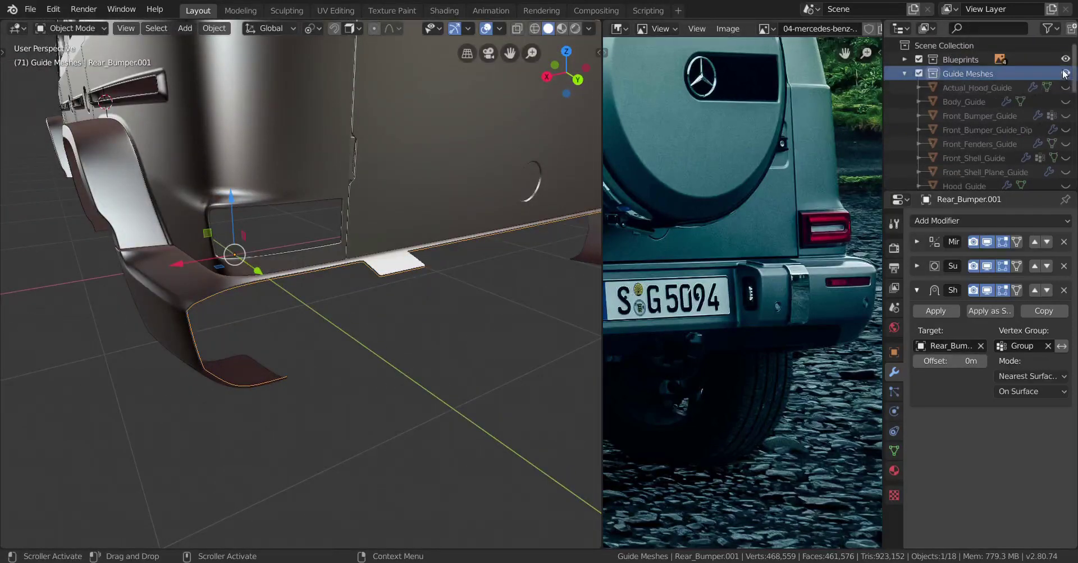
click(901, 74)
mouse_move(416, 264)
middle_down()
mouse_move(438, 266)
mouse_move(428, 248)
mouse_move(419, 252)
middle_up()
middle_drag(360, 291, 319, 254)
middle_drag(634, 269, 782, 246)
scroll(262, 301, down, 2)
middle_drag(262, 295, 370, 304)
scroll(326, 346, up, 5)
- Move all vertices of the separated edge along the Y axis to sit against the bumper's open rear edge
key(Tab)
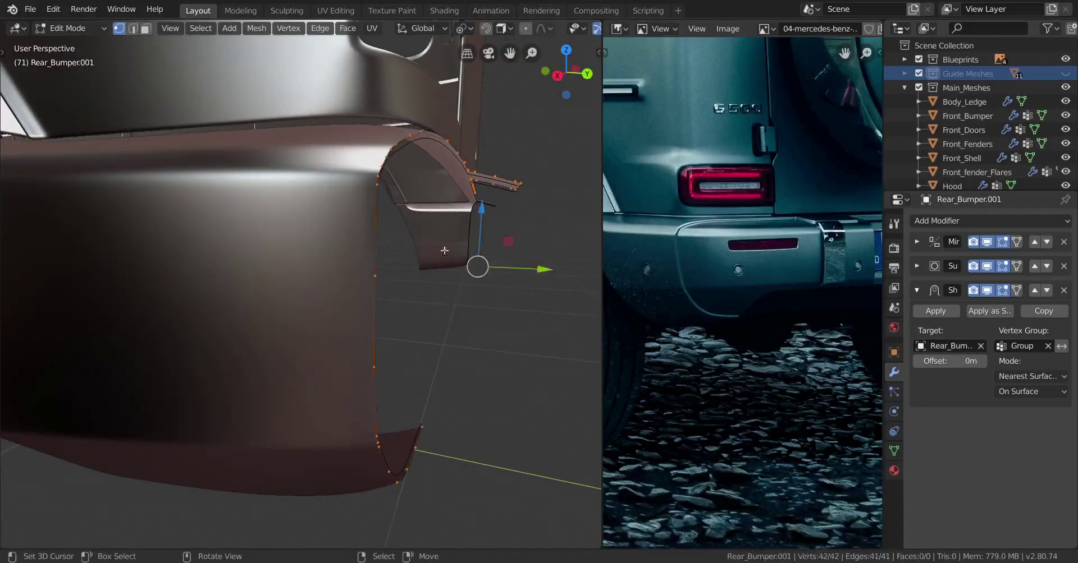
drag(534, 270, 538, 272)
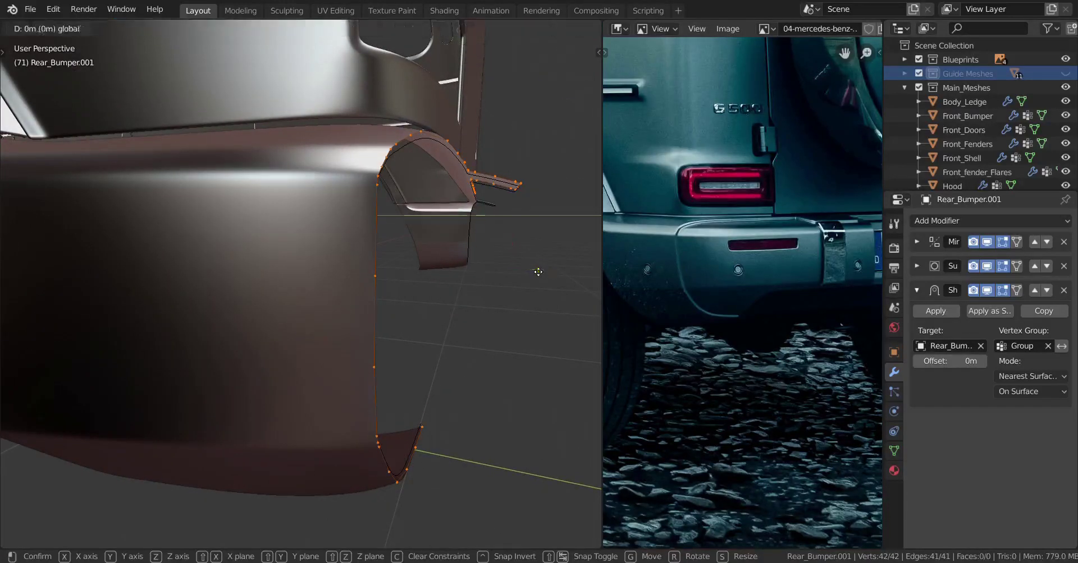
click(569, 261)
middle_drag(522, 264, 412, 291)
key(Tab)
key(Tab)
middle_drag(188, 283, 362, 210)
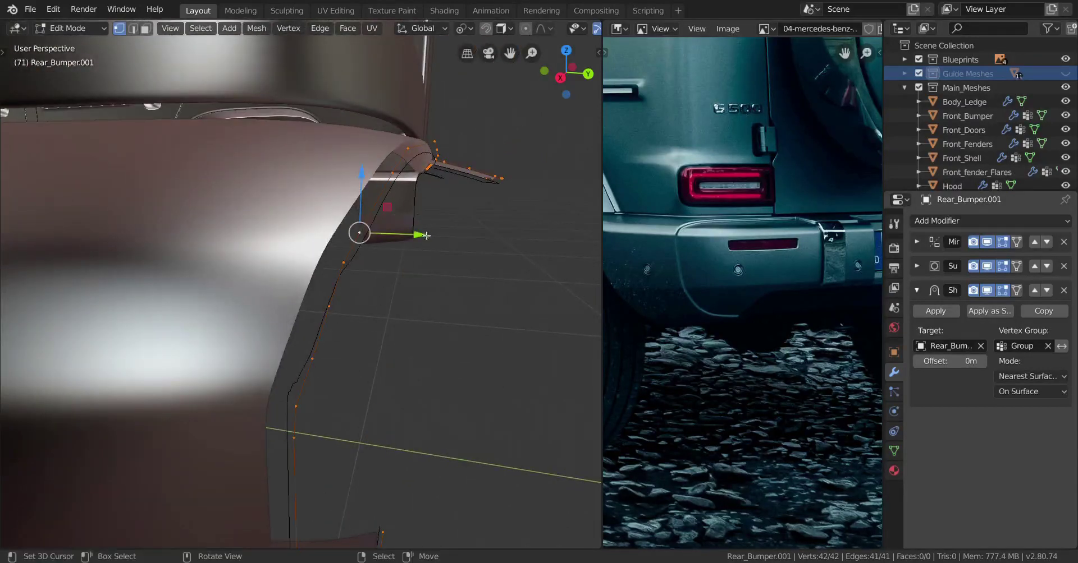
drag(426, 236, 386, 246)
drag(283, 250, 260, 251)
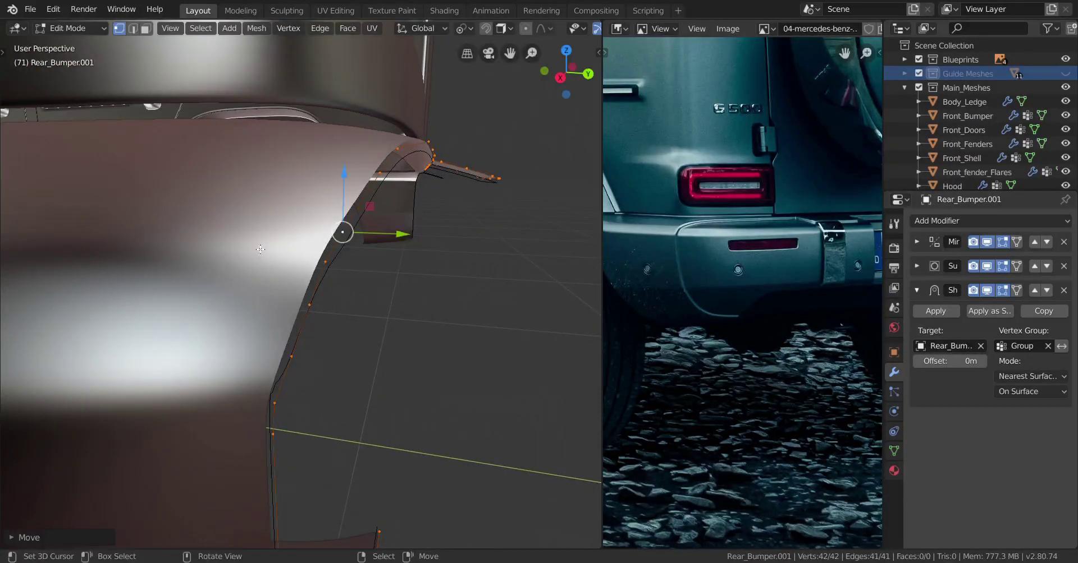
- Fine-tune the separated edge's Y position against the bumper's rear corner in the right orthographic view and return to Object Mode
key(KP_3)
scroll(361, 241, up, 5)
shift+middle_drag(470, 184, 302, 442)
scroll(302, 443, up, 4)
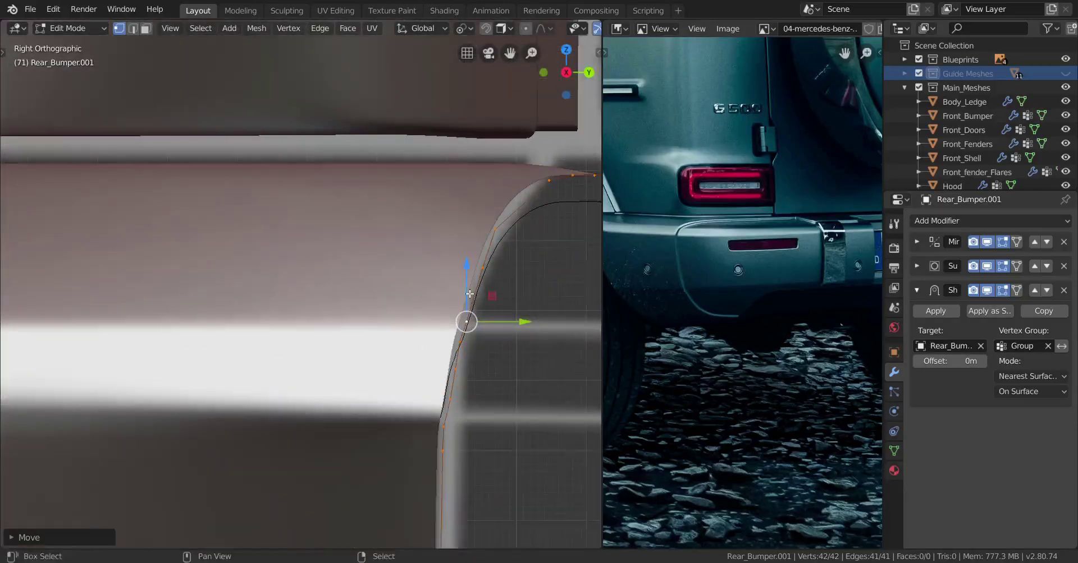
shift+middle_drag(470, 294, 413, 334)
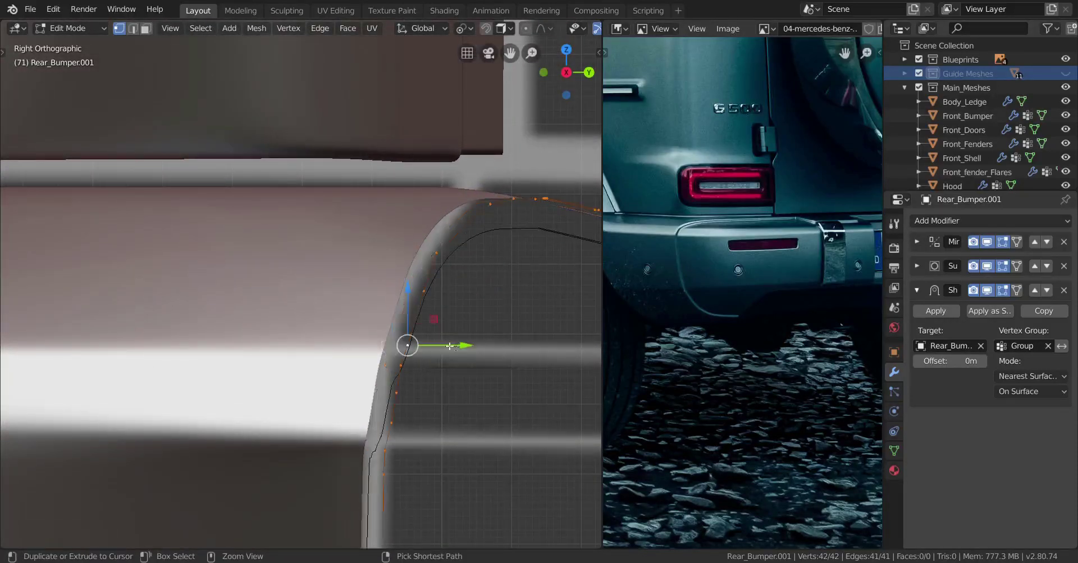
drag(450, 348, 430, 347)
middle_drag(430, 346, 391, 313)
scroll(385, 317, down, 3)
scroll(375, 310, down, 2)
key(Tab)
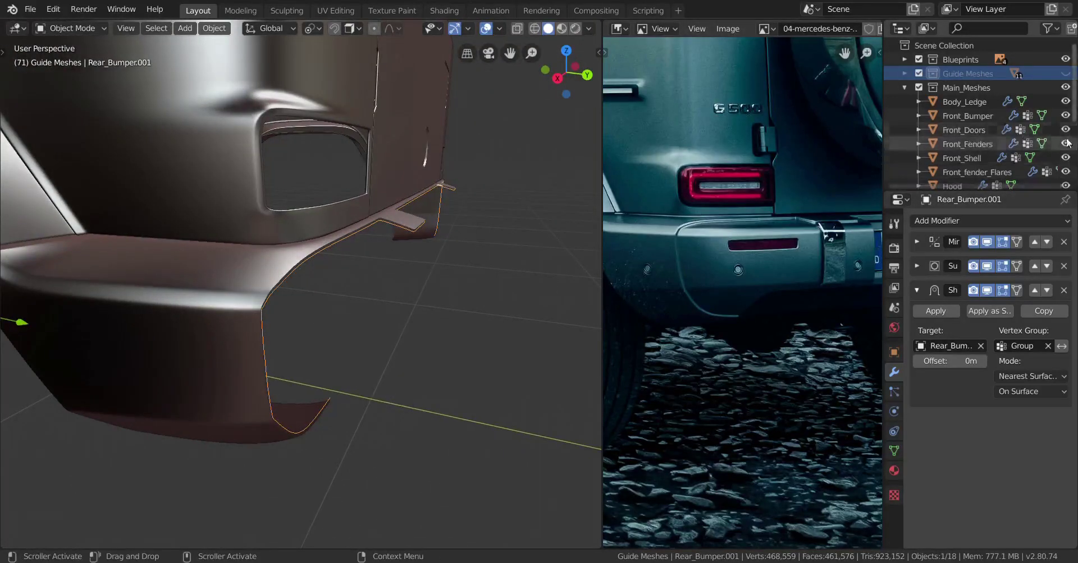
scroll(1061, 140, down, 3)
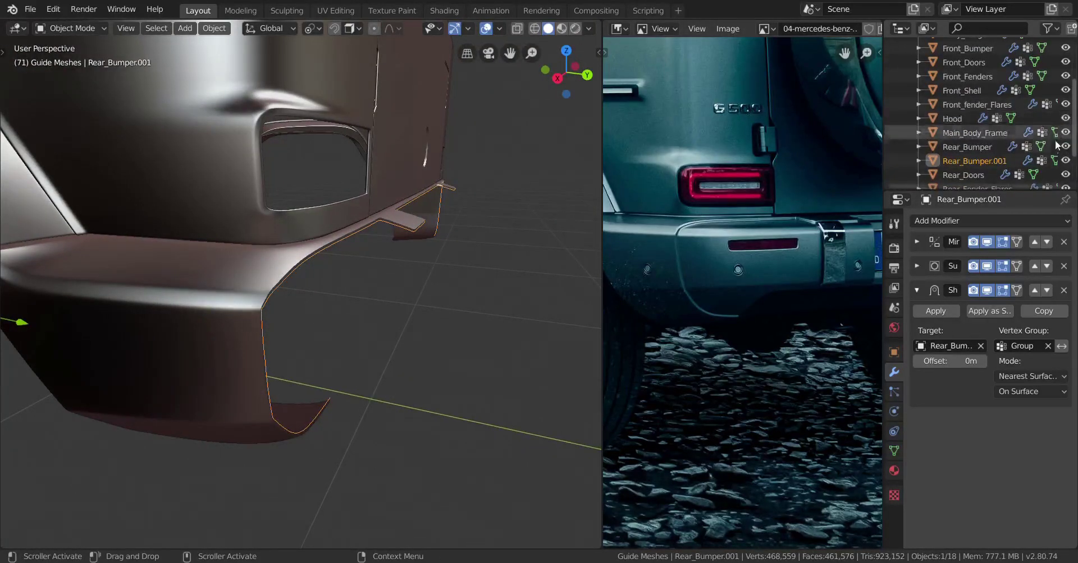
scroll(1054, 143, down, 1)
scroll(1047, 129, up, 4)
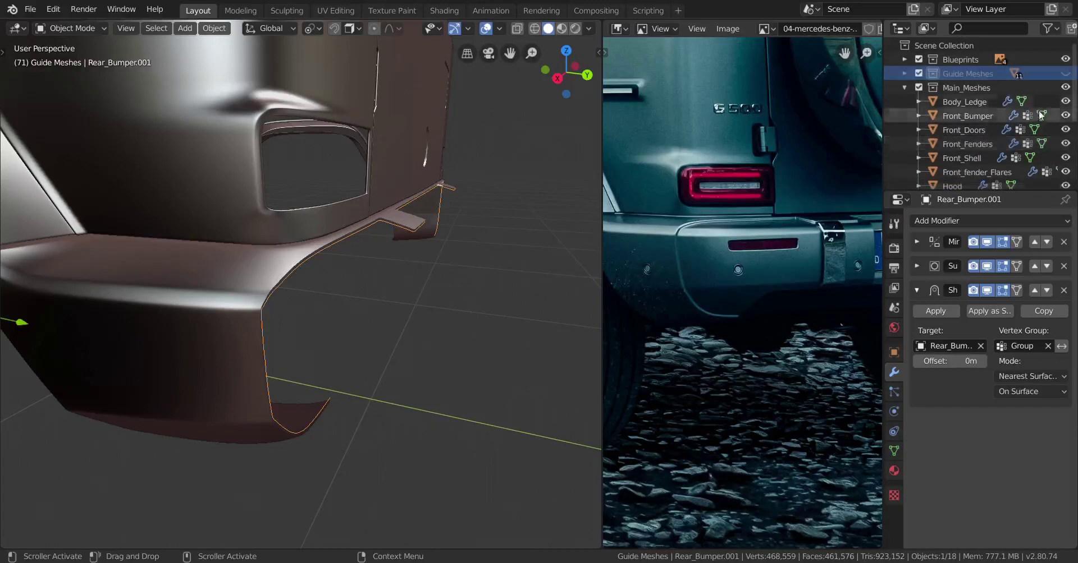
- Expand the Guide Meshes collection and make Rear_Bumper_Guide and Rear_Bumper_Guide_Inner visible
click(903, 72)
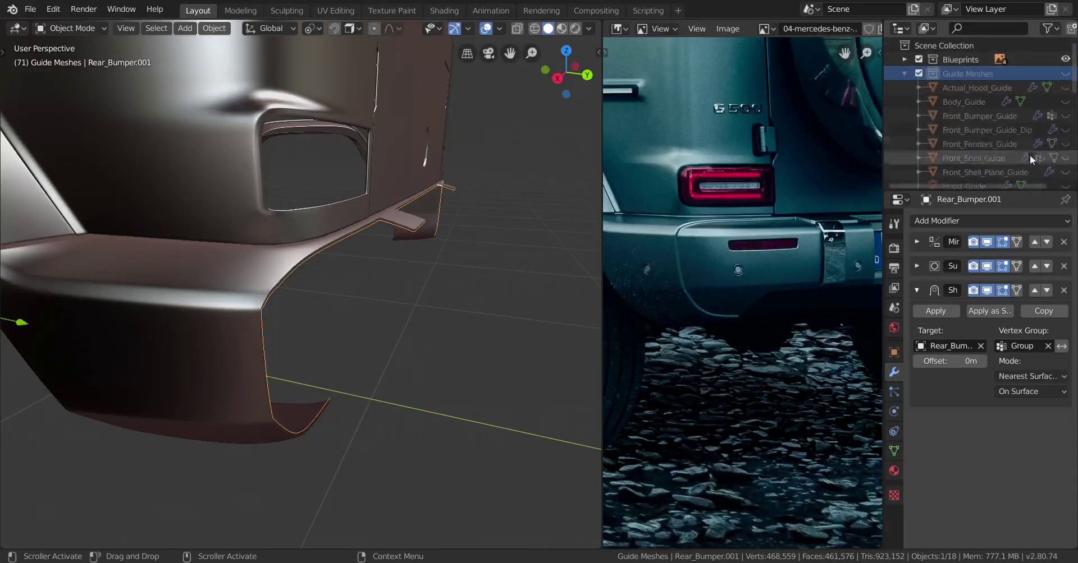
scroll(1041, 146, down, 3)
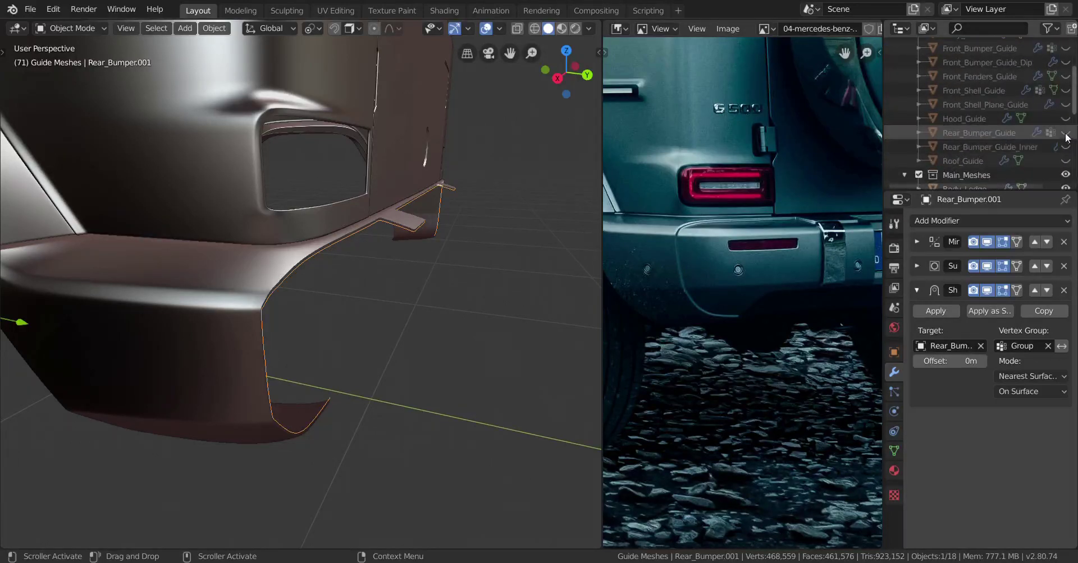
click(1065, 133)
click(1065, 146)
scroll(1021, 101, up, 3)
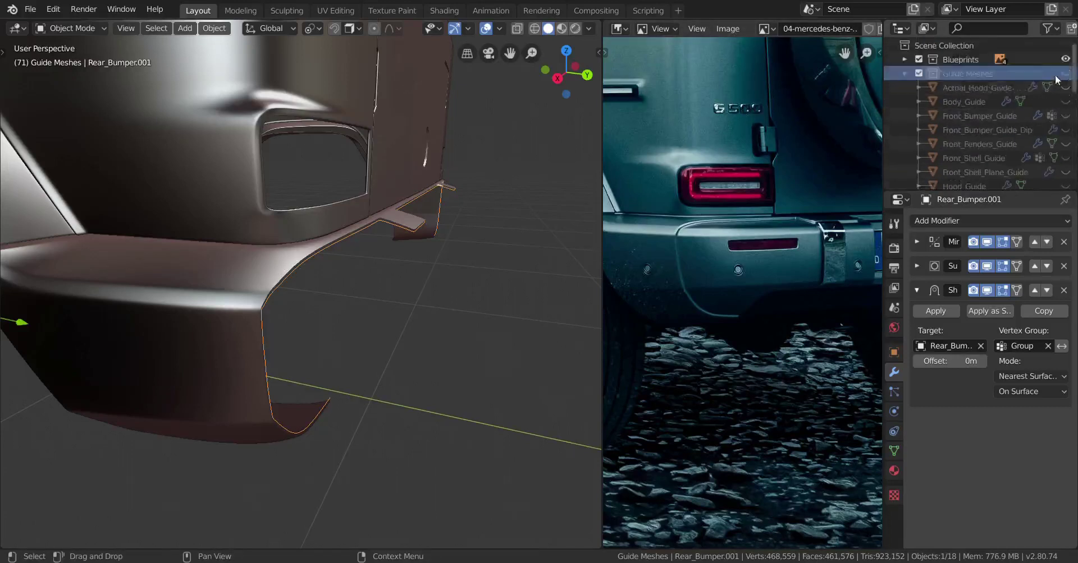
click(1065, 73)
- Set the Subdivision viewport level of Rear_Bumper_Guide to 4 and hide the guide
middle_drag(437, 210, 398, 292)
click(398, 292)
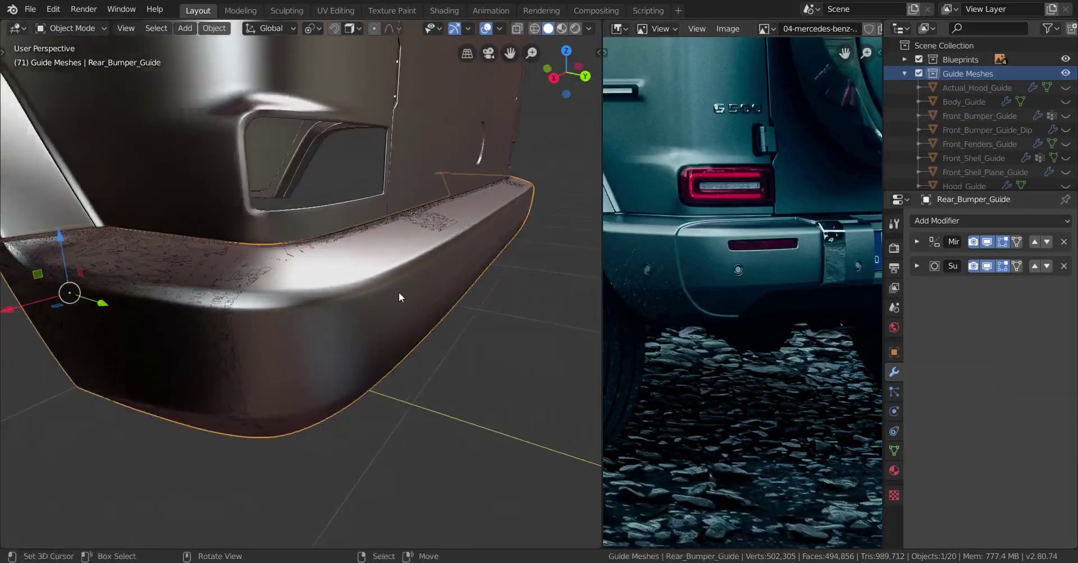
click(916, 266)
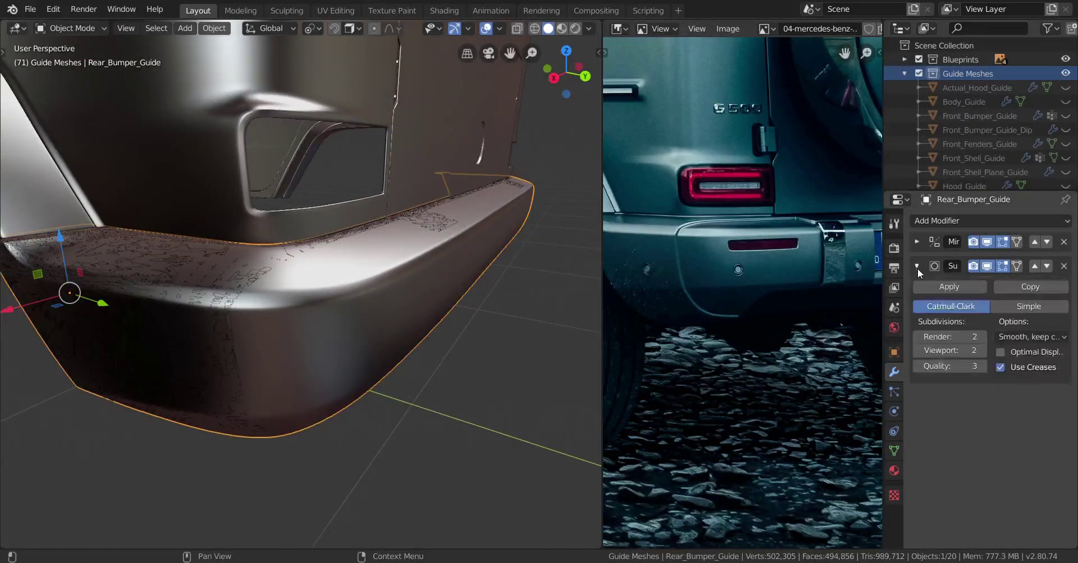
click(981, 350)
click(981, 351)
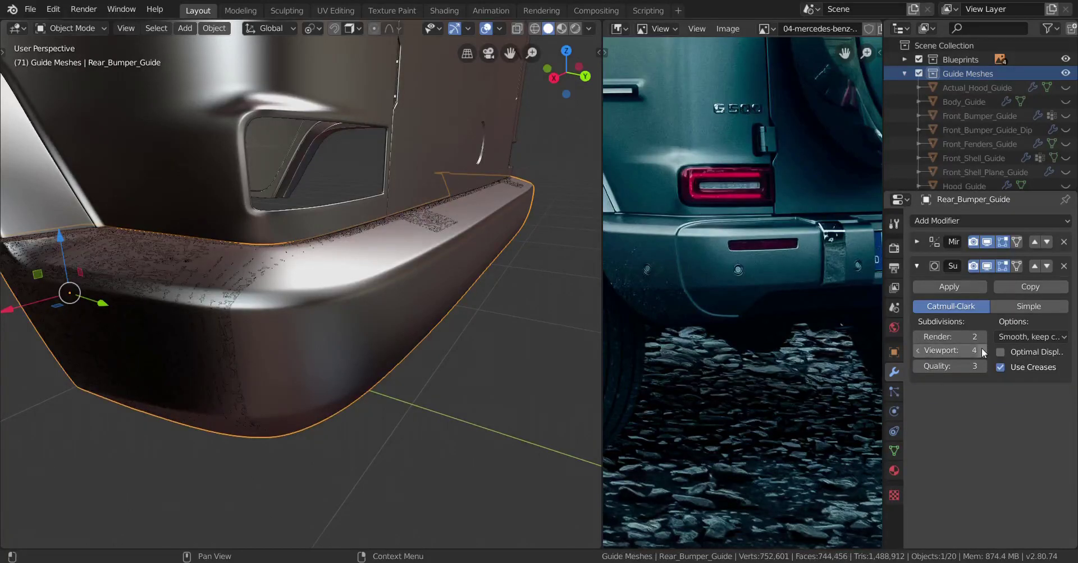
key(h)
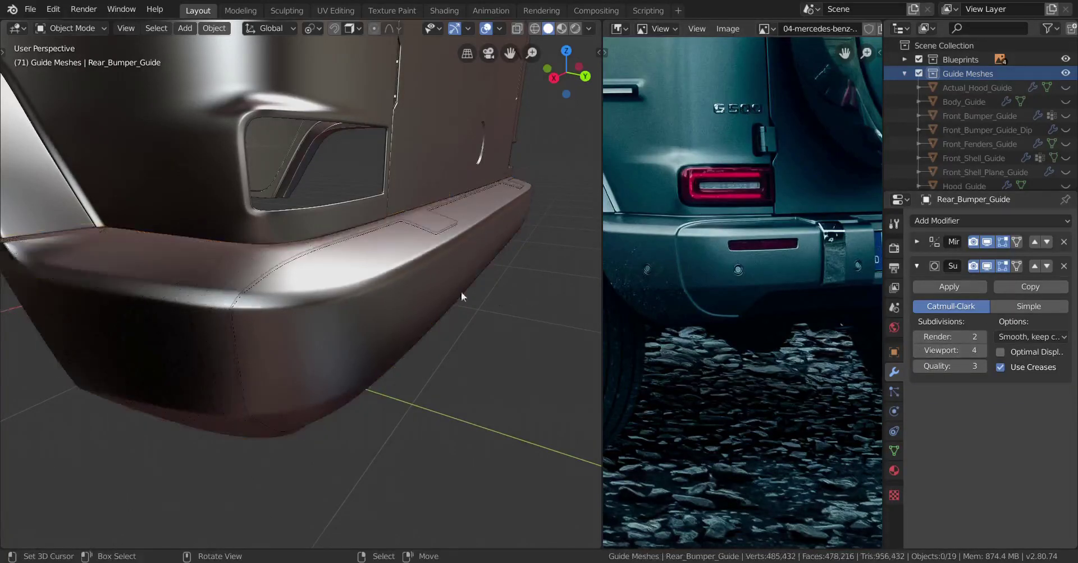
- Set the Subdivision viewport level of Rear_Bumper_Guide_Inner to 4 and hide it as well
right_click(393, 308)
click(917, 266)
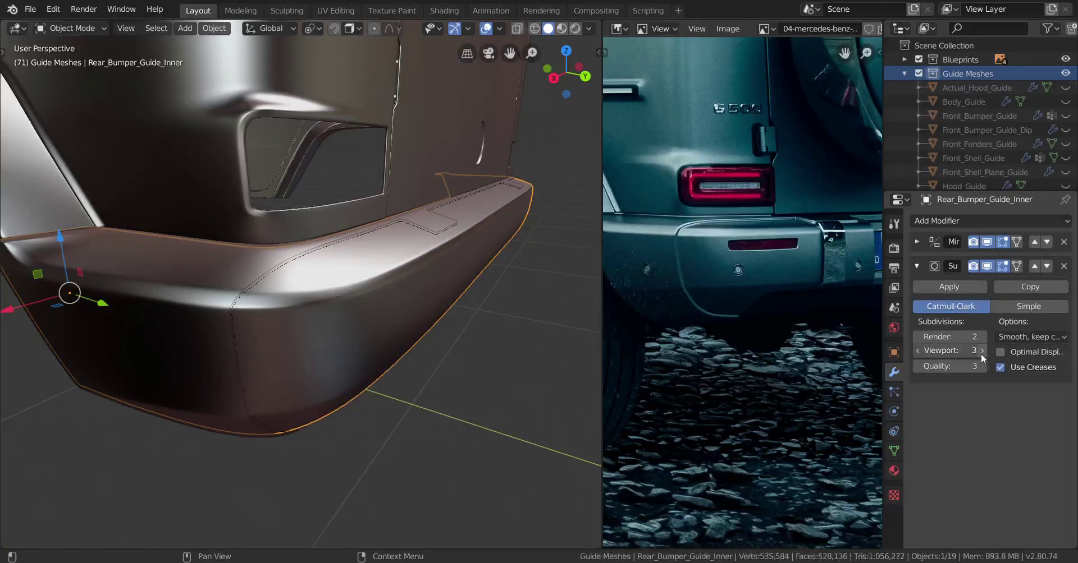
key(h)
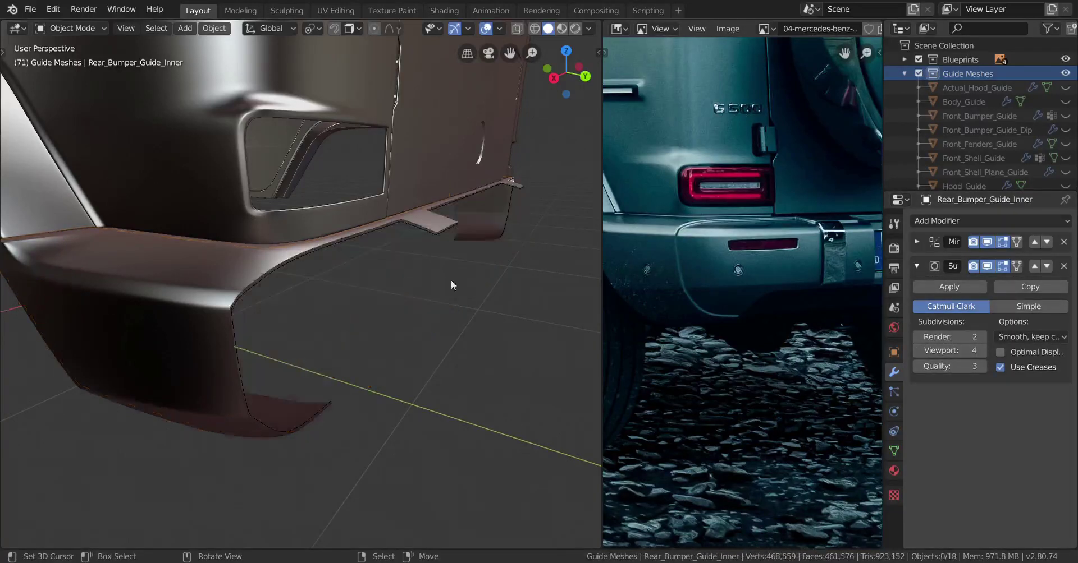
- Show only Rear_Bumper_Guide again and duplicate it in place
scroll(1006, 157, down, 5)
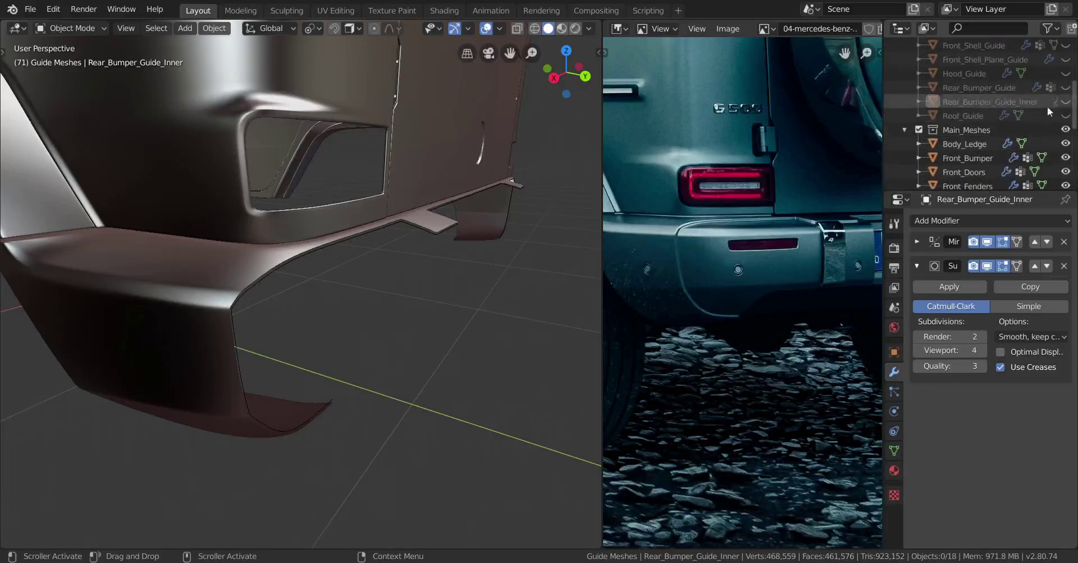
click(1064, 88)
click(370, 309)
middle_drag(371, 309, 381, 310)
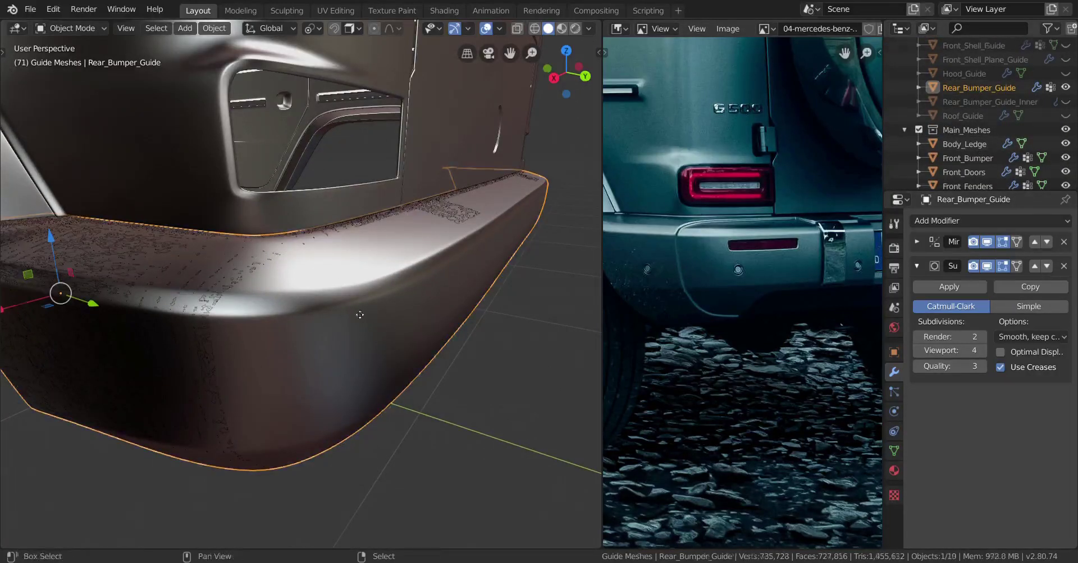
key(shift+d)
key(Escape)
- Set the duplicated guide's Subdivision viewport level to 2 and move it to the Main_Meshes collection
click(917, 351)
click(917, 351)
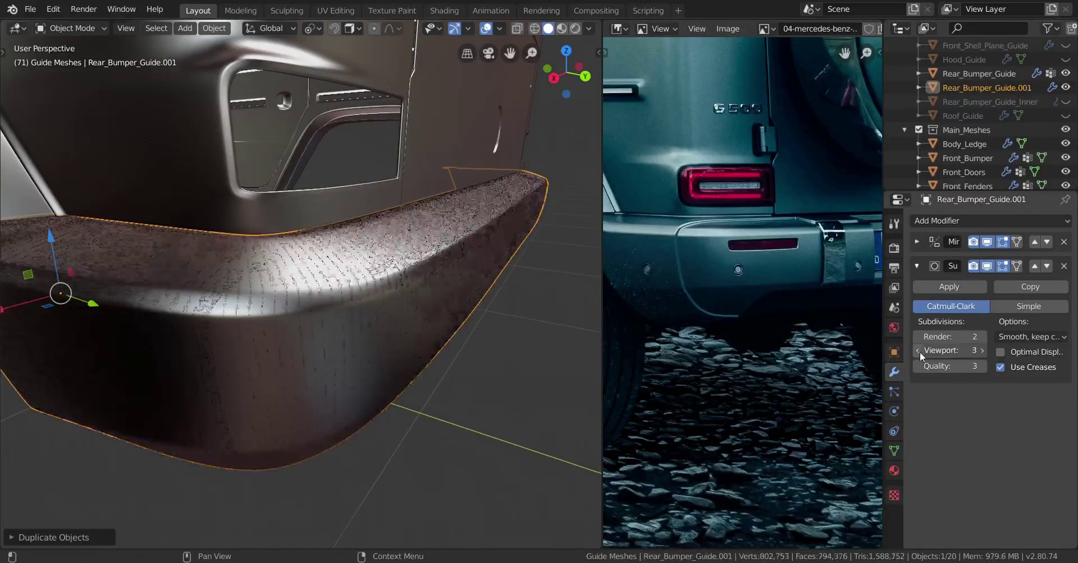
key(m)
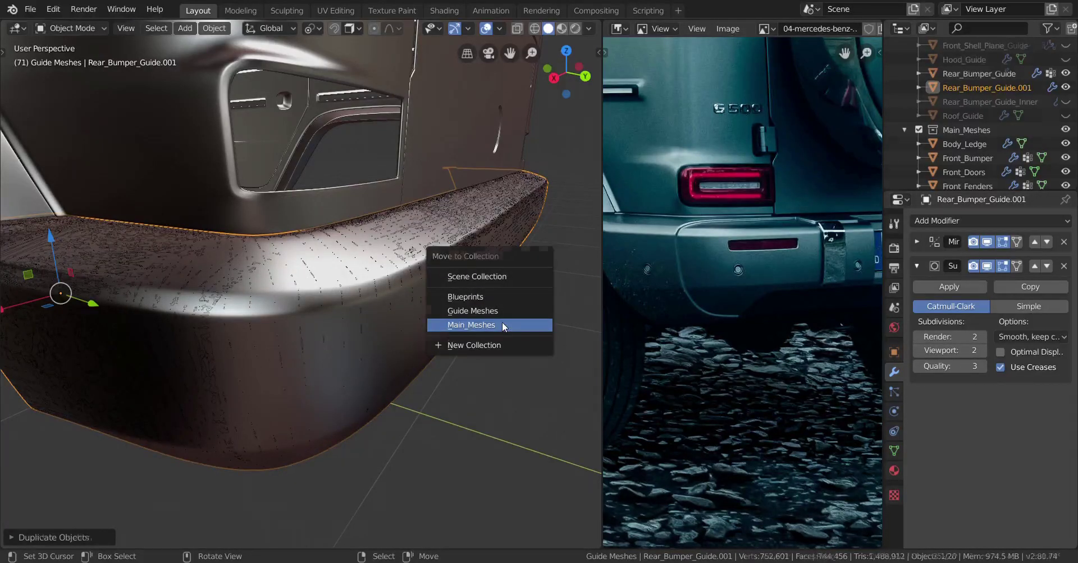
click(501, 322)
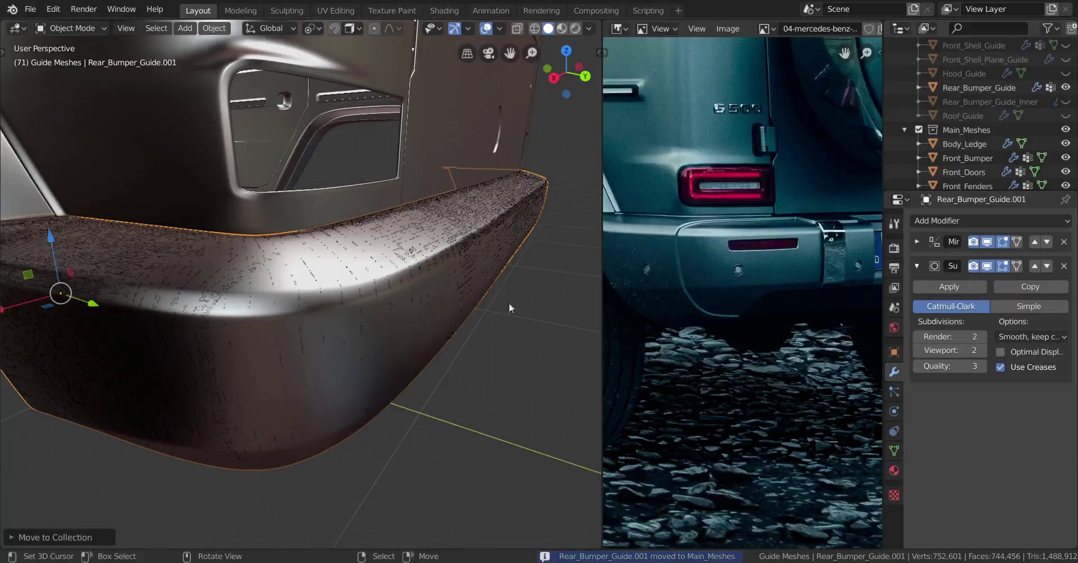
- Hide the original Rear_Bumper_Guide, then hide and collapse the Guide Meshes collection
click(384, 374)
key(h)
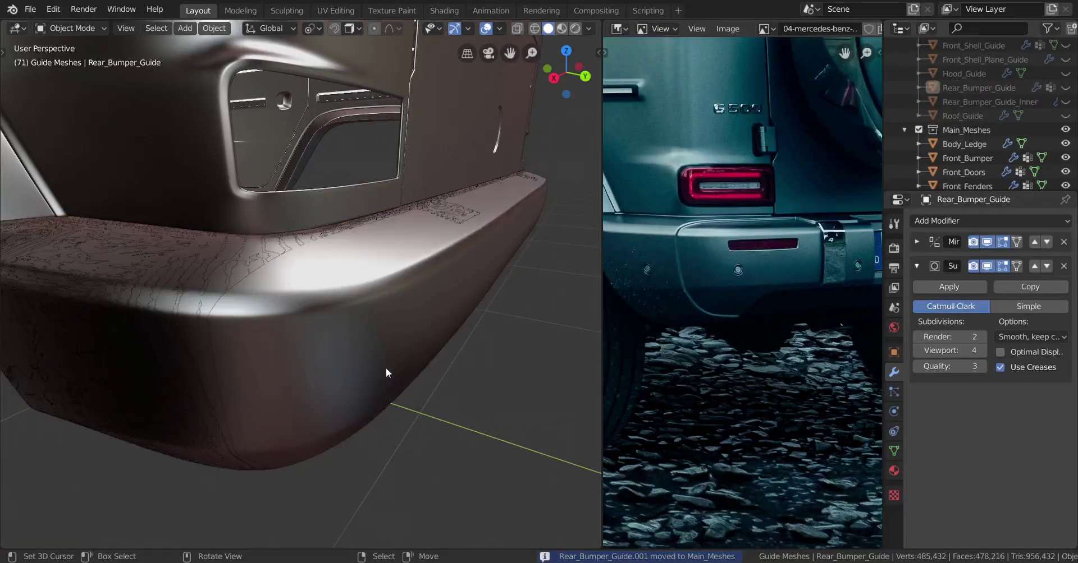
scroll(1065, 106, up, 4)
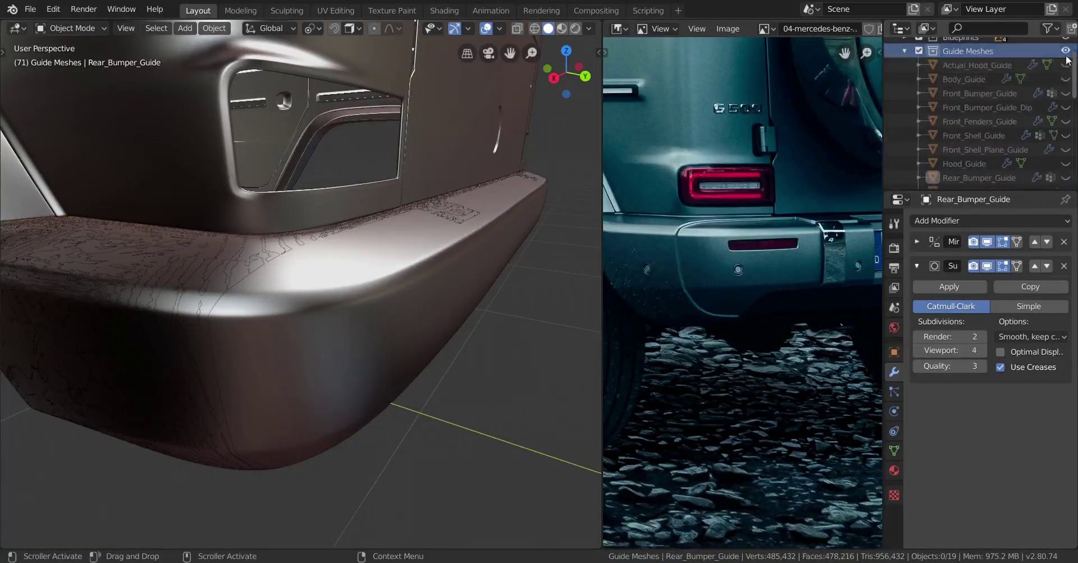
click(904, 51)
- Inspect the duplicated bumper guide around the rear corner in Edit Mode, return to Object Mode and hide it
click(415, 311)
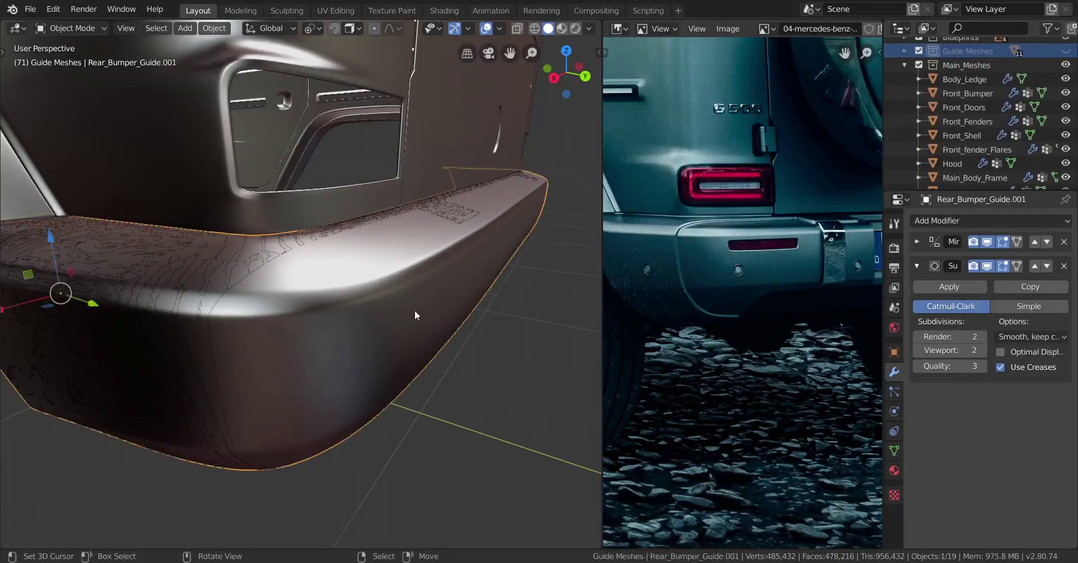
middle_drag(414, 311, 385, 279)
key(Tab)
click(372, 225)
middle_drag(372, 226, 320, 247)
scroll(411, 283, down, 3)
key(Tab)
right_click(286, 226)
click(289, 231)
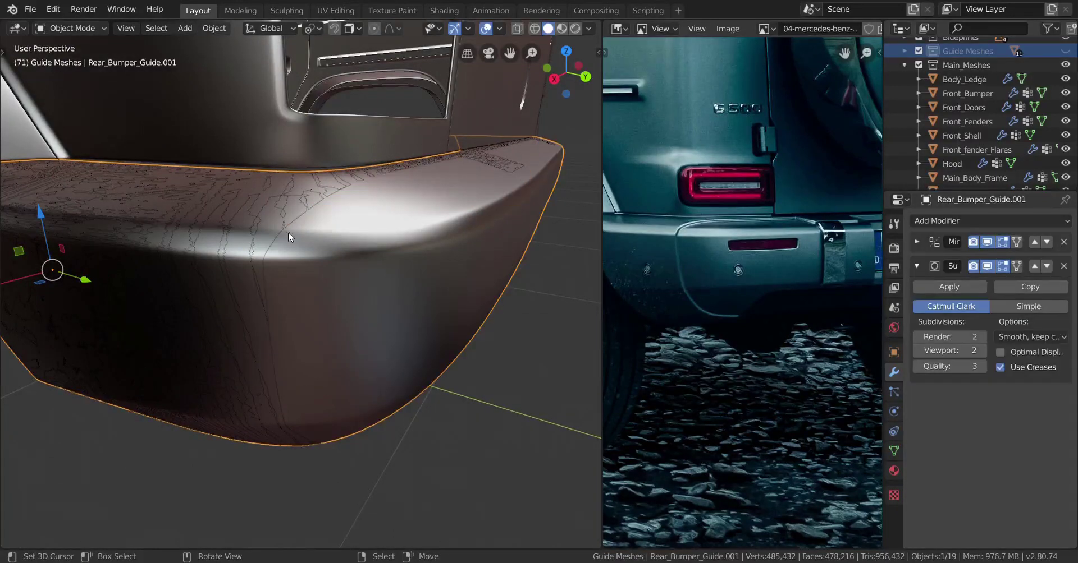
click(288, 231)
click(285, 232)
middle_drag(381, 277, 330, 256)
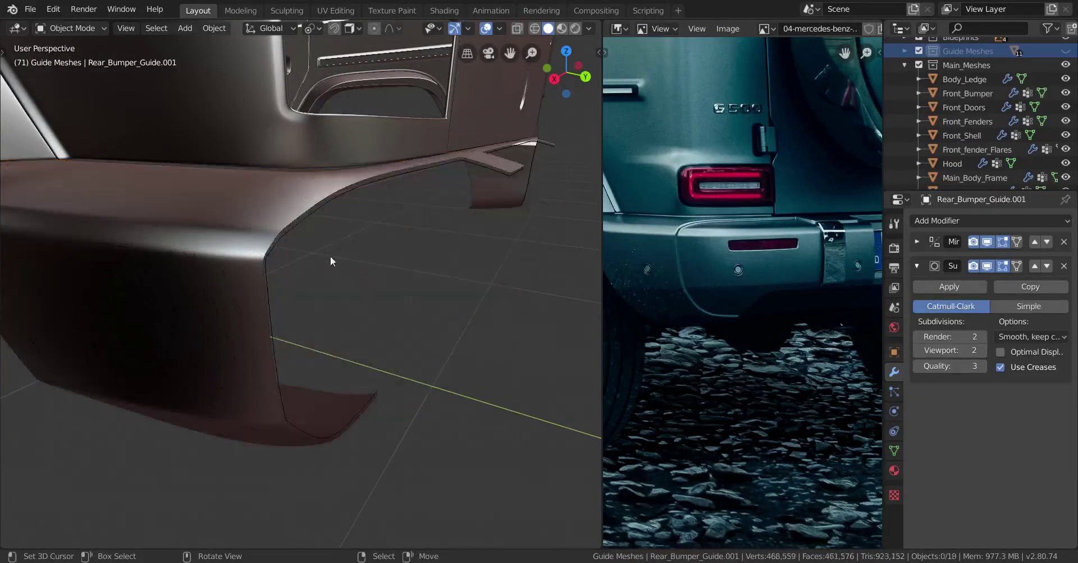
- Fill the separated bumper edge with a face and inset it by about 0.0028 m
click(297, 226)
middle_drag(298, 226, 341, 264)
key(Tab)
scroll(348, 257, up, 1)
middle_drag(423, 277, 356, 291)
scroll(415, 285, down, 4)
key(f)
scroll(356, 292, up, 5)
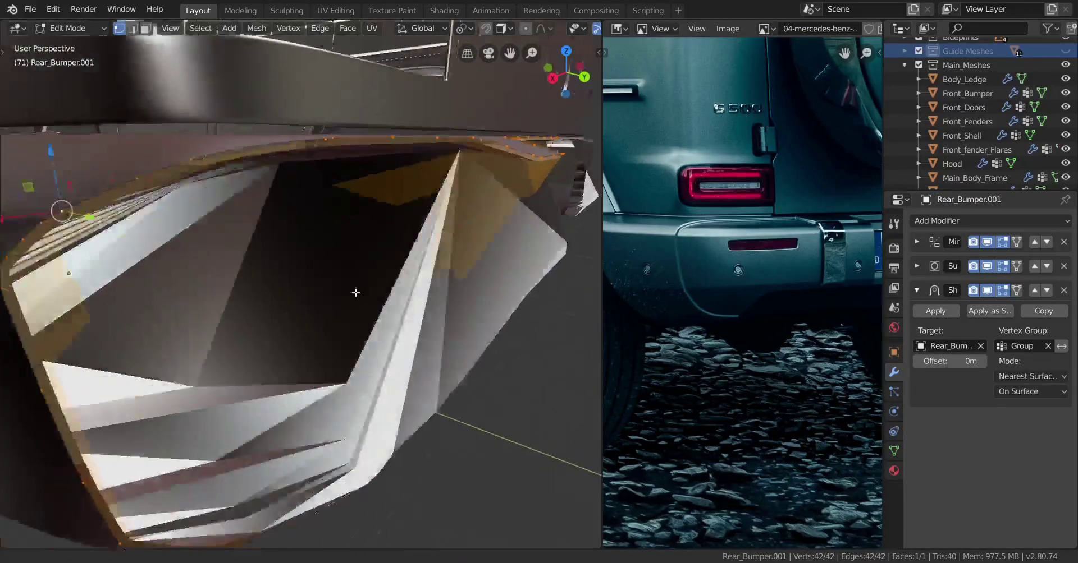
key(i)
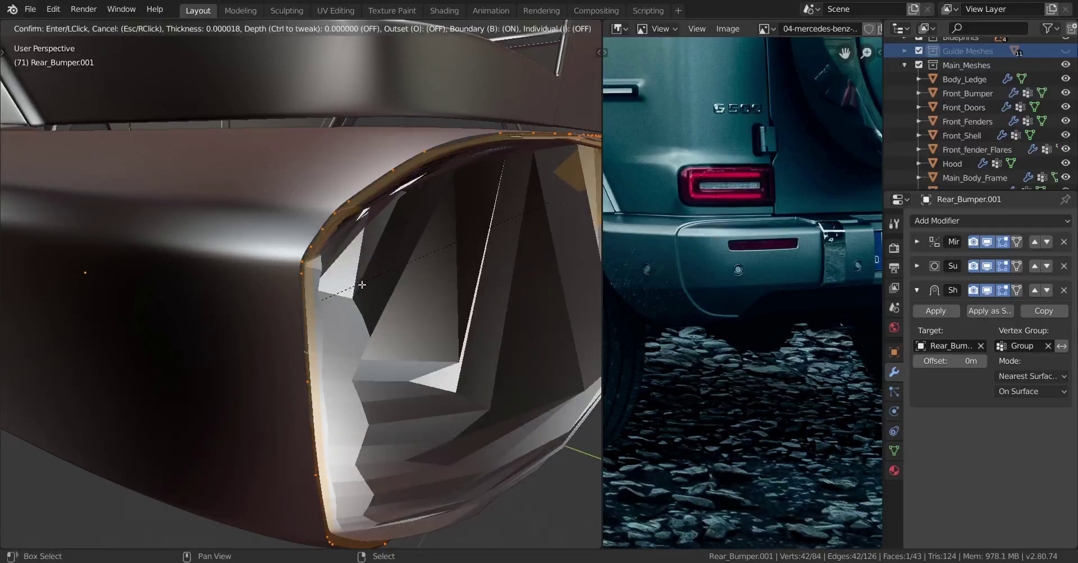
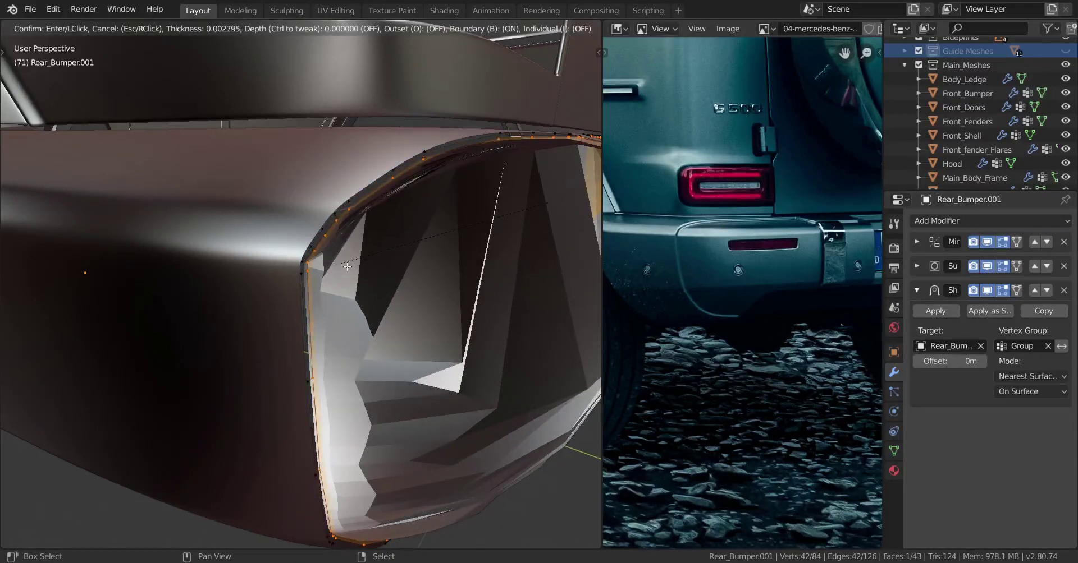
click(348, 267)
- Delete the large centre face inside the inset and the stray face bridging the strip's open ends
scroll(347, 268, down, 4)
middle_drag(365, 265, 288, 281)
scroll(356, 298, up, 7)
middle_drag(356, 298, 382, 283)
key(x)
click(436, 140)
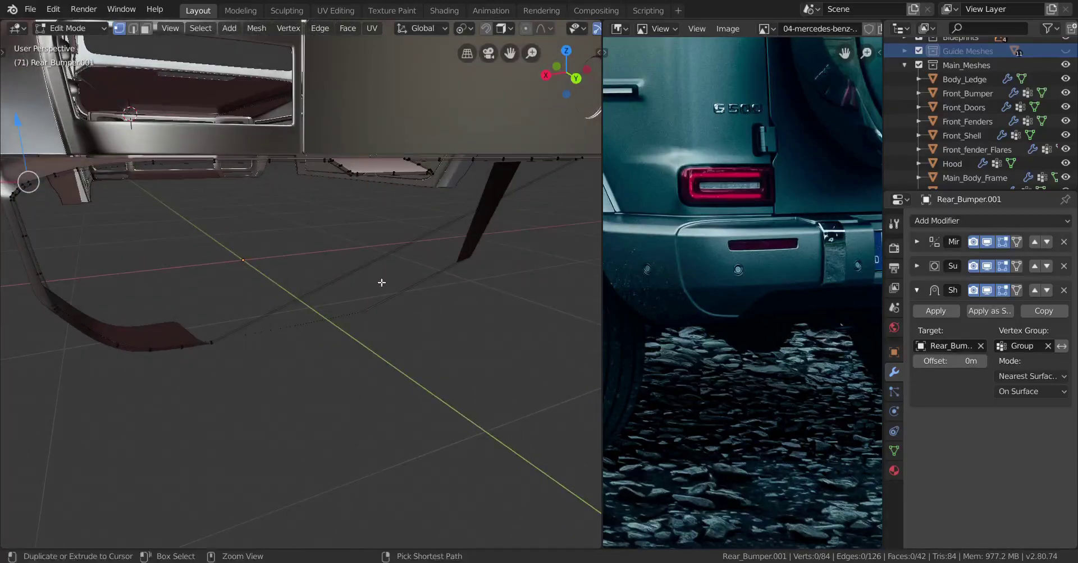
click(402, 262)
right_click(431, 268)
key(x)
click(489, 235)
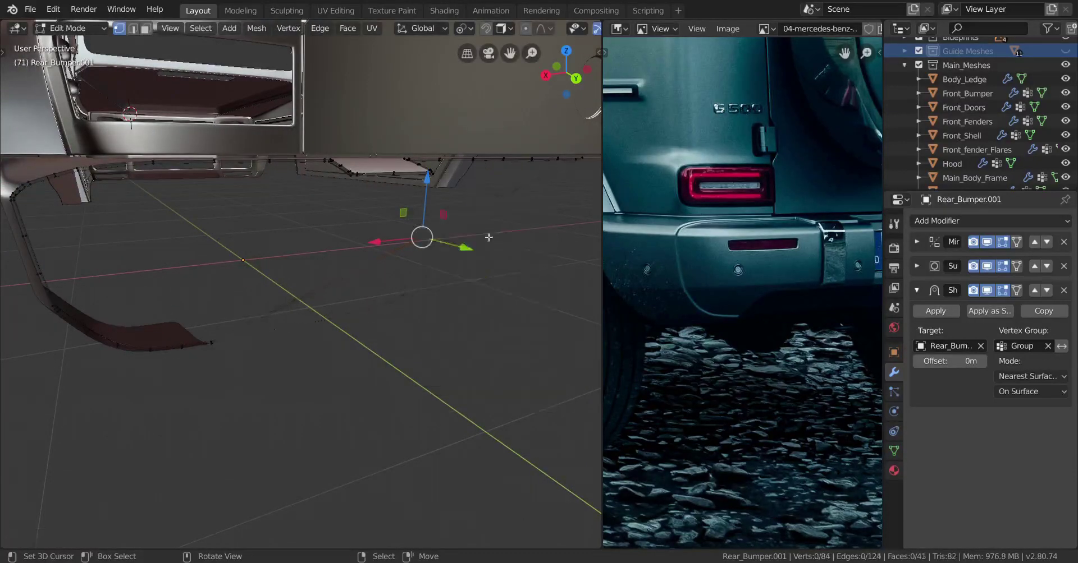
- Select the three-vertex path along the side of the bumper's top tab, move it slightly and check the strip in Object Mode
middle_drag(489, 238, 429, 415)
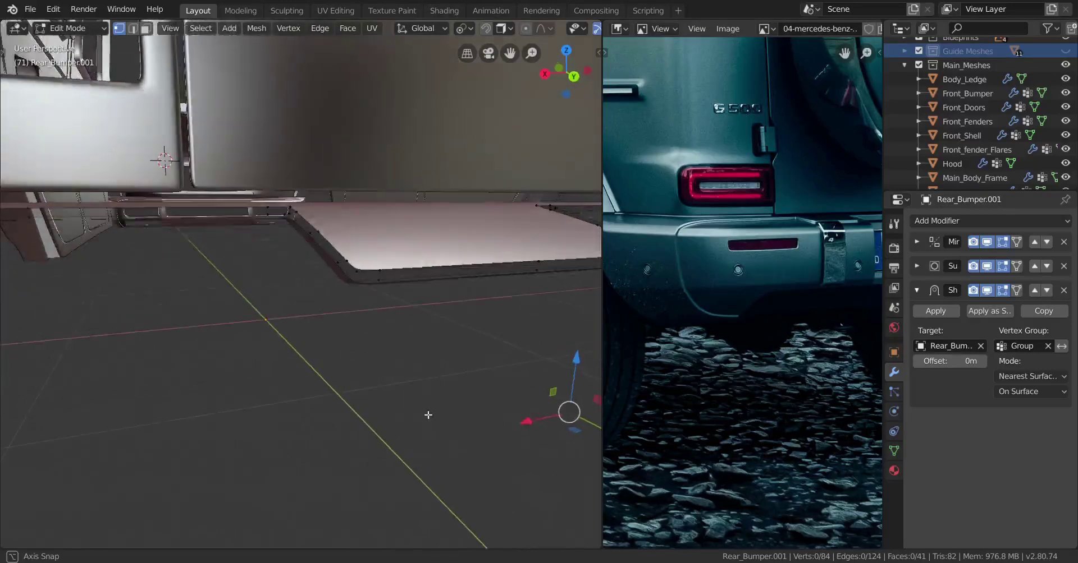
scroll(428, 415, up, 4)
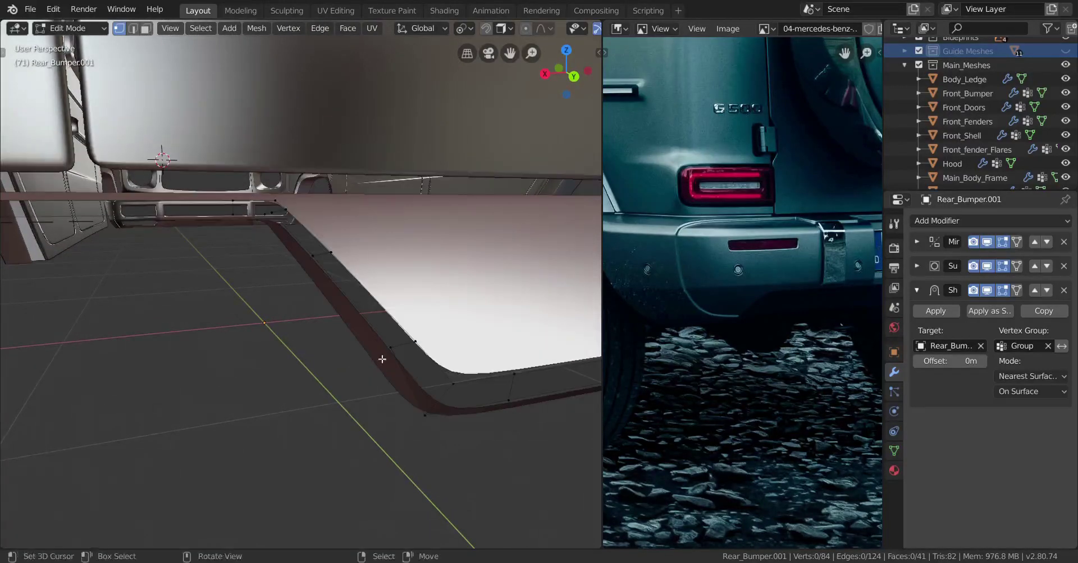
drag(282, 158, 282, 241)
middle_drag(282, 241, 274, 279)
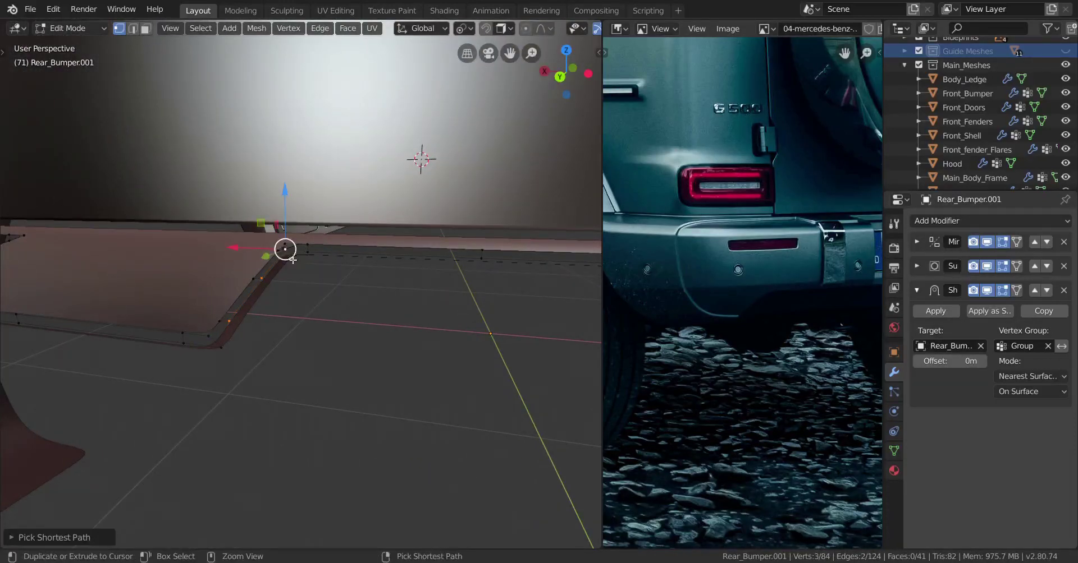
drag(285, 227, 295, 241)
drag(302, 314, 301, 314)
scroll(260, 323, down, 4)
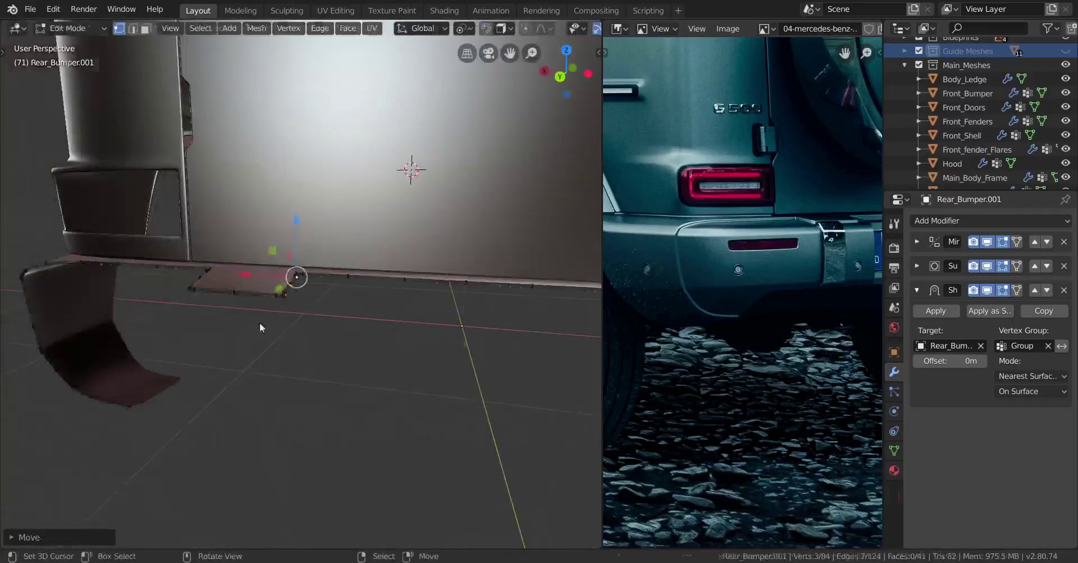
key(Tab)
middle_drag(260, 323, 324, 331)
scroll(324, 331, up, 3)
middle_drag(324, 332, 322, 323)
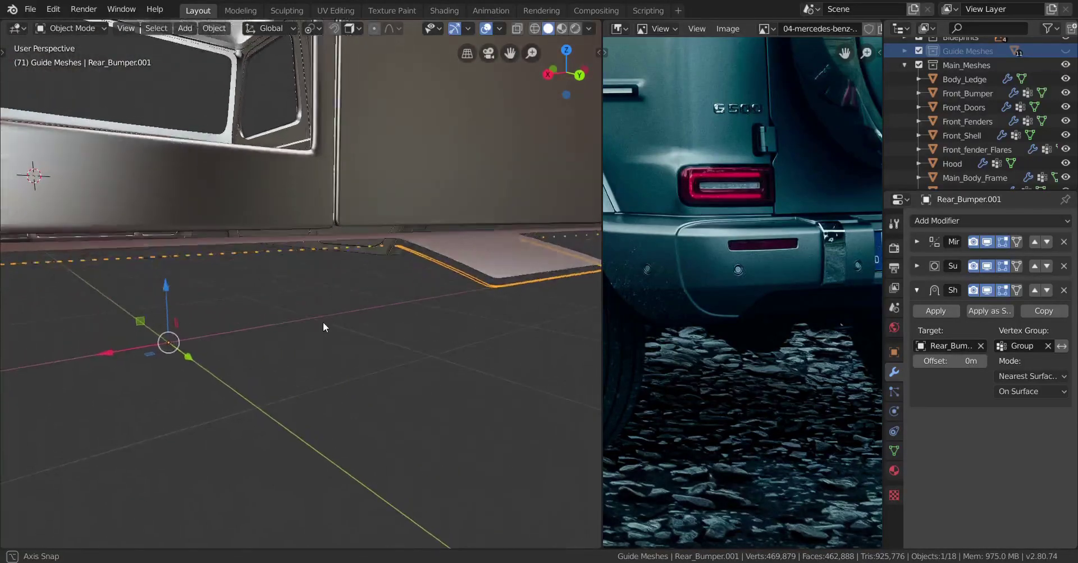
- Delete the outer loop of the inset strip so that only the inset edge line is left
key(Tab)
ctrl+middle_drag(398, 265, 303, 321)
key(x)
click(388, 262)
key(Tab)
middle_drag(460, 375, 342, 355)
key(Tab)
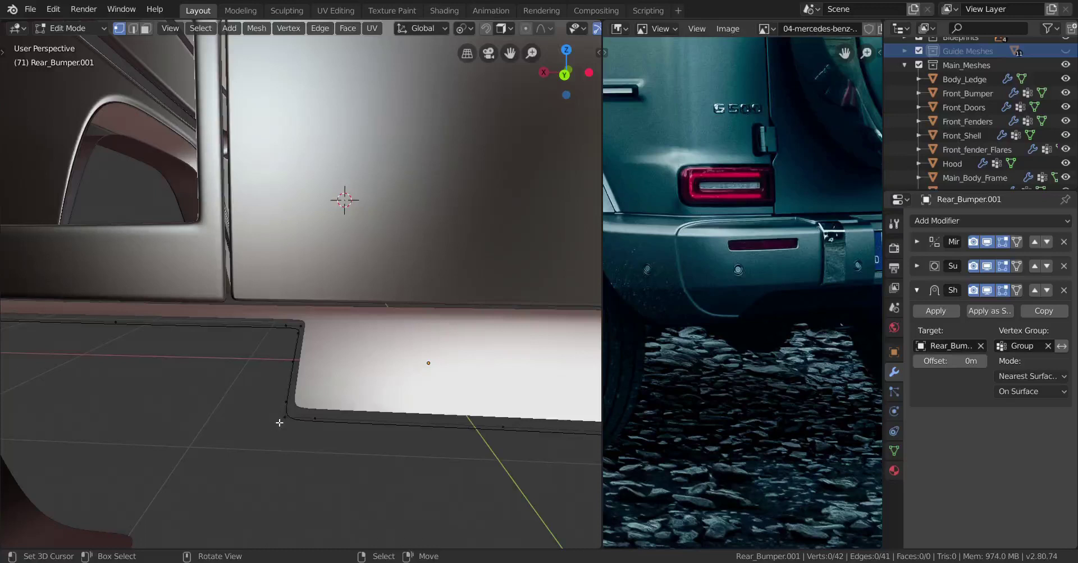
- Select the five-vertex path along one side of the top tab and move it along X against the tab's edge
click(286, 417)
ctrl+click(301, 325)
key(g)
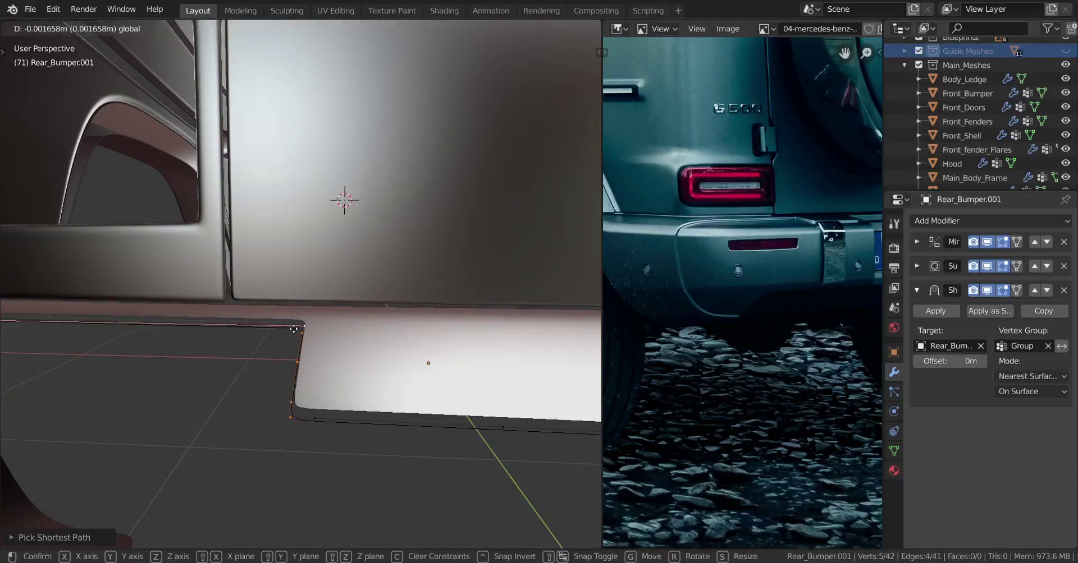
click(293, 329)
key(KP_7)
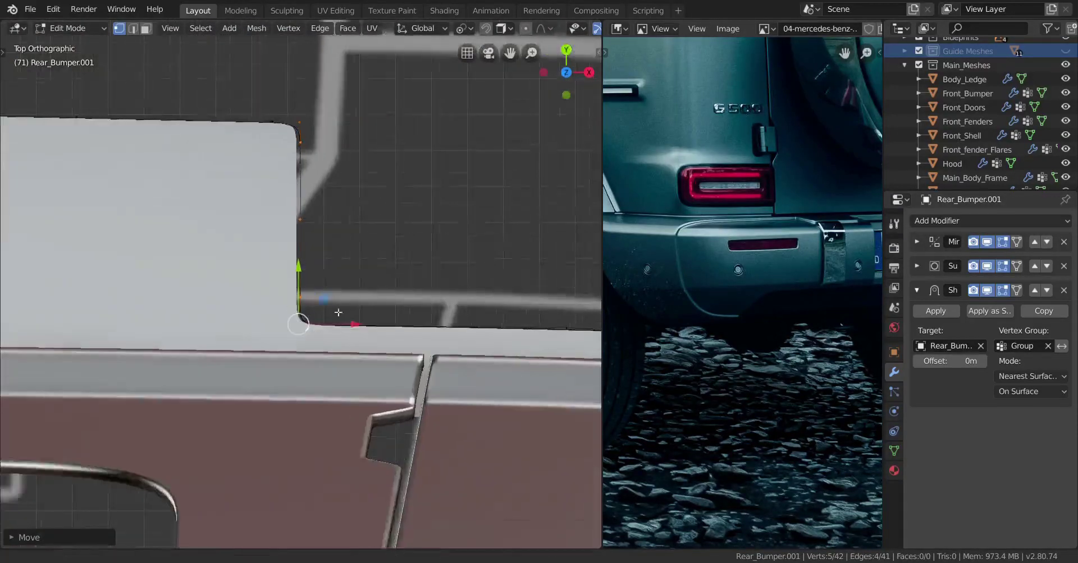
scroll(338, 313, up, 2)
key(g)
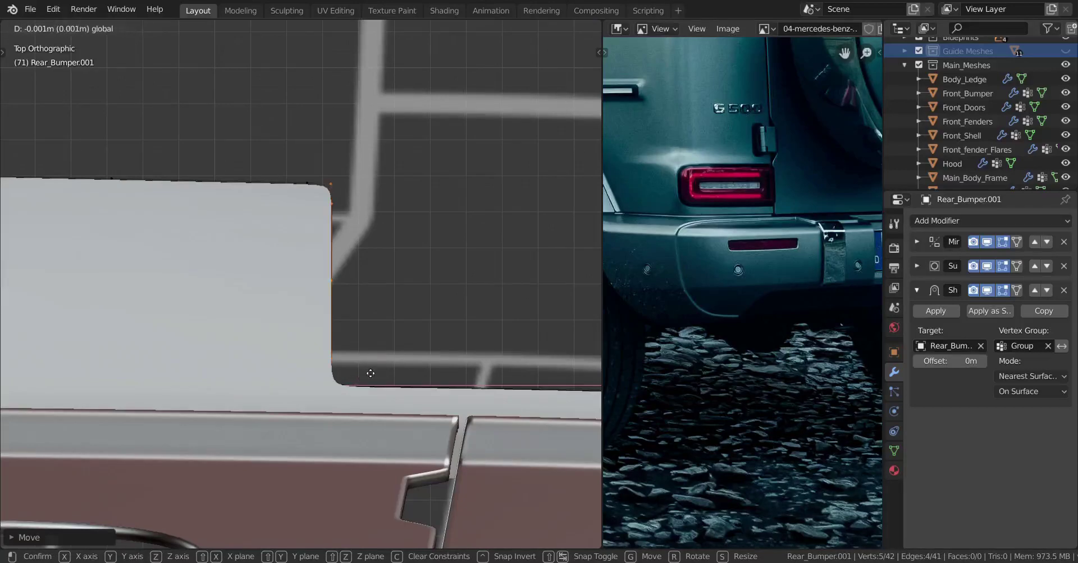
click(371, 374)
- In wireframe top view, move the five-vertex path on the tab's opposite side about 0.003 m along X
scroll(378, 327, down, 2)
key(z)
click(193, 346)
shift+middle_drag(313, 356, 365, 371)
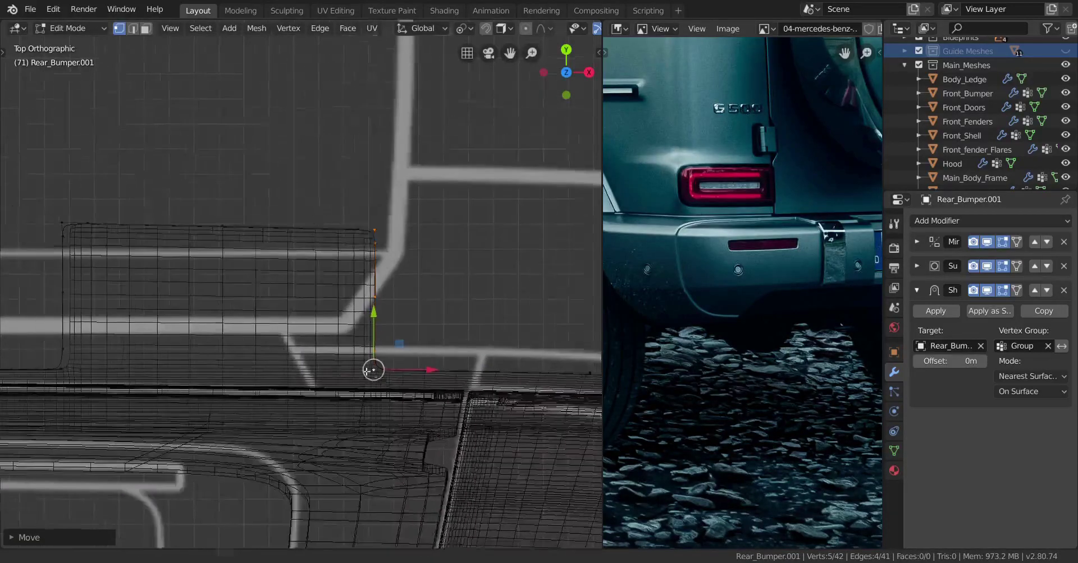
shift+middle_drag(172, 305, 351, 327)
right_click(240, 249)
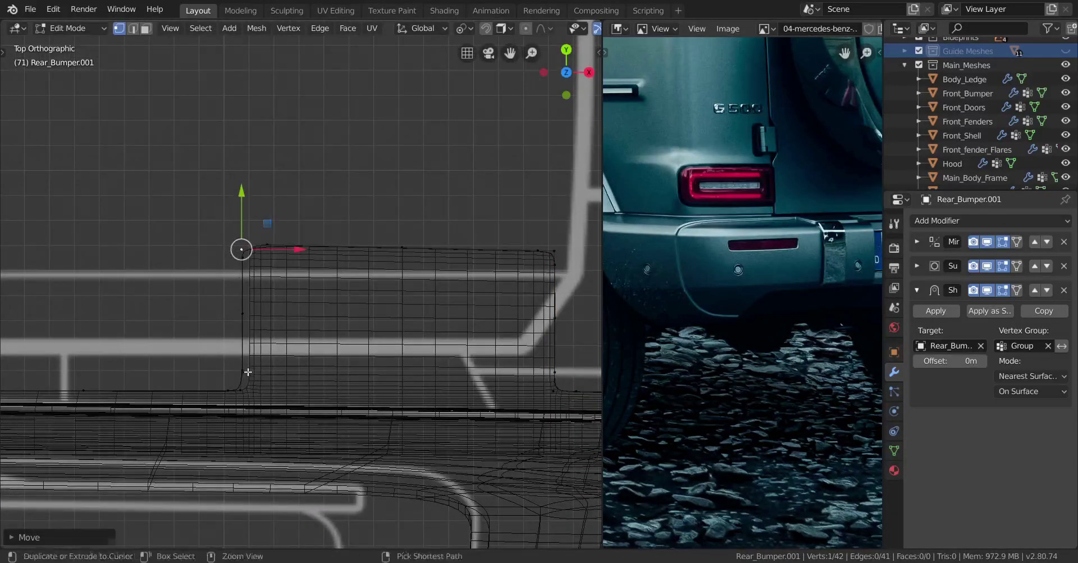
ctrl+click(245, 389)
key(g)
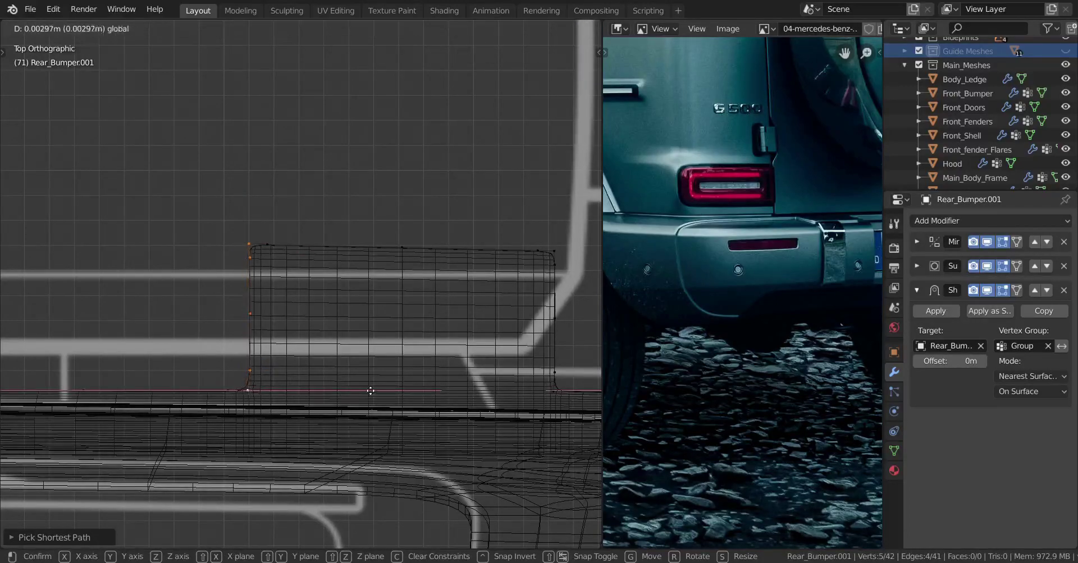
click(370, 391)
- Check the whole inset edge against the bumper's corner, return to solid shading and Object Mode, and save the file
key(a)
shift+middle_drag(194, 366, 122, 308)
scroll(346, 356, down, 3)
scroll(226, 337, up, 4)
scroll(121, 308, down, 4)
scroll(271, 326, up, 2)
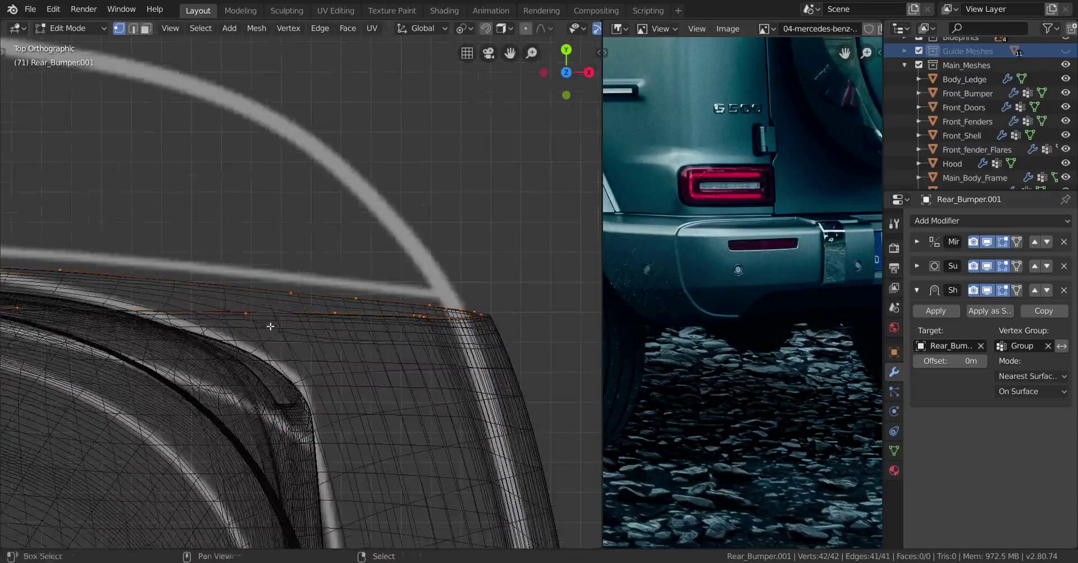
middle_drag(335, 333, 284, 383)
key(shift+z)
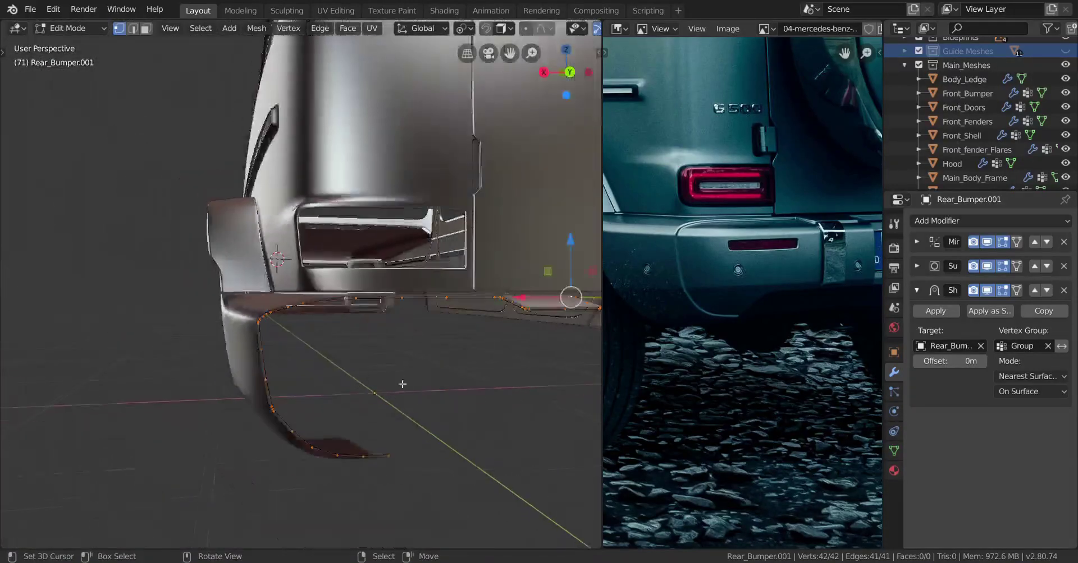
key(Tab)
middle_drag(401, 385, 423, 382)
scroll(423, 381, up, 2)
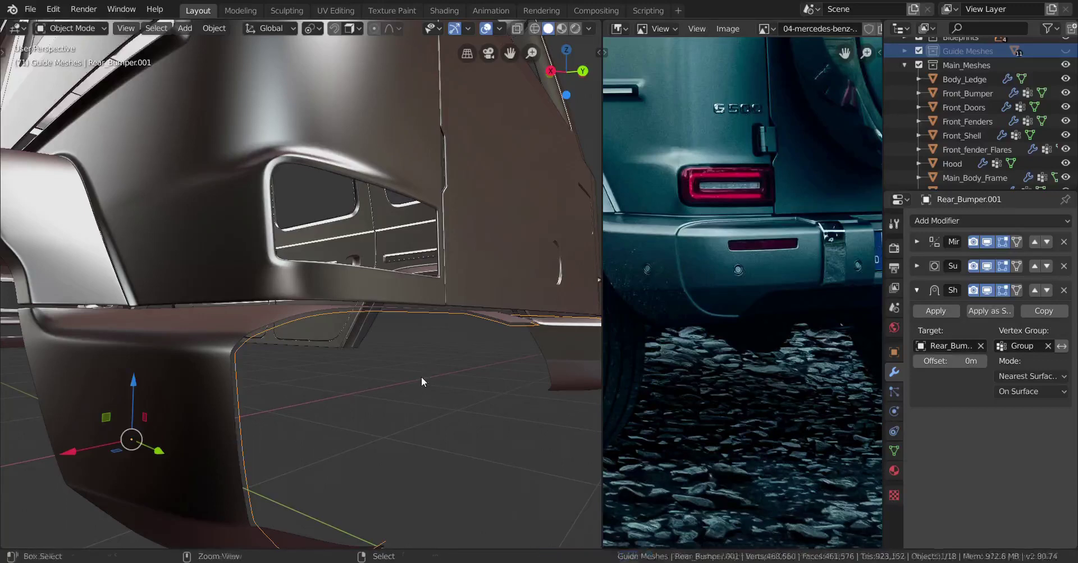
scroll(421, 376, down, 3)
middle_drag(385, 346, 390, 391)
scroll(389, 366, up, 1)
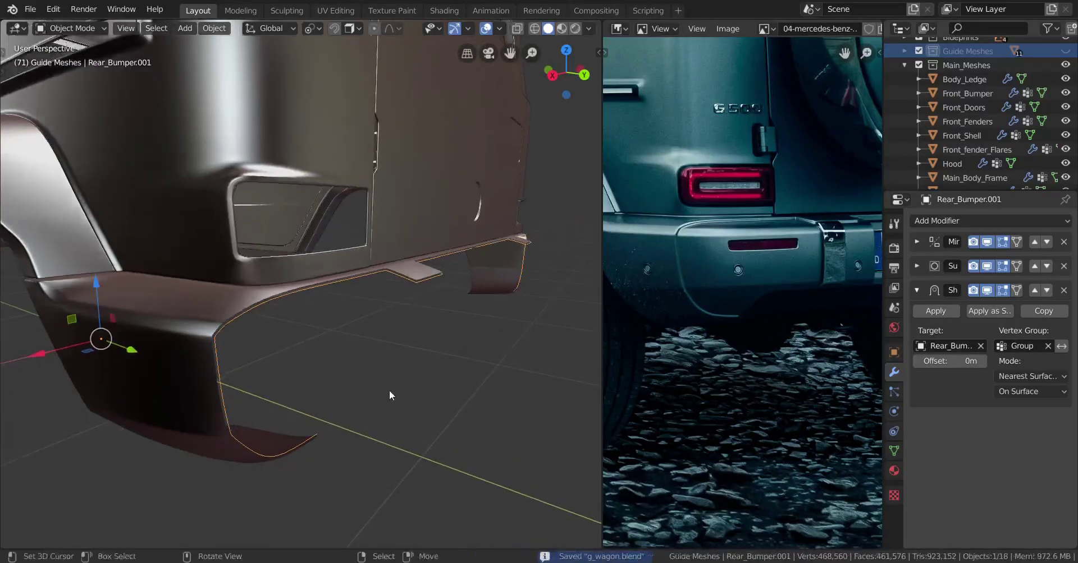